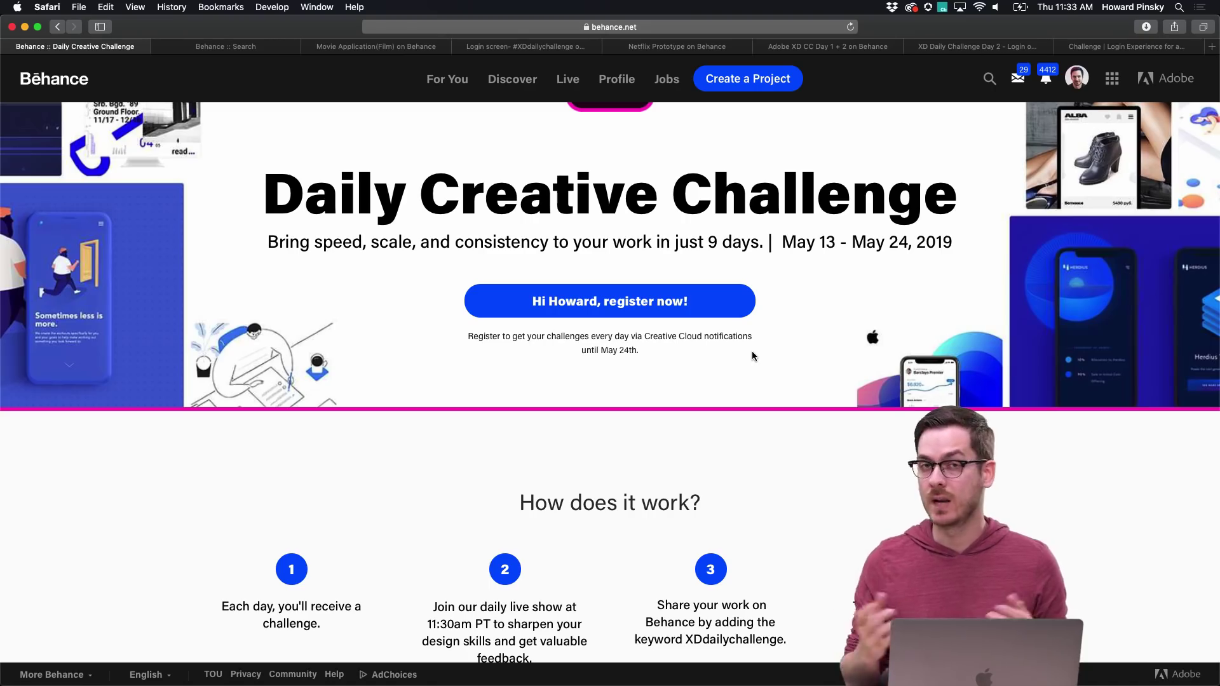
# Step: Review the Daily Creative Challenge page's participation steps and daily challenge cards
pyautogui.scroll(-5, 752, 352)
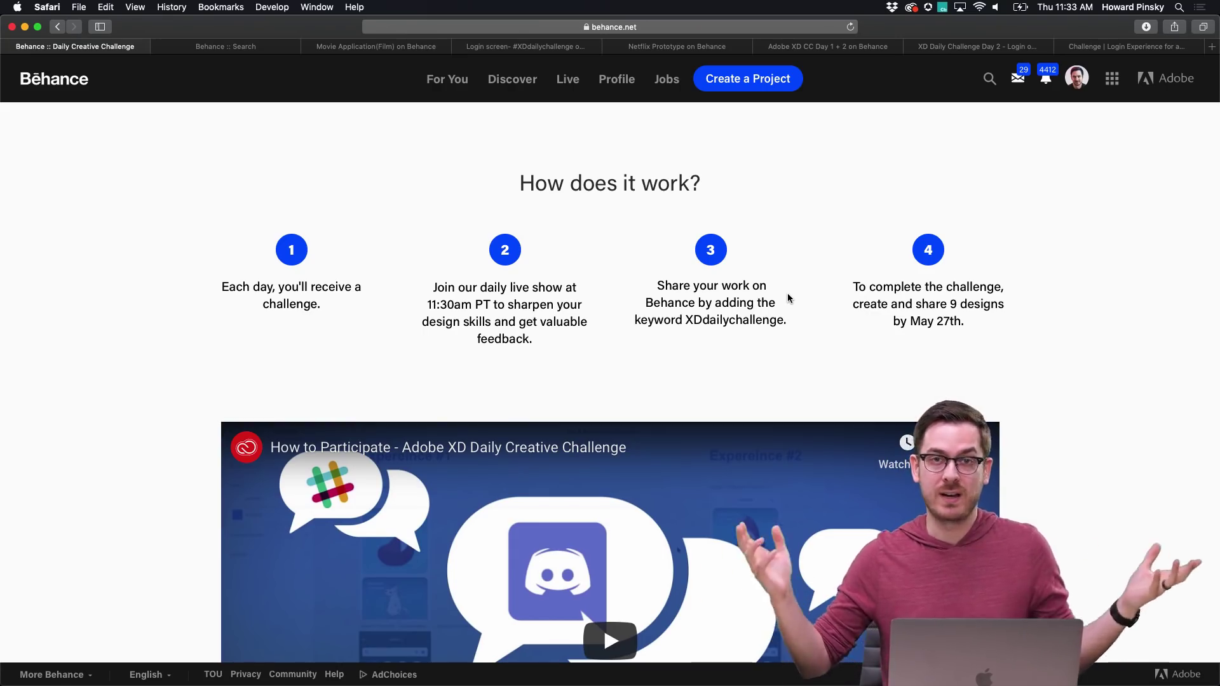
pyautogui.scroll(-15, 787, 296)
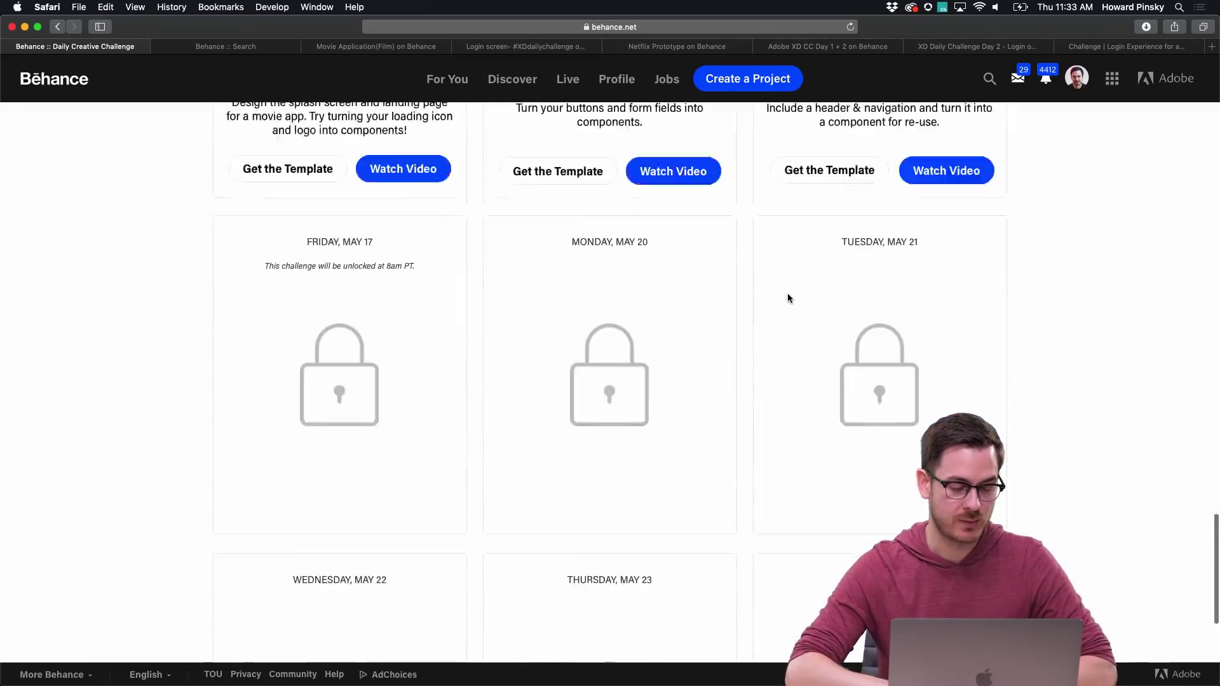
pyautogui.scroll(5, 787, 294)
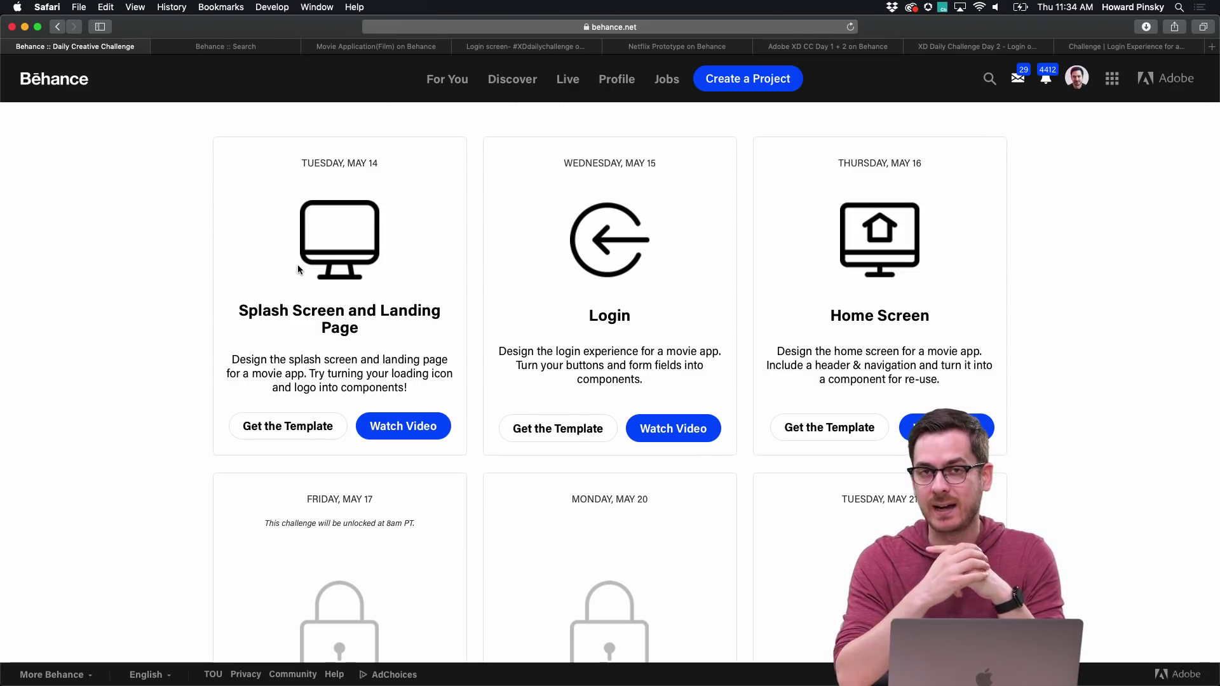
pyautogui.scroll(15, 297, 265)
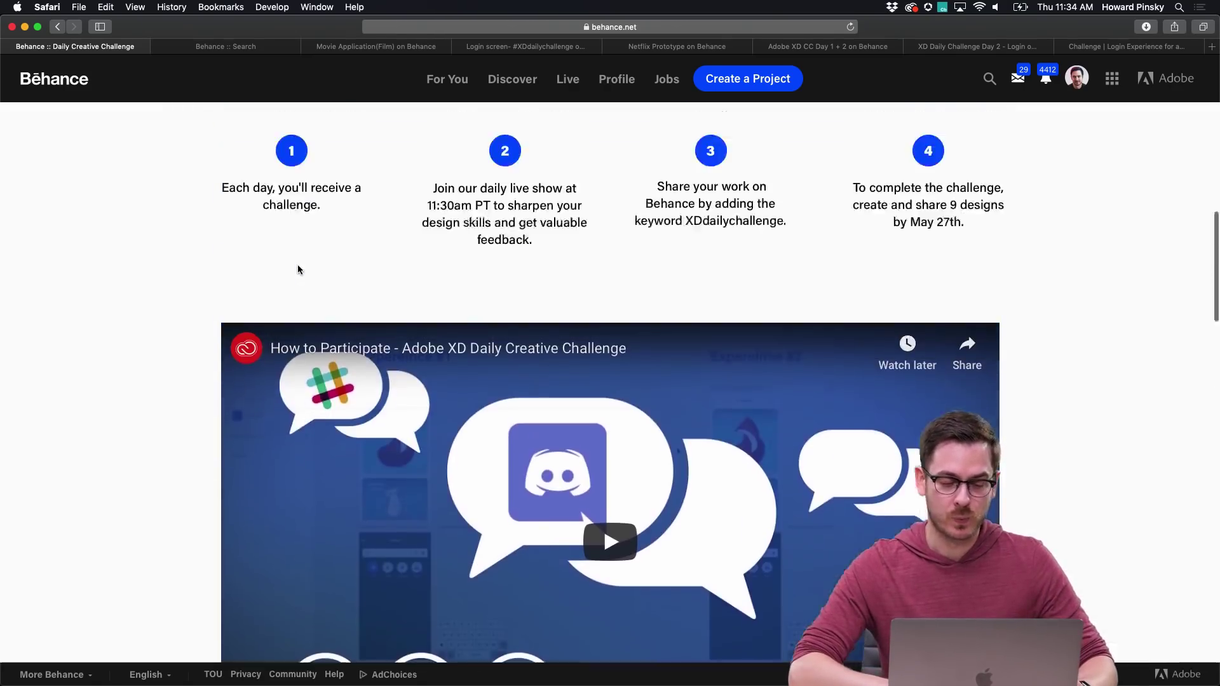
# Step: Find the challenge page's Next Steps section, view the Adobe XD community in Discord, and return to Safari
pyautogui.scroll(-10, 298, 267)
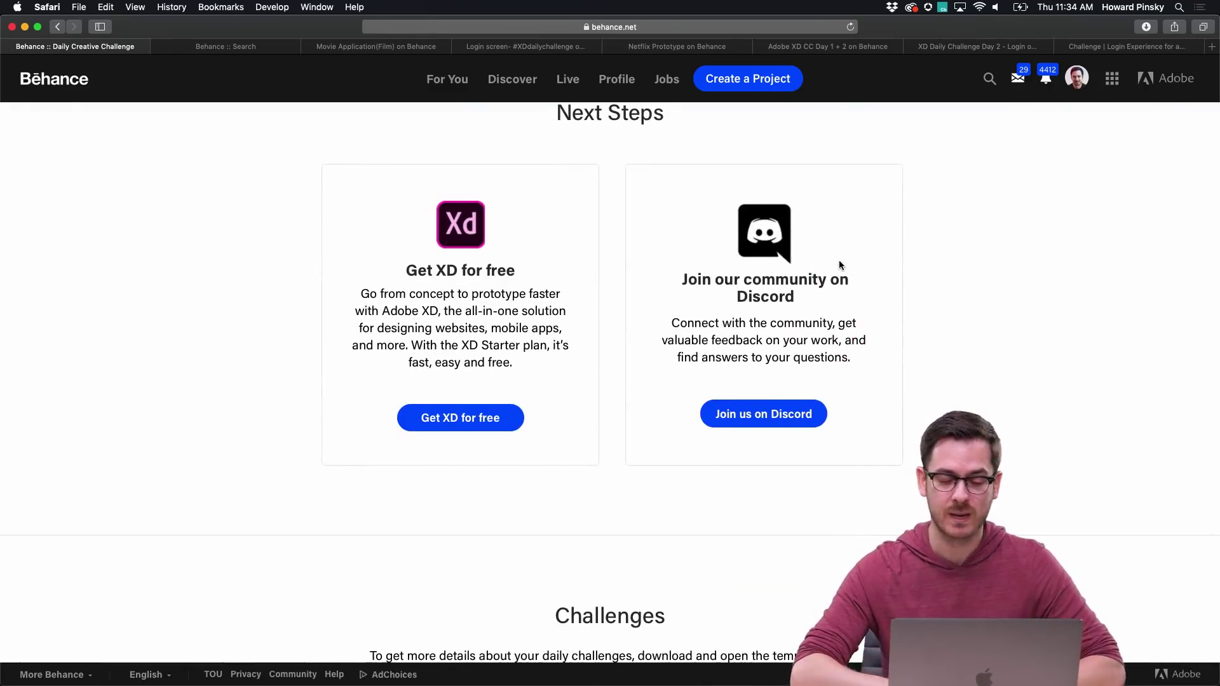
pyautogui.press('super+Tab')
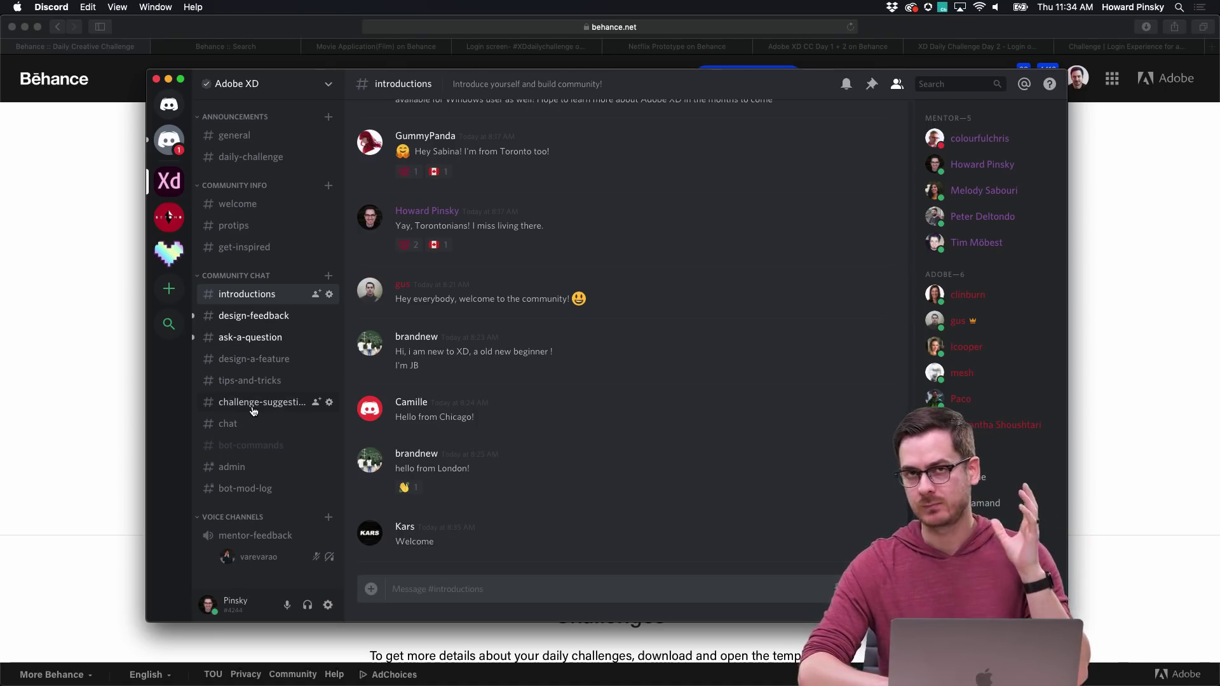
pyautogui.click(1180, 246)
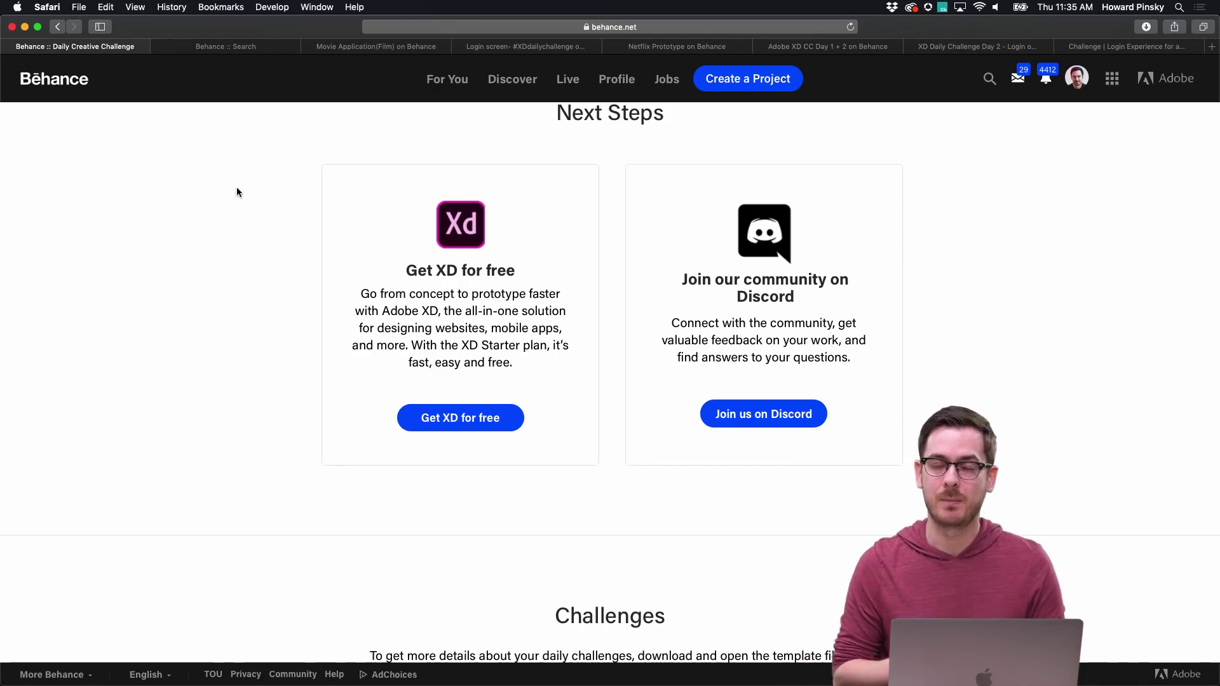
# Step: Open the Movie Application(Film) project, launch its interactive prototype, and test the links between the login and sign-up screens
pyautogui.click(369, 51)
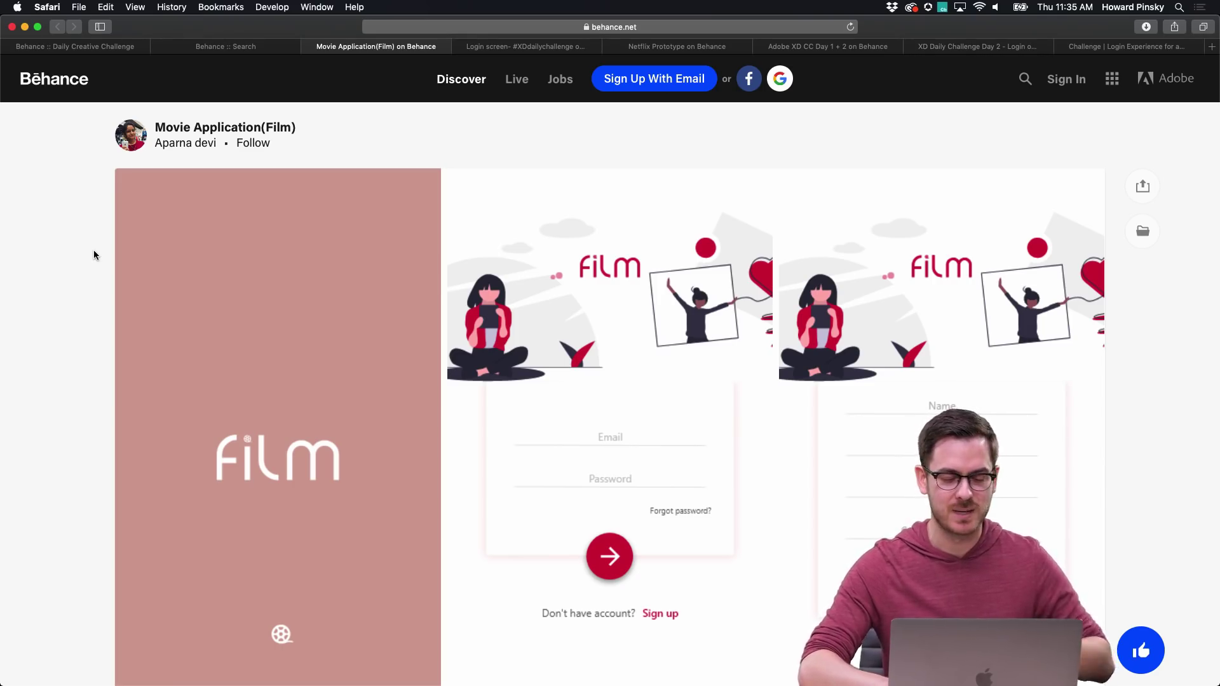
pyautogui.scroll(-3, 517, 212)
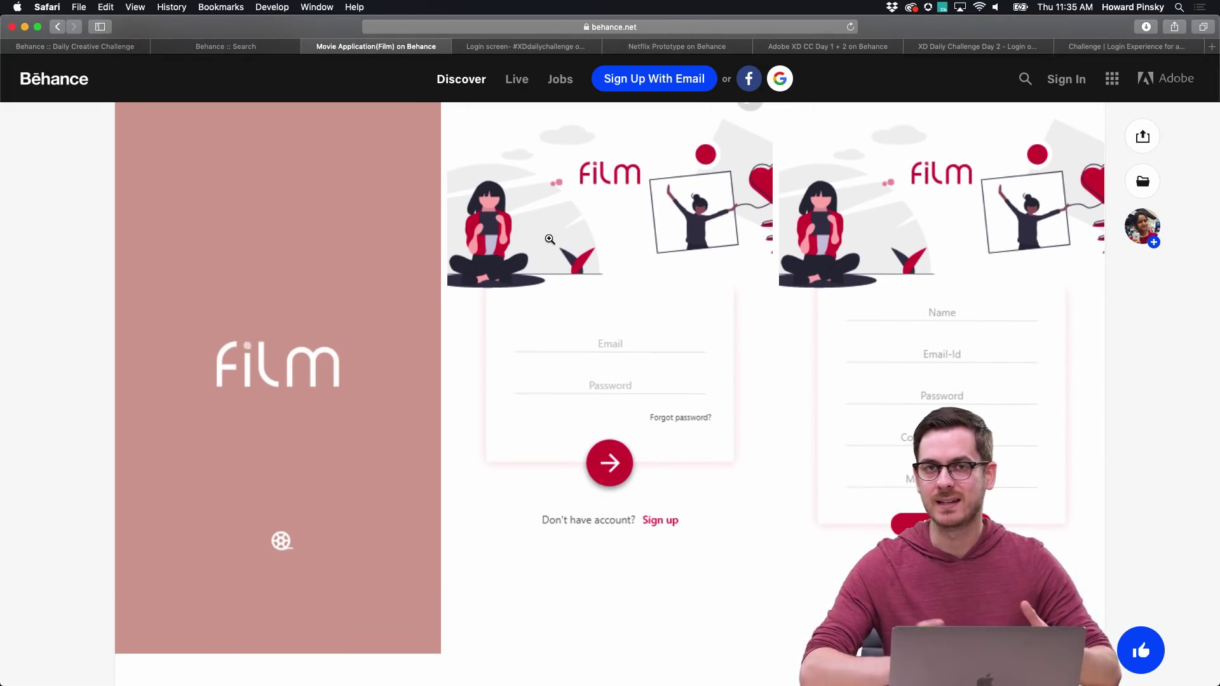
pyautogui.scroll(-15, 549, 239)
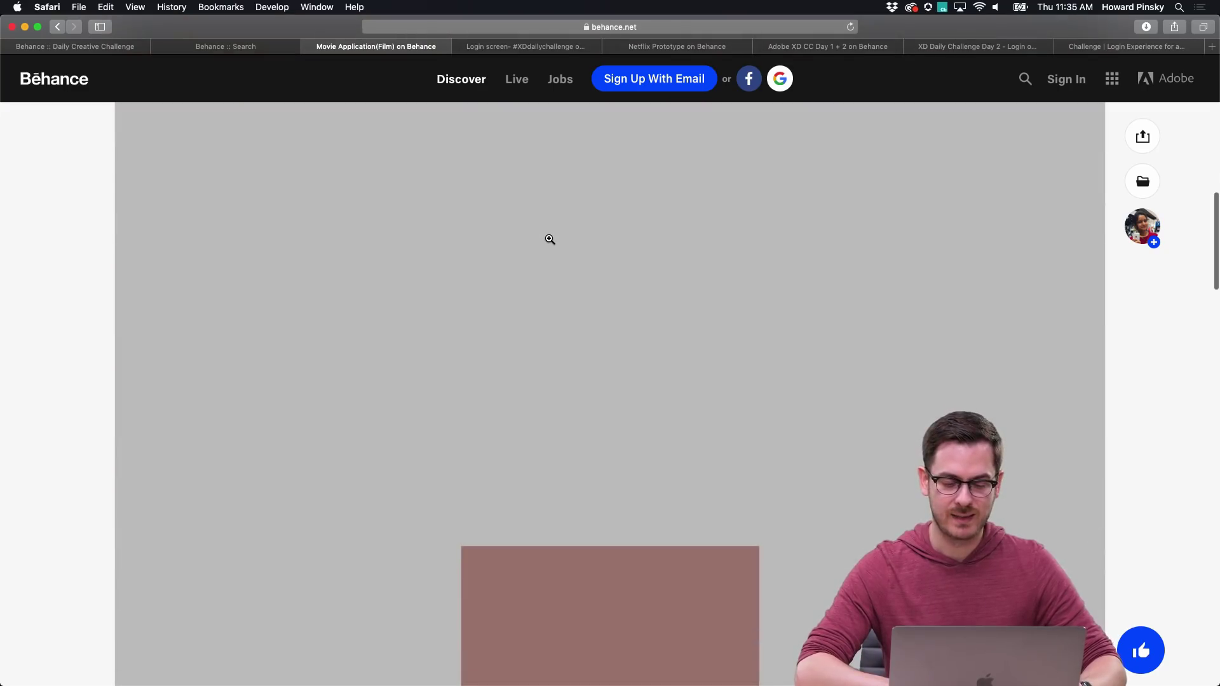
pyautogui.click(660, 335)
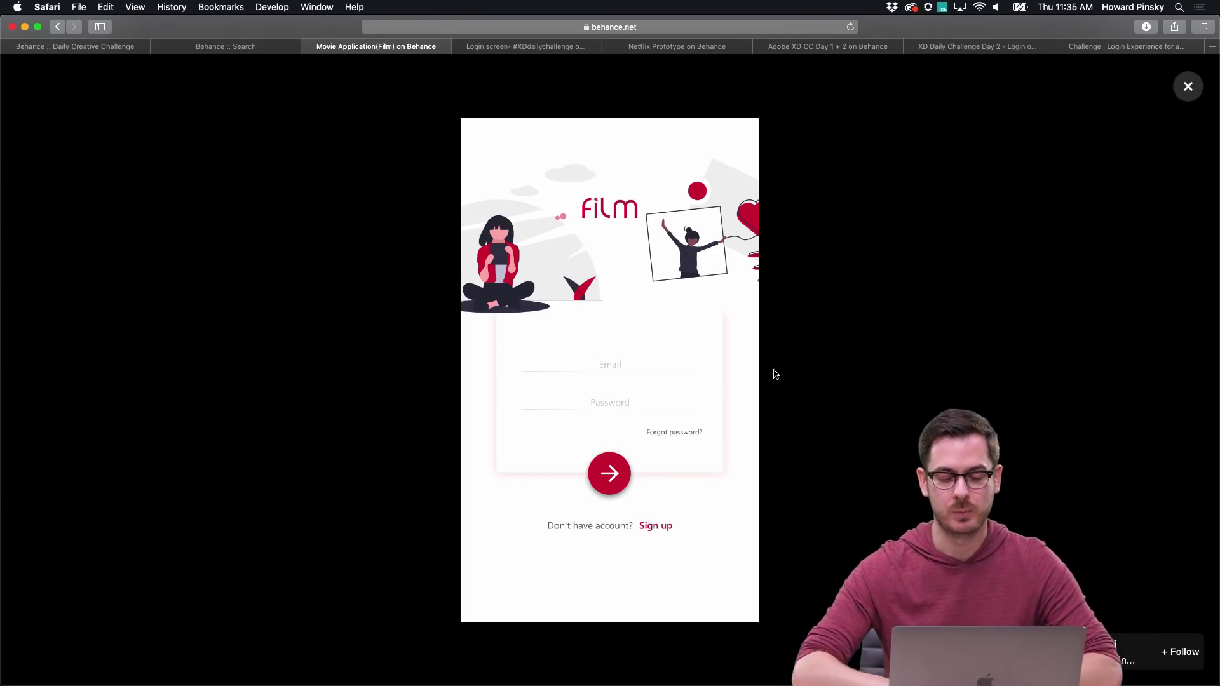
pyautogui.tripleClick(713, 523)
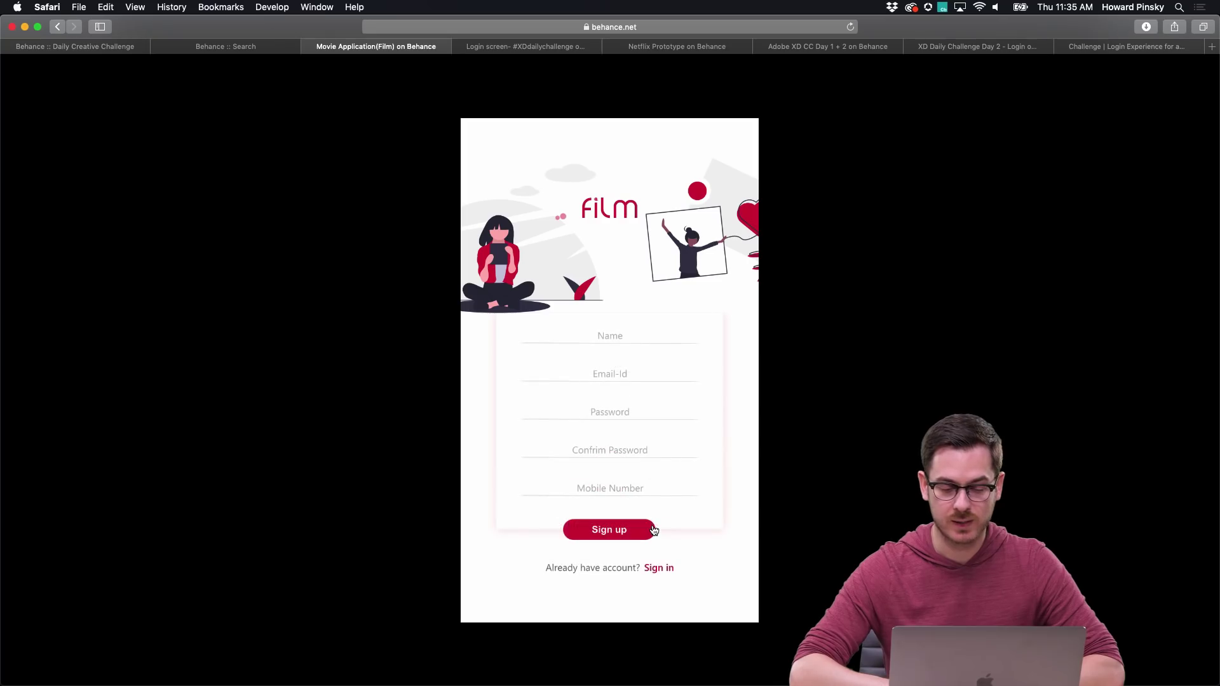
pyautogui.tripleClick(705, 545)
pyautogui.click(648, 567)
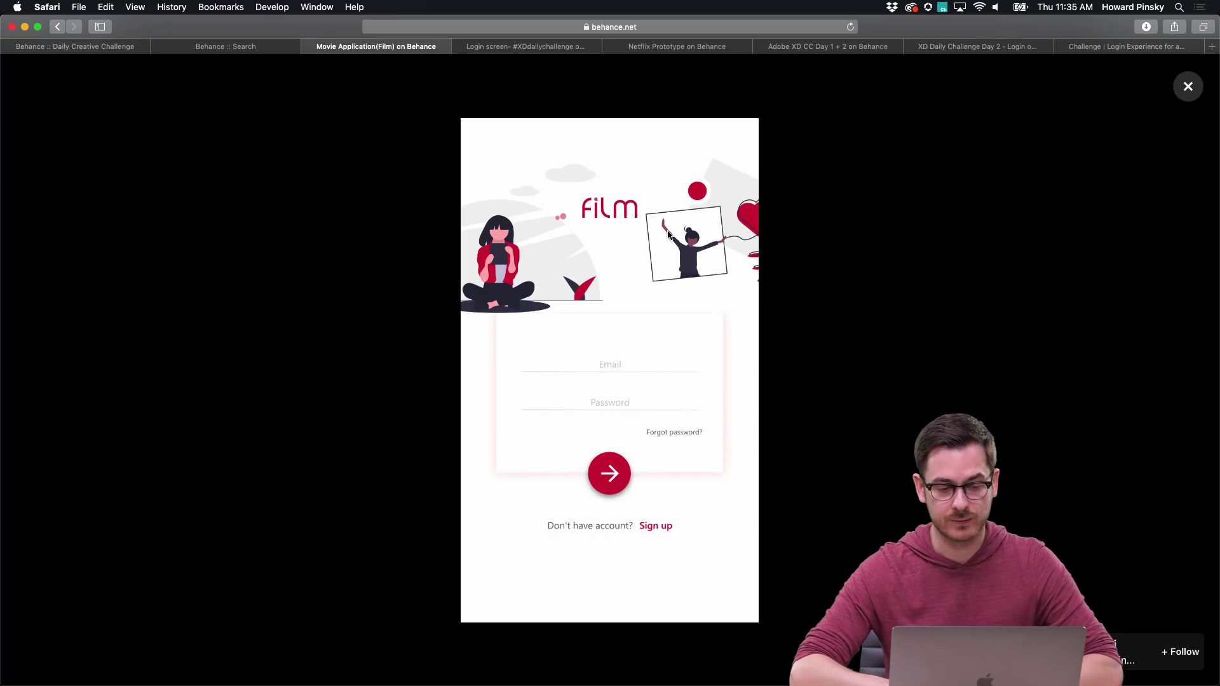
# Step: Close the Film project and review the Login screen- #XDdailychallenge project, playing its prototype video in the enlarged view
pyautogui.press('super+w')
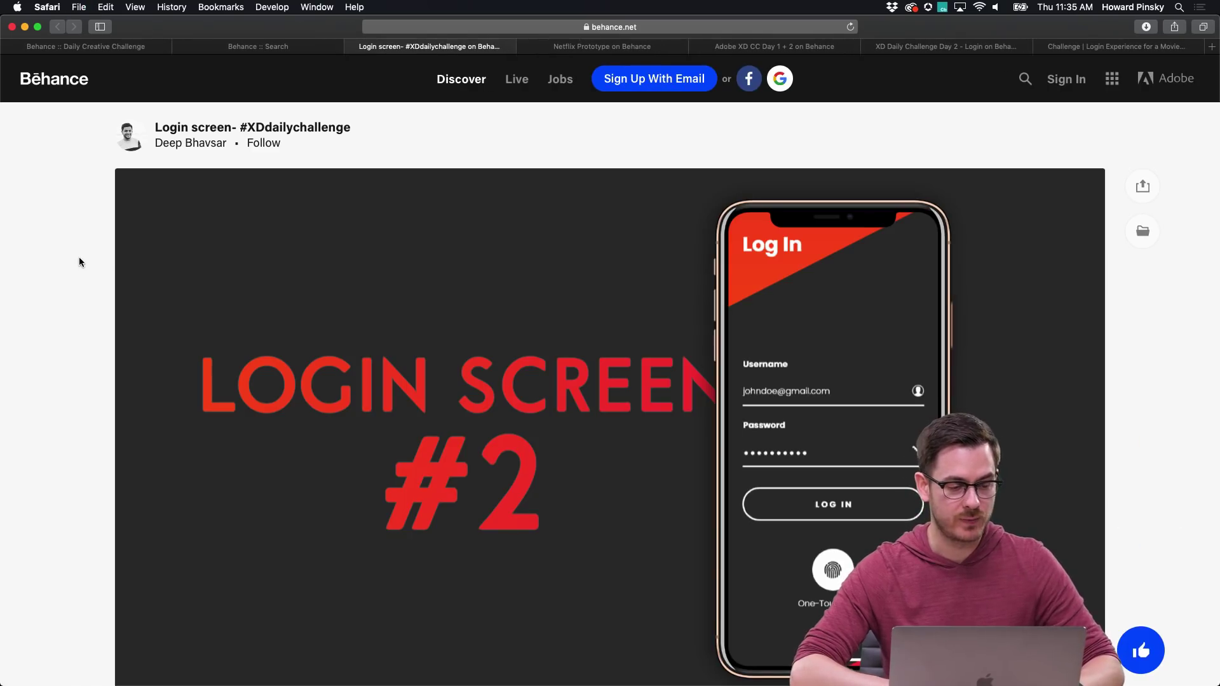
pyautogui.scroll(-3, 78, 261)
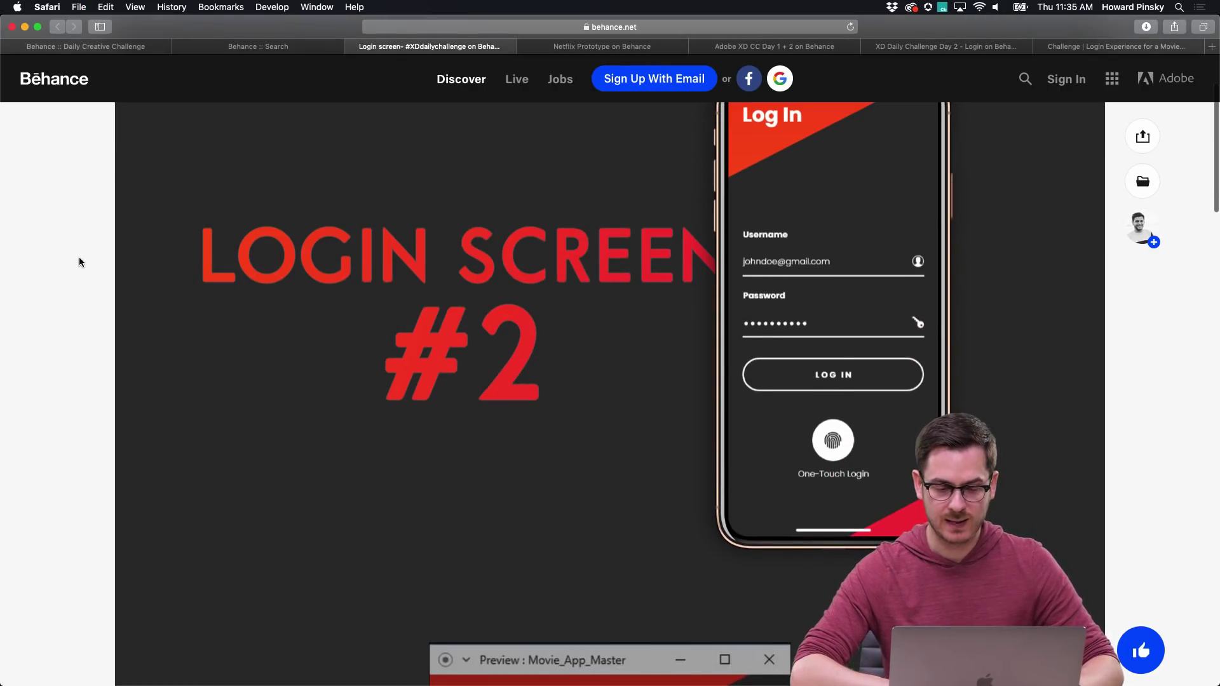
pyautogui.scroll(-2, 80, 258)
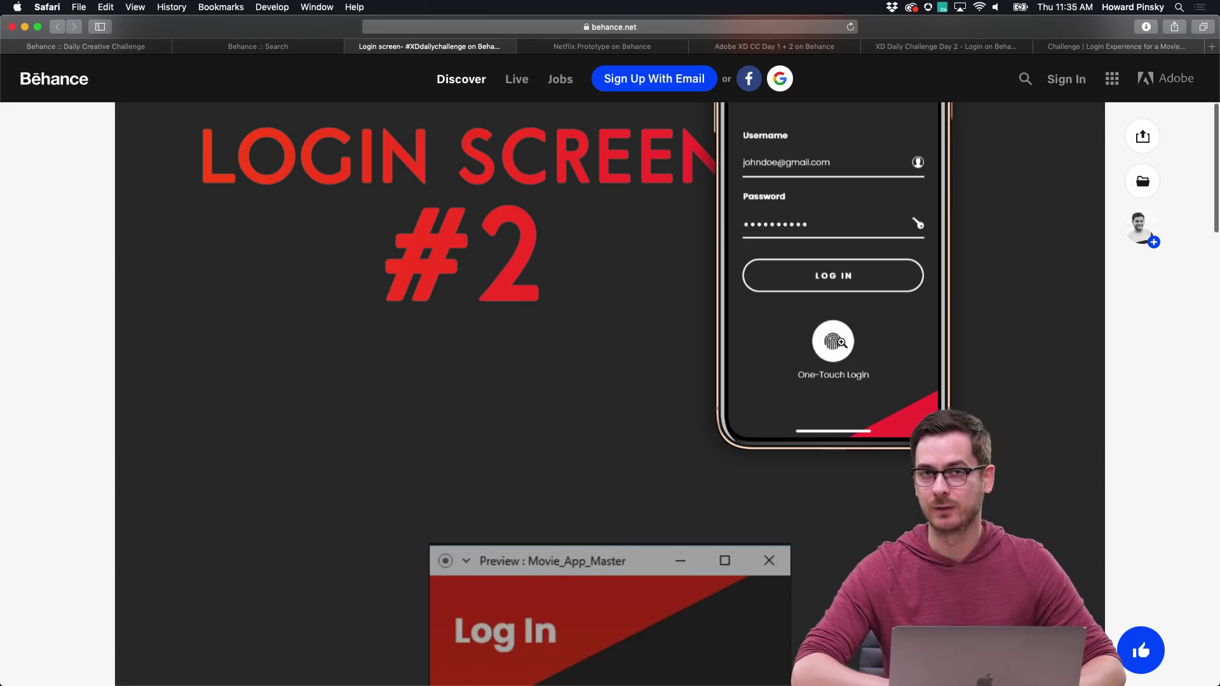
pyautogui.scroll(-10, 861, 338)
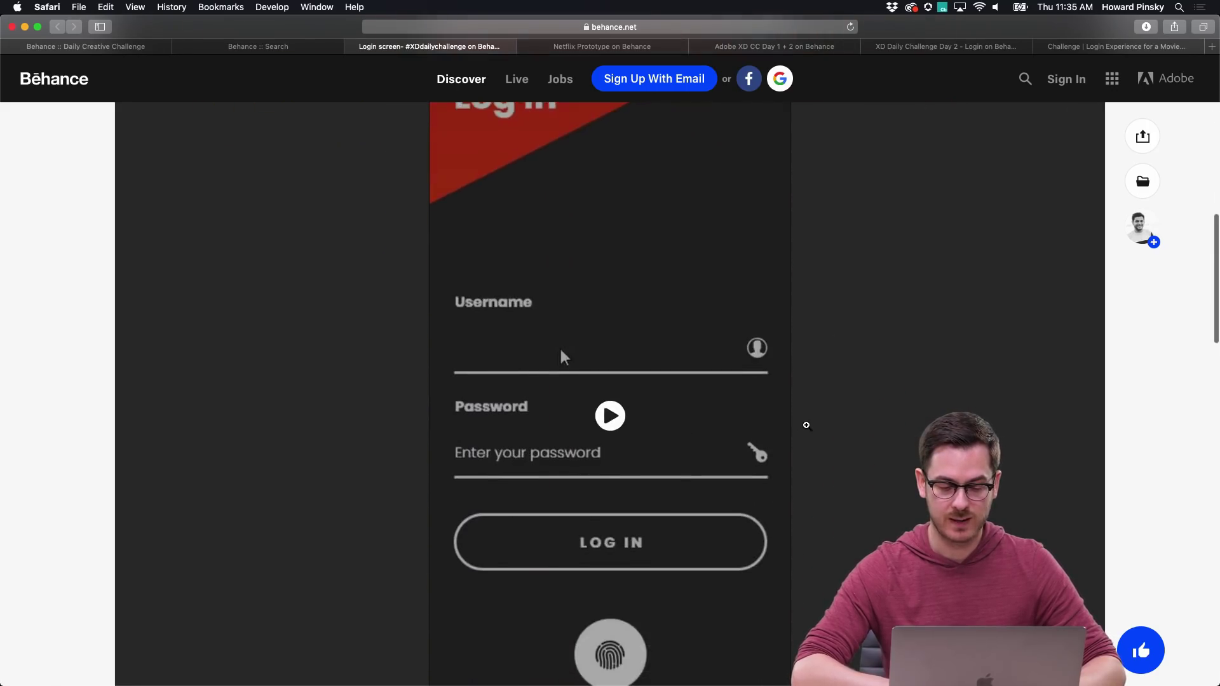
pyautogui.click(686, 469)
pyautogui.click(649, 380)
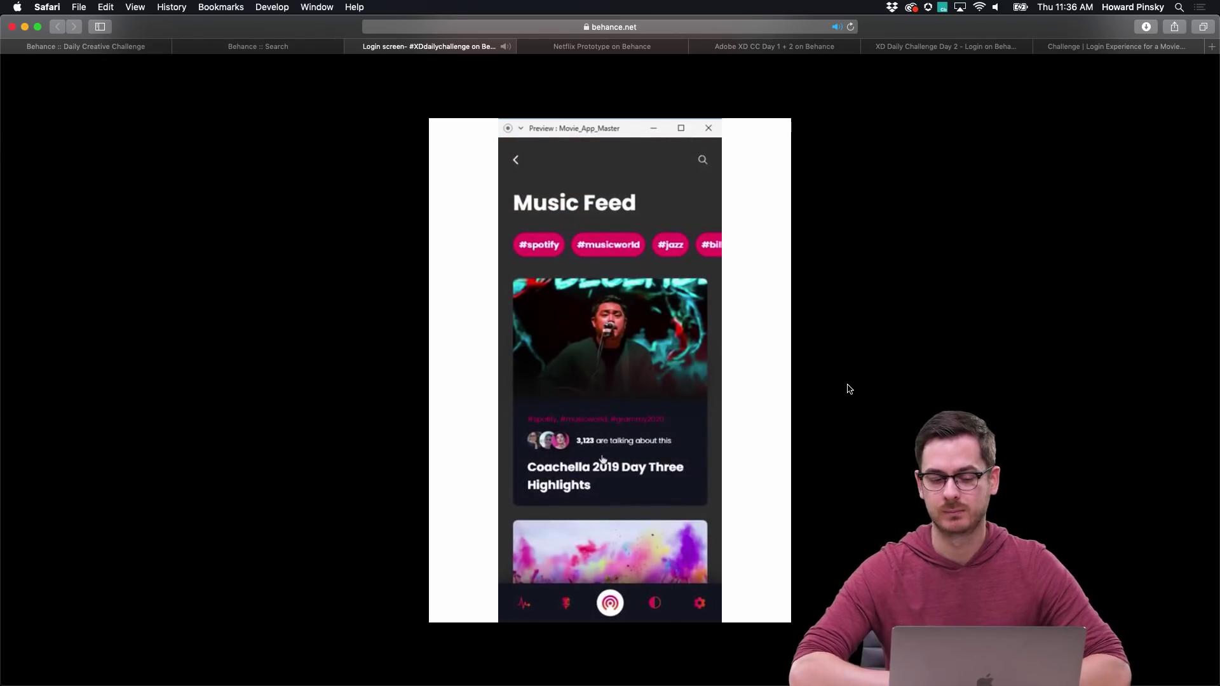
# Step: Close the login screen project and skim the Netflix Prototype project's cover, Splash Animation and Login/Signup sections
pyautogui.press('super+w')
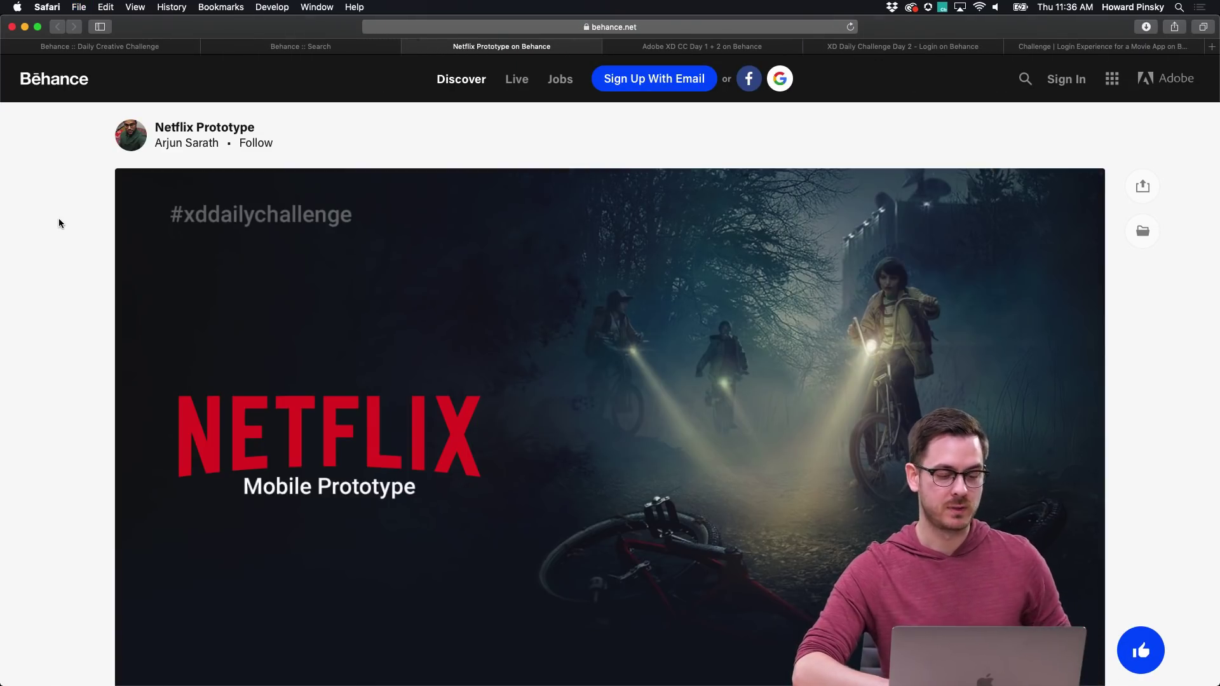
pyautogui.scroll(-10, 59, 222)
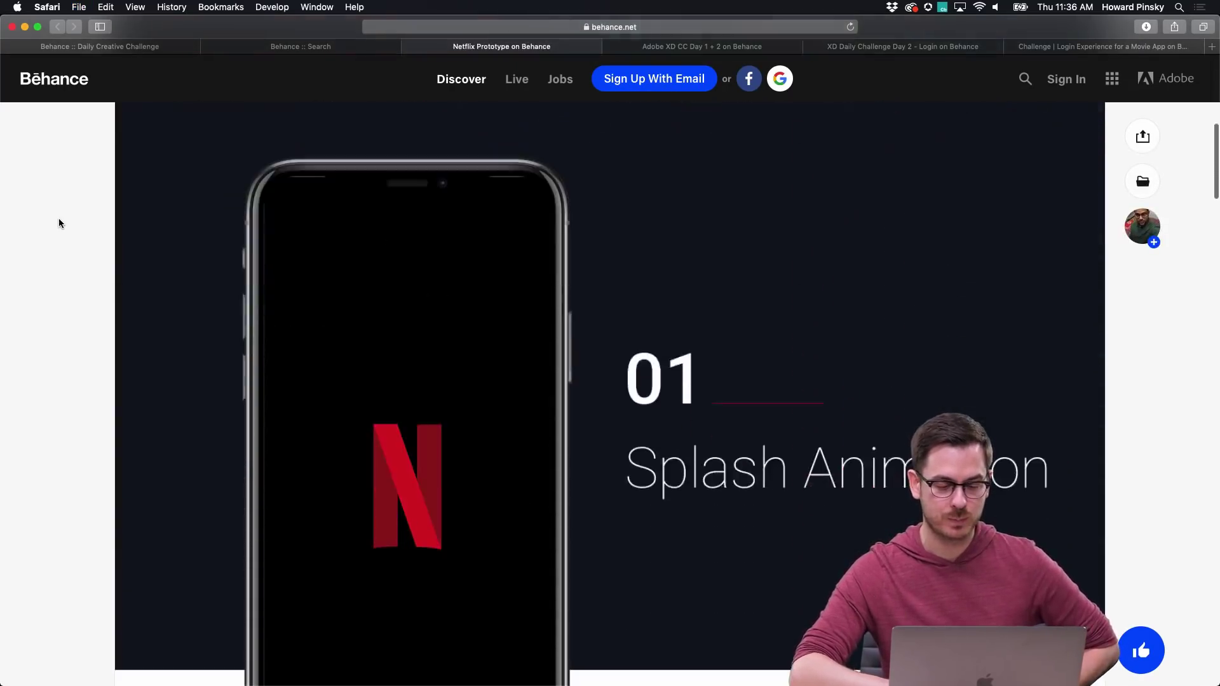
pyautogui.scroll(-10, 395, 365)
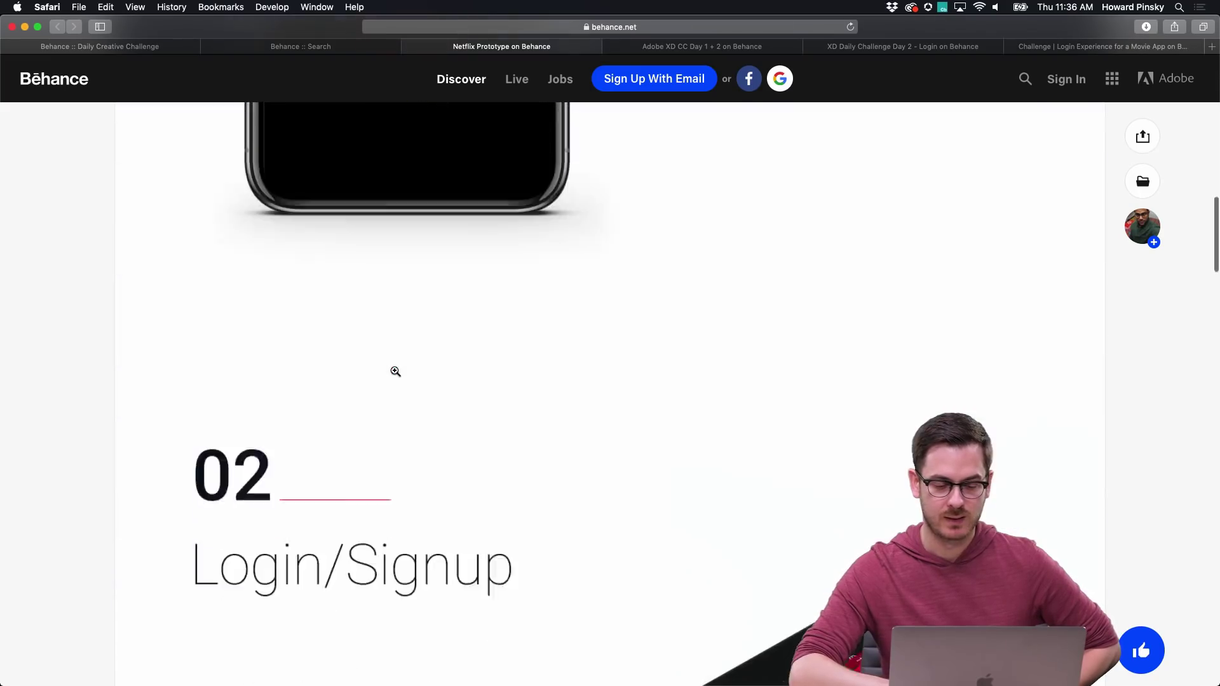
pyautogui.scroll(-4, 396, 371)
pyautogui.scroll(15, 395, 371)
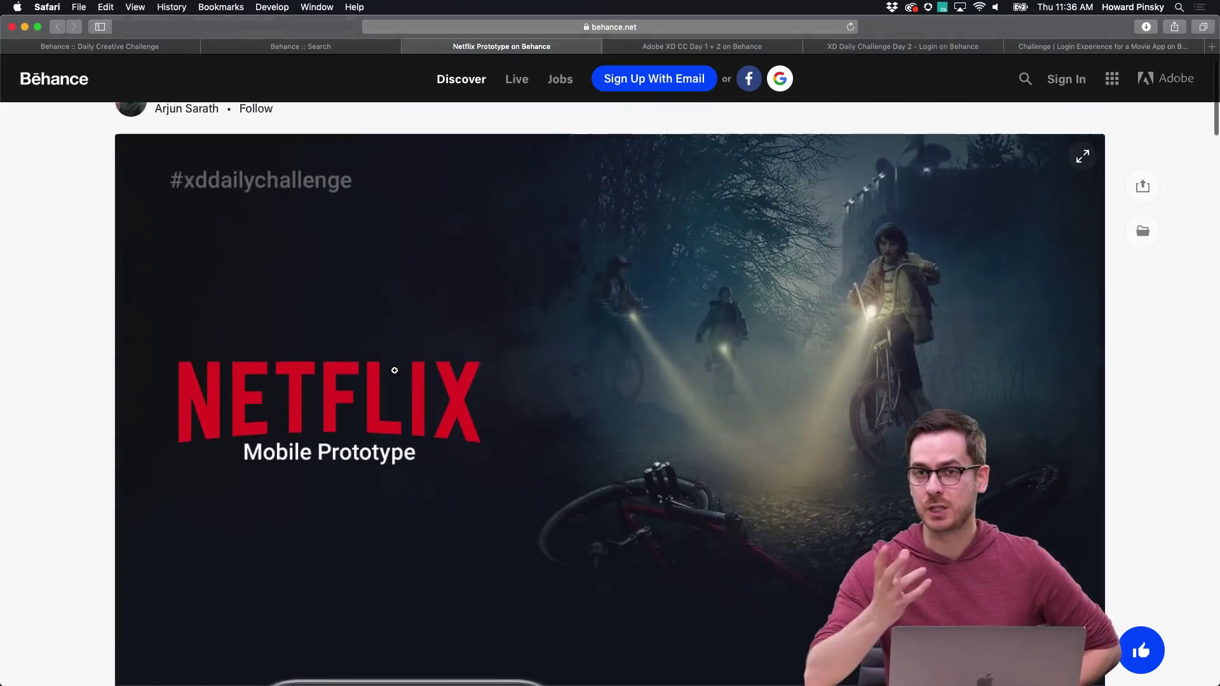
pyautogui.scroll(2, 395, 369)
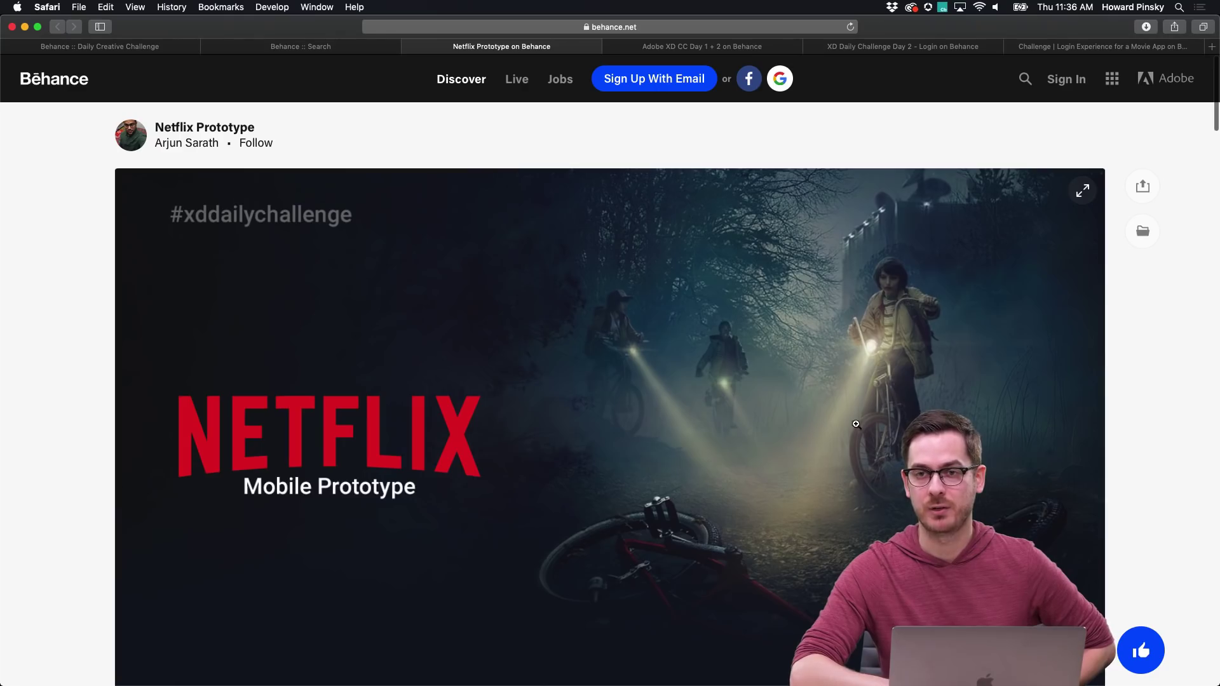
# Step: Examine the Netflix Prototype from the splash animation through the login, landing page and embedded interactive prototype
pyautogui.scroll(-10, 756, 378)
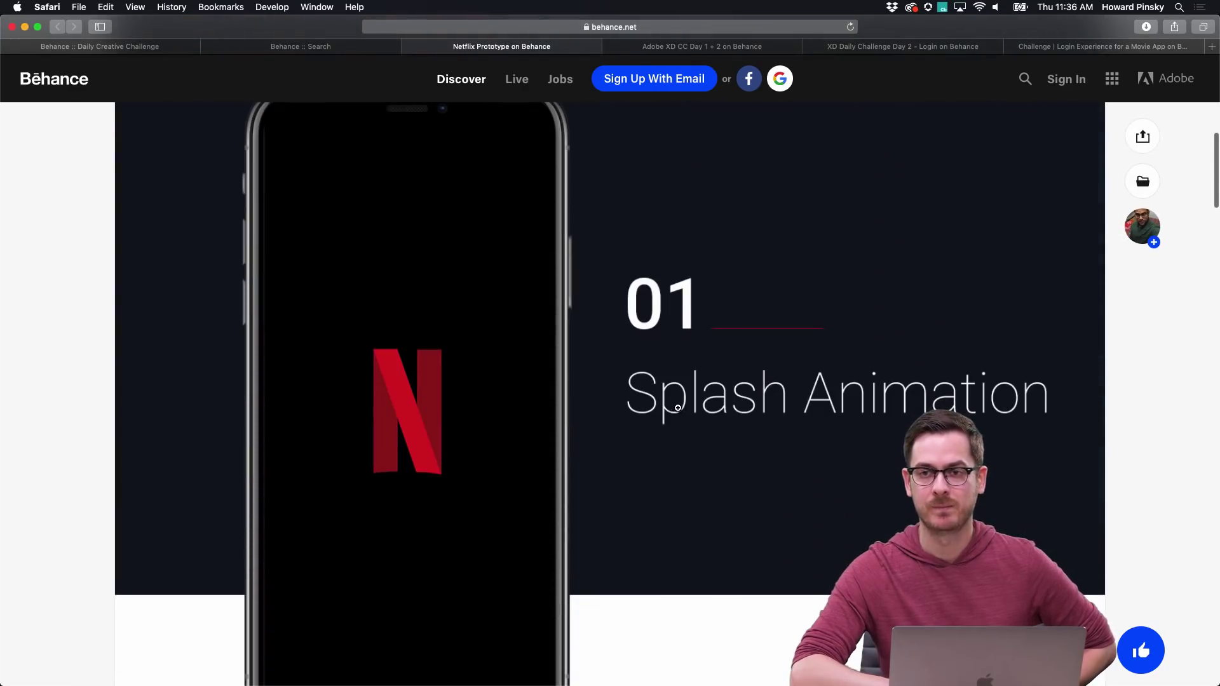
pyautogui.scroll(-15, 678, 408)
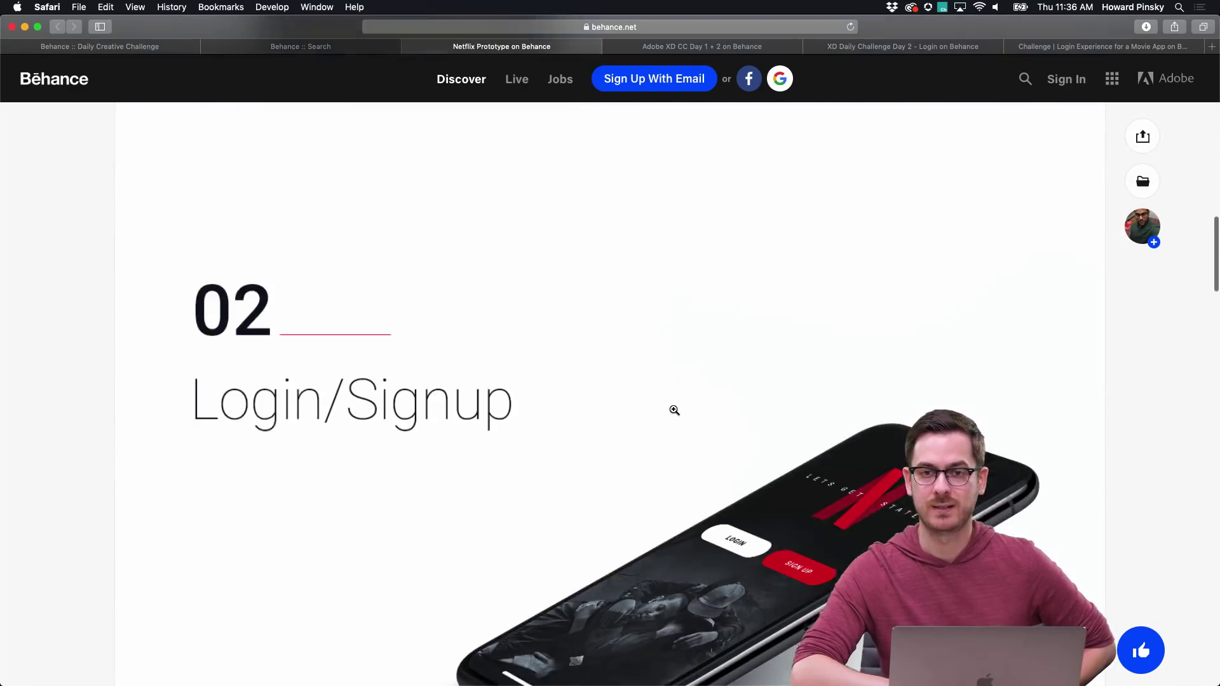
pyautogui.scroll(-5, 674, 410)
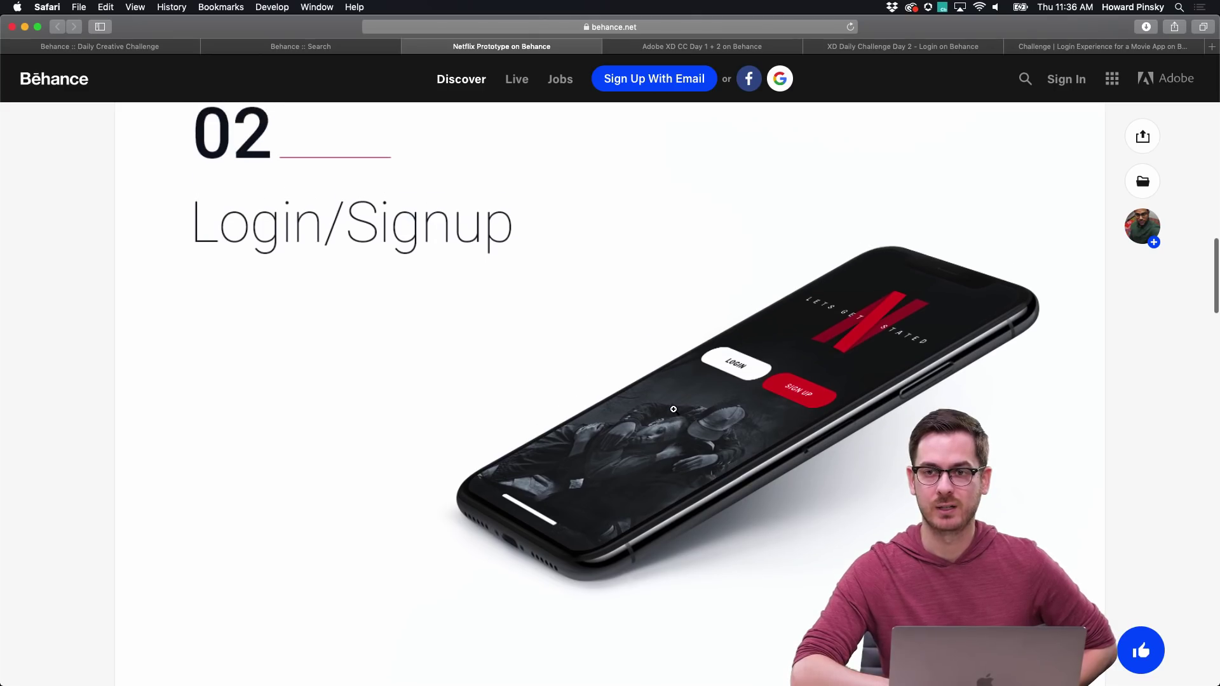
pyautogui.scroll(-15, 674, 409)
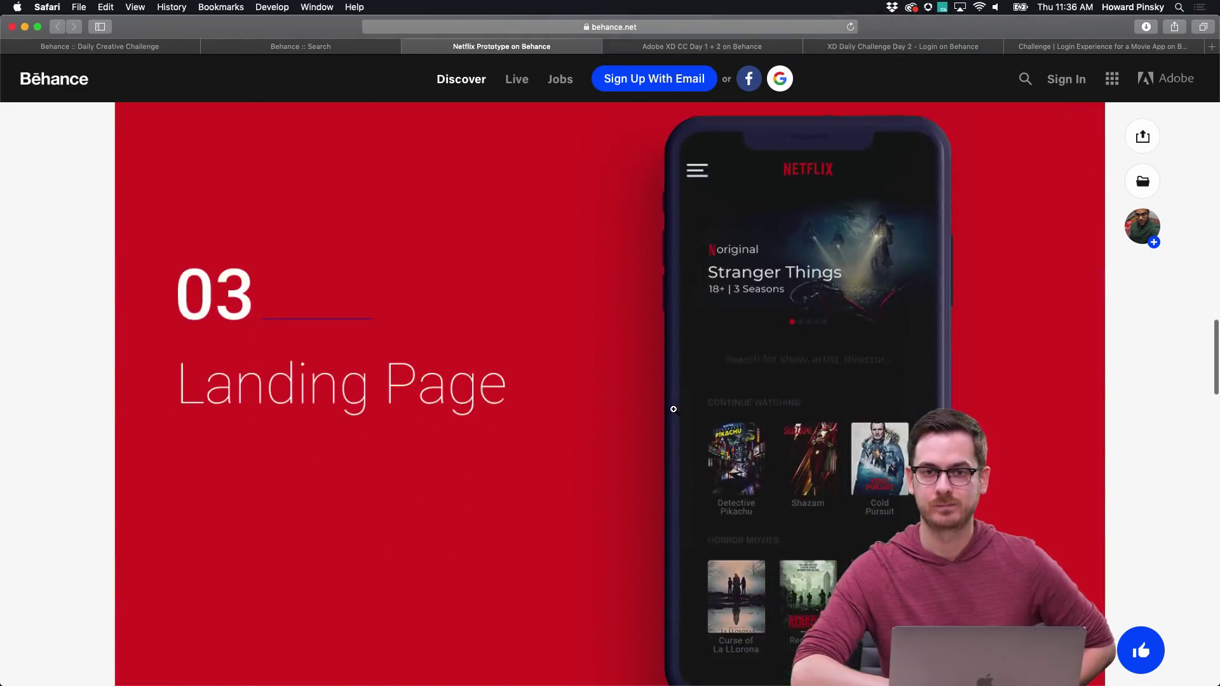
pyautogui.scroll(-15, 673, 409)
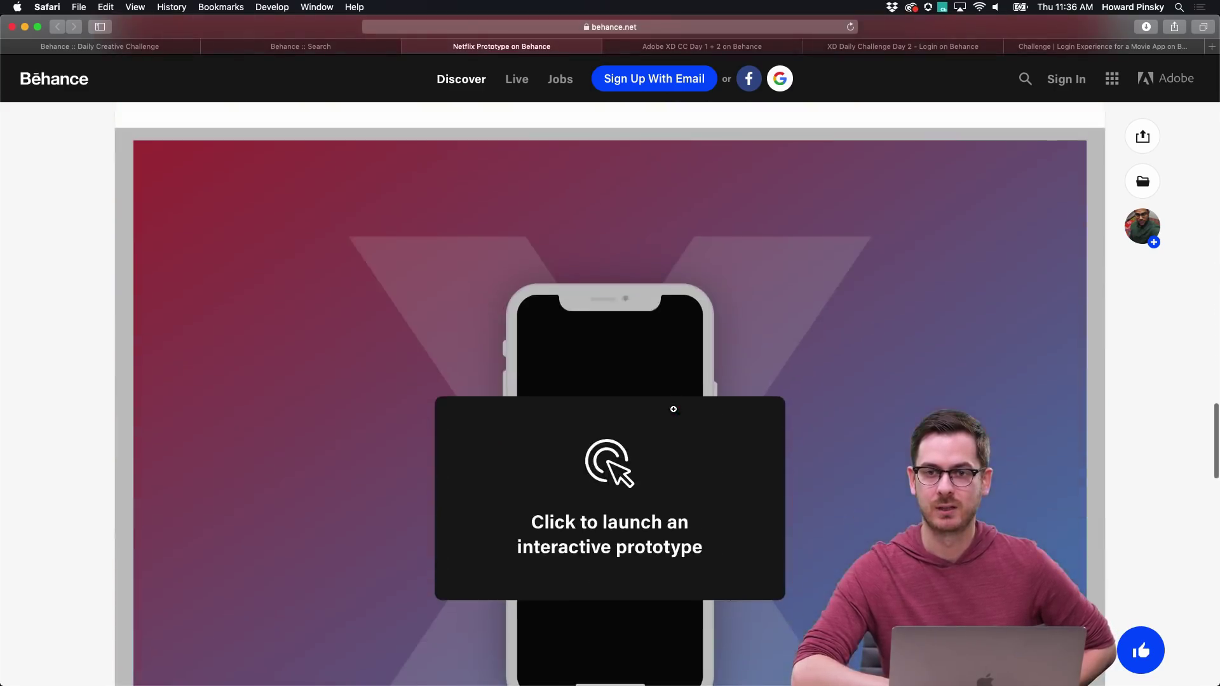
pyautogui.scroll(-10, 673, 409)
pyautogui.scroll(20, 674, 409)
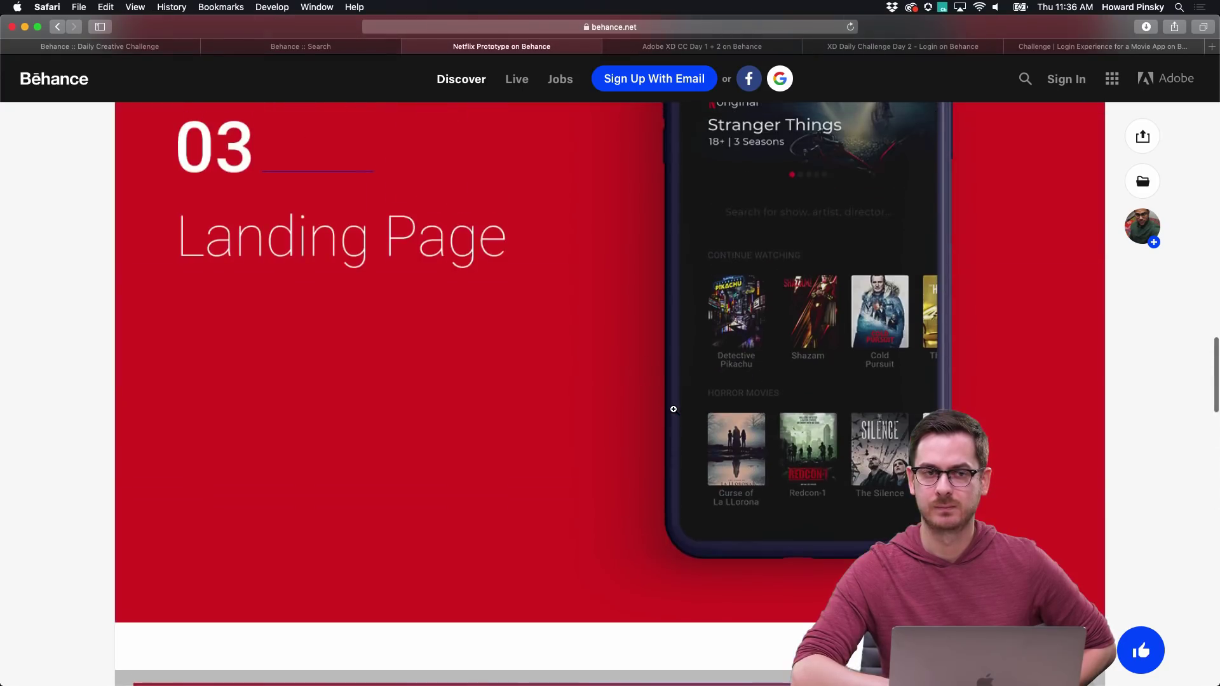
pyautogui.scroll(15, 674, 409)
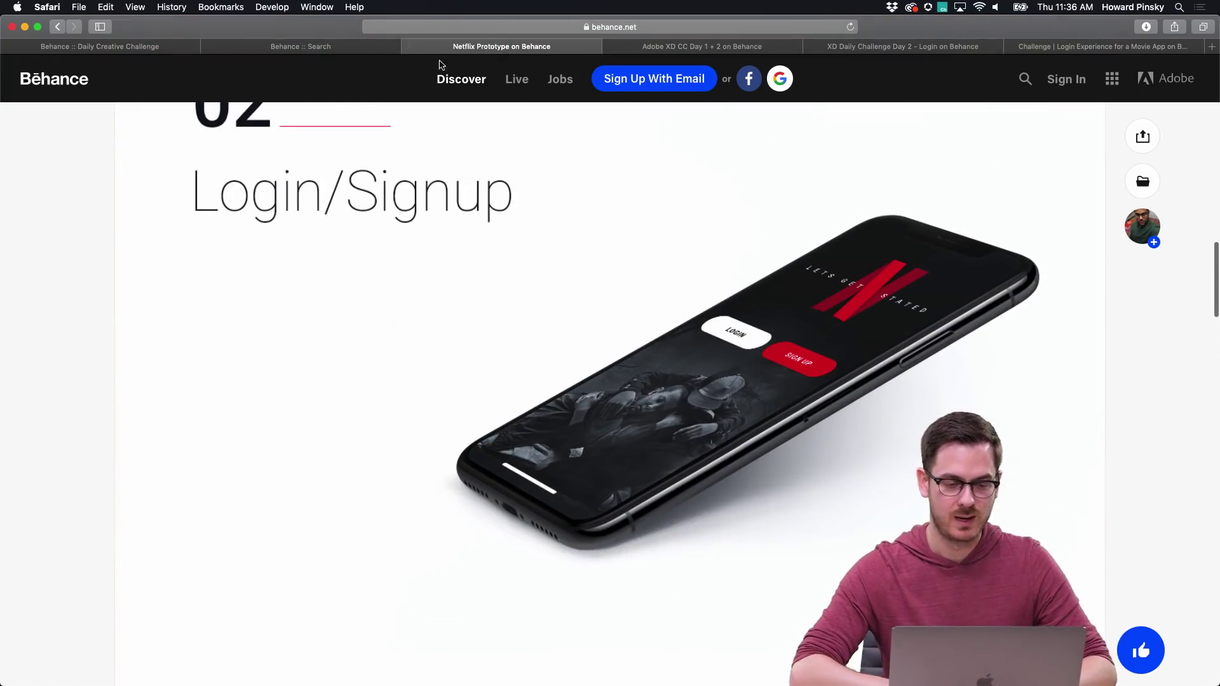
# Step: Close the Netflix project and launch the interactive prototype in the Adobe XD CC Day 1 + 2 project
pyautogui.press('super+w')
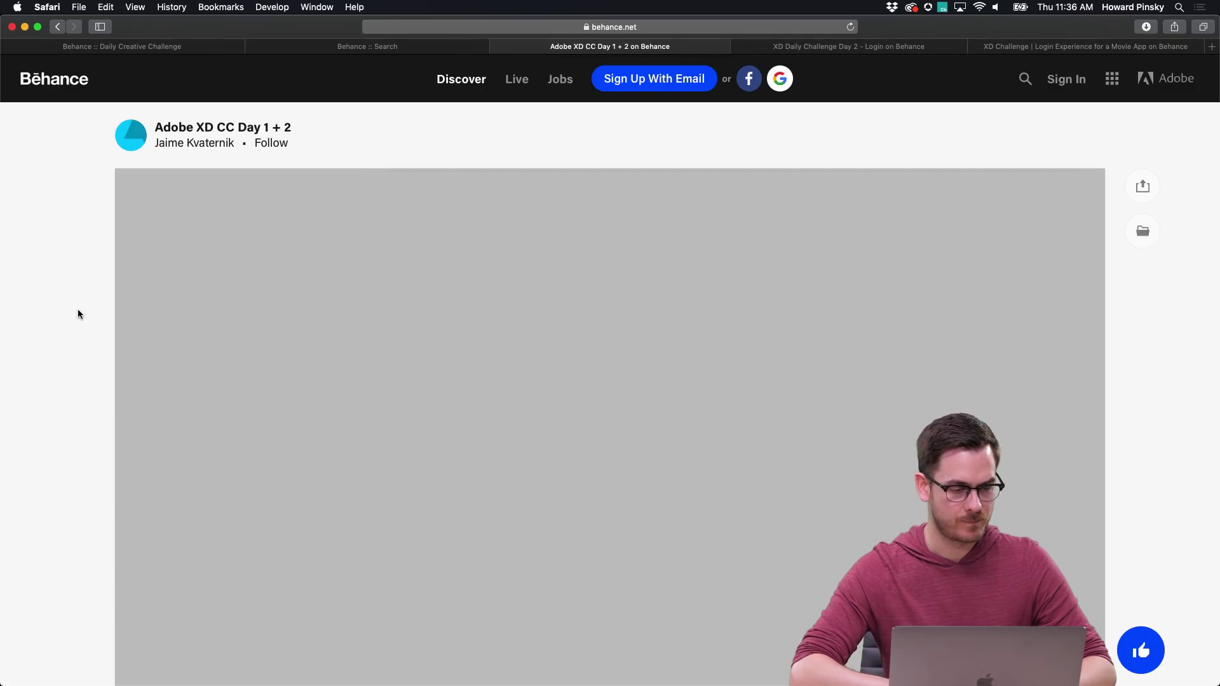
pyautogui.scroll(-10, 78, 313)
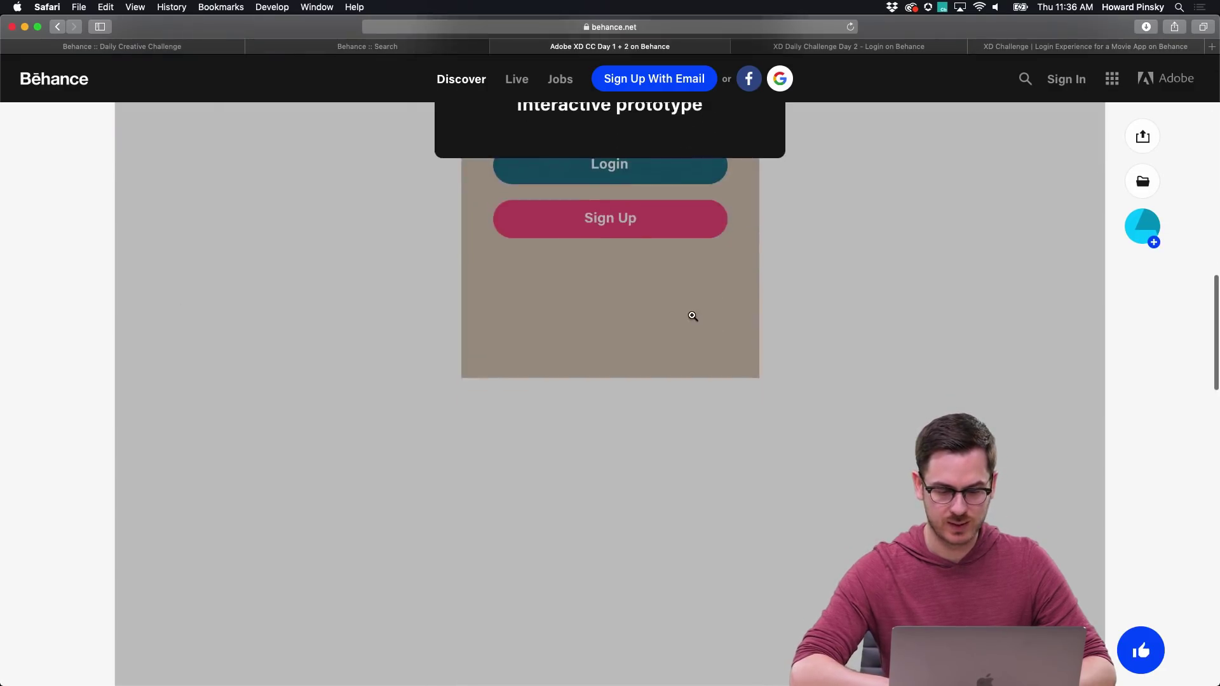
pyautogui.click(690, 315)
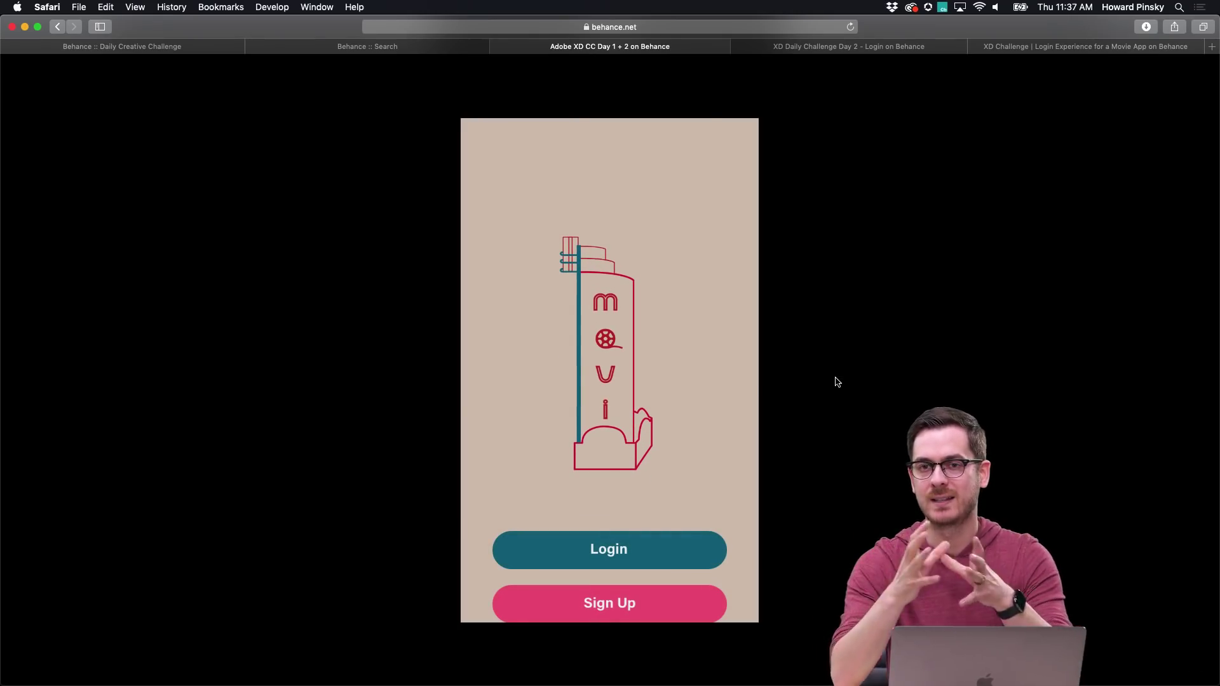
# Step: Reload the Adobe XD CC Day 1 + 2 page and launch its interactive prototype again
pyautogui.press('super+r')
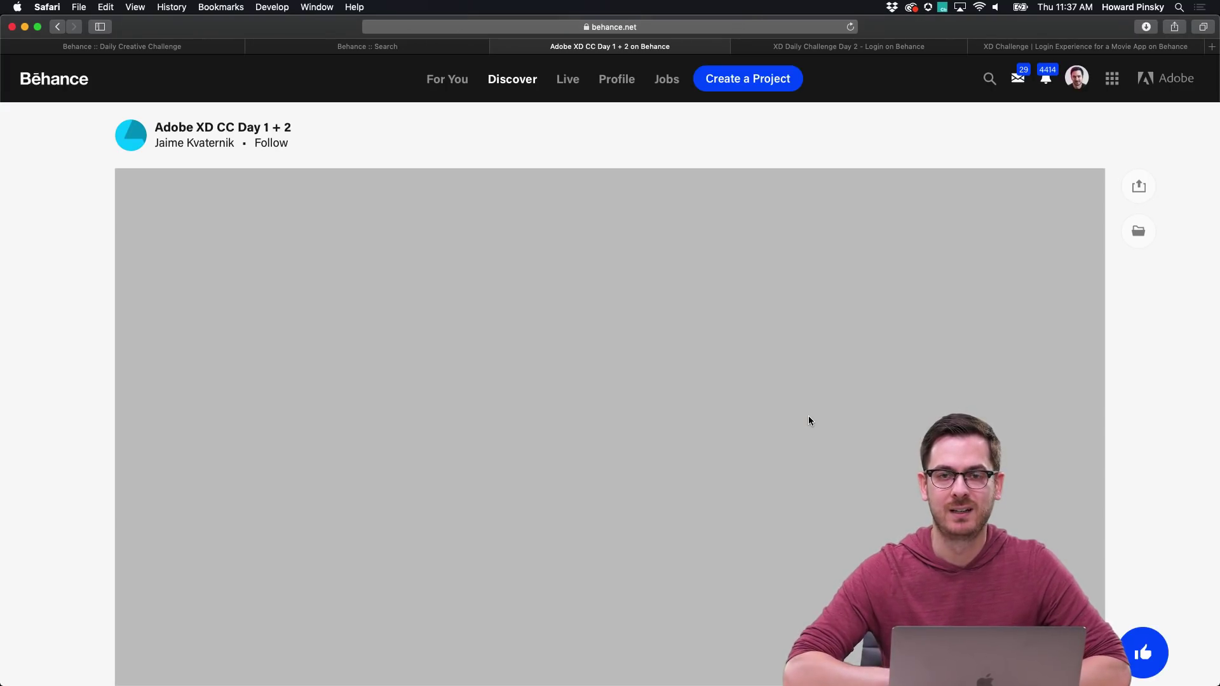
pyautogui.scroll(-2, 733, 469)
pyautogui.click(734, 419)
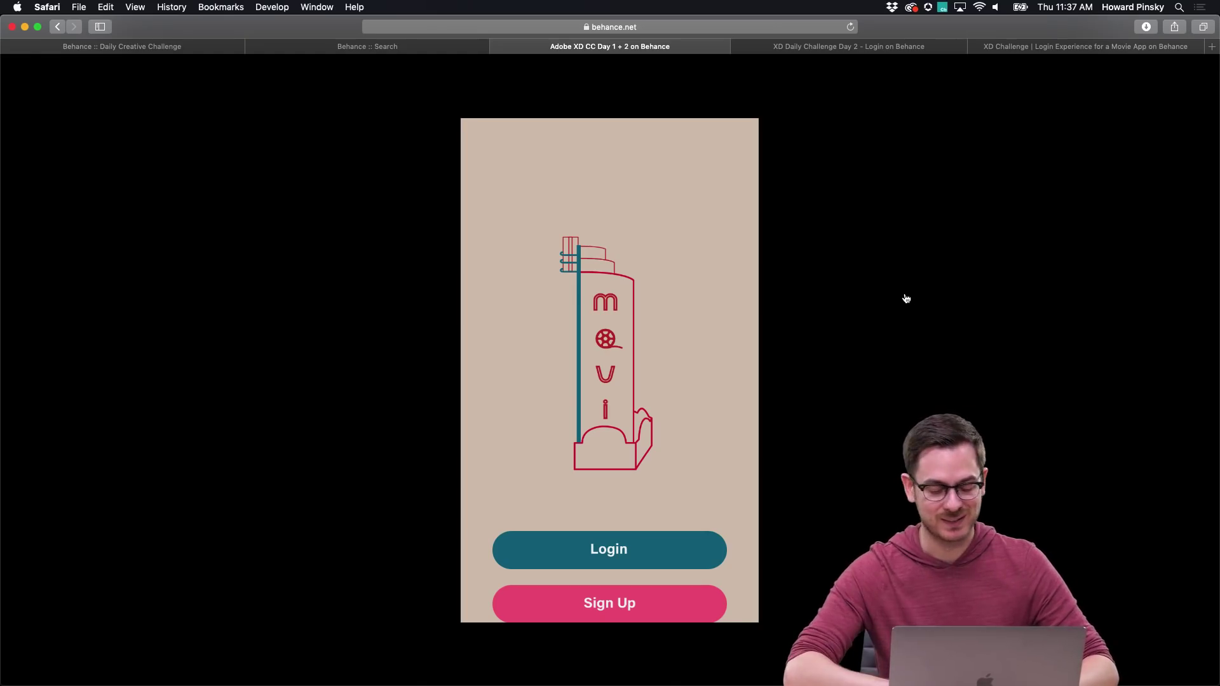
# Step: Close the Adobe XD CC Day 1 + 2 project, skim the XD Daily Challenge Day 2 - Login project and play its sign-up video
pyautogui.press('super+w')
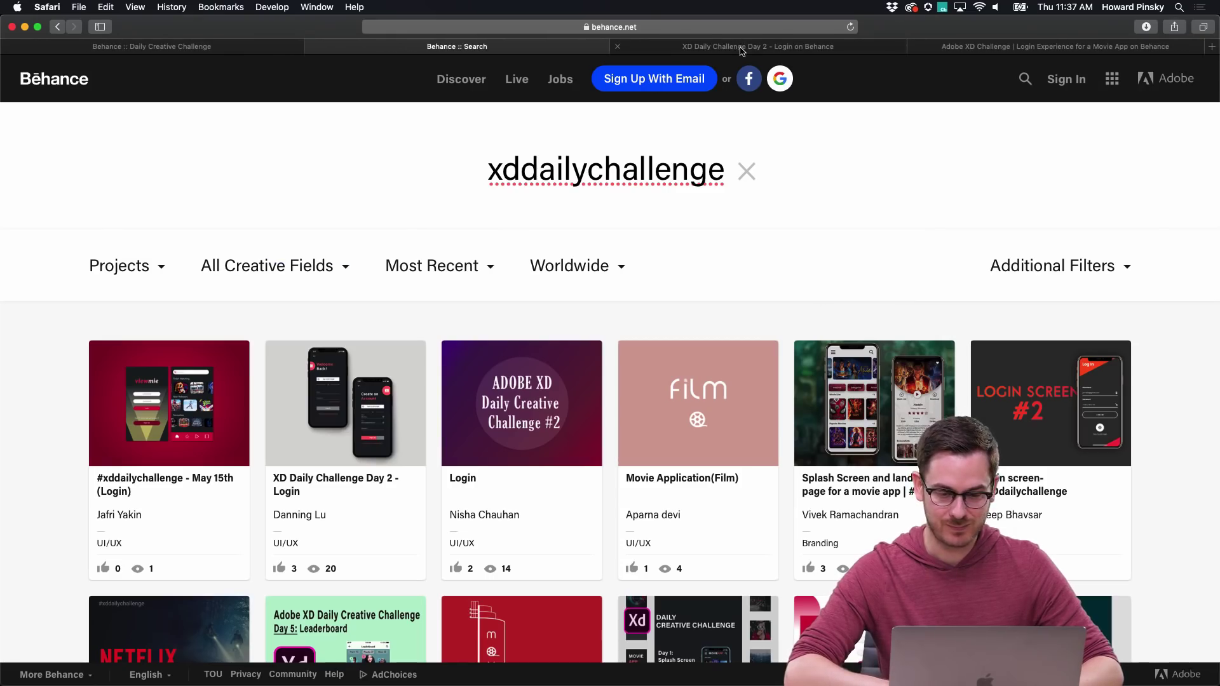
pyautogui.click(742, 48)
pyautogui.scroll(-12, 71, 278)
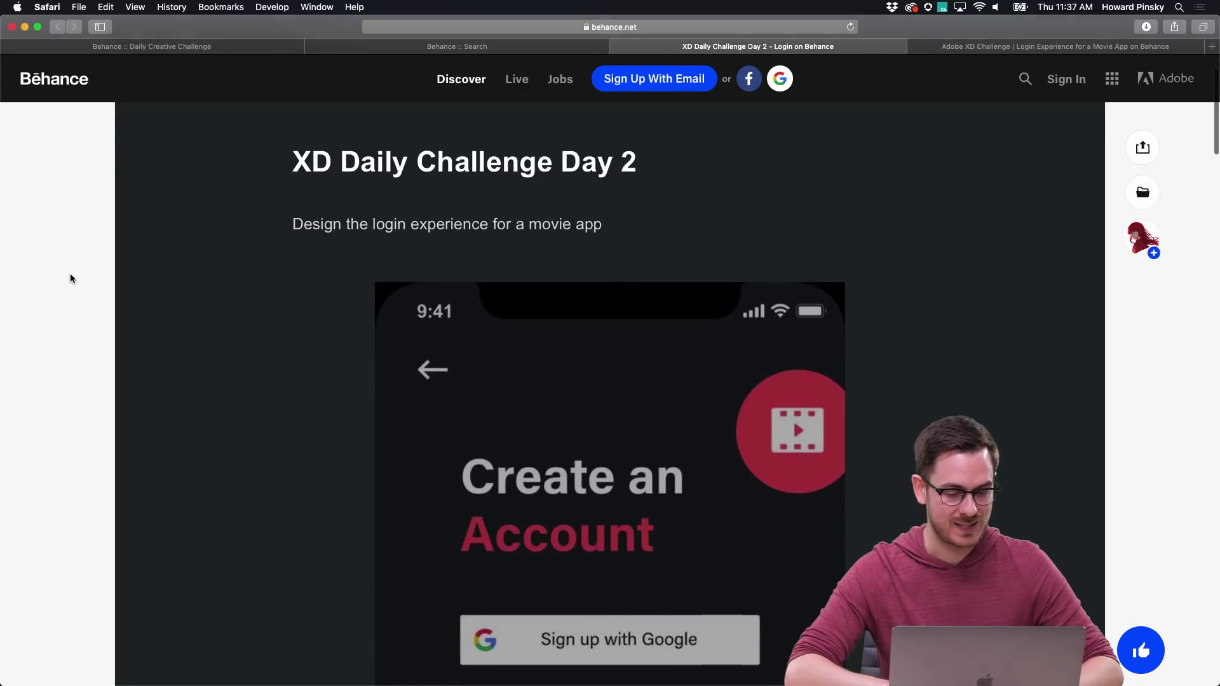
pyautogui.scroll(-5, 70, 278)
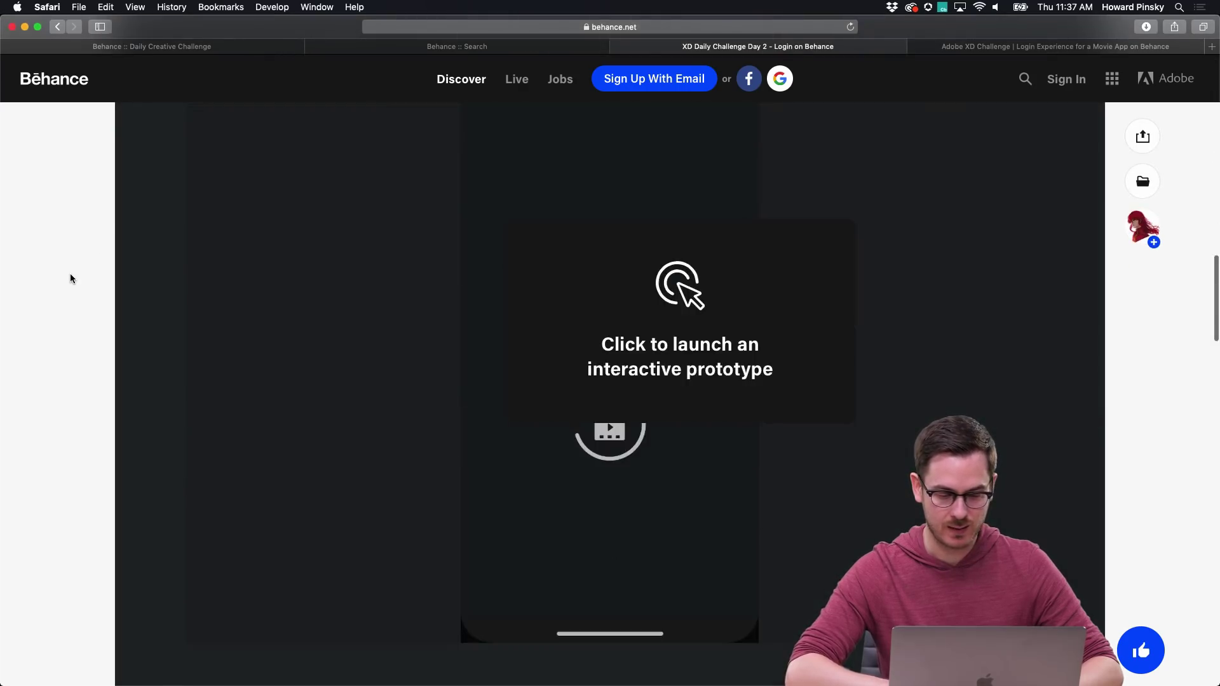
pyautogui.scroll(5, 70, 278)
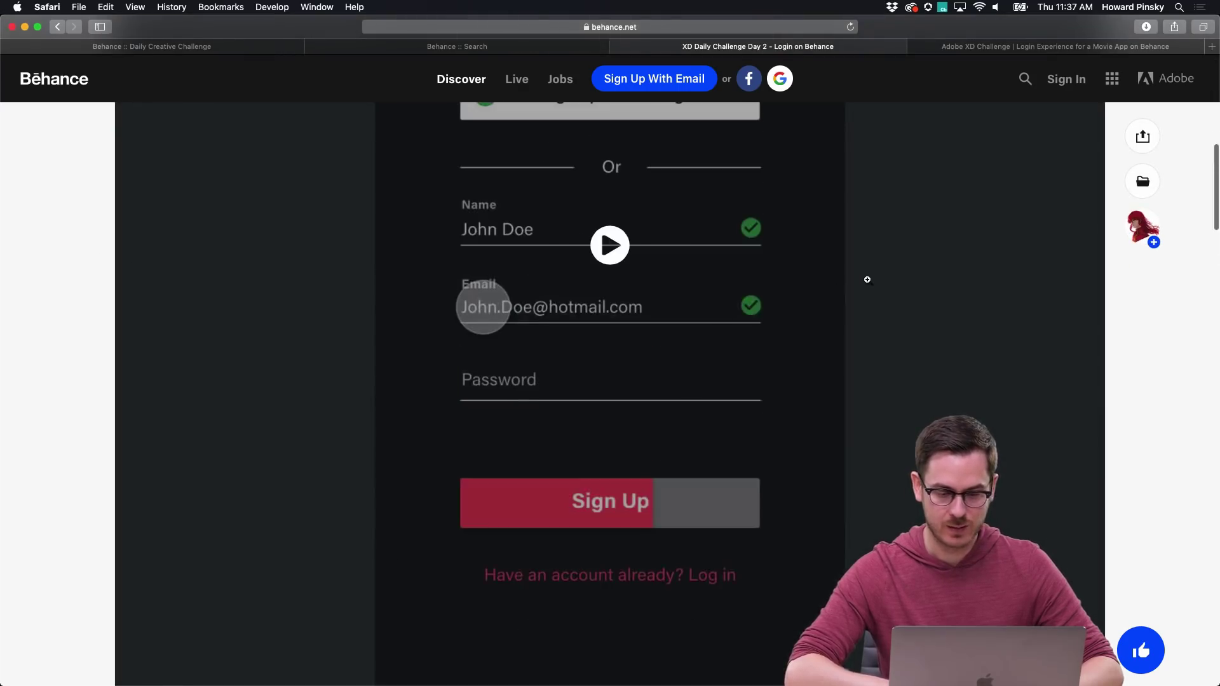
pyautogui.click(731, 283)
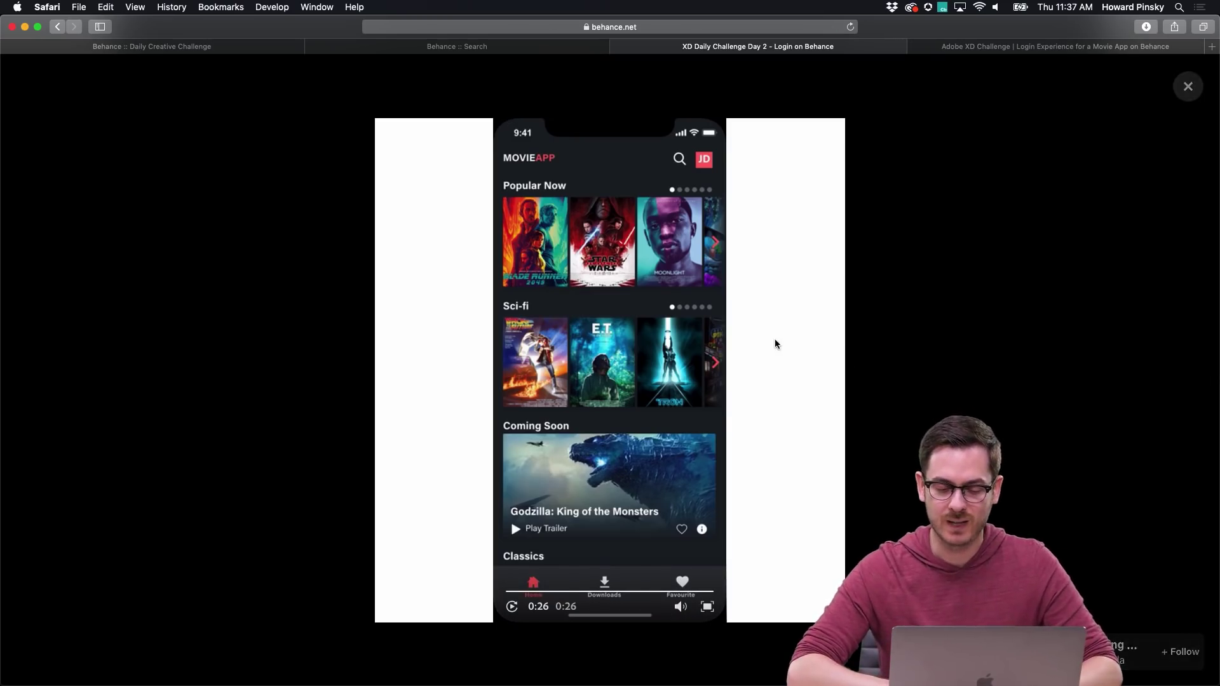
# Step: Close the Day 2 login project and review the Blockbuster login experience project from its description to the paired phone mockups
pyautogui.press('super+w')
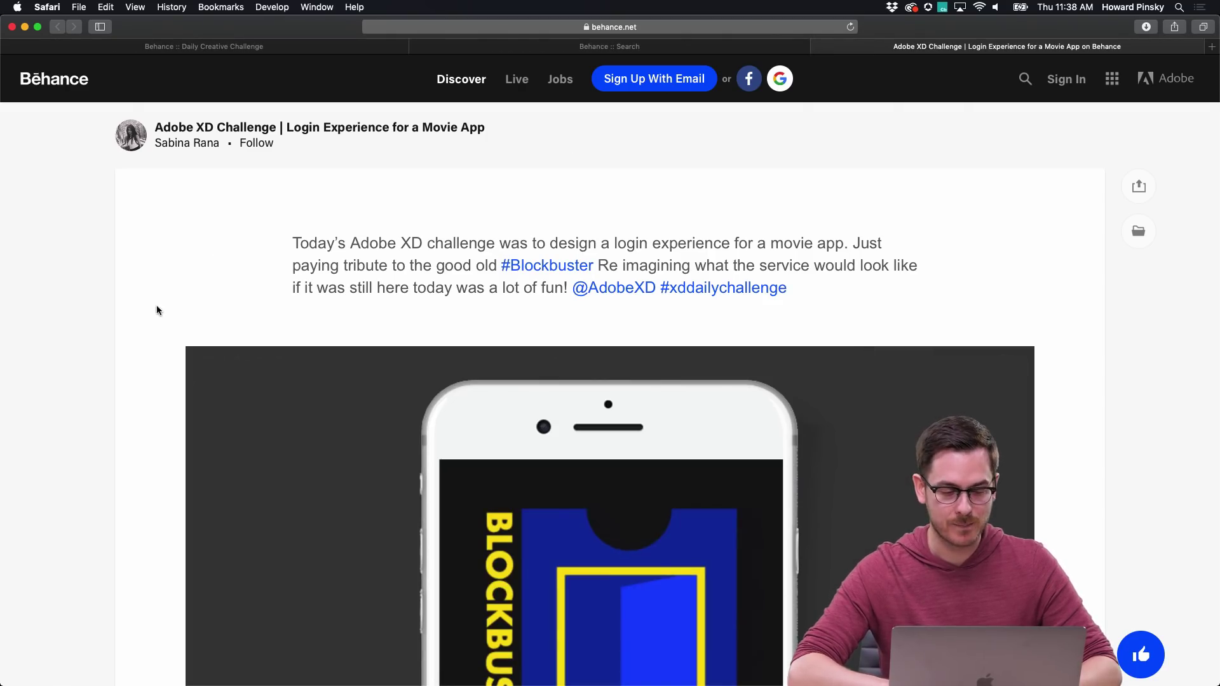
pyautogui.scroll(-4, 158, 310)
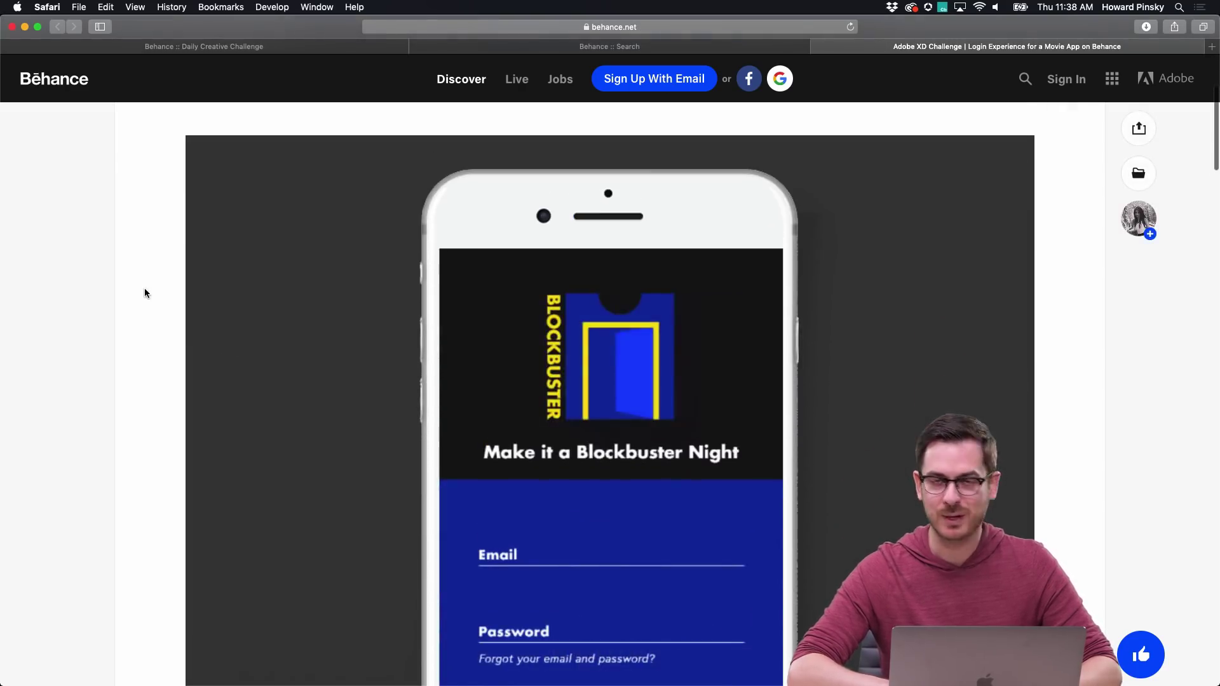
pyautogui.scroll(-5, 145, 293)
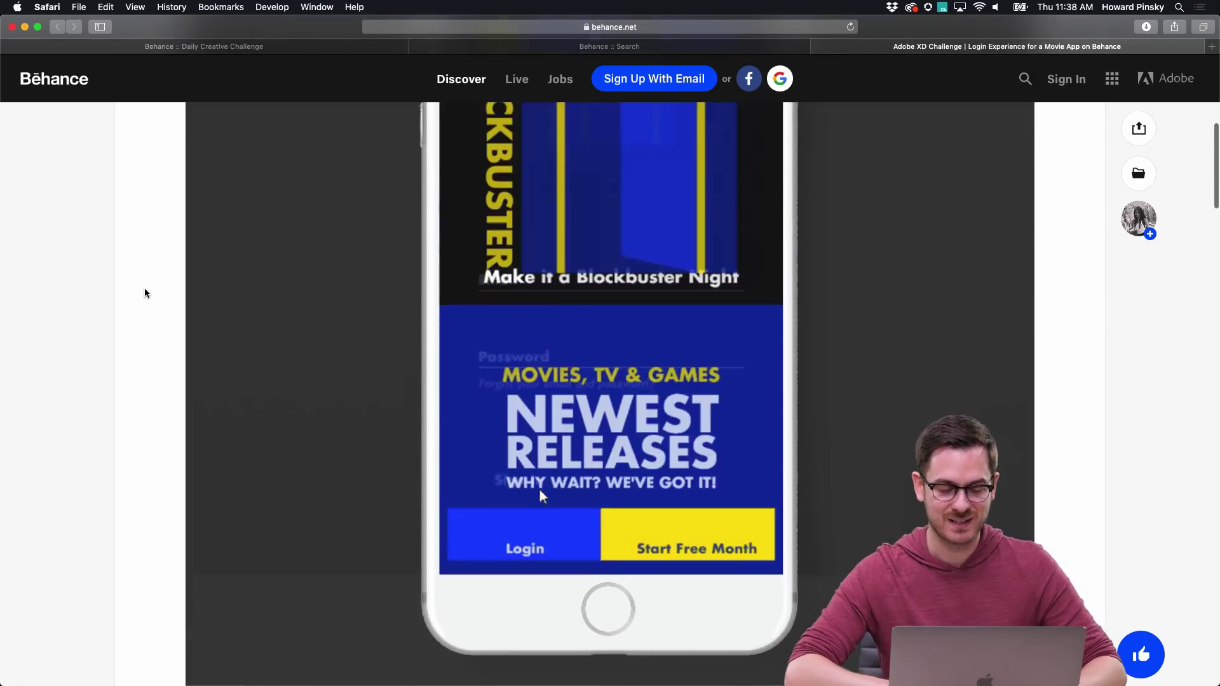
pyautogui.scroll(-8, 145, 293)
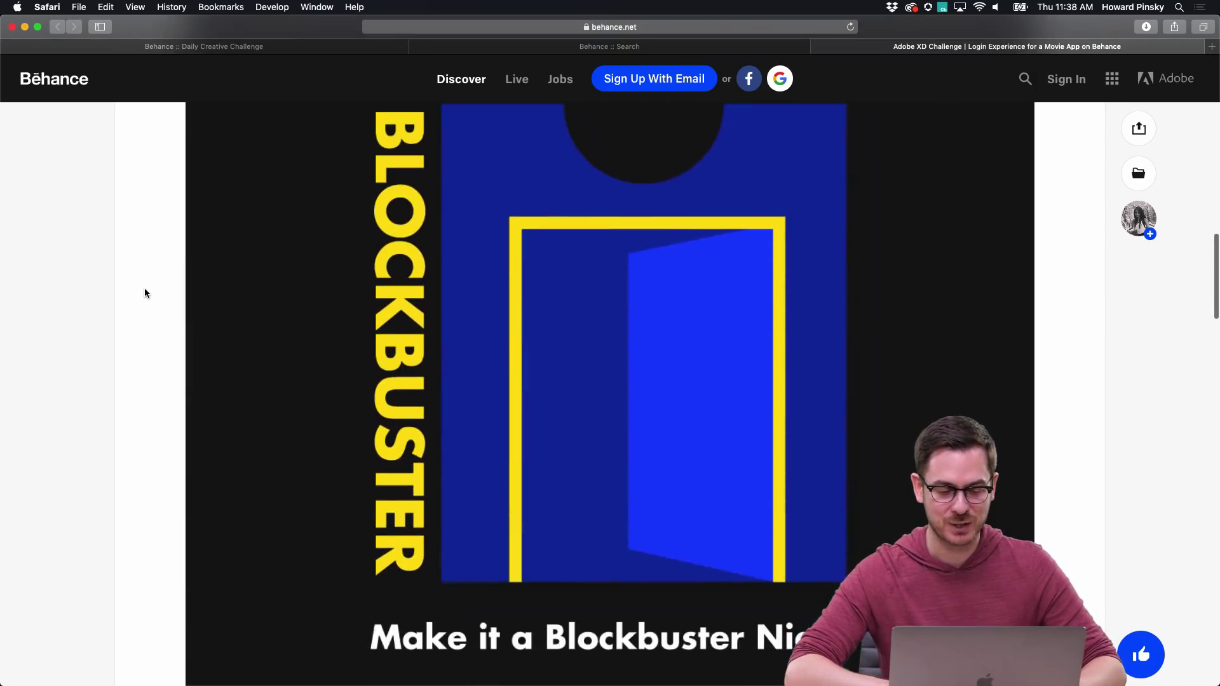
pyautogui.scroll(-10, 144, 293)
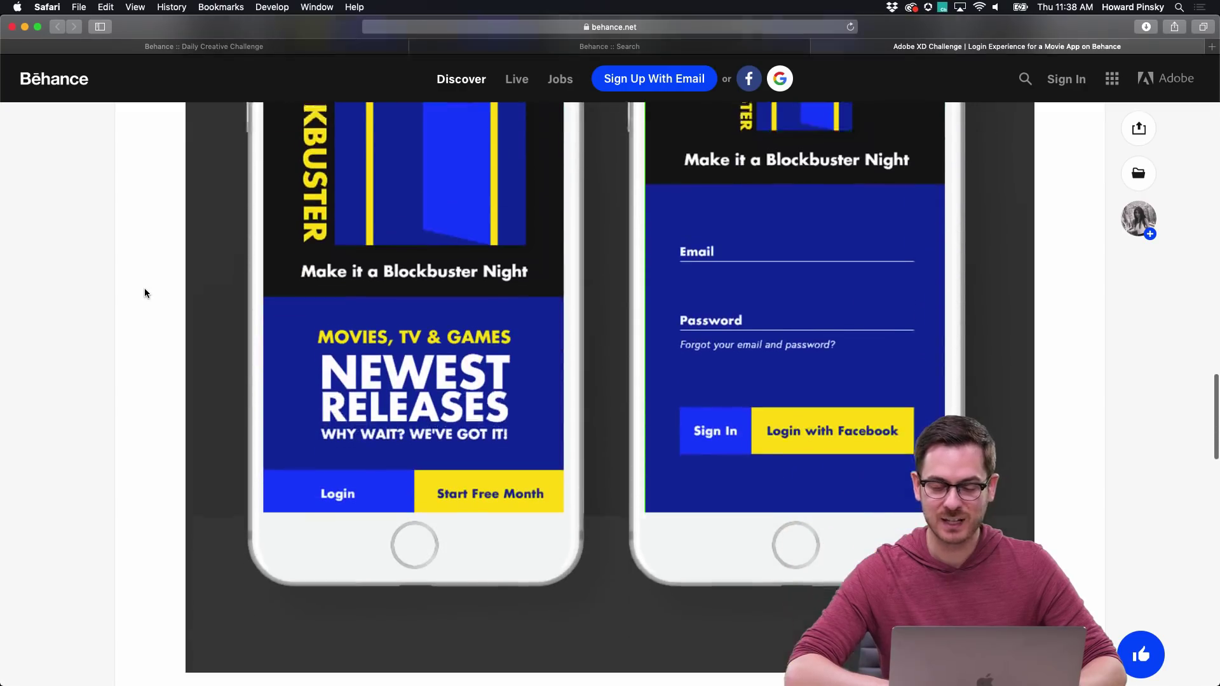
pyautogui.scroll(-1, 145, 293)
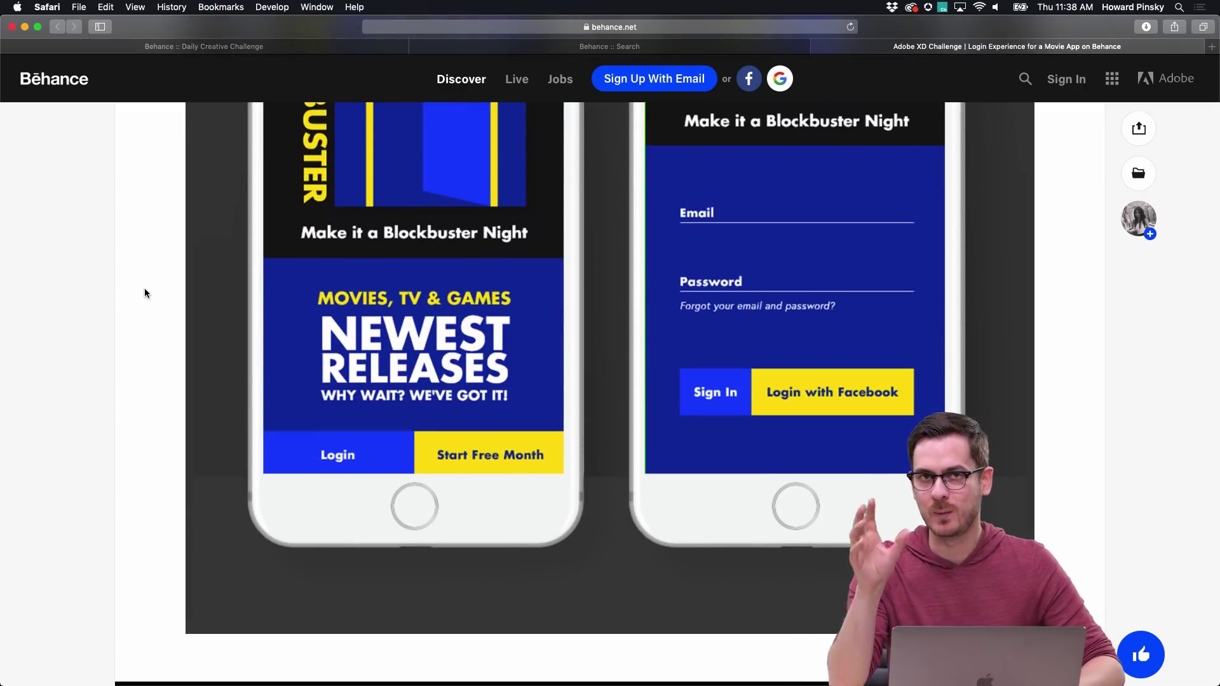
# Step: Revisit the Blockbuster landing and sign-in mockups and return to the animated phone mockup near the start of the project
pyautogui.scroll(4, 145, 293)
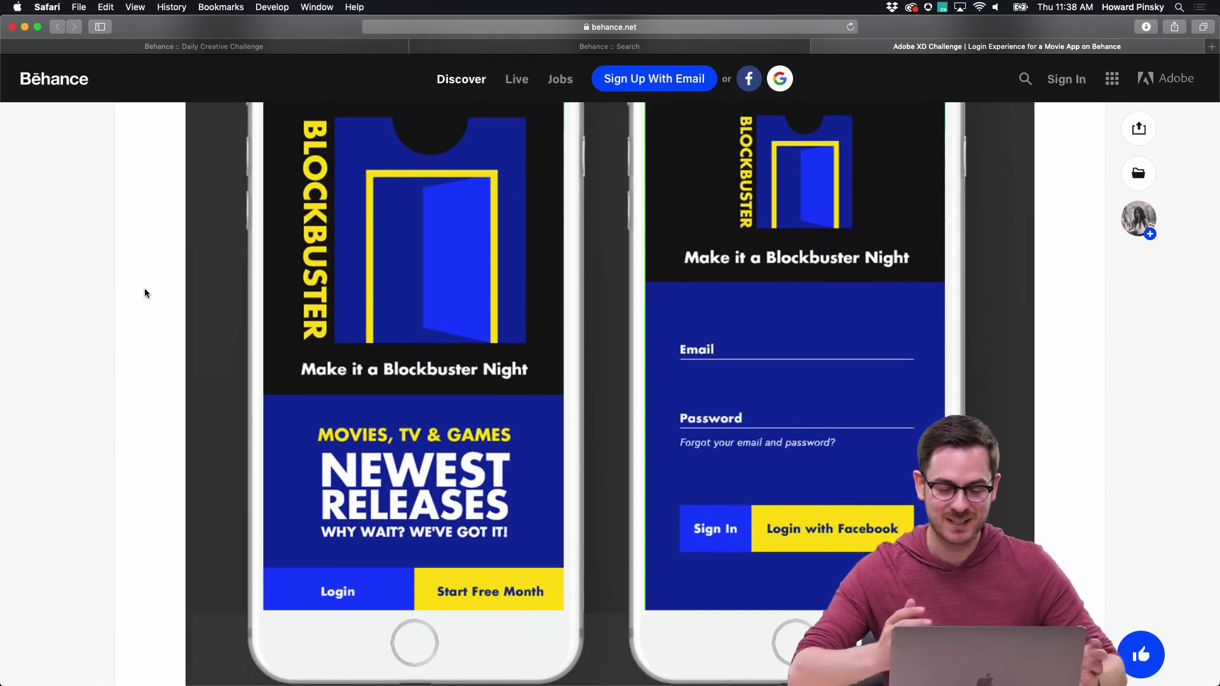
pyautogui.scroll(-10, 145, 292)
pyautogui.scroll(8, 145, 292)
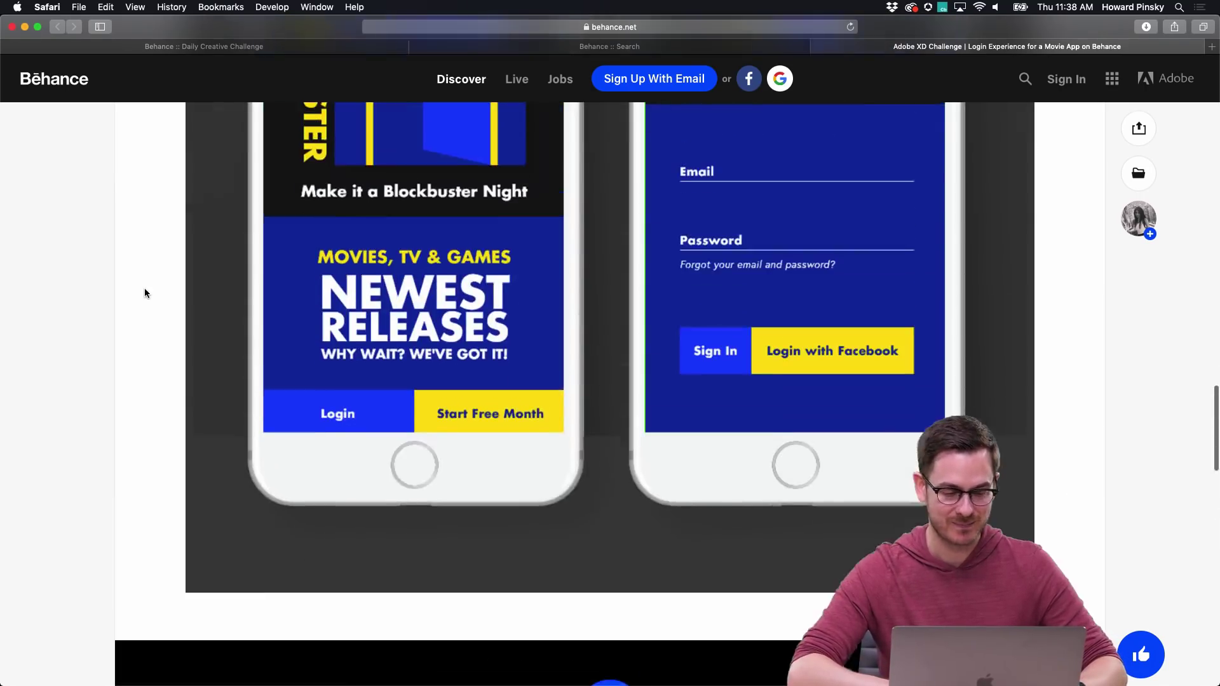
pyautogui.scroll(5, 144, 293)
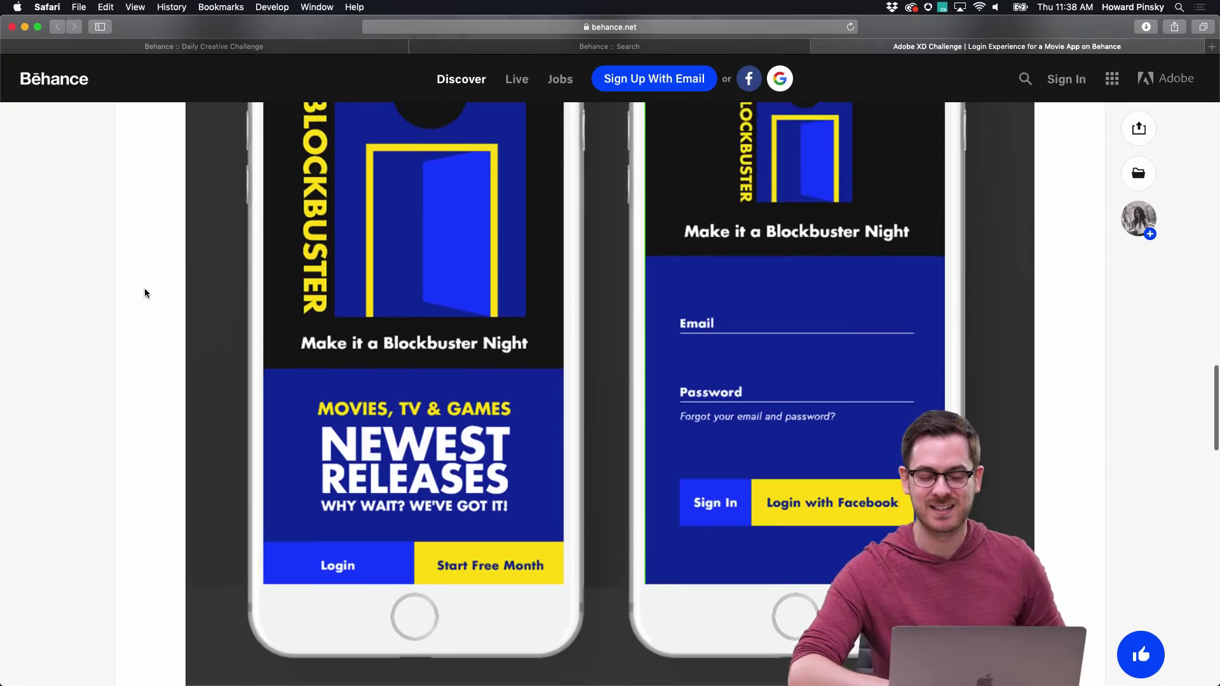
pyautogui.scroll(10, 145, 293)
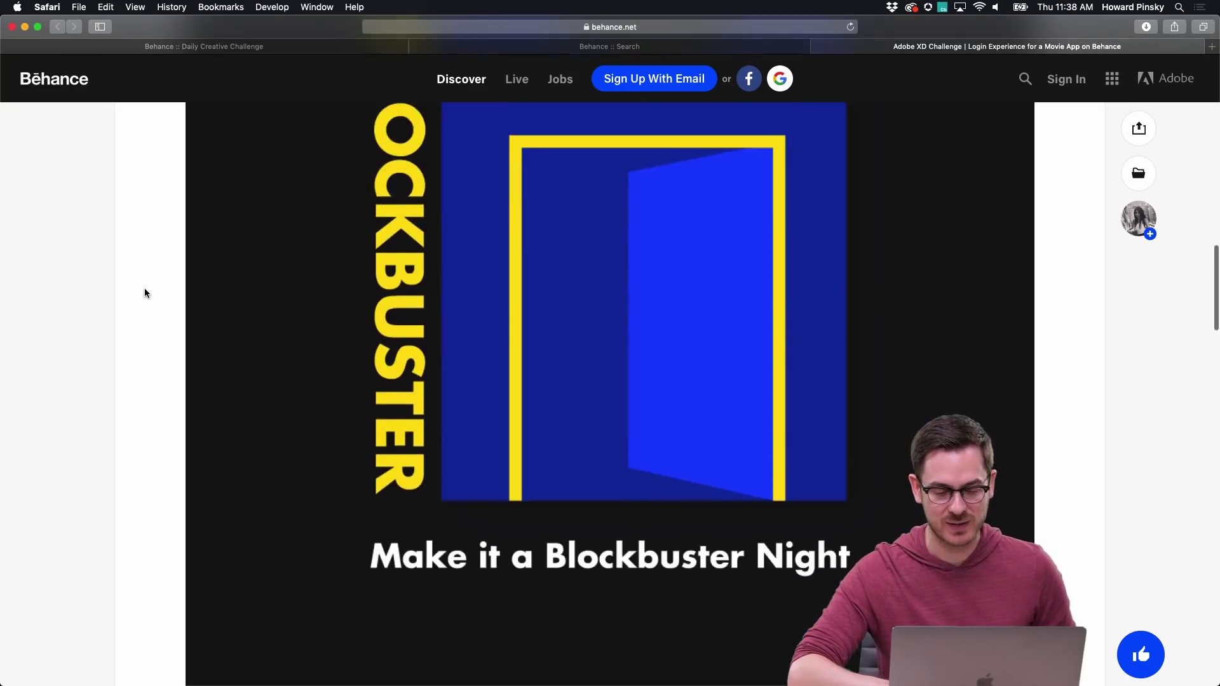
pyautogui.scroll(10, 145, 293)
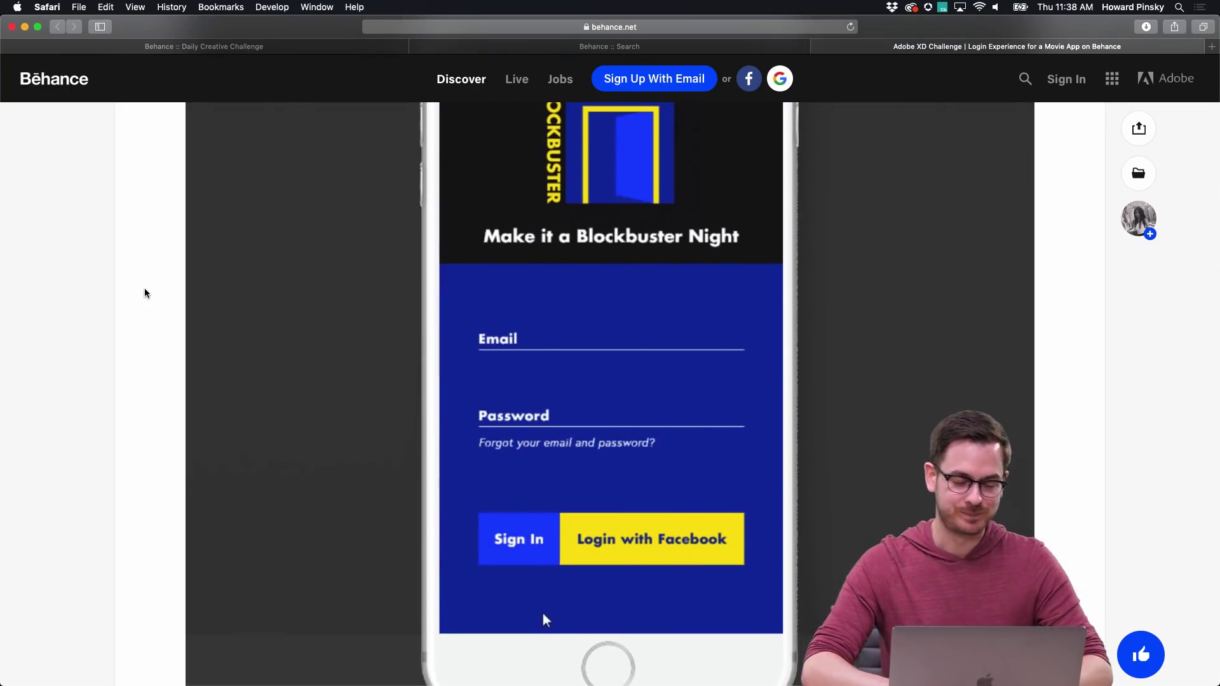
pyautogui.press('super+Tab')
pyautogui.press('Escape')
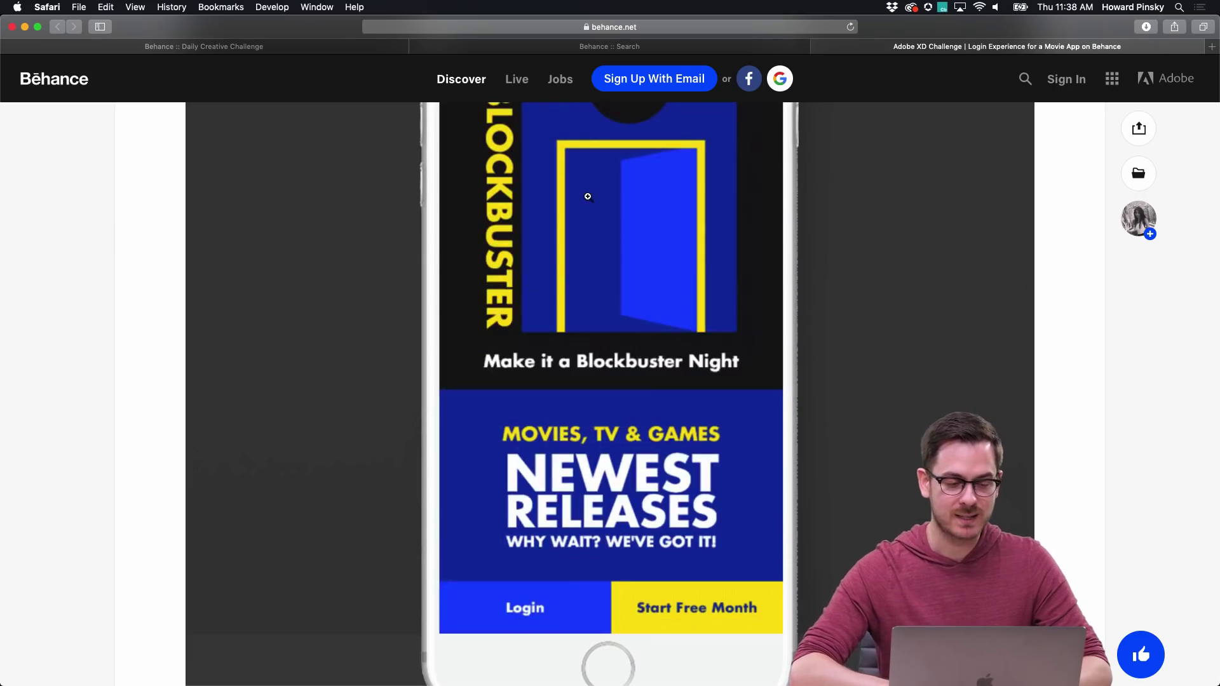
# Step: Locate the Home Screen challenge on the Daily Creative Challenge page and switch to the Movie_App_Master-2 document in Adobe XD
pyautogui.hotkey('ctrl', 'Tab')
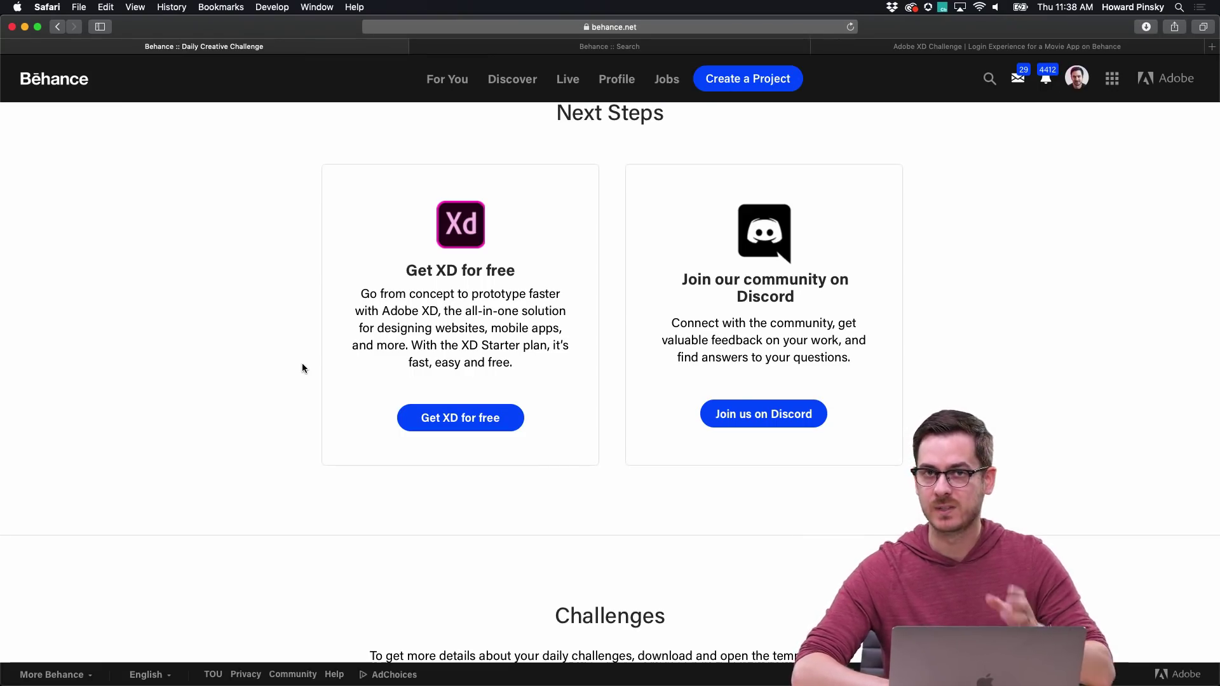
pyautogui.scroll(-10, 302, 367)
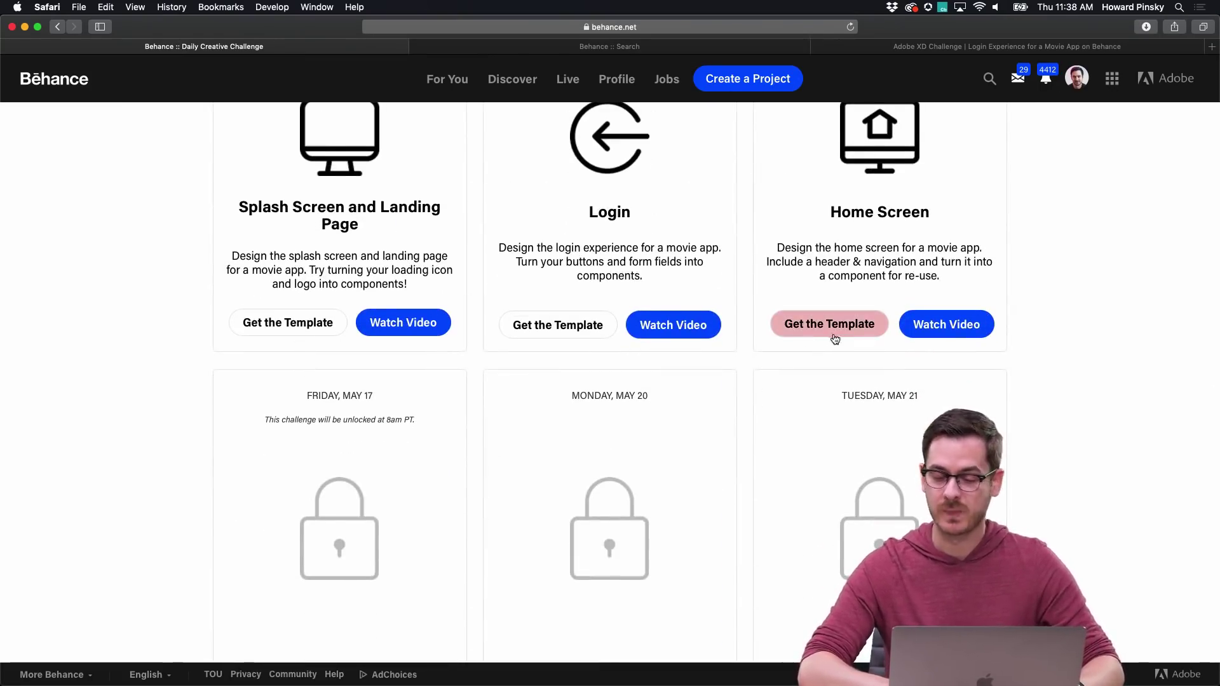
pyautogui.press('super+Tab')
pyautogui.press('super+Tab')
pyautogui.press('super+Tab')
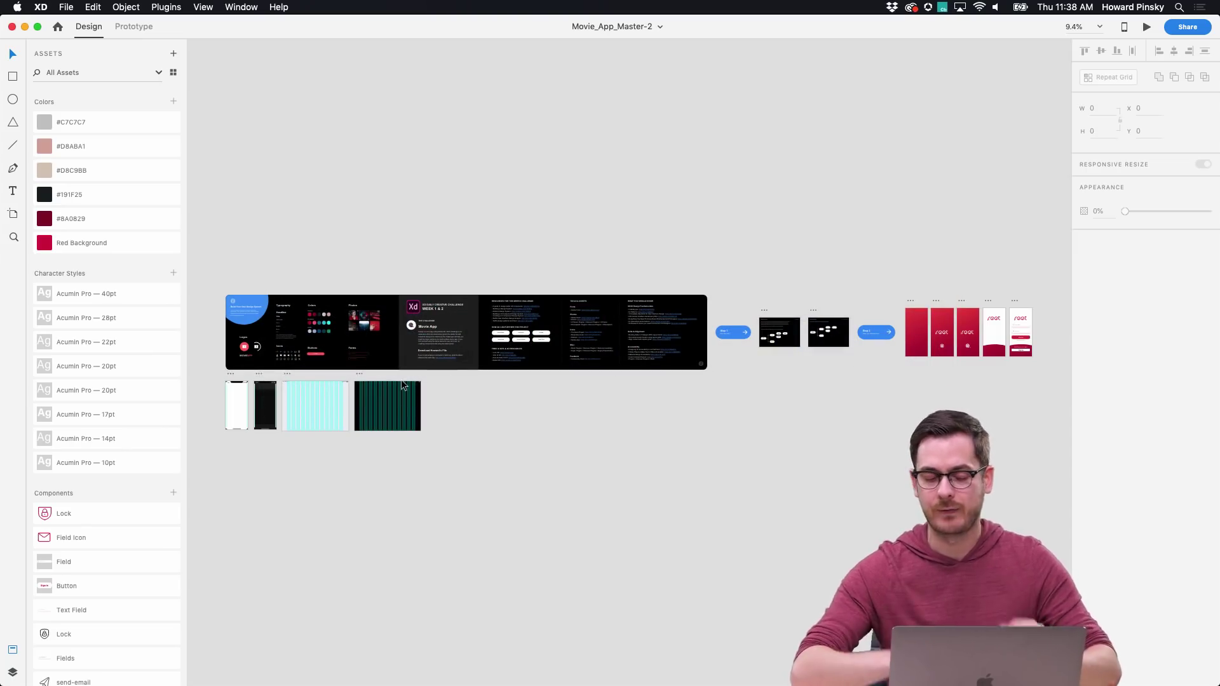
# Step: Examine the template's reference file download link and the logos, typography and colors on the Build Your Own Design System board
pyautogui.scroll(10, 501, 342)
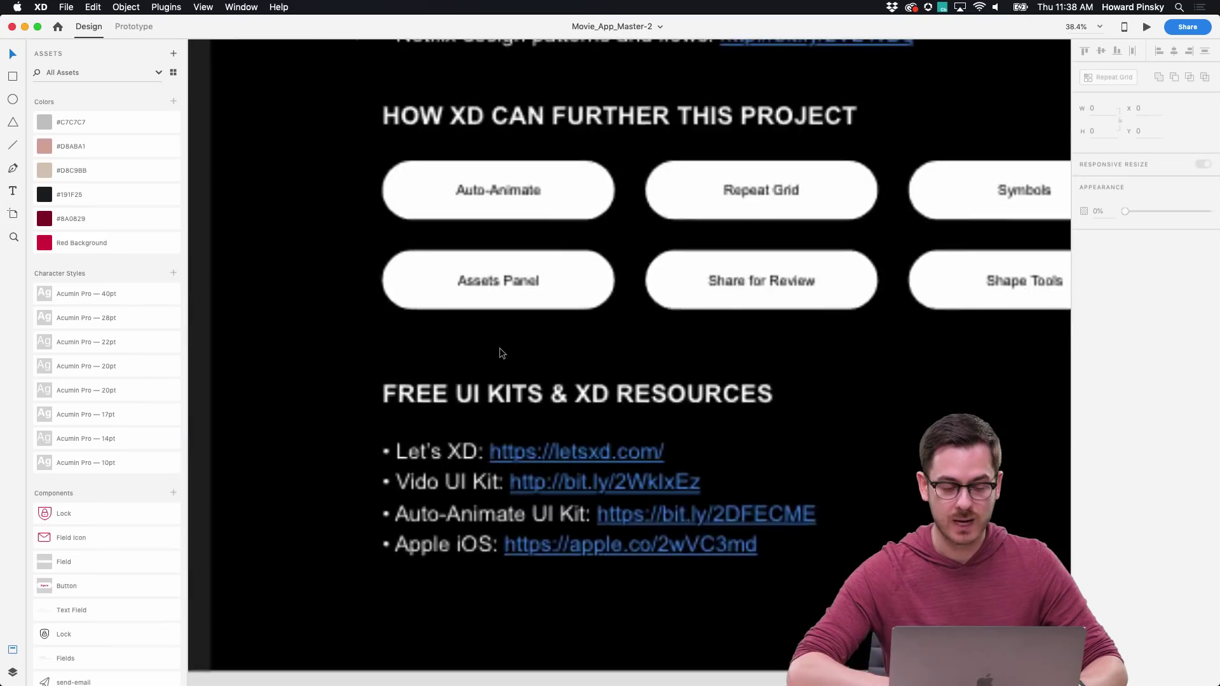
pyautogui.hscroll(-15, 500, 353)
pyautogui.hscroll(3, 500, 357)
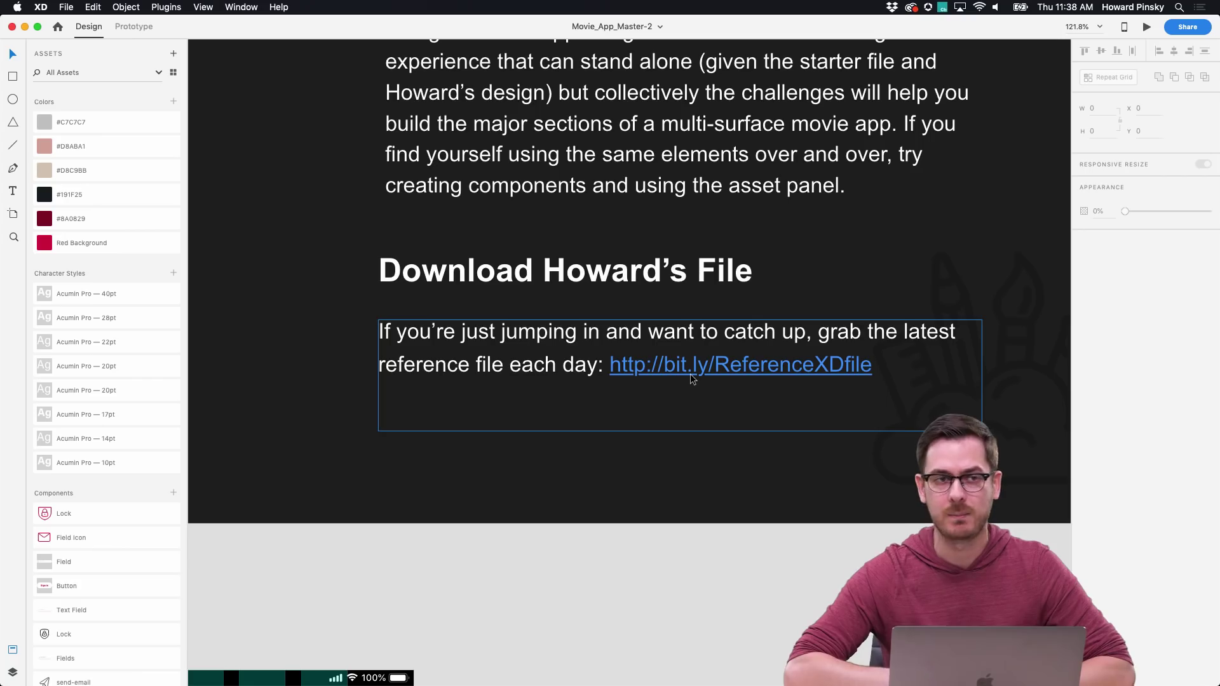
pyautogui.press('super+0')
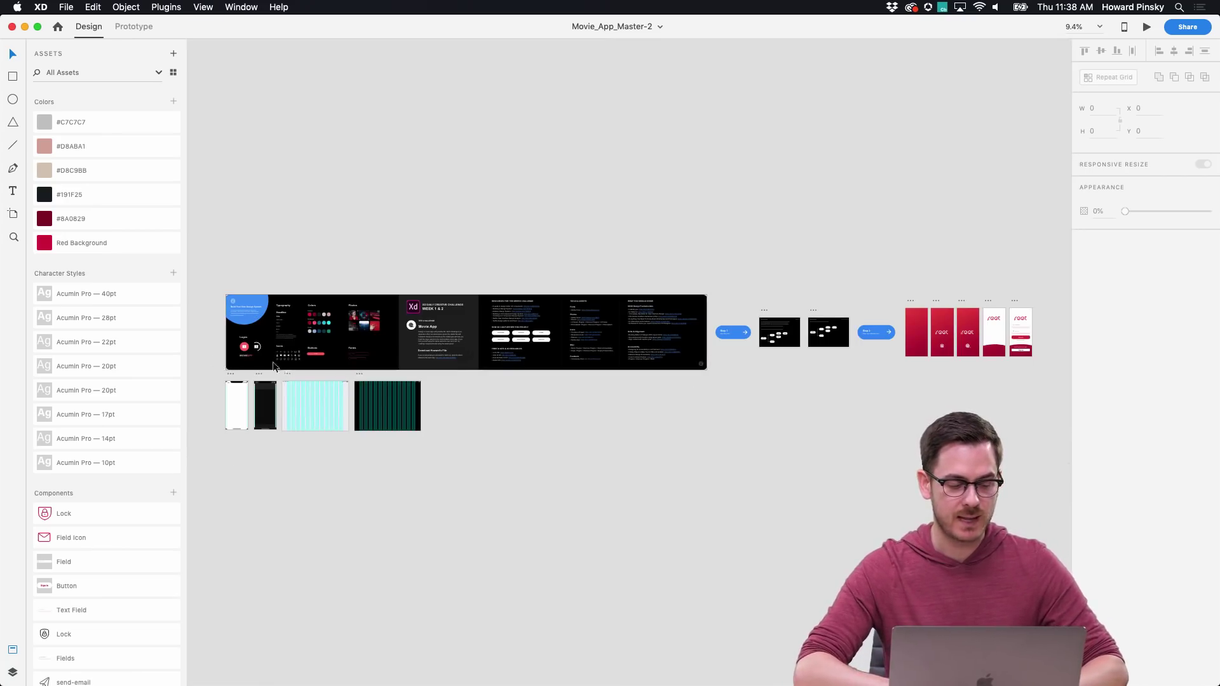
pyautogui.scroll(5, 201, 311)
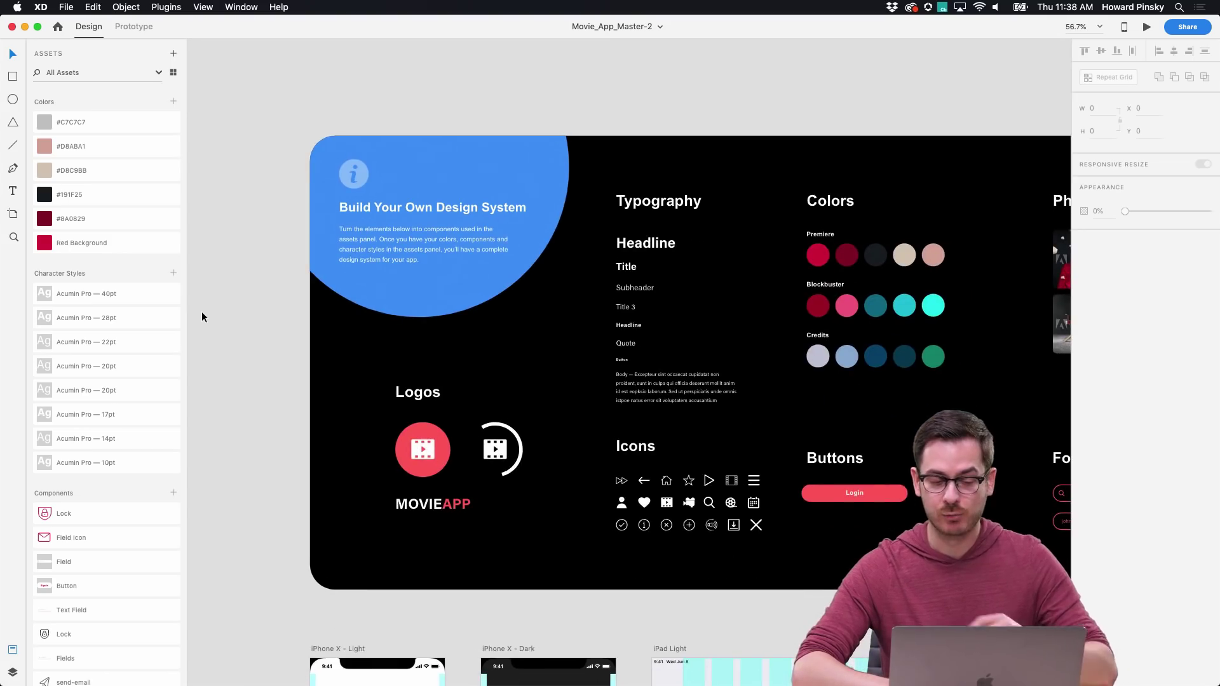
pyautogui.hscroll(2, 254, 313)
pyautogui.scroll(-1, 254, 313)
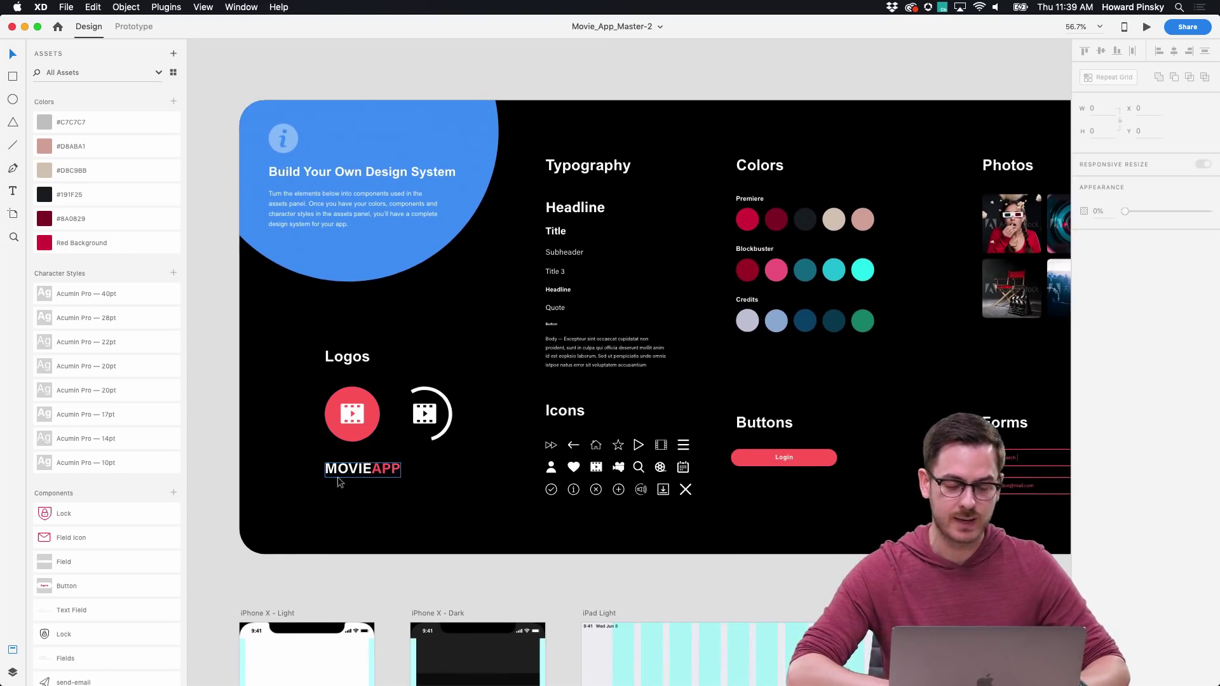
pyautogui.scroll(3, 578, 240)
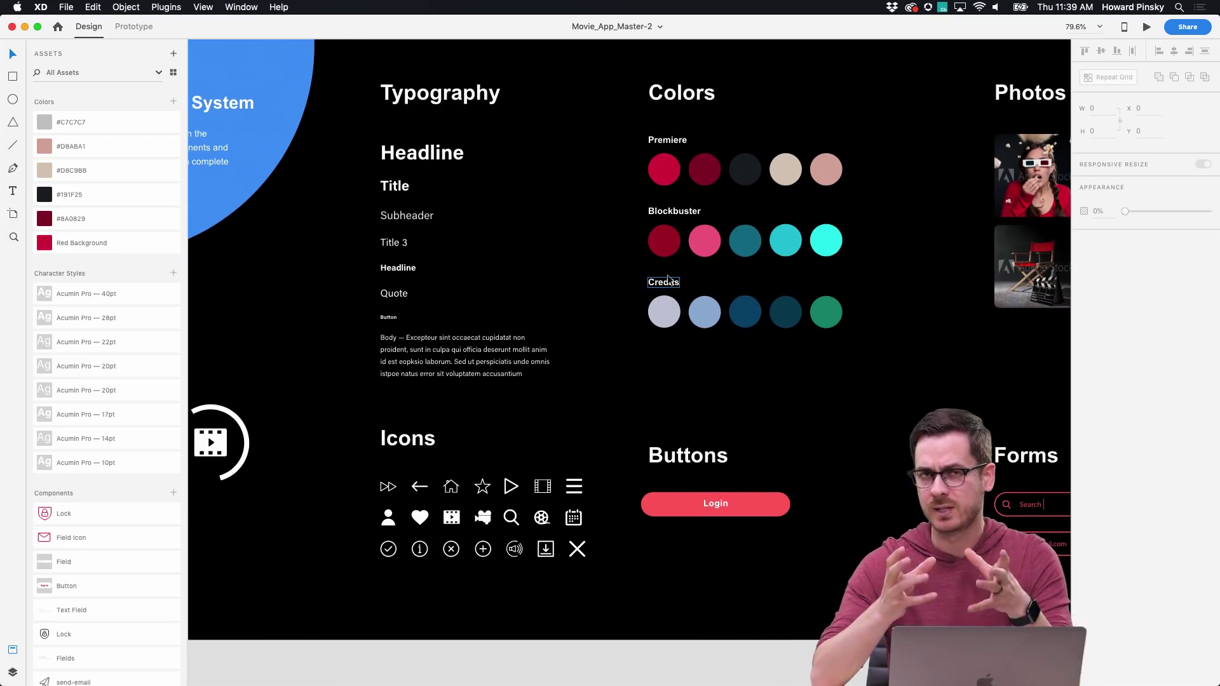
# Step: Add the fill colors of all five Credits palette swatches to the document's color assets and deselect the swatches
pyautogui.click(666, 308)
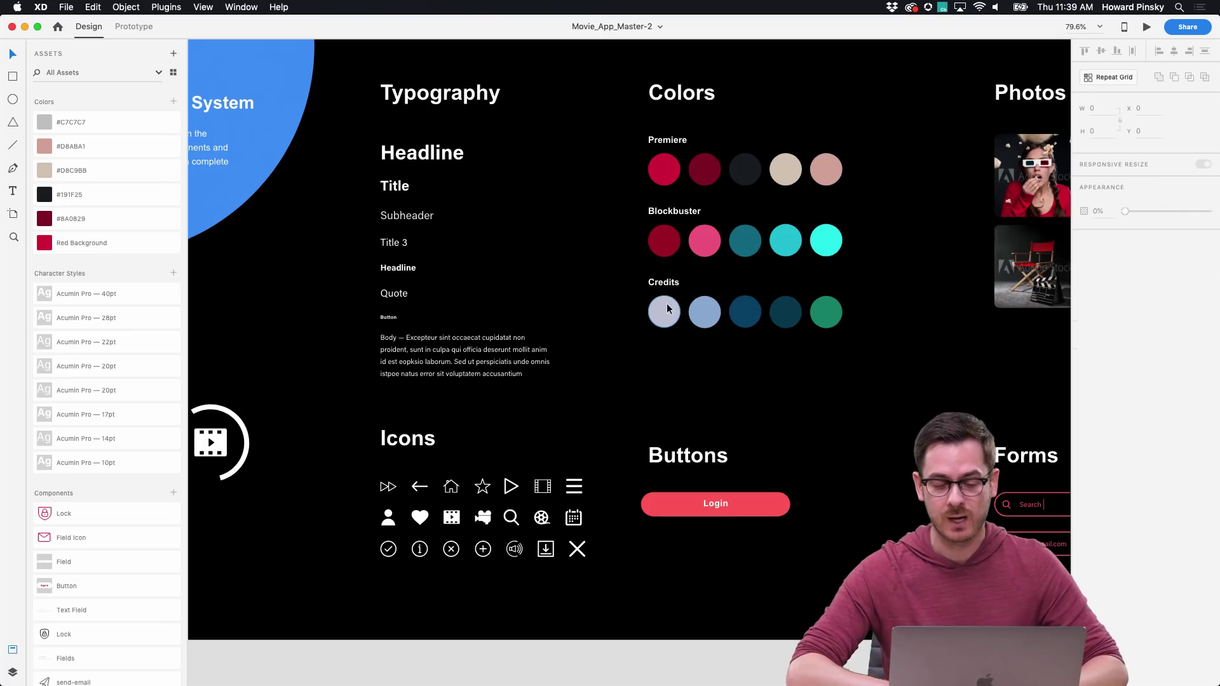
pyautogui.keyDown('shift'); pyautogui.click(705, 310); pyautogui.keyUp('shift')
pyautogui.keyDown('shift'); pyautogui.click(744, 309); pyautogui.keyUp('shift')
pyautogui.keyDown('shift'); pyautogui.click(781, 313); pyautogui.keyUp('shift')
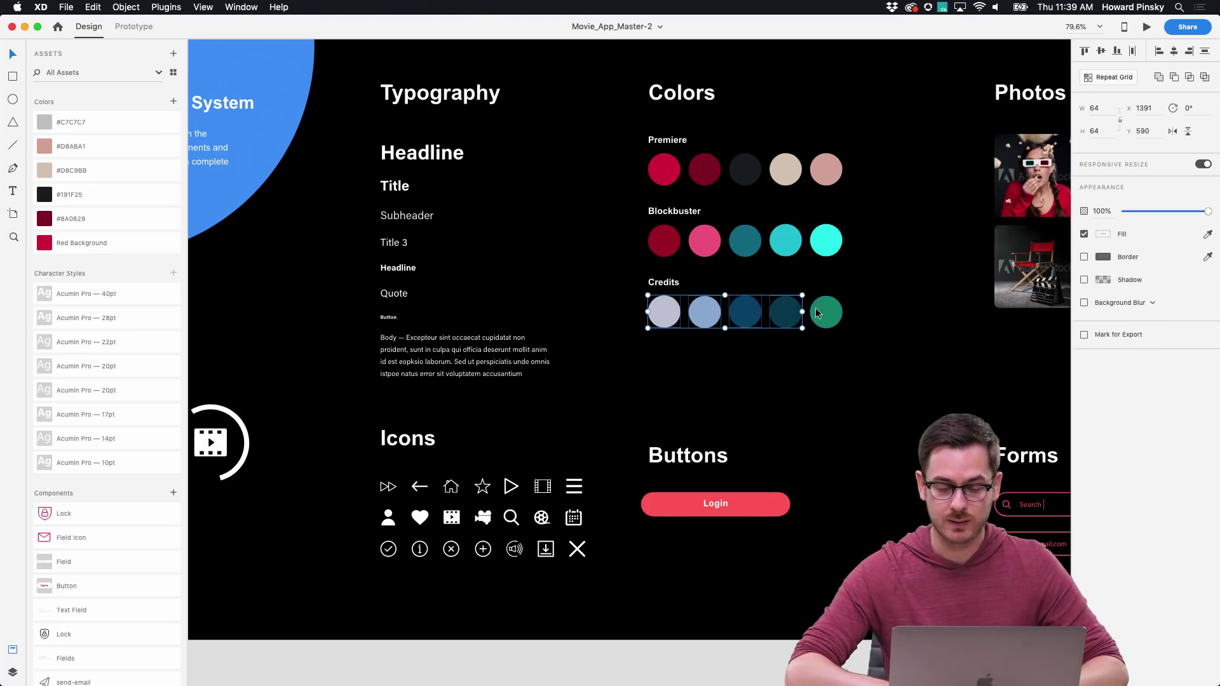
pyautogui.keyDown('shift'); pyautogui.click(824, 312); pyautogui.keyUp('shift')
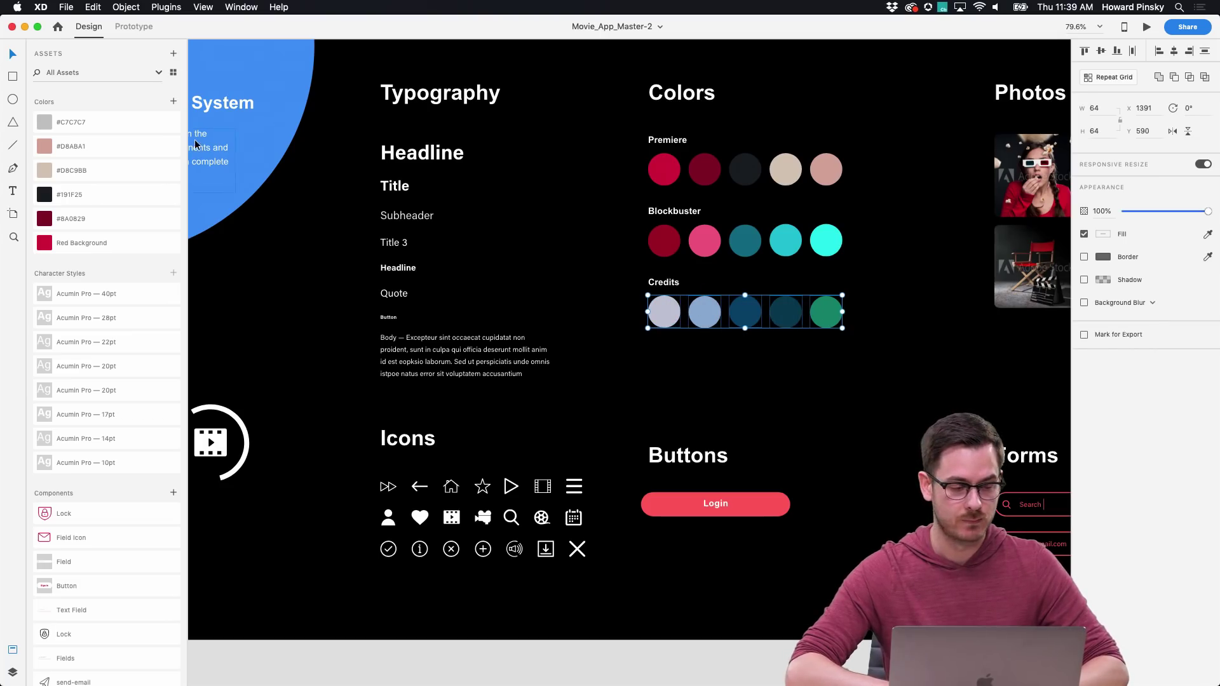
pyautogui.click(174, 102)
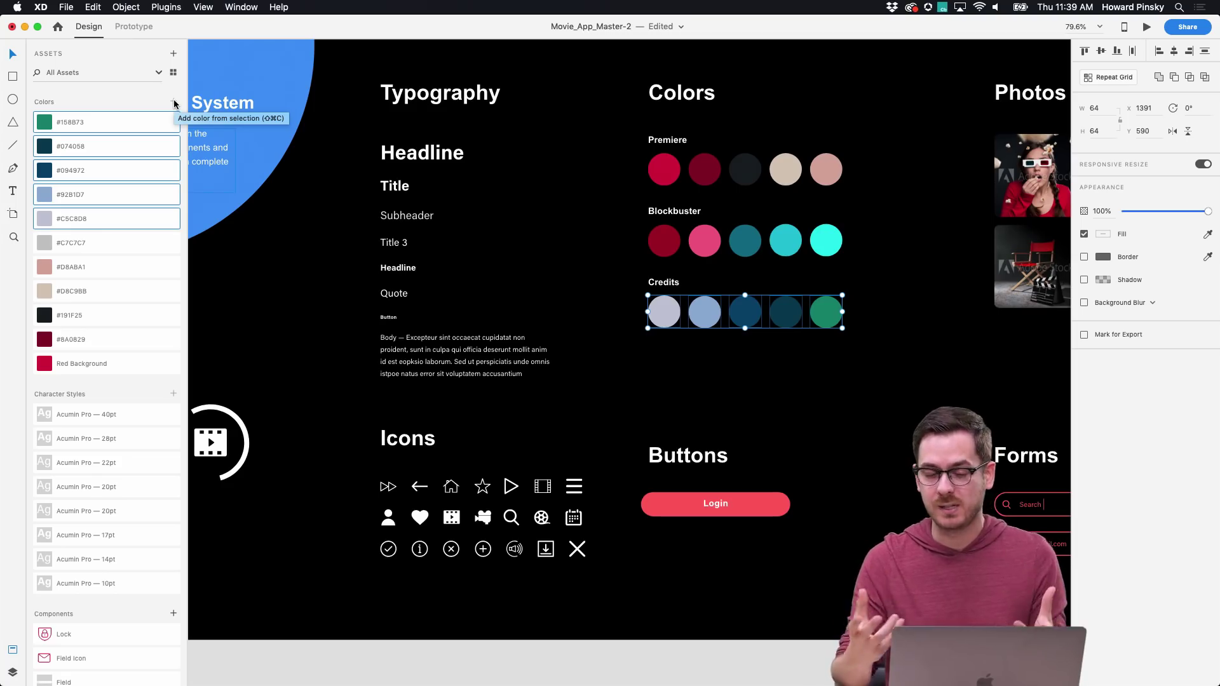
pyautogui.click(726, 395)
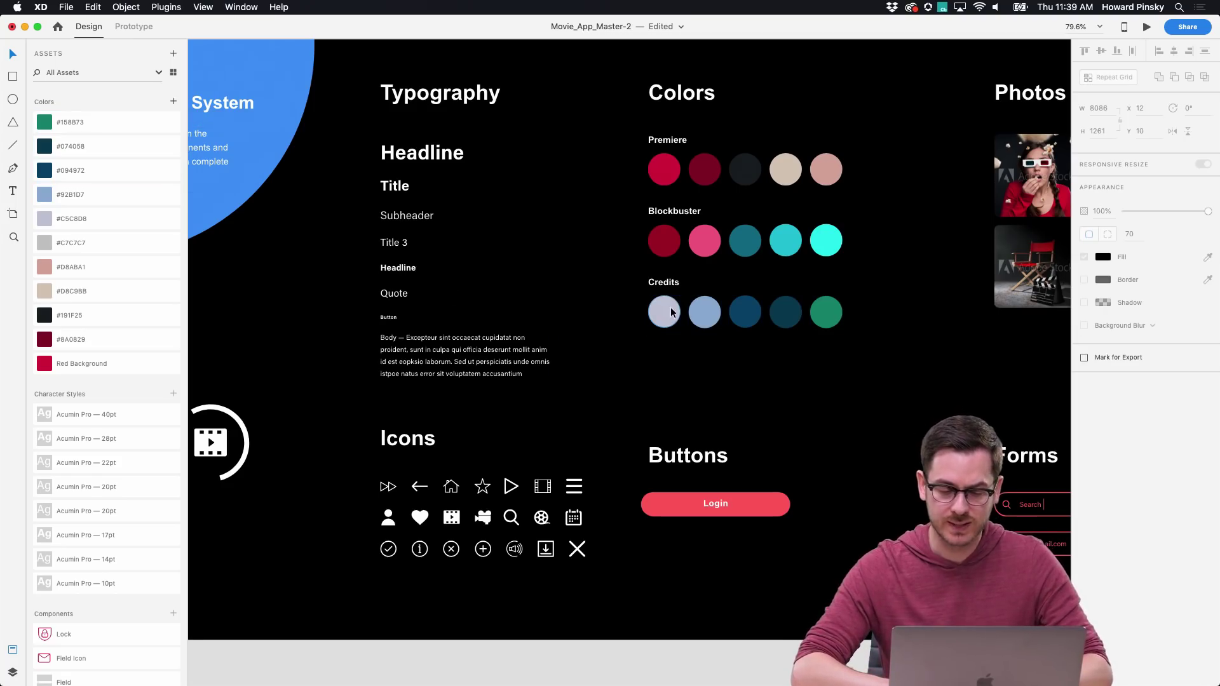
# Step: Place three copies of the pale lavender Credits swatch below its palette and apply its color asset to the Login button
pyautogui.moveTo(665, 316); pyautogui.dragTo(826, 425)
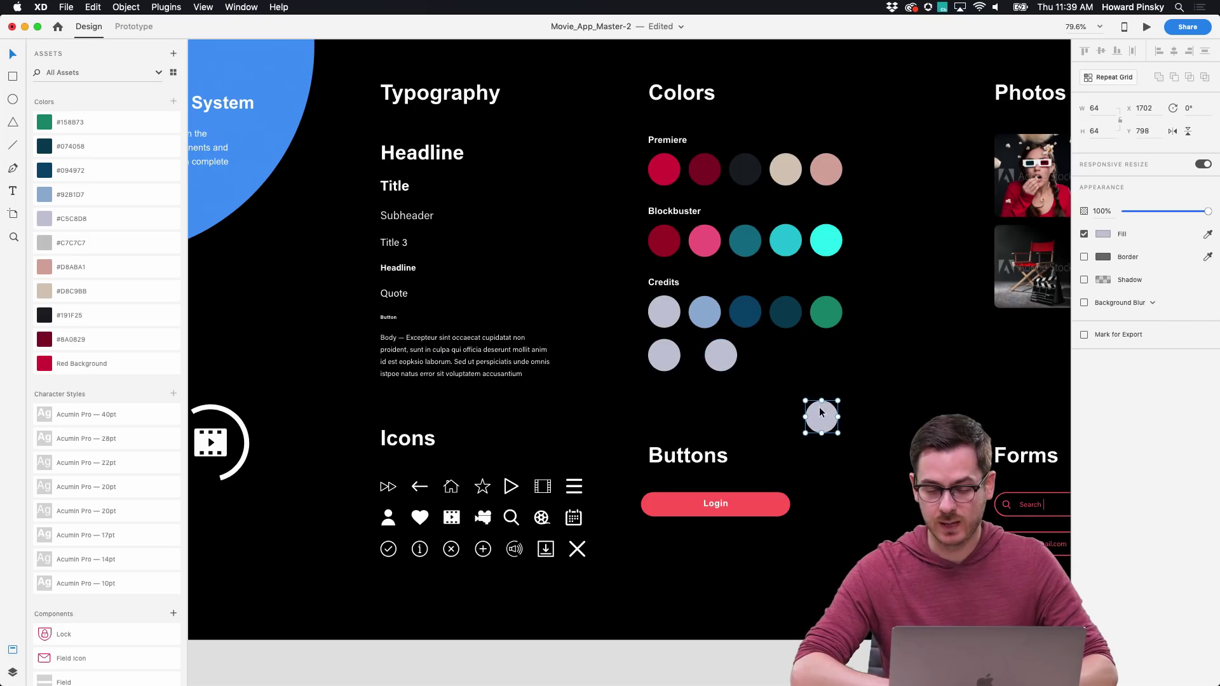
pyautogui.click(772, 504)
pyautogui.click(115, 222)
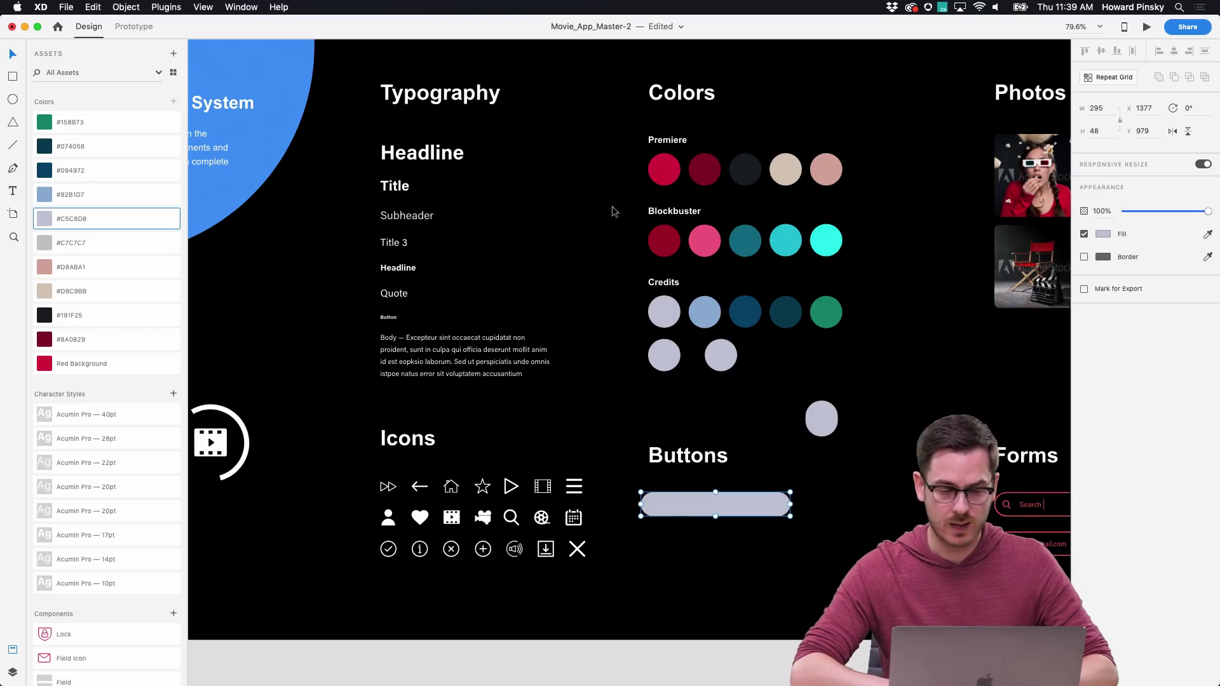
# Step: Apply the pale lavender color asset to the large blue shape behind the Build Your Own Design System text
pyautogui.click(665, 164)
pyautogui.click(245, 77)
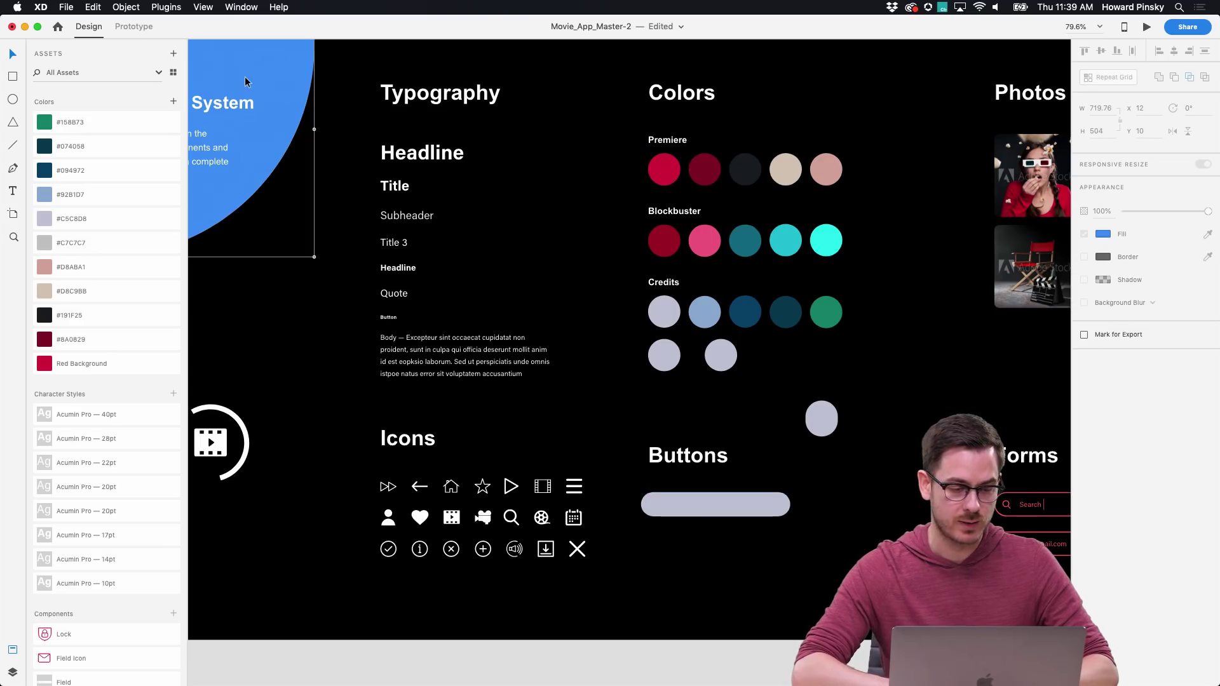
pyautogui.click(109, 217)
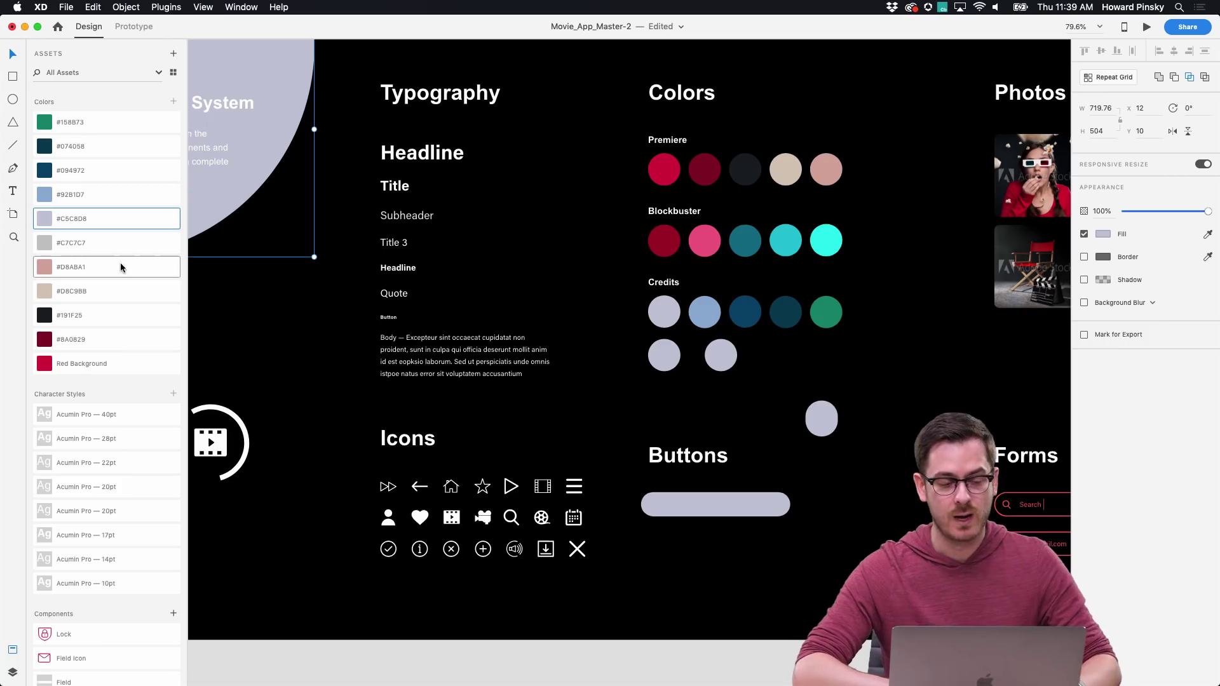
# Step: Edit the pale lavender color asset #C5C8D8, changing it to the saturated blue #0028FF
pyautogui.rightClick(134, 219)
pyautogui.click(156, 236)
pyautogui.moveTo(143, 216); pyautogui.dragTo(168, 161)
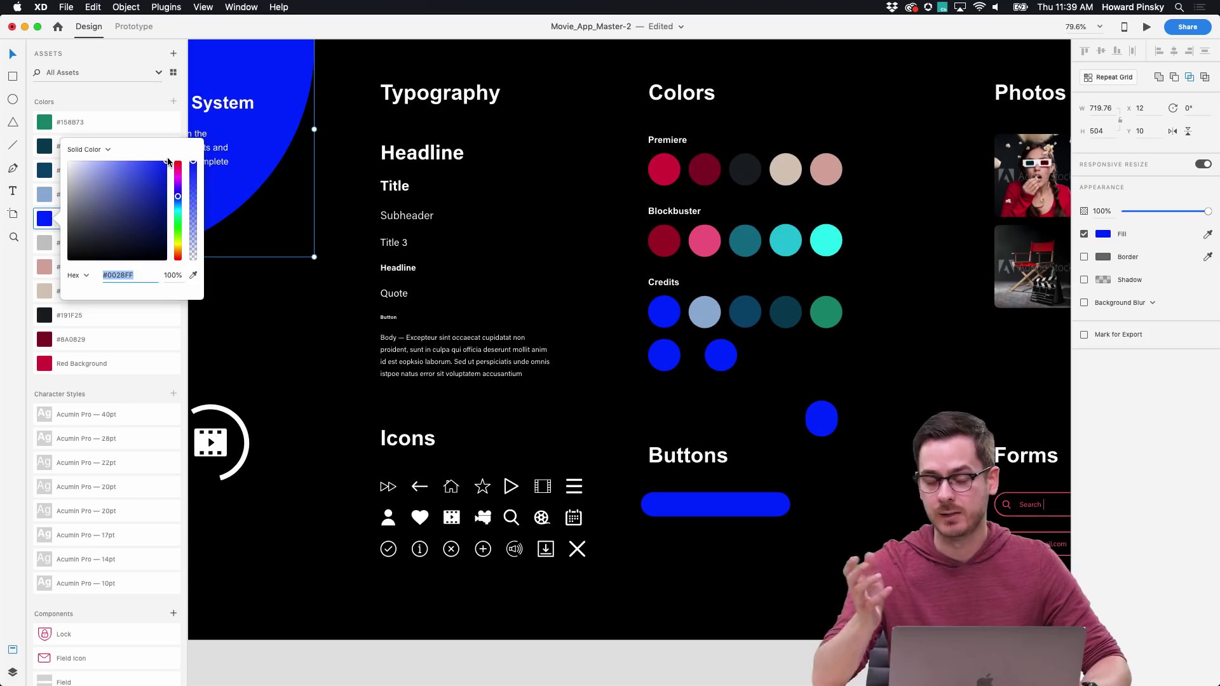
pyautogui.press('Escape')
# Step: Undo the color asset edit, the lavender fills on the Login button and blue shape, and the extra Credits swatch copies, leaving nothing selected
pyautogui.press('super+z')
pyautogui.press('super+z')
pyautogui.press('super+z')
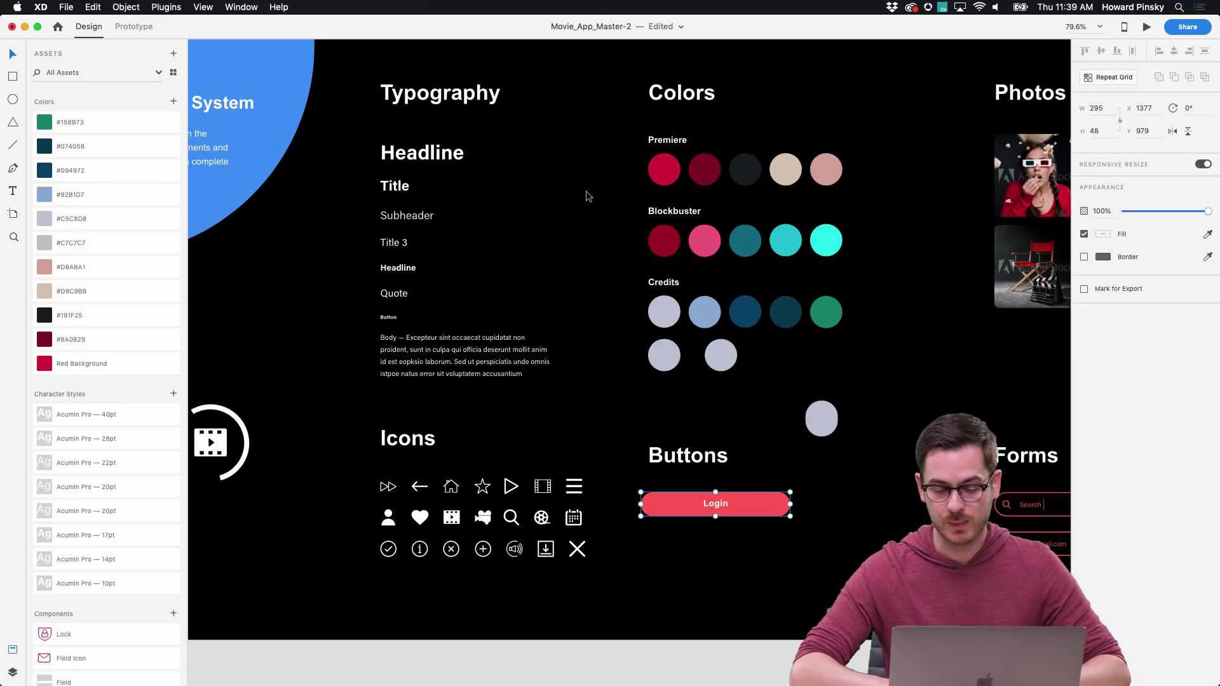
pyautogui.press('super+z')
pyautogui.press('super+z')
pyautogui.press('super+z')
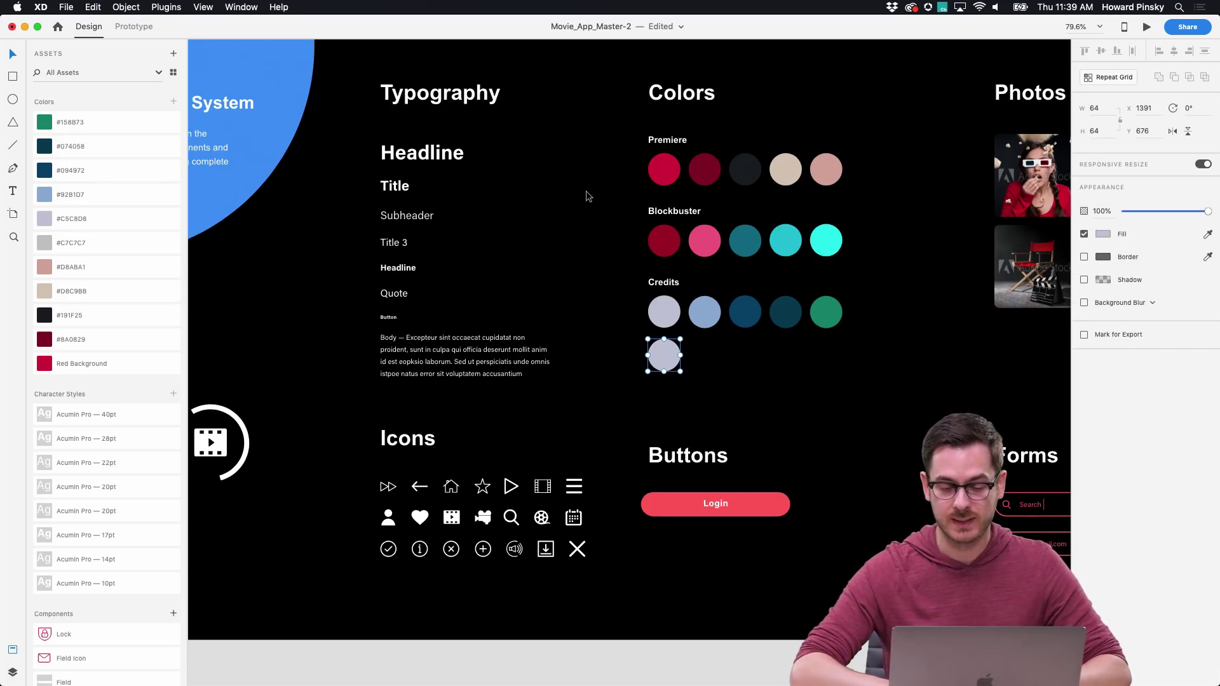
pyautogui.scroll(-5, 806, 257)
pyautogui.press('super+z')
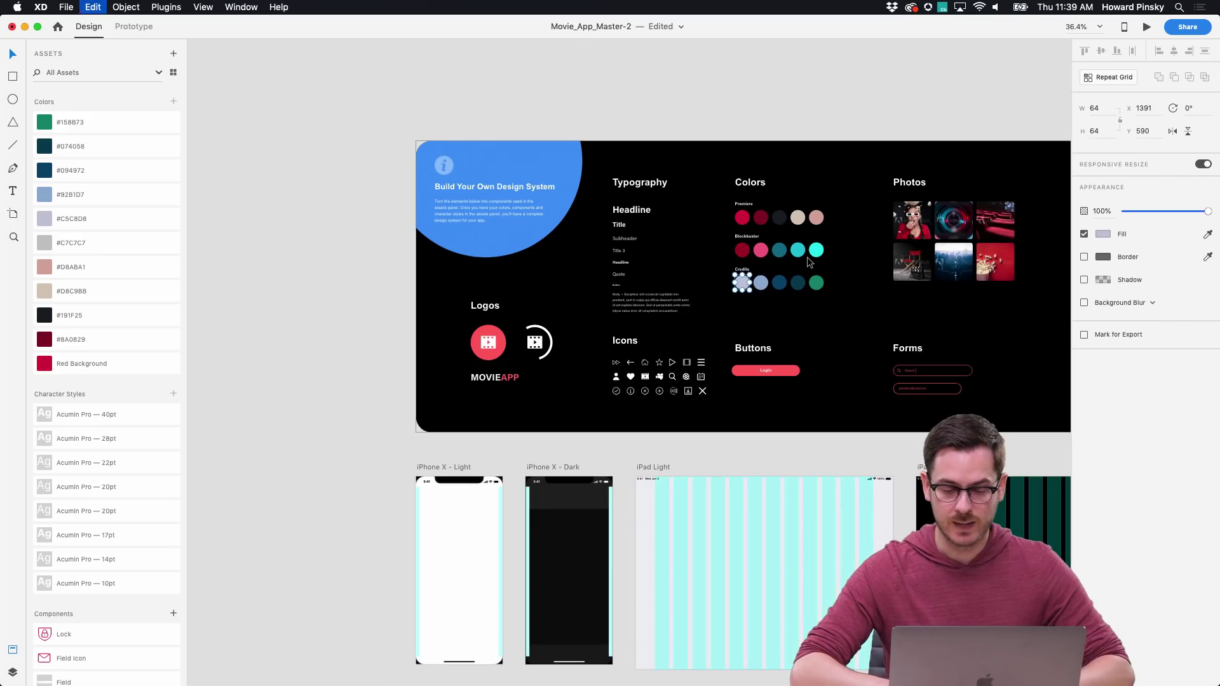
pyautogui.hscroll(1, 807, 257)
pyautogui.scroll(-1, 806, 257)
pyautogui.click(852, 58)
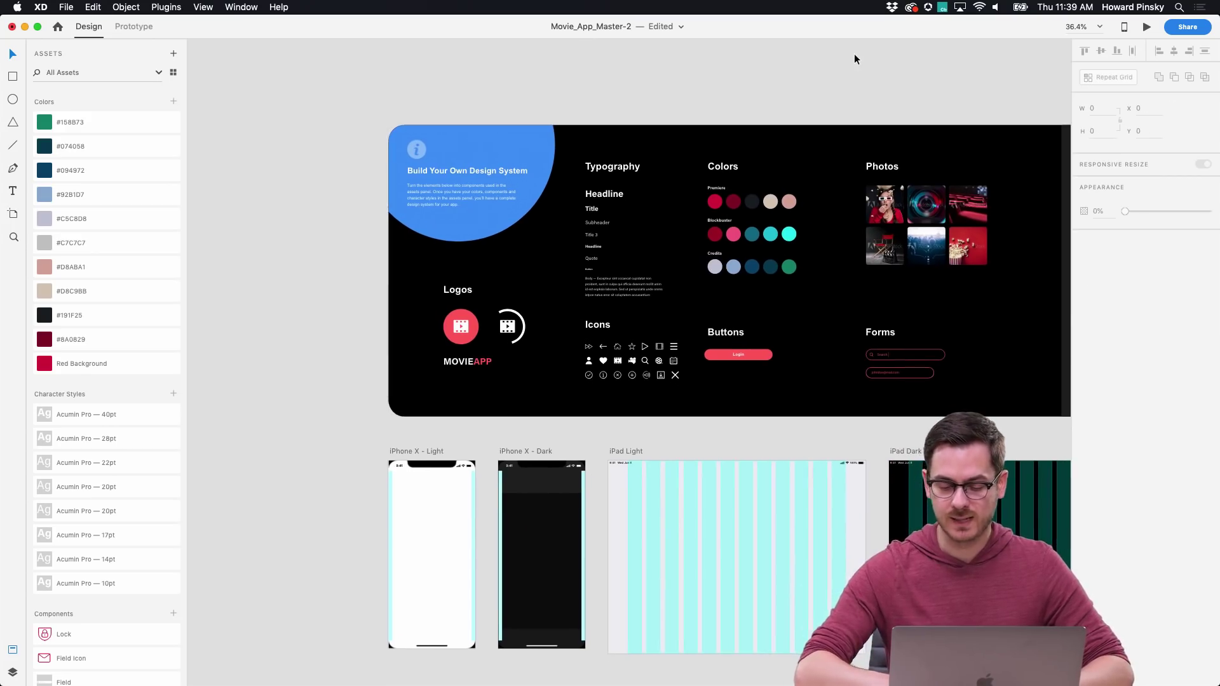
# Step: Try enlarging the circular mask of the film reel icon on the second Splash Screen to about 106 × 106, and undo it
pyautogui.press('super+0')
pyautogui.scroll(5, 1064, 326)
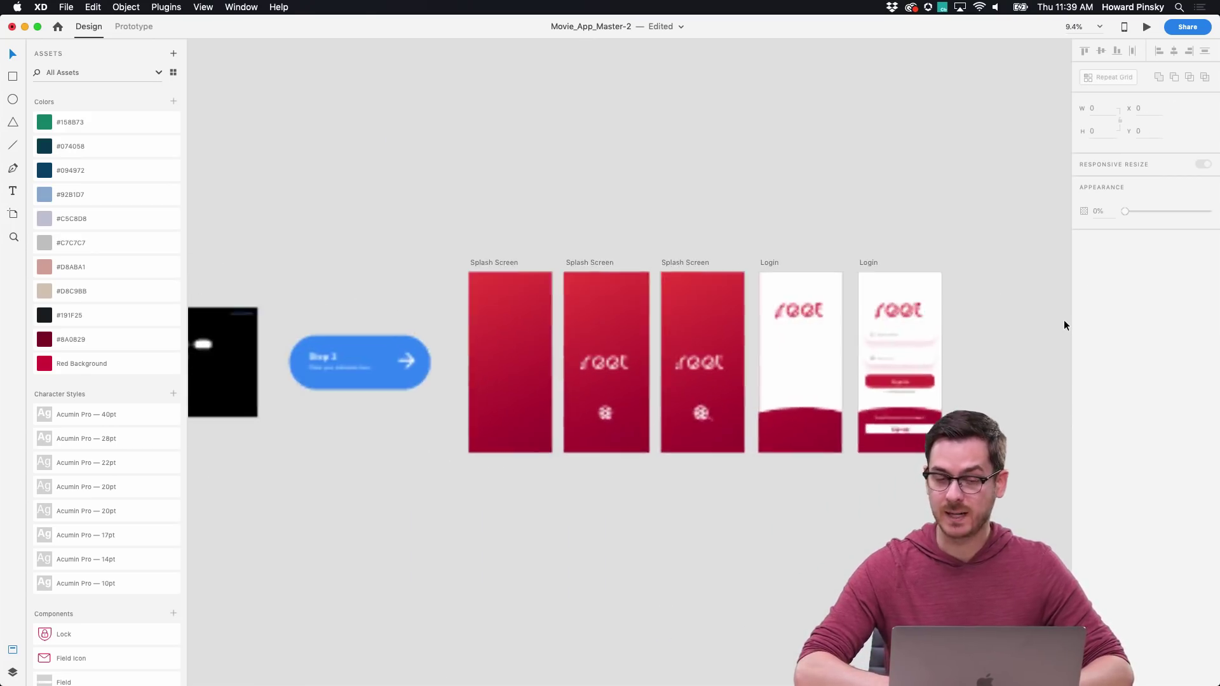
pyautogui.scroll(4, 1010, 317)
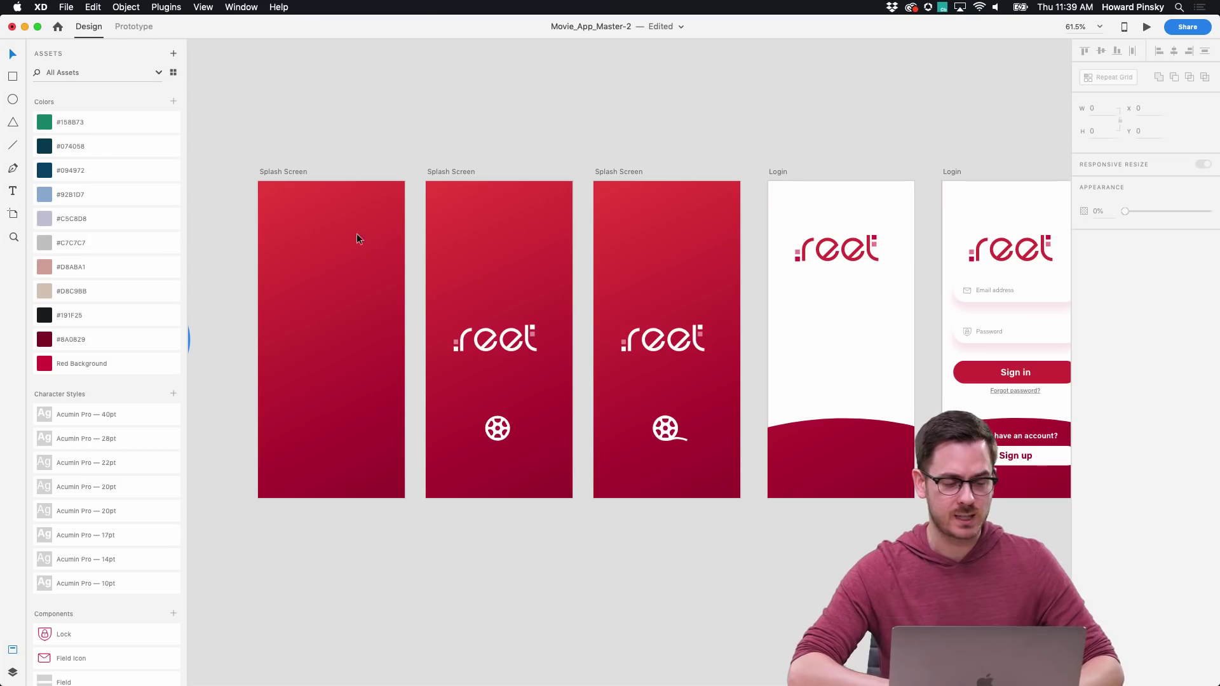
pyautogui.click(463, 360)
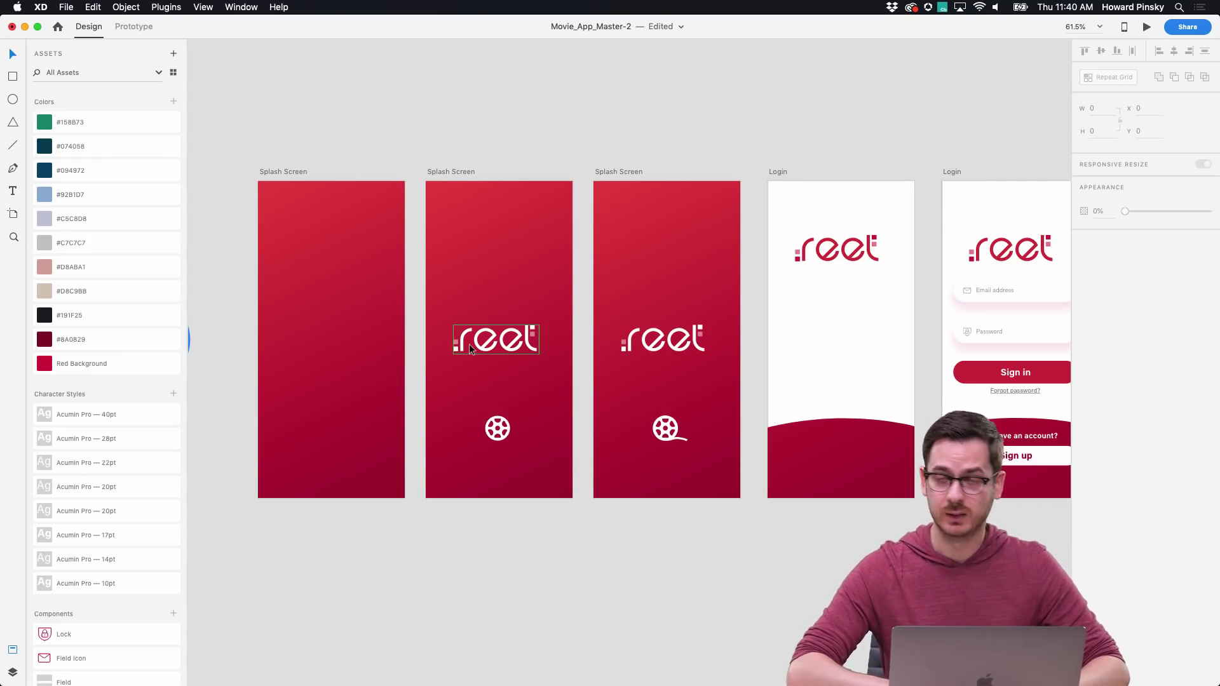
pyautogui.scroll(5, 680, 427)
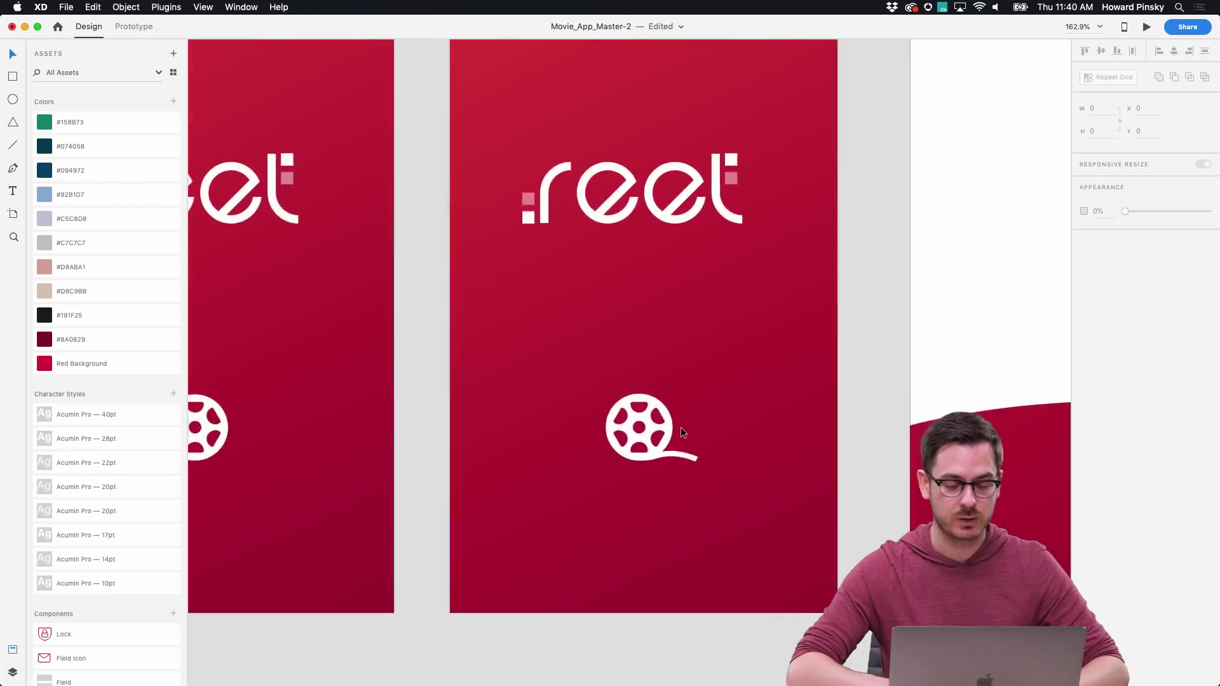
pyautogui.hscroll(-3, 288, 383)
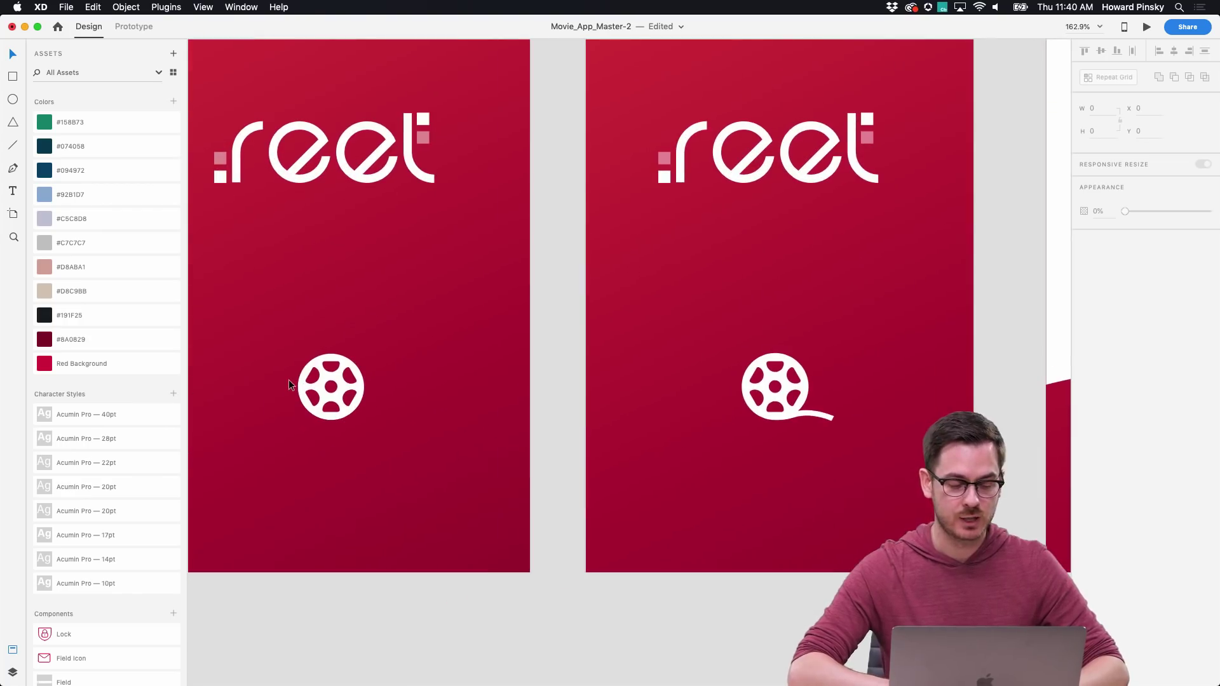
pyautogui.doubleClick(337, 385)
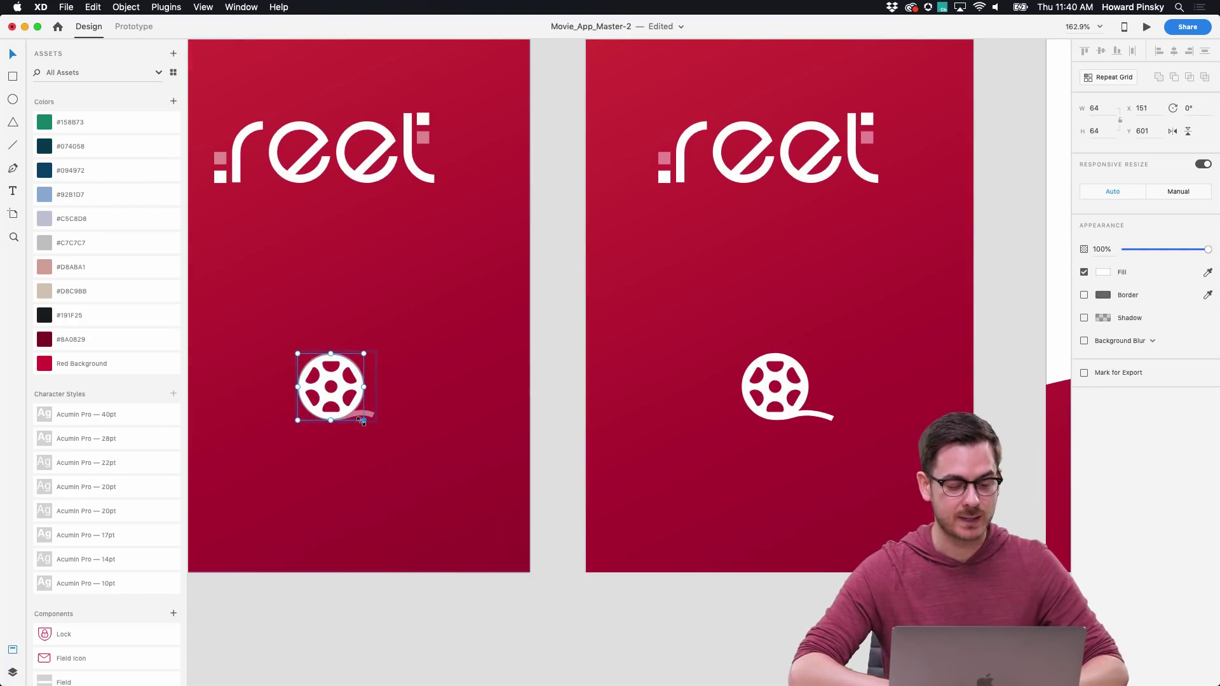
pyautogui.moveTo(362, 422); pyautogui.dragTo(398, 443)
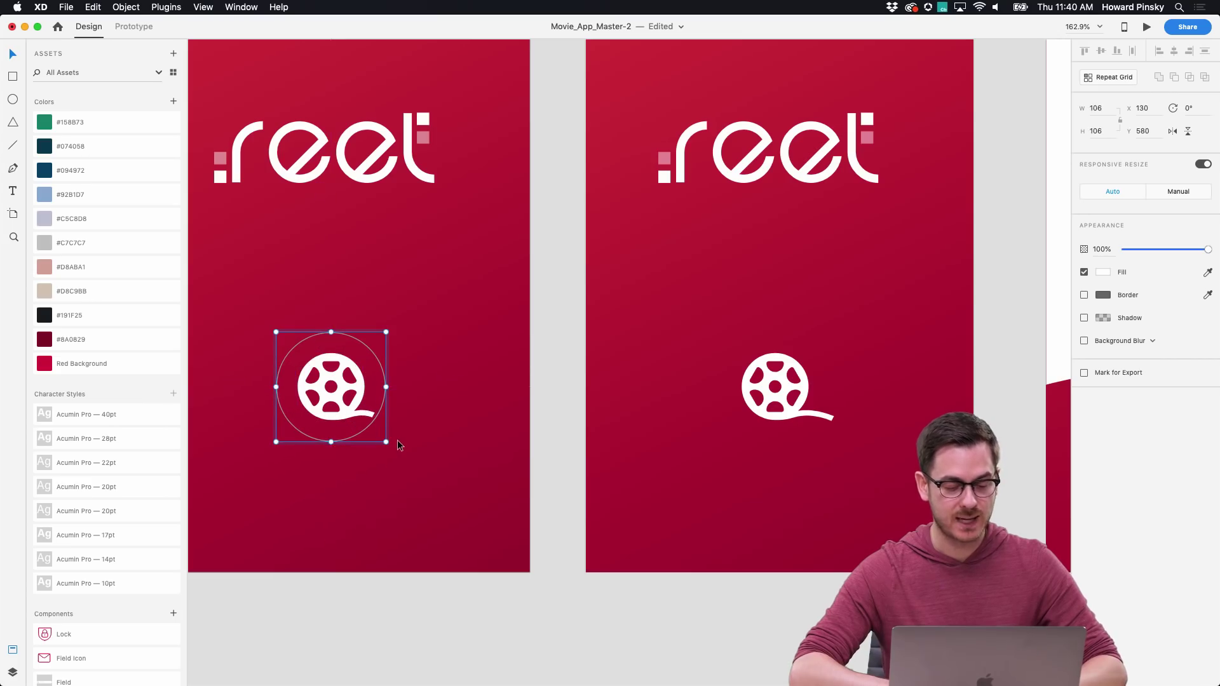
pyautogui.press('super+z')
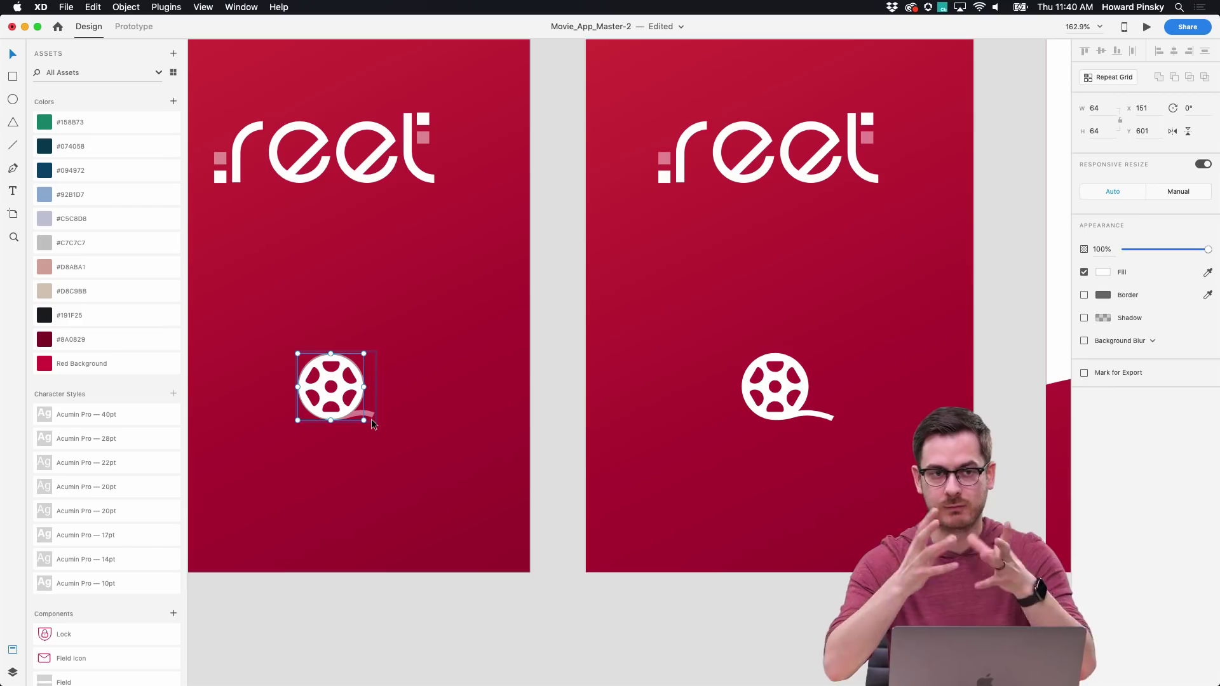
# Step: Preview the prototype from the first Splash Screen artboard through to the login form, and close the preview
pyautogui.hscroll(5, 596, 376)
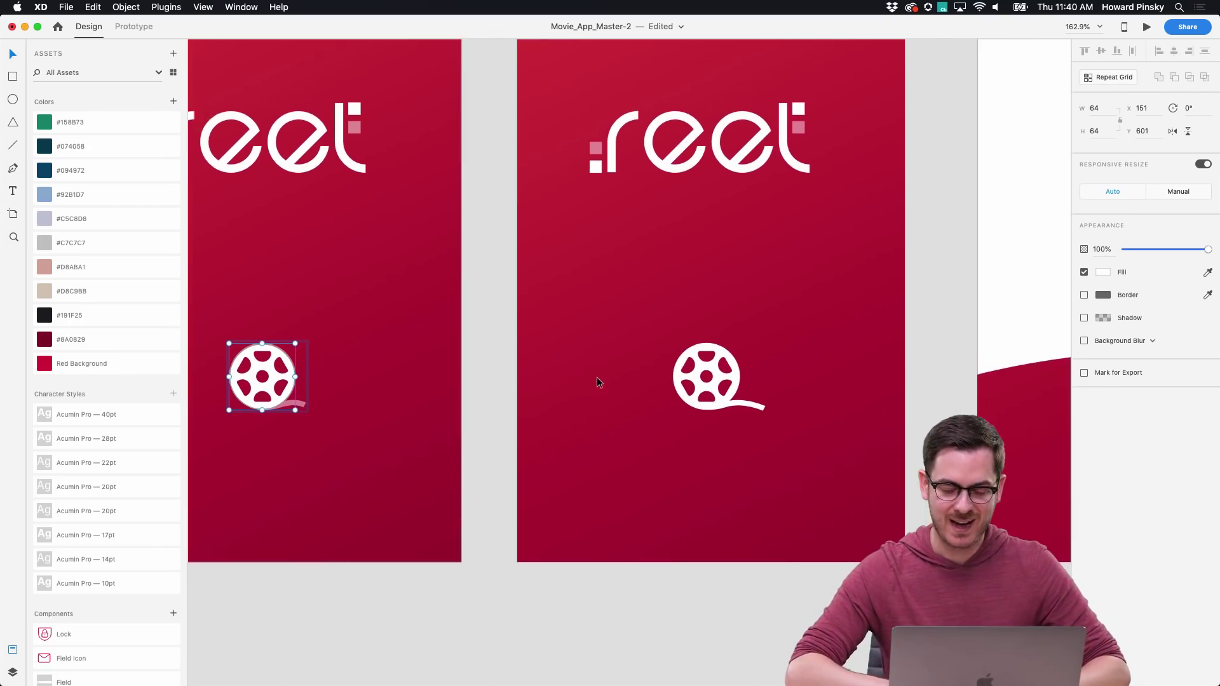
pyautogui.hscroll(10, 737, 403)
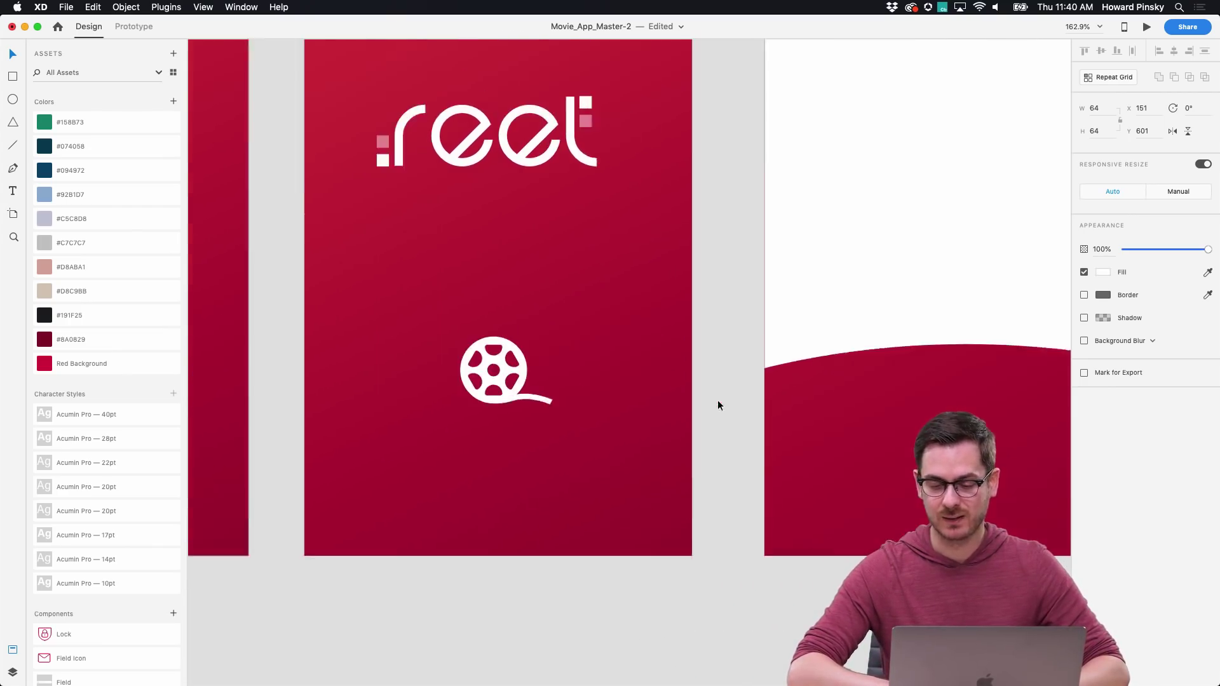
pyautogui.keyDown('alt'); pyautogui.scroll(-5, 718, 398); pyautogui.keyUp('alt')
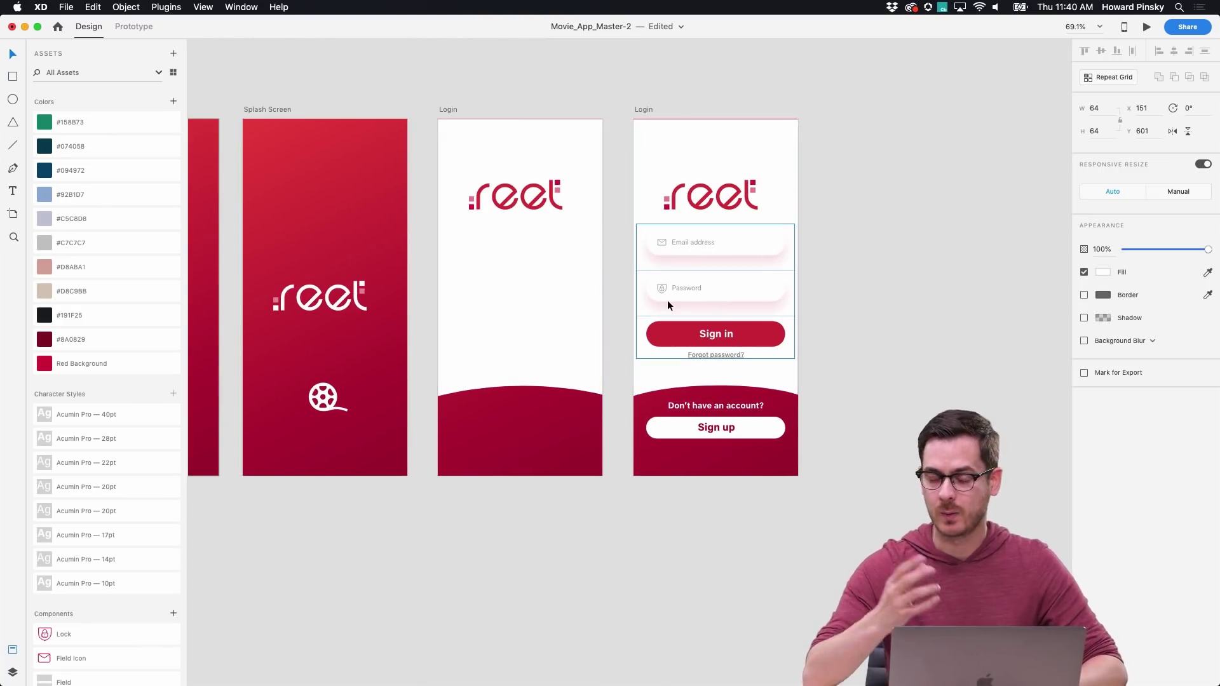
pyautogui.hscroll(-10, 667, 300)
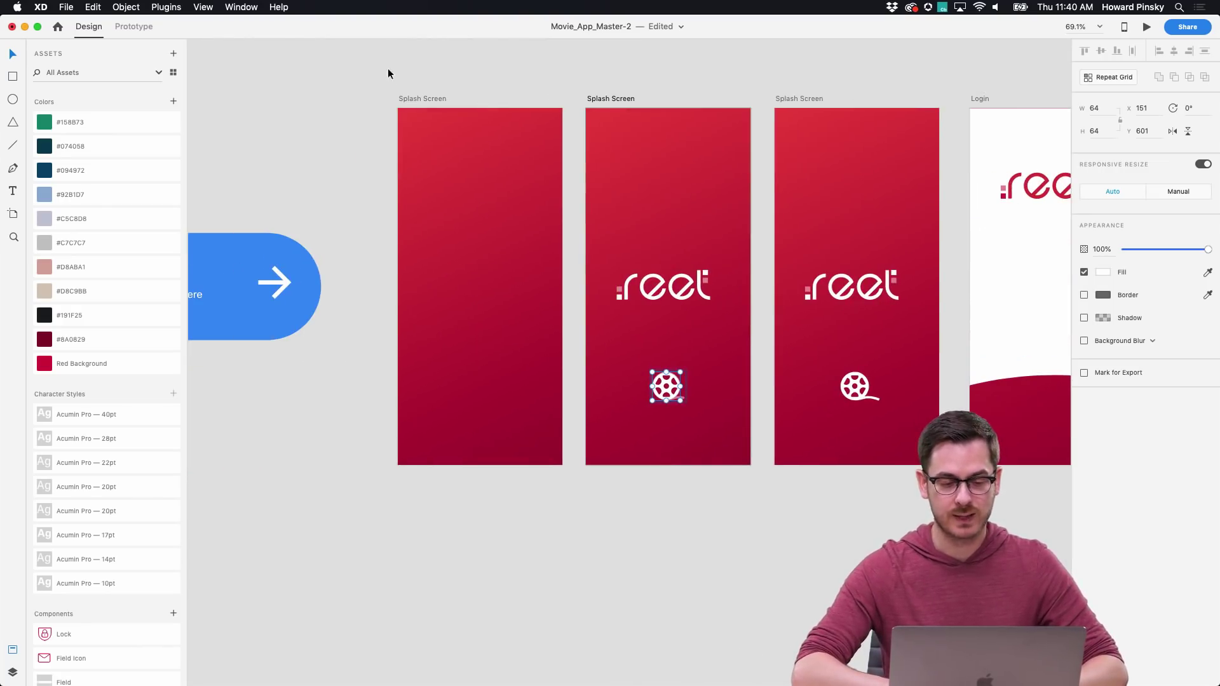
pyautogui.click(412, 99)
pyautogui.click(1147, 31)
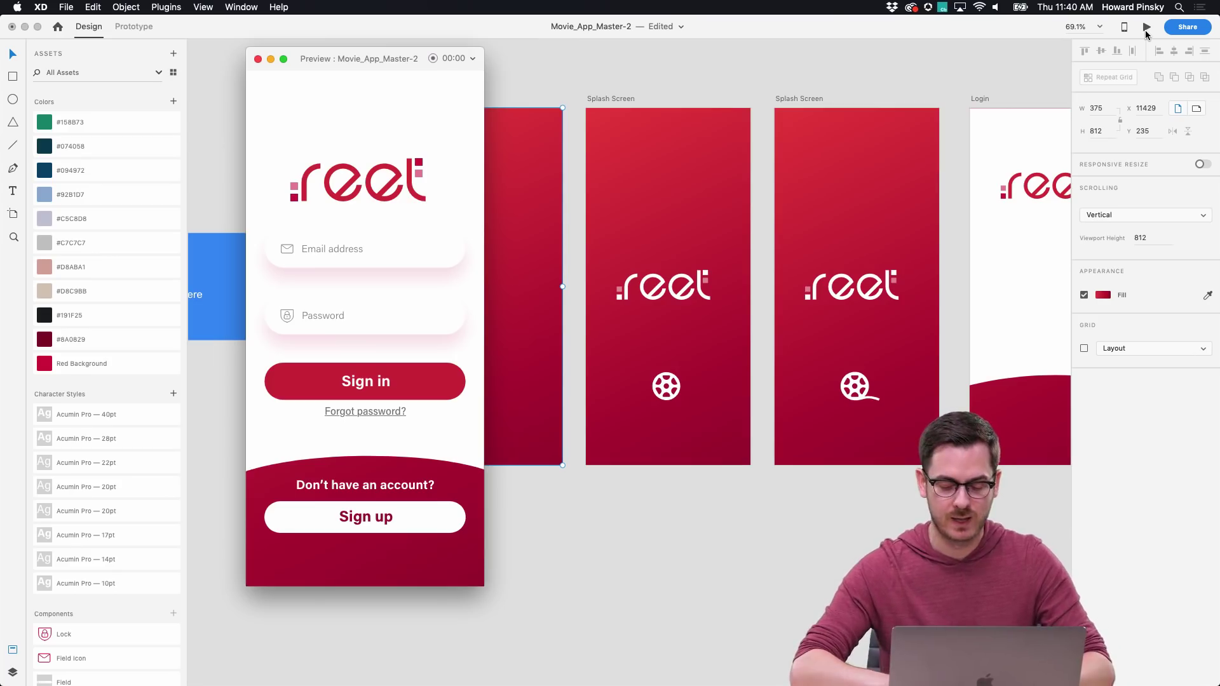
pyautogui.click(1146, 28)
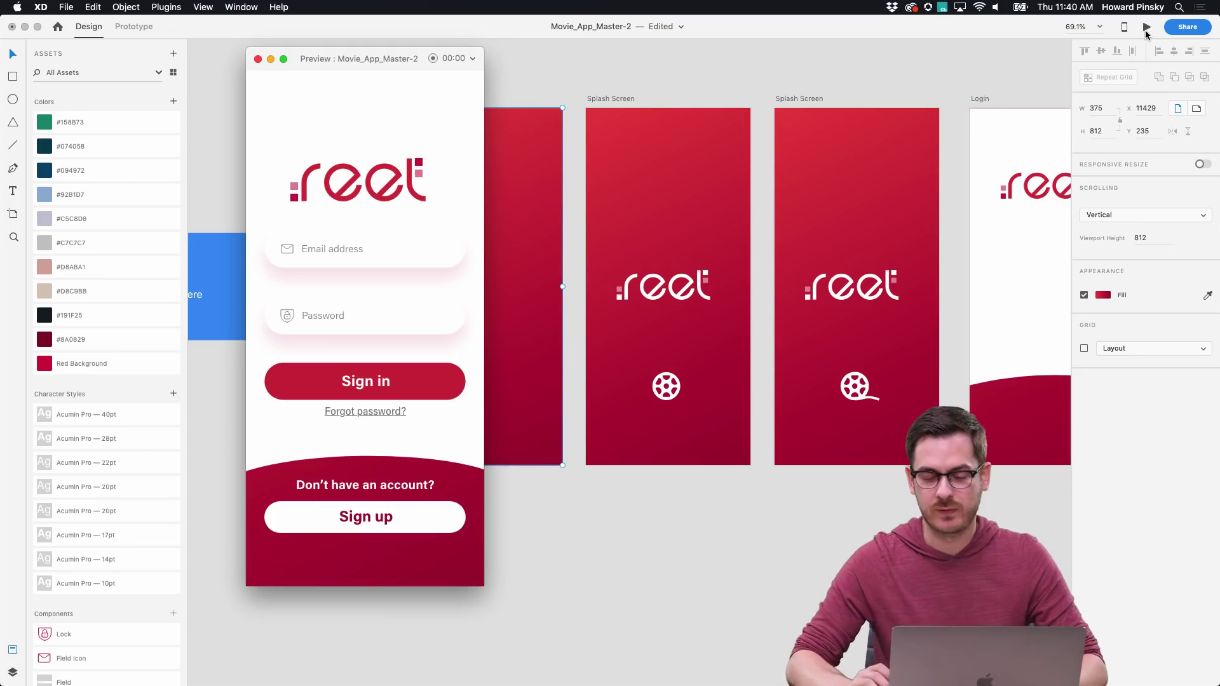
pyautogui.press('super+w')
pyautogui.hscroll(10, 1035, 217)
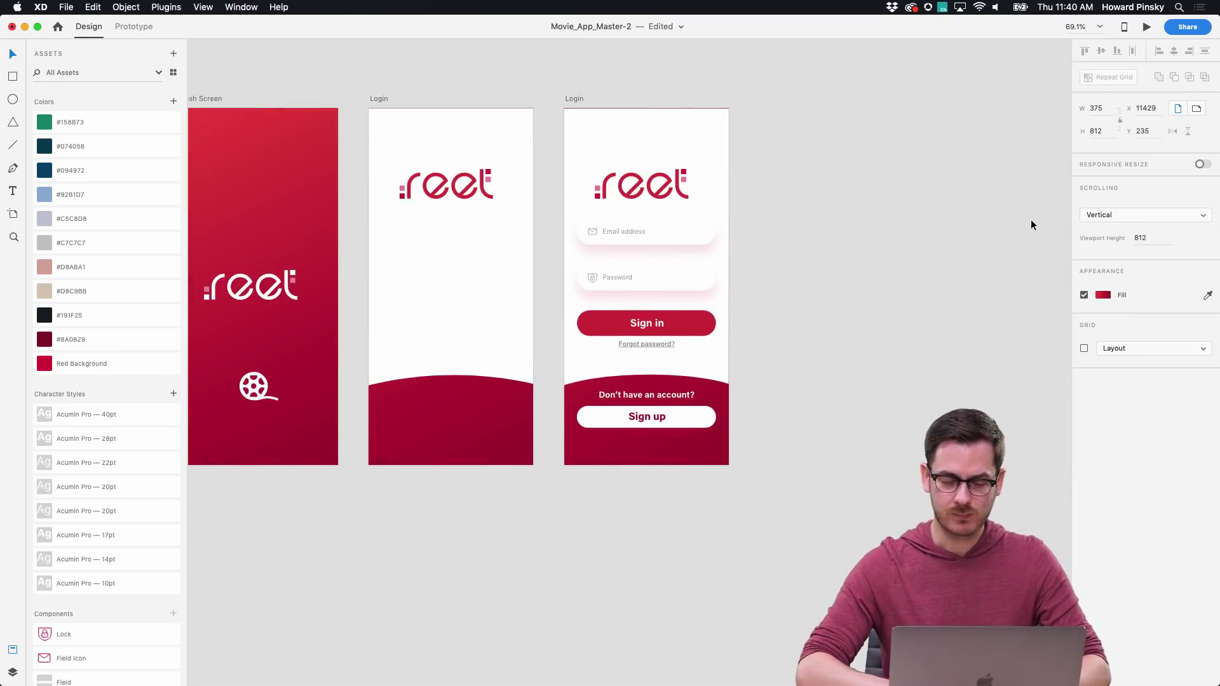
pyautogui.click(949, 239)
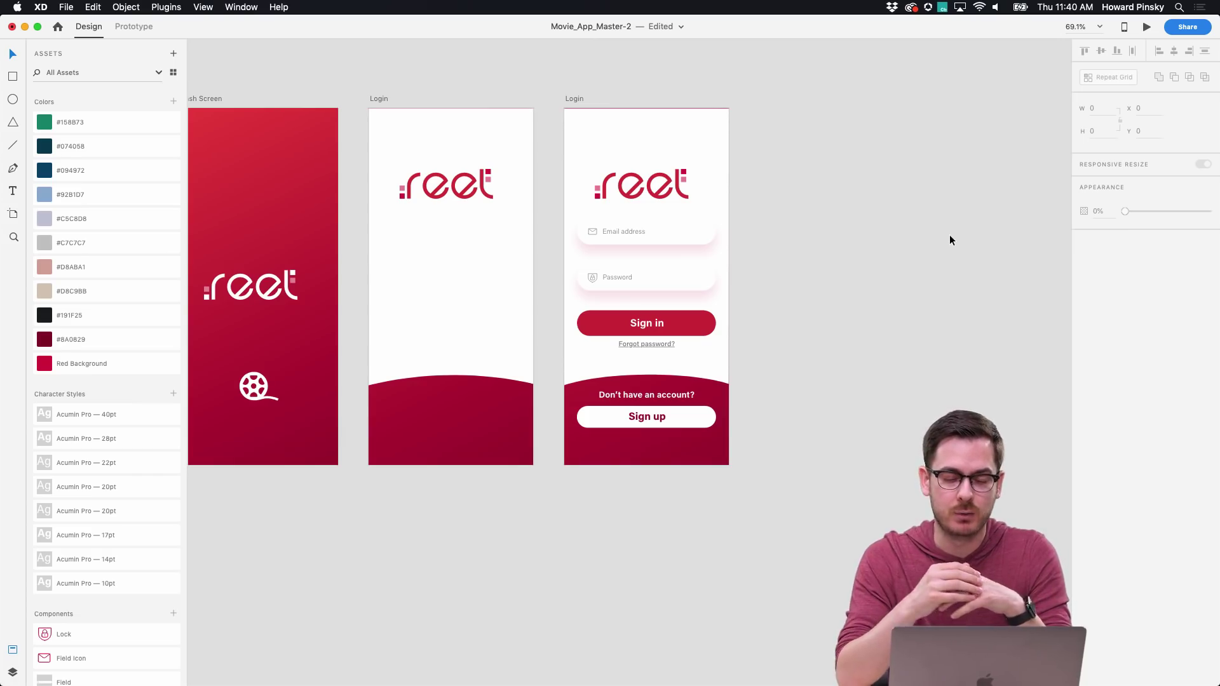
# Step: Duplicate the Login artboard that contains the sign-in form and rename the copy as Home
pyautogui.click(574, 99)
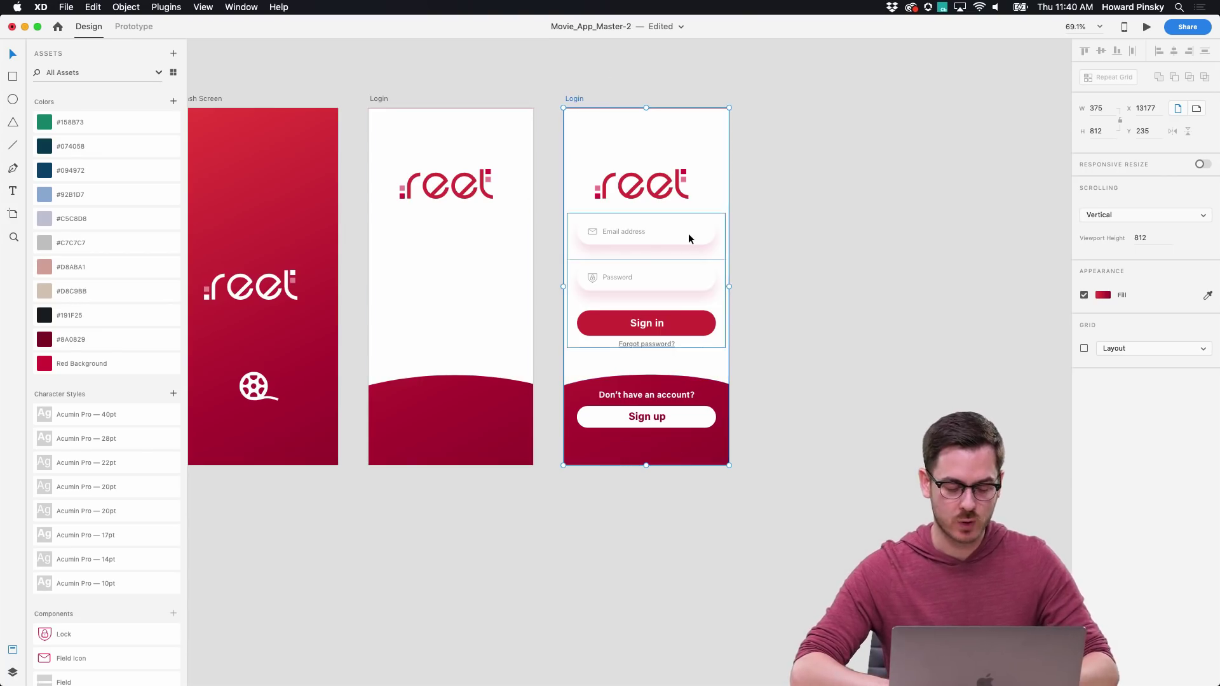
pyautogui.press('super+d')
pyautogui.doubleClick(768, 99)
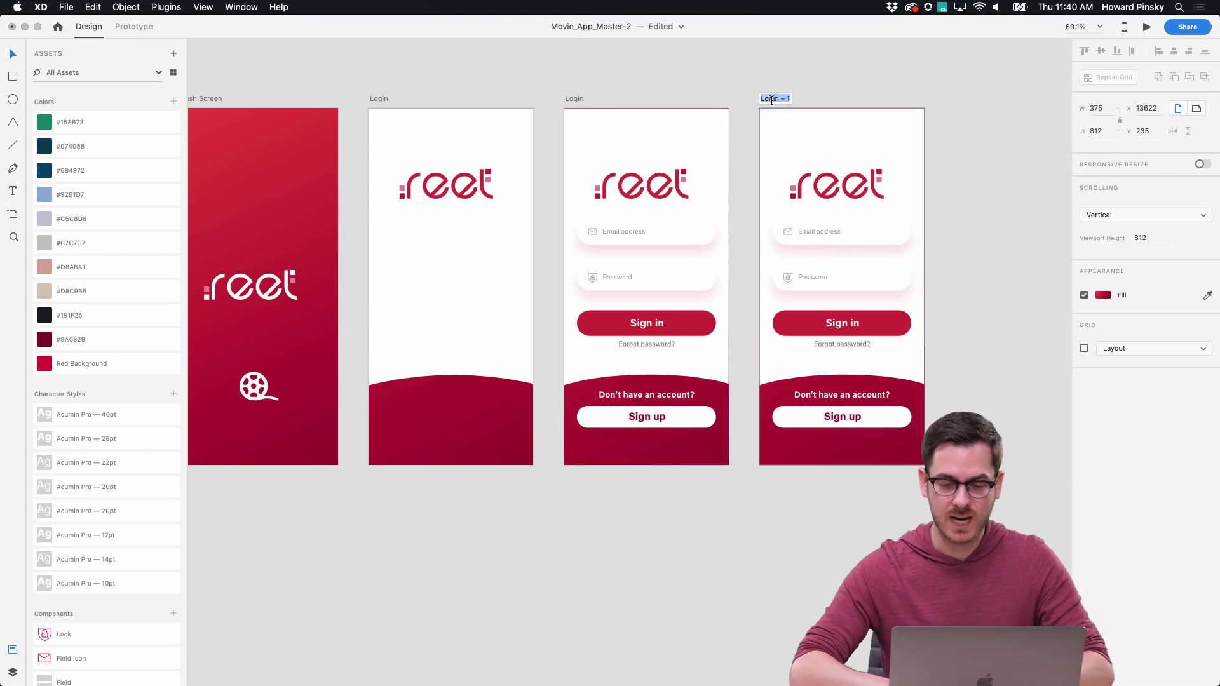
pyautogui.write('Home')
pyautogui.press('Return')
# Step: Try moving the white curved background shape on the Home artboard, and undo the move
pyautogui.scroll(5, 882, 200)
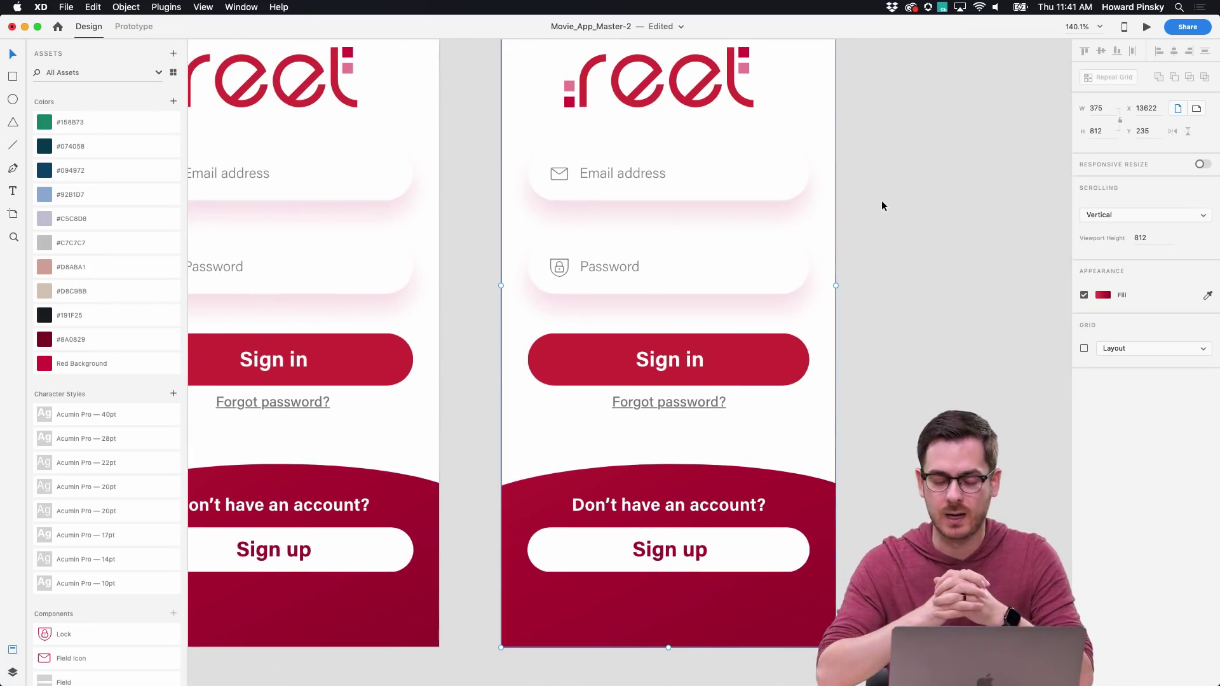
pyautogui.scroll(-3, 882, 200)
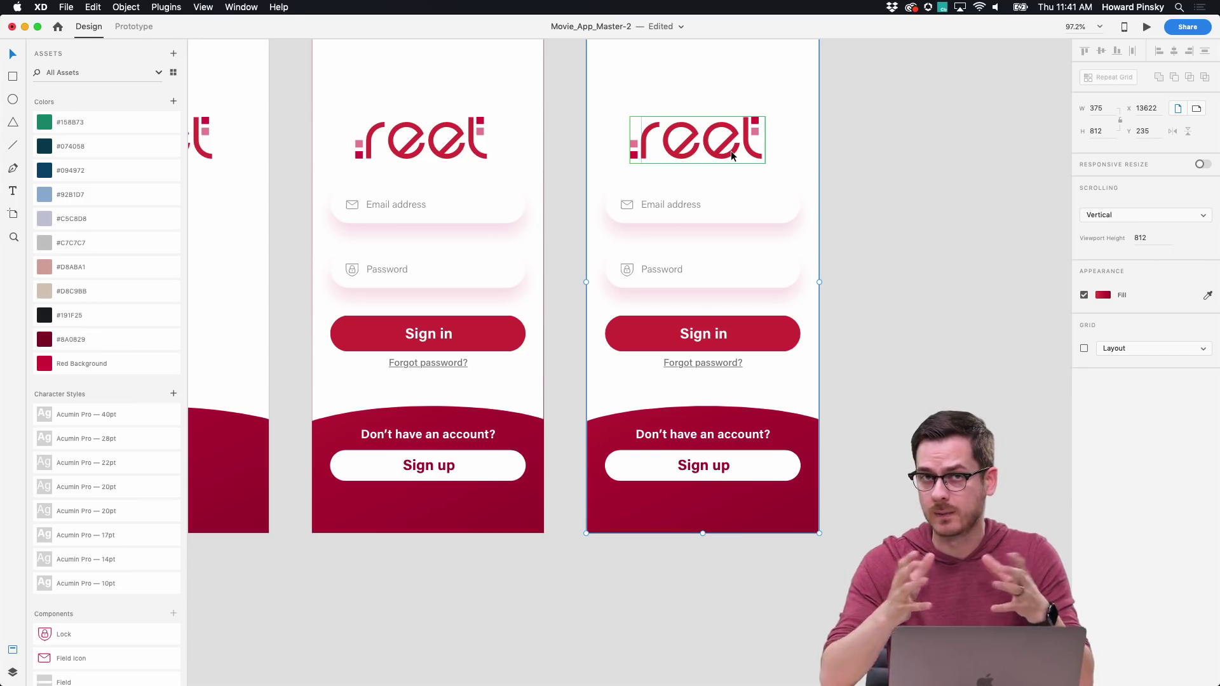
pyautogui.scroll(2, 730, 152)
pyautogui.hscroll(1, 731, 152)
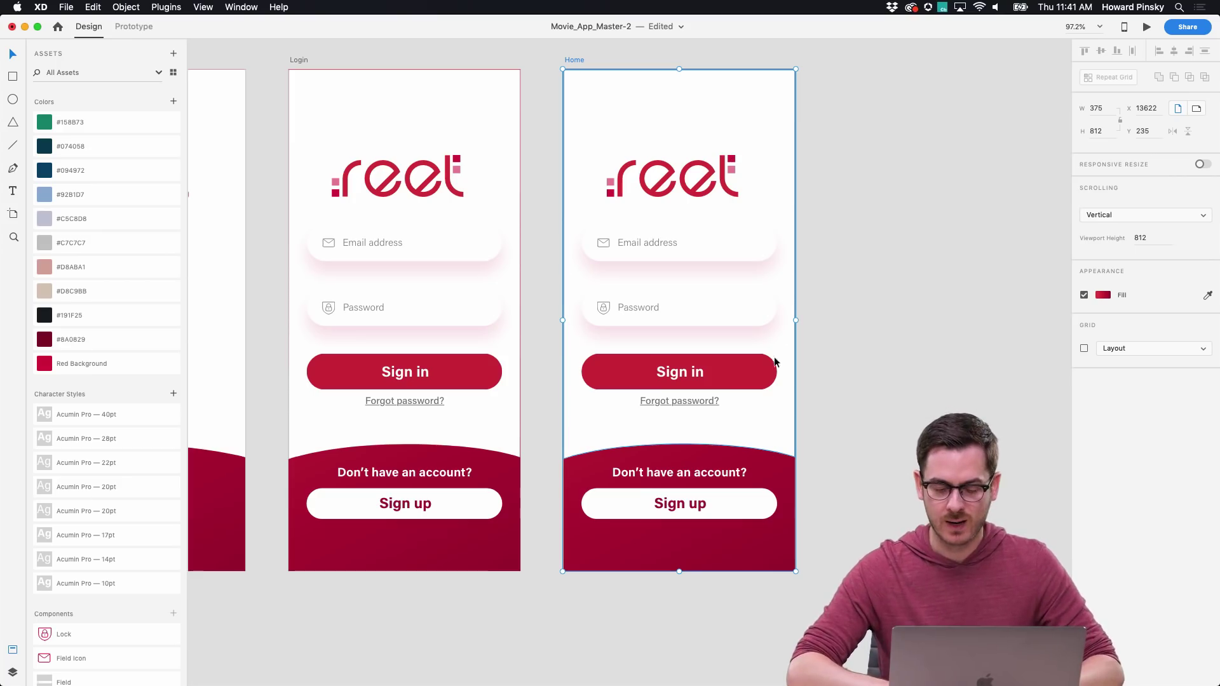
pyautogui.click(738, 296)
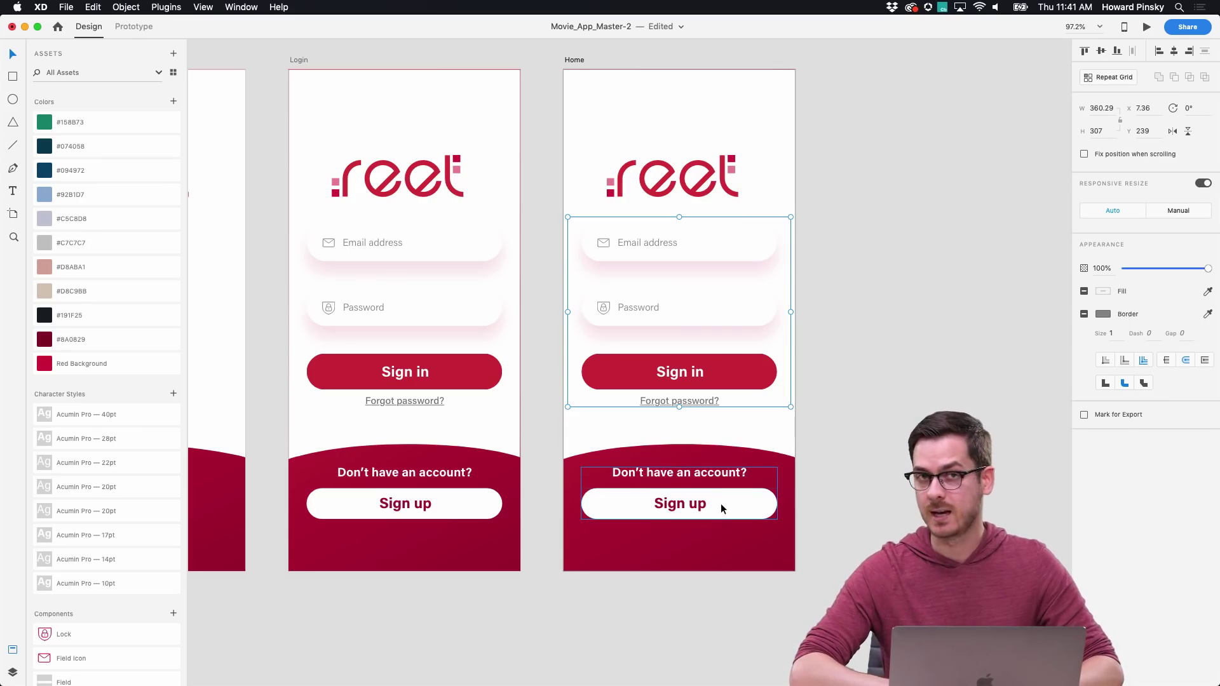
pyautogui.scroll(-2, 692, 472)
pyautogui.hscroll(1, 692, 471)
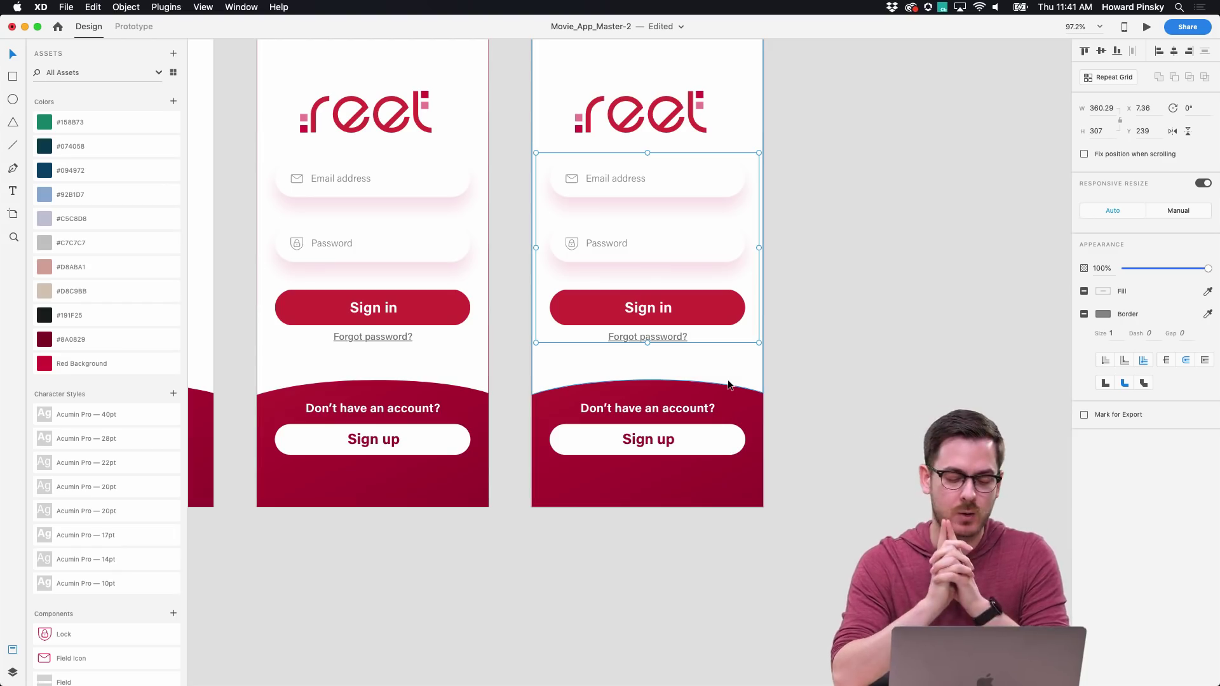
pyautogui.click(730, 384)
pyautogui.scroll(2, 741, 379)
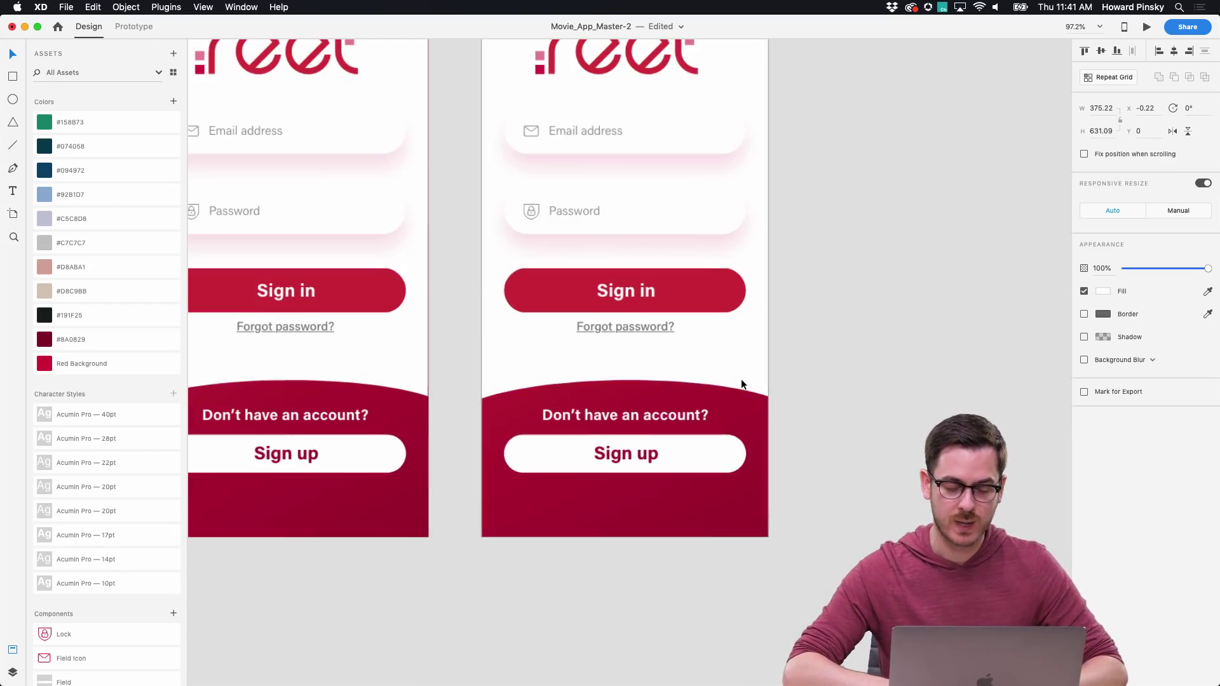
pyautogui.moveTo(735, 362); pyautogui.dragTo(784, 381)
pyautogui.press('super+z')
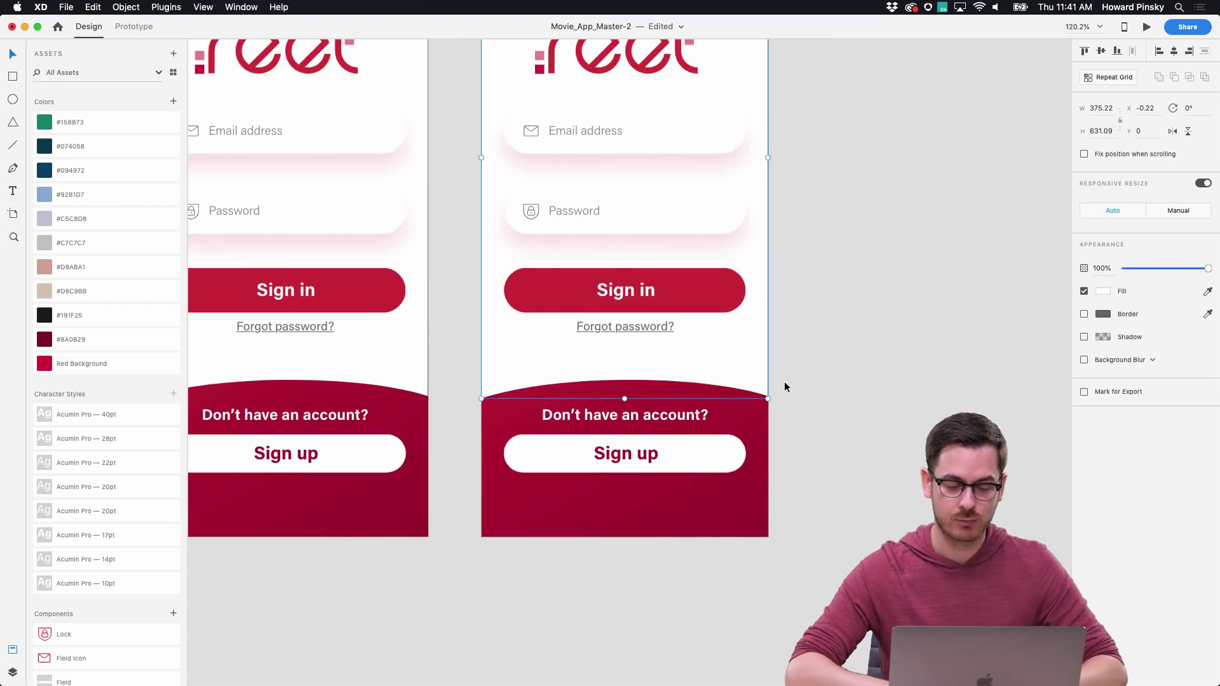
# Step: Flatten the curved lower edge of the Home artboard's white shape by moving its middle and left anchor points to about Y 628
pyautogui.scroll(3, 784, 380)
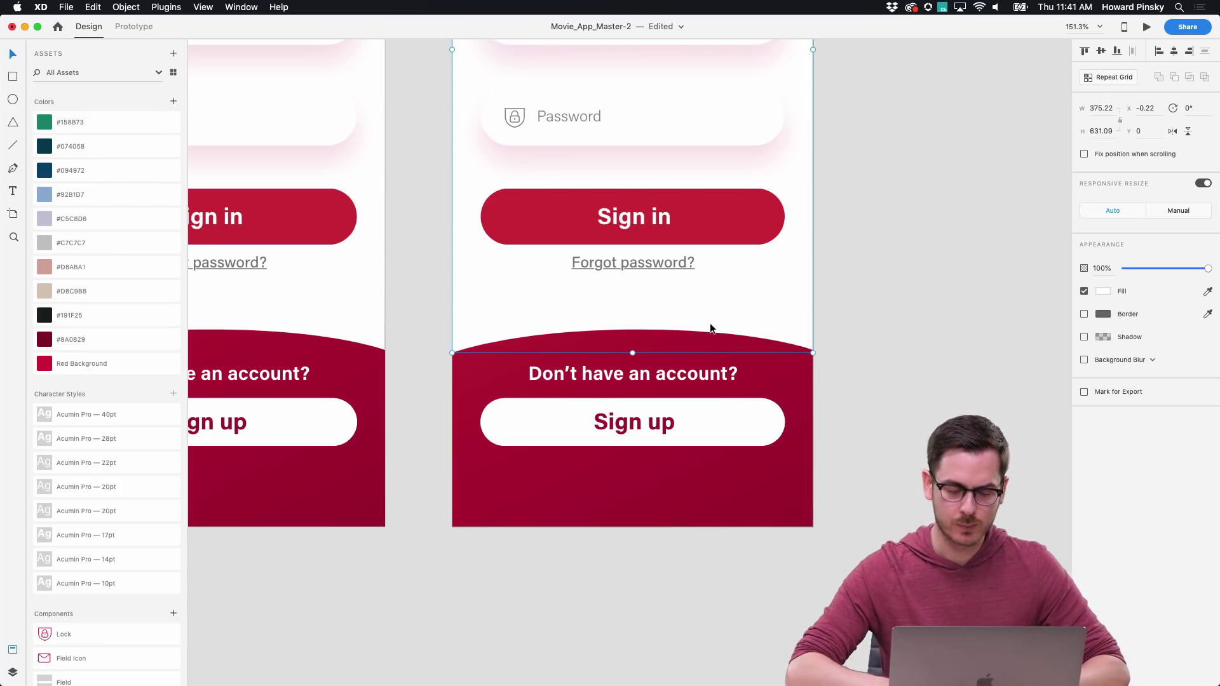
pyautogui.scroll(1, 710, 322)
pyautogui.doubleClick(669, 327)
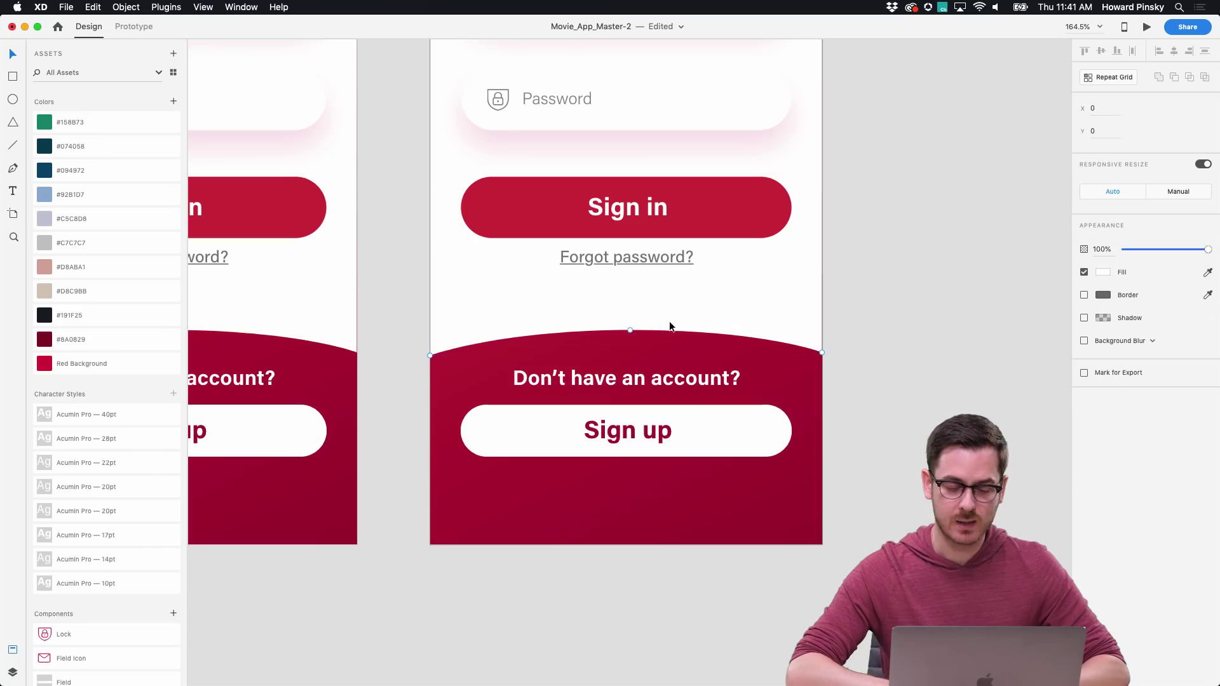
pyautogui.click(630, 330)
pyautogui.moveTo(631, 329); pyautogui.dragTo(627, 353)
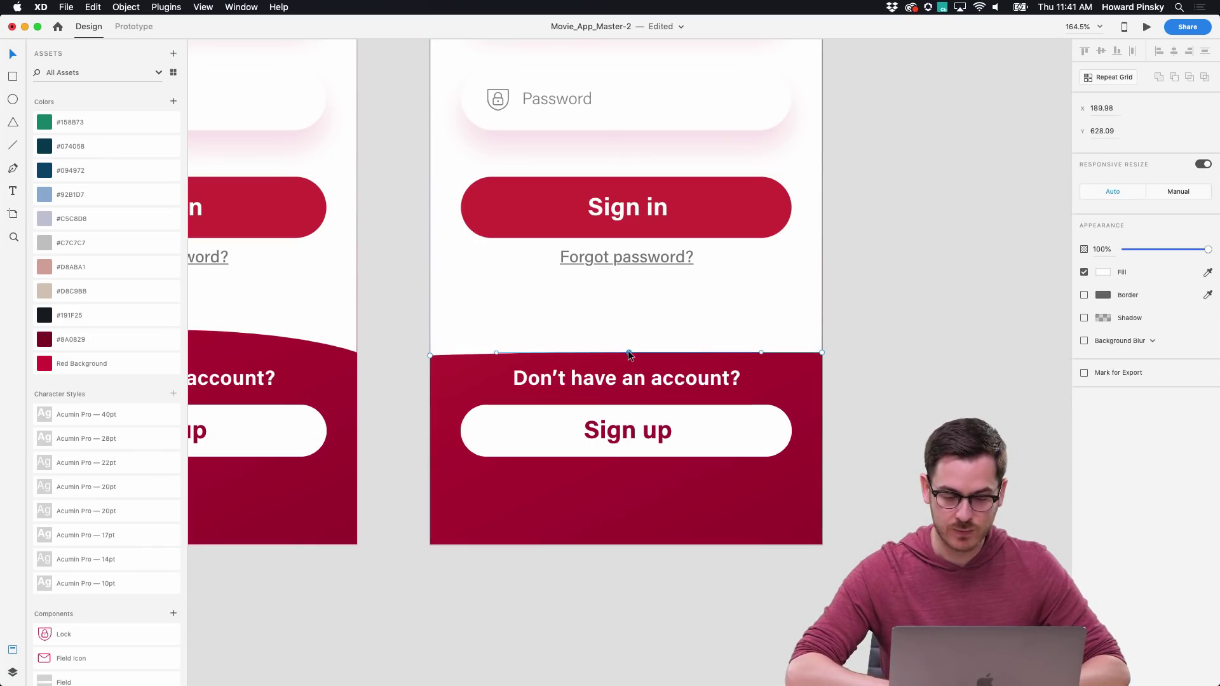
pyautogui.click(430, 356)
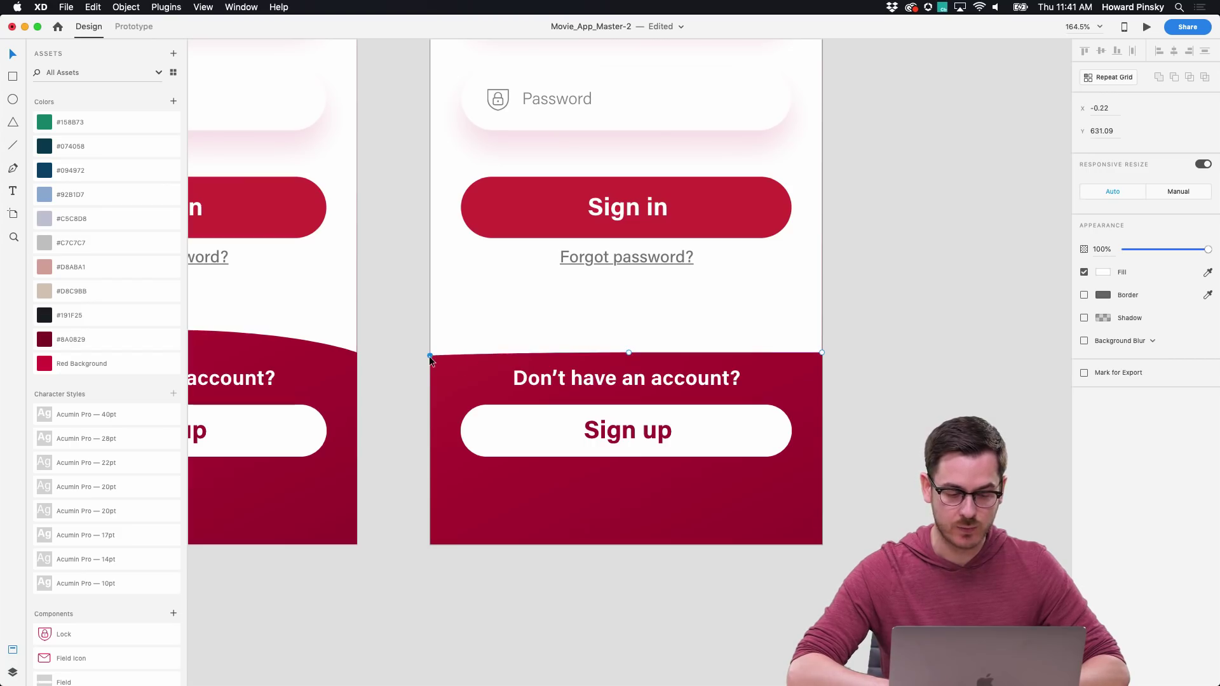
pyautogui.moveTo(430, 358); pyautogui.dragTo(430, 354)
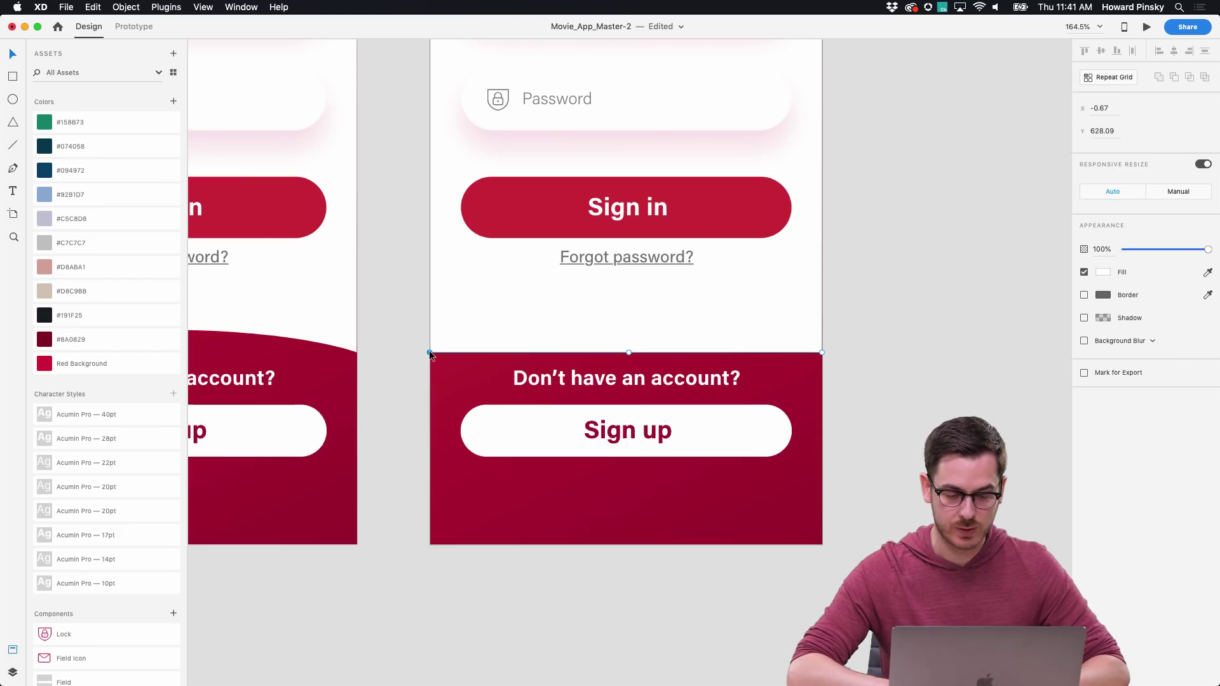
# Step: Level the right anchor of the Home shape's lower edge at about Y 628, and lower the whole straight edge to about Y 721
pyautogui.click(822, 352)
pyautogui.moveTo(821, 352); pyautogui.dragTo(820, 349)
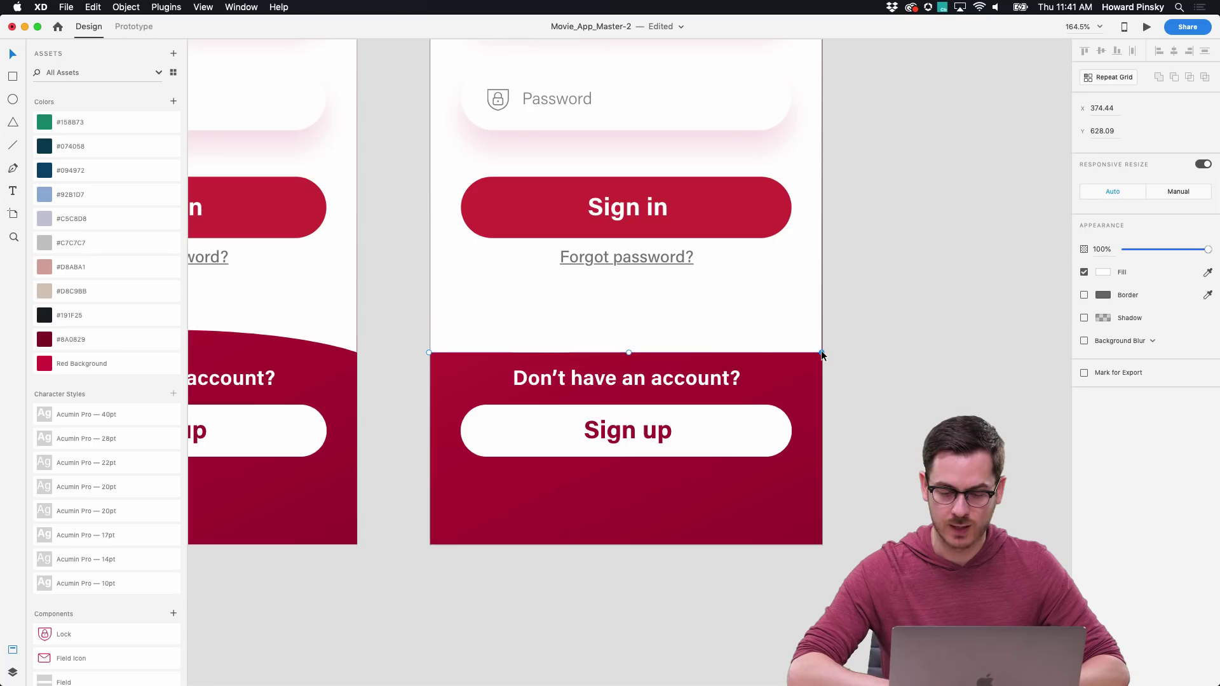
pyautogui.moveTo(380, 323); pyautogui.dragTo(906, 379)
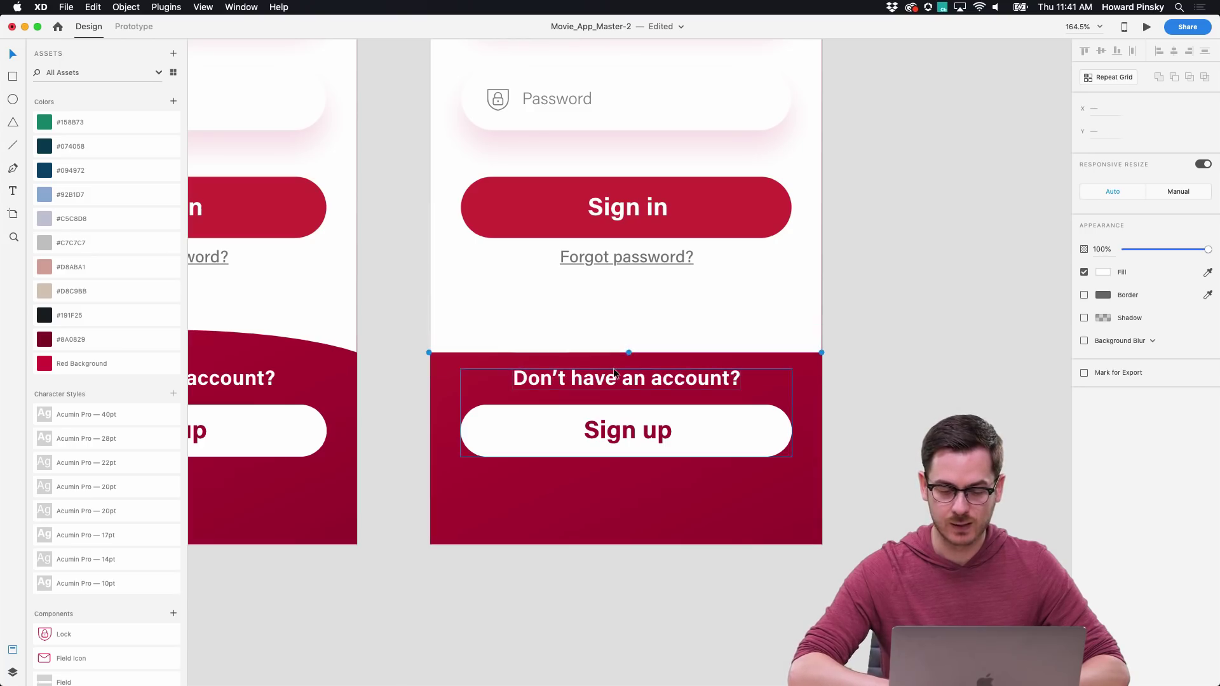
pyautogui.moveTo(627, 351); pyautogui.dragTo(628, 456)
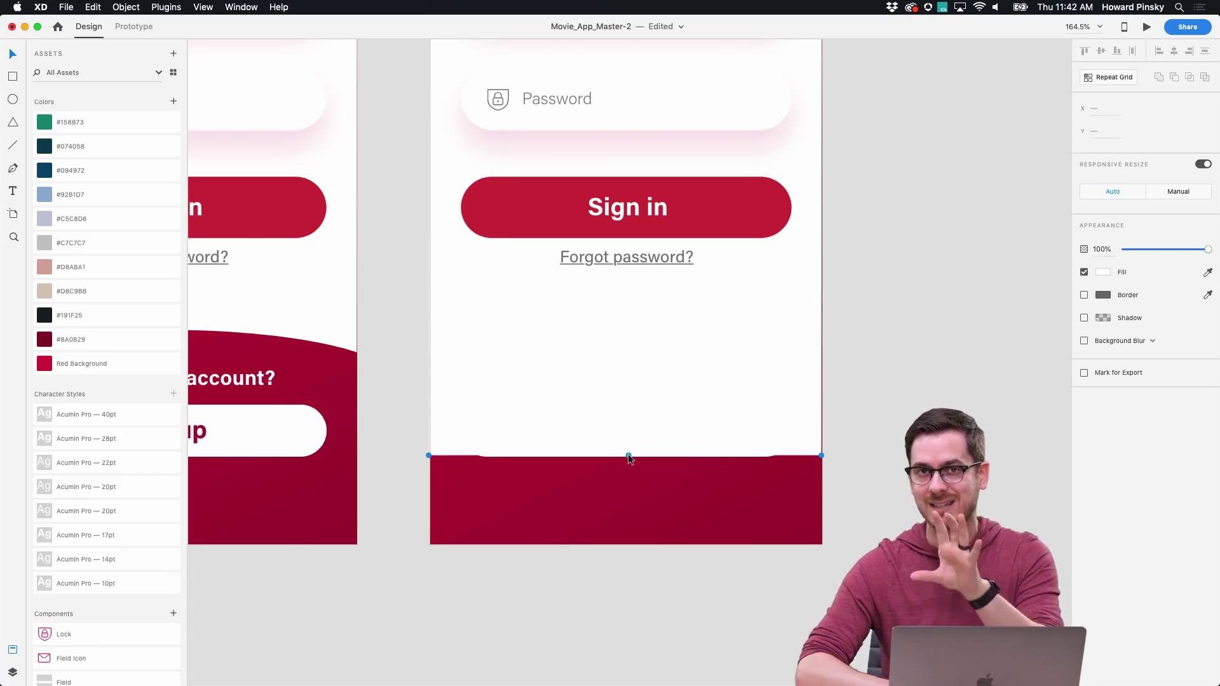
pyautogui.moveTo(628, 456); pyautogui.dragTo(628, 450)
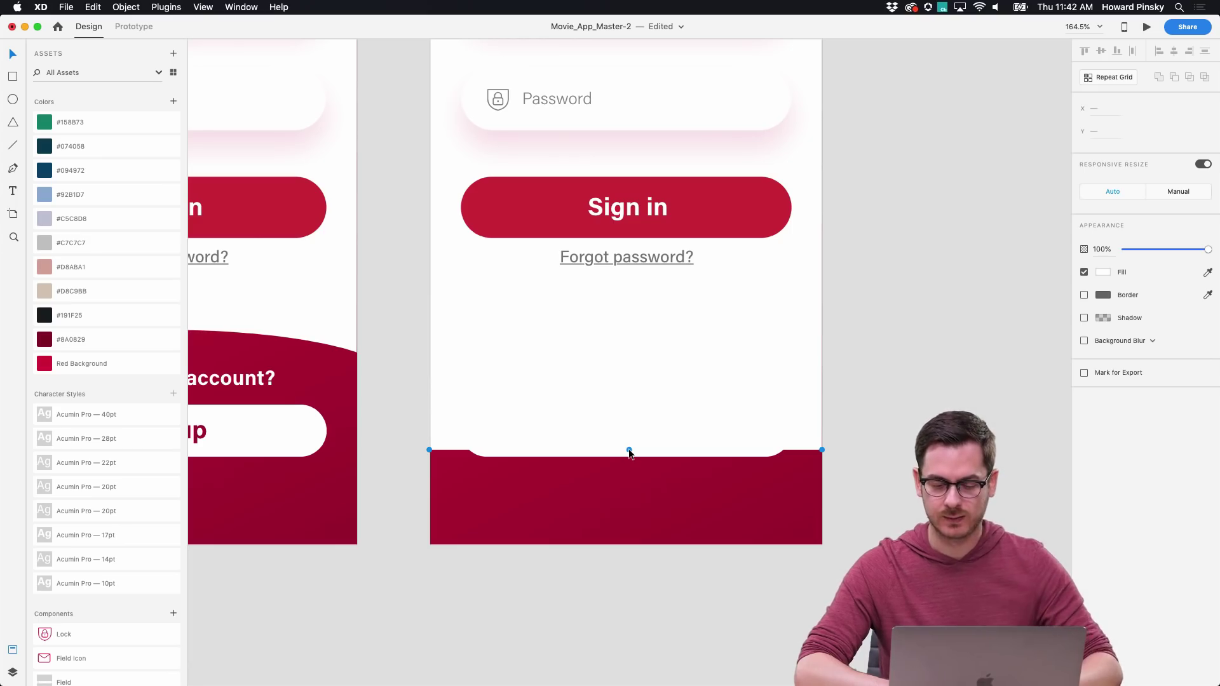
# Step: Move the Sign up group on the Home artboard up to Y 604, behind the white shape
pyautogui.click(641, 456)
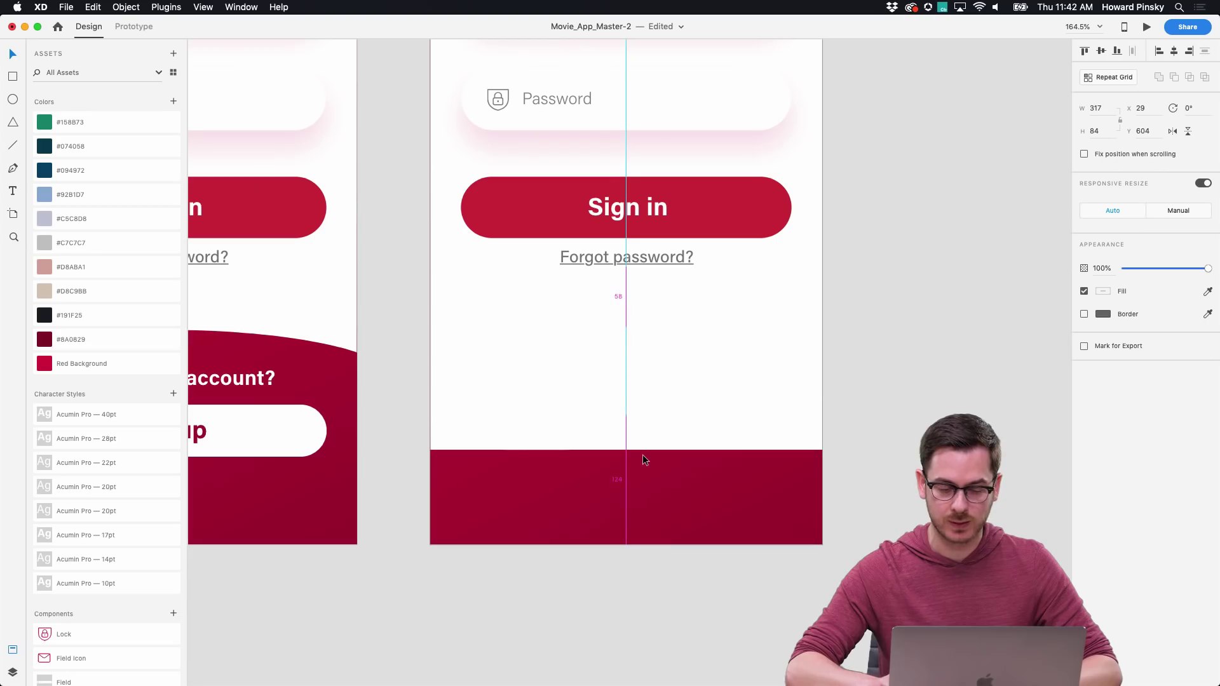
pyautogui.hotkey('shift', 'Up')
pyautogui.hotkey('shift', 'Up')
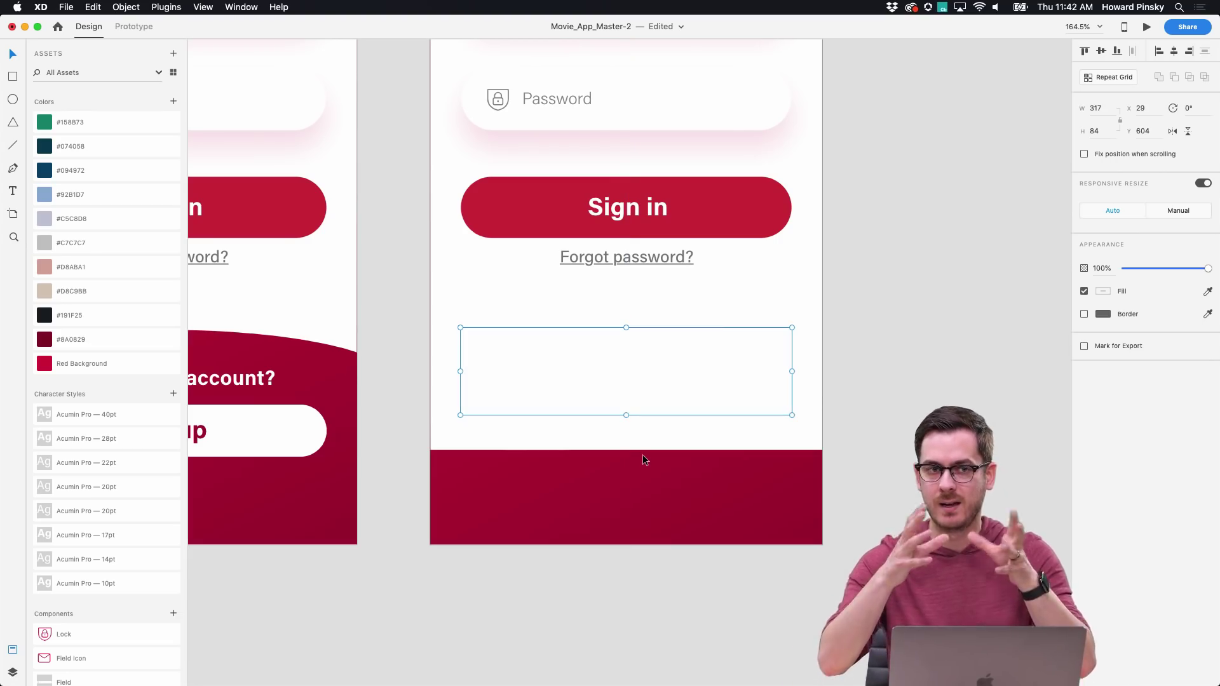
pyautogui.click(907, 422)
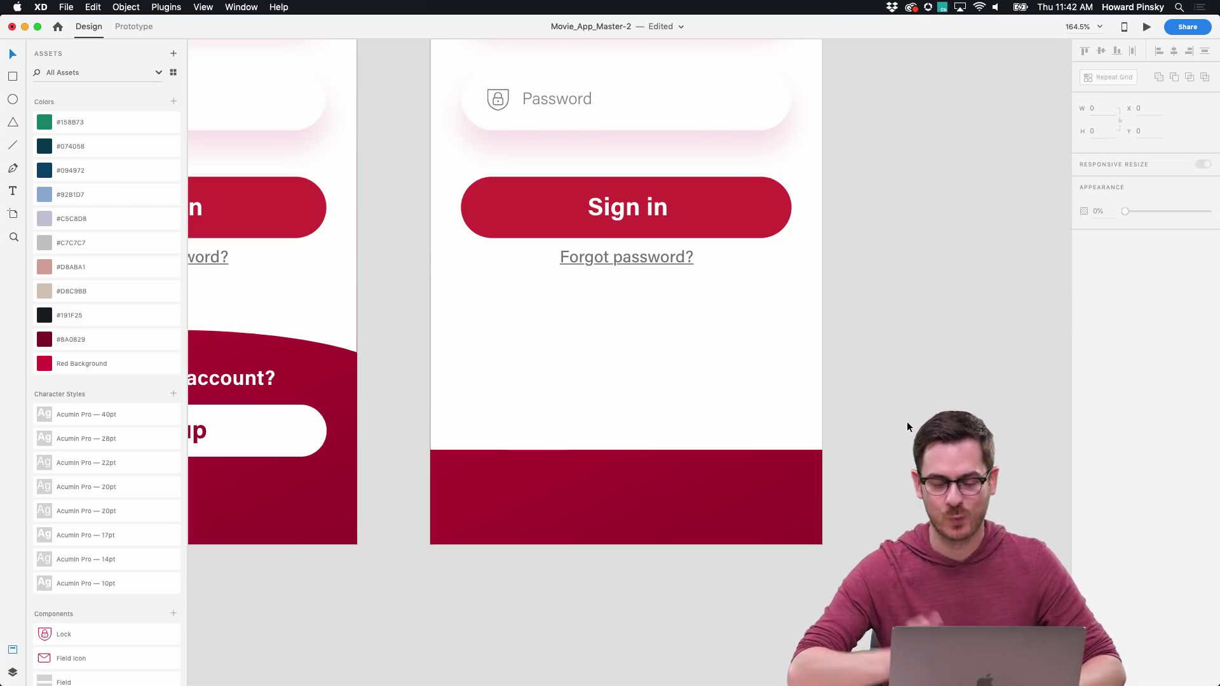
# Step: Move the Home artboard's Sign in group down to Y 297 with a height of about 354, and set its opacity to 0%
pyautogui.scroll(1, 907, 423)
pyautogui.scroll(5, 906, 421)
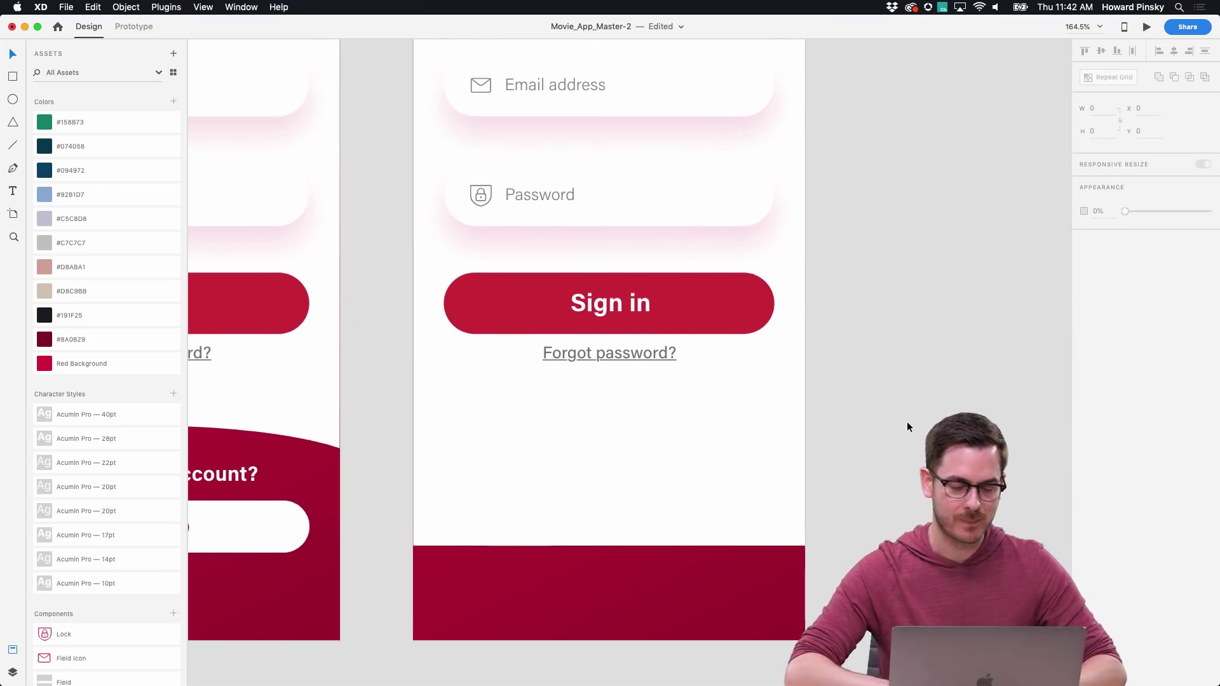
pyautogui.click(726, 321)
pyautogui.press('super+y')
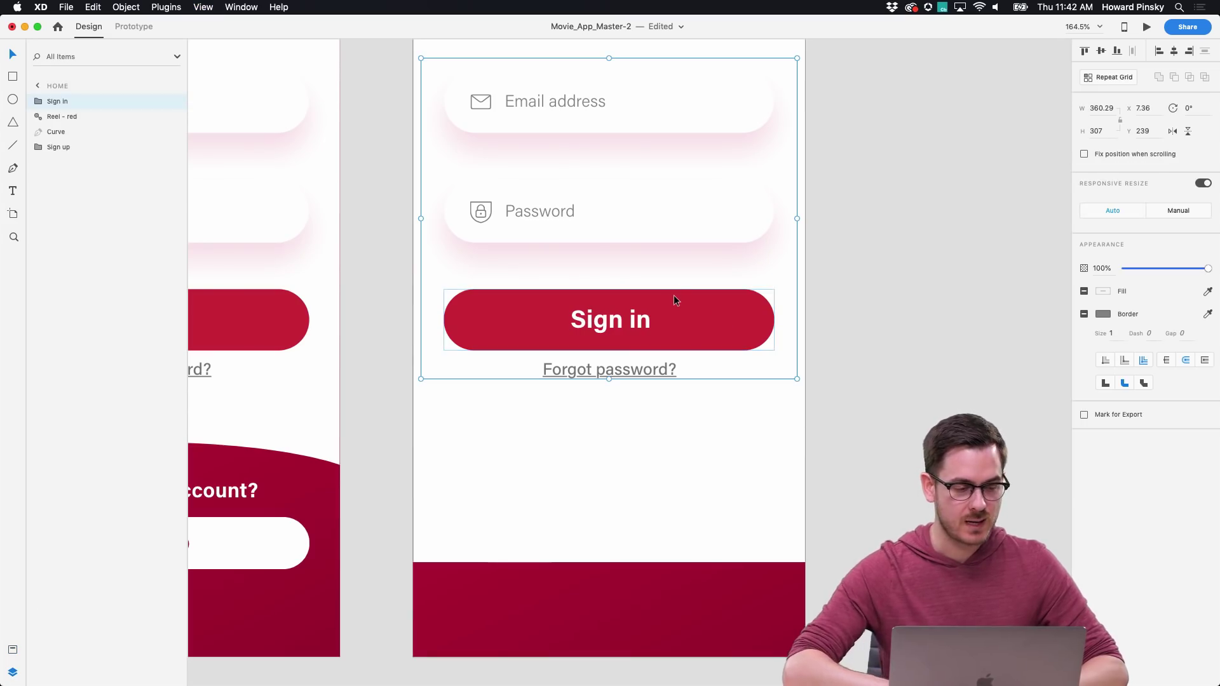
pyautogui.scroll(2, 667, 274)
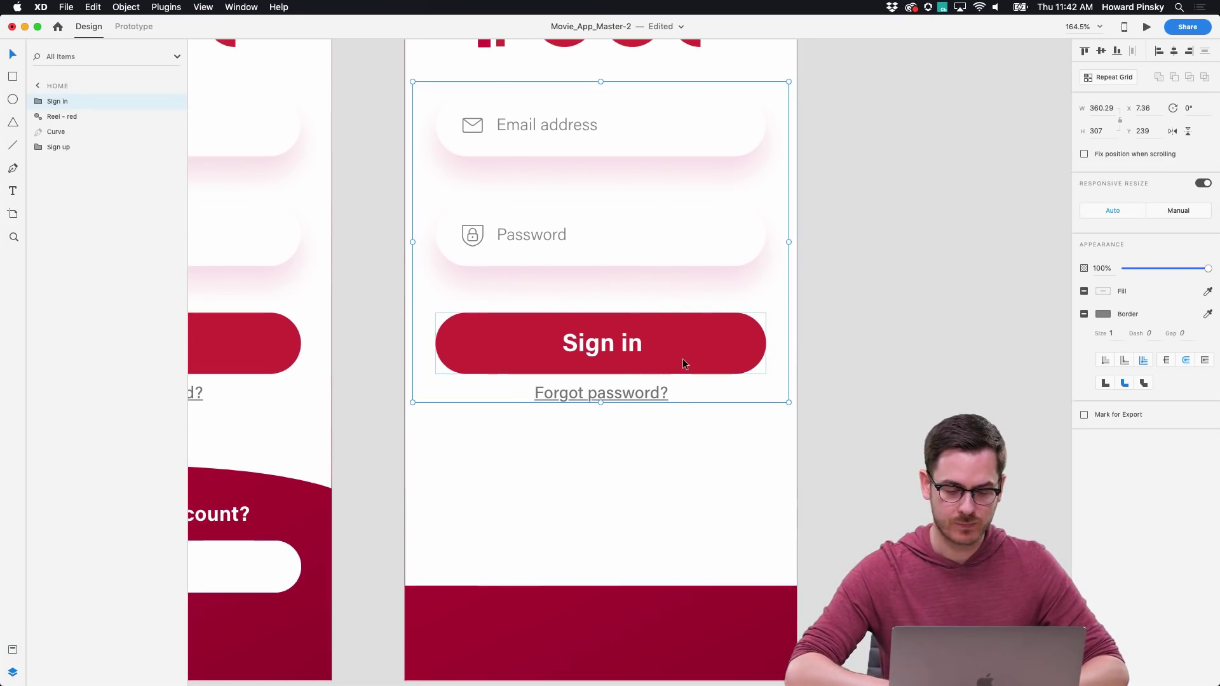
pyautogui.scroll(-3, 682, 359)
pyautogui.moveTo(680, 341); pyautogui.dragTo(679, 381)
pyautogui.moveTo(620, 413); pyautogui.dragTo(620, 449)
pyautogui.moveTo(1204, 269); pyautogui.dragTo(1072, 267)
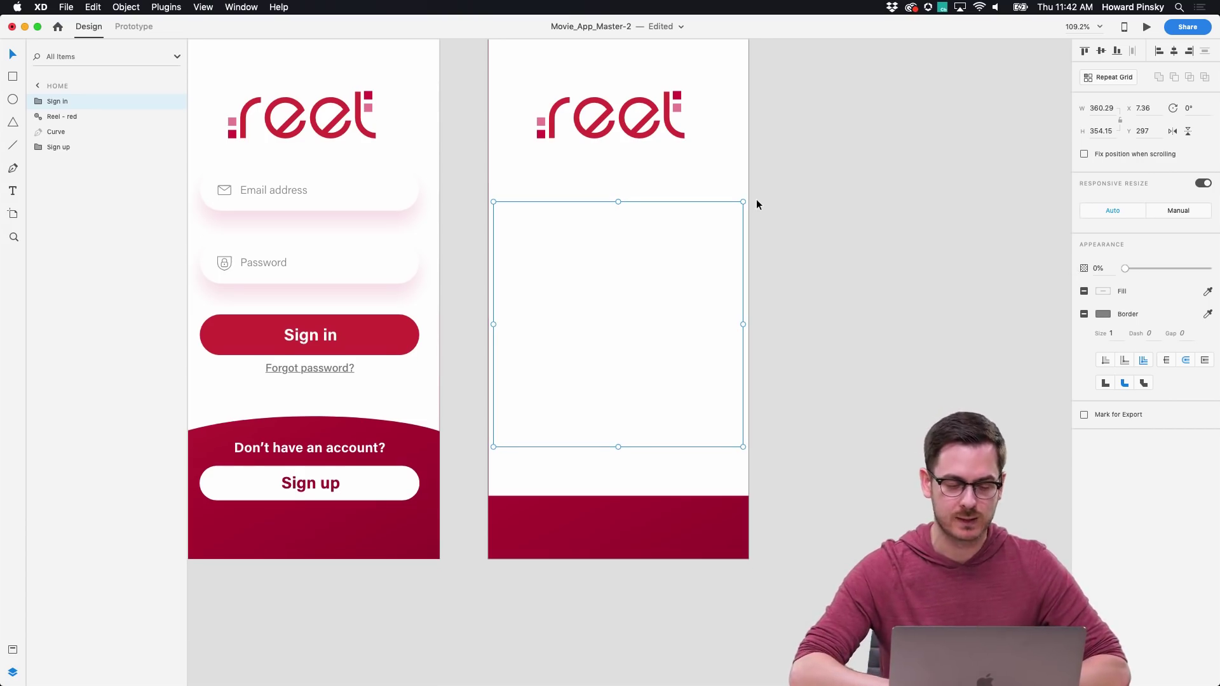
pyautogui.scroll(3, 756, 203)
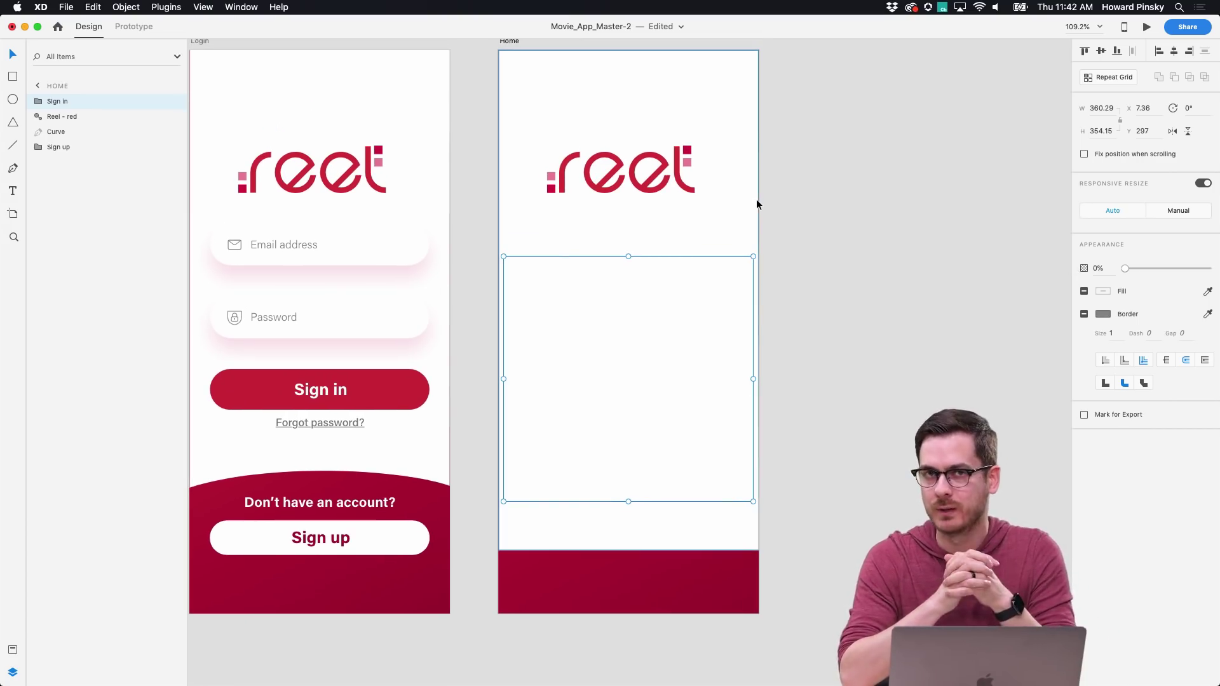
# Step: Scale the Home artboard's reel logo down to about 139 by 48 and place it near the top at X 118, Y 49
pyautogui.click(683, 189)
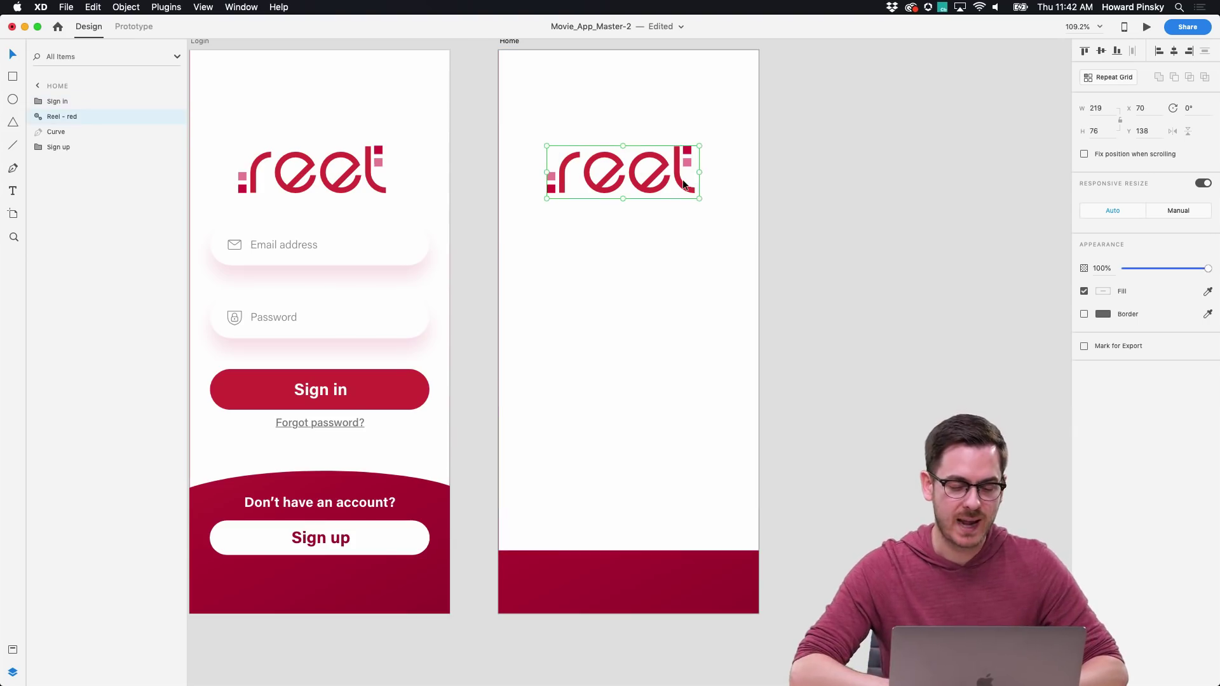
pyautogui.scroll(5, 684, 184)
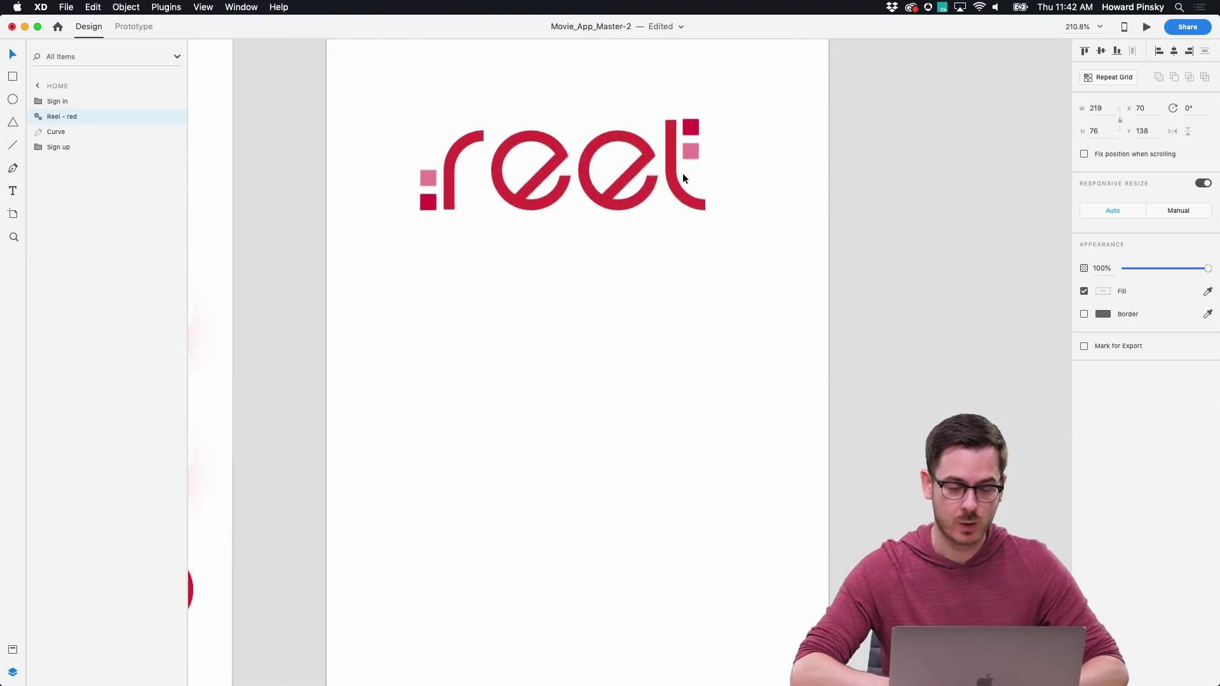
pyautogui.moveTo(755, 334); pyautogui.dragTo(672, 296)
pyautogui.moveTo(604, 257); pyautogui.dragTo(667, 142)
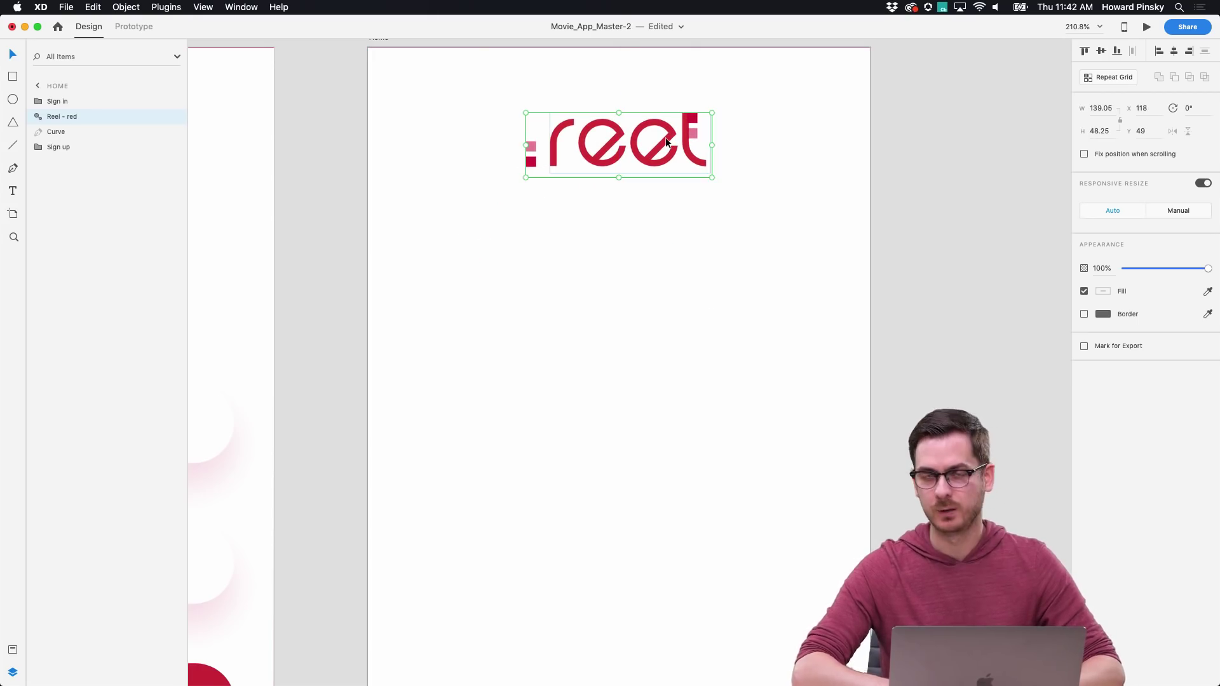
# Step: Shift the logo's right dots to about X 242 and its left dots to X 124, closer to the lettering
pyautogui.scroll(5, 665, 137)
pyautogui.scroll(2, 730, 166)
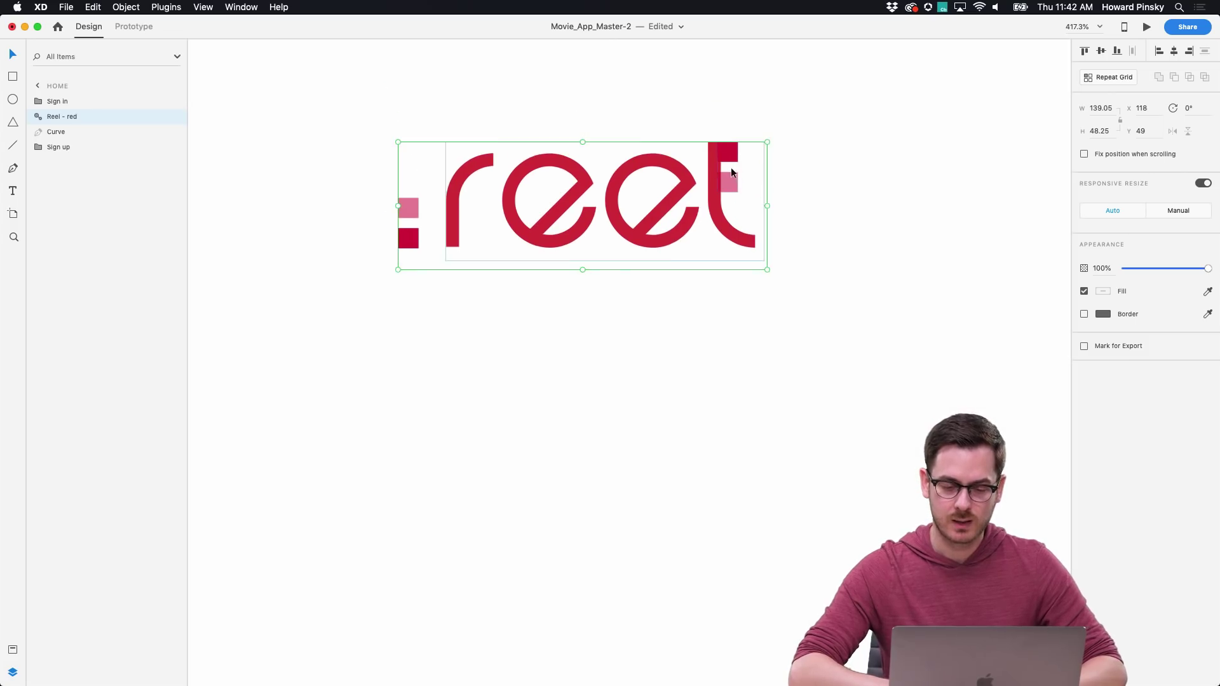
pyautogui.doubleClick(732, 182)
pyautogui.moveTo(729, 157); pyautogui.dragTo(734, 157)
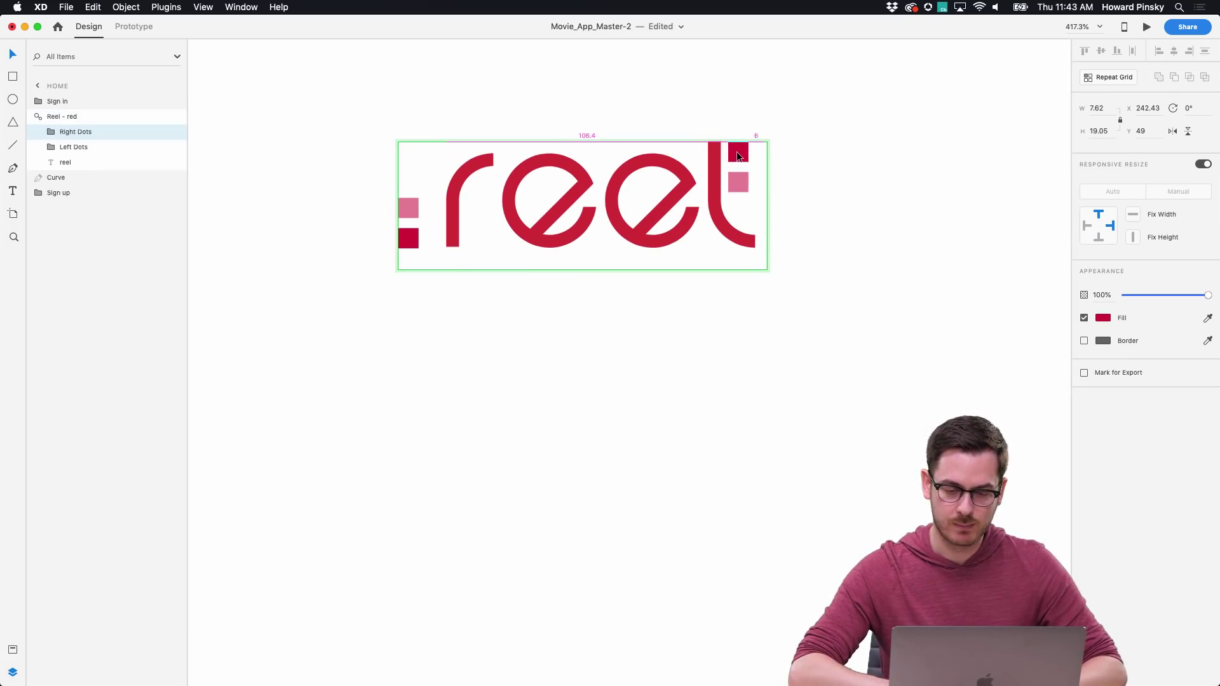
pyautogui.click(412, 217)
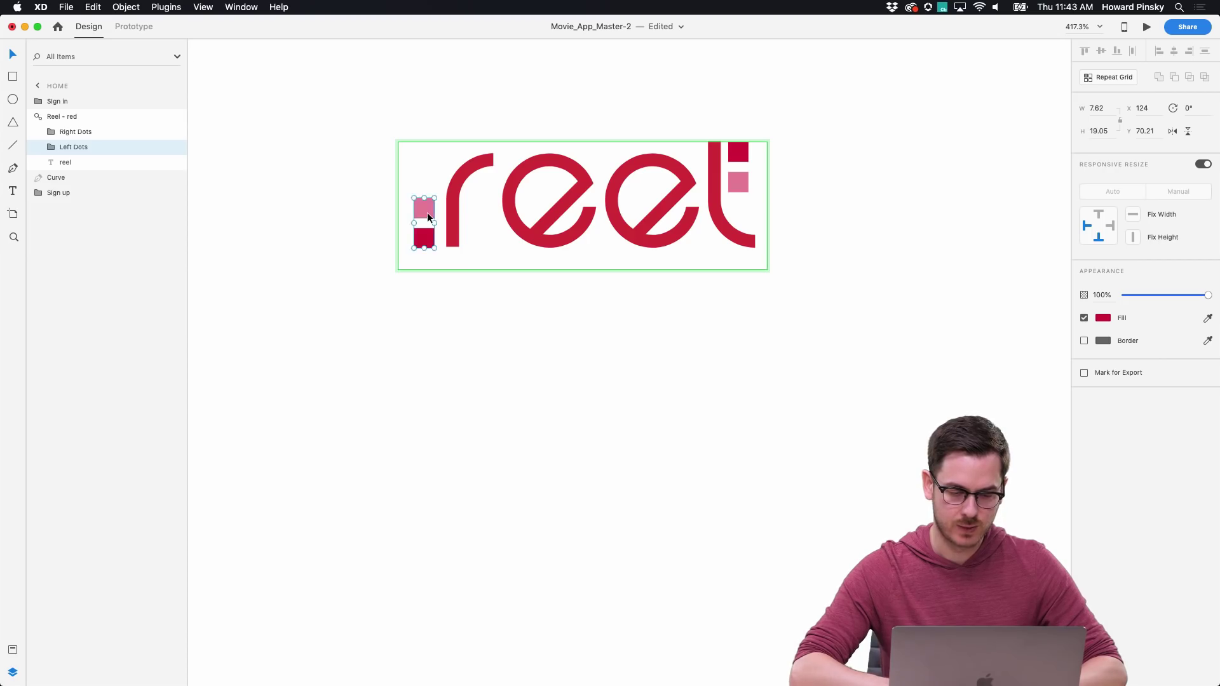
pyautogui.scroll(-5, 427, 212)
pyautogui.click(676, 220)
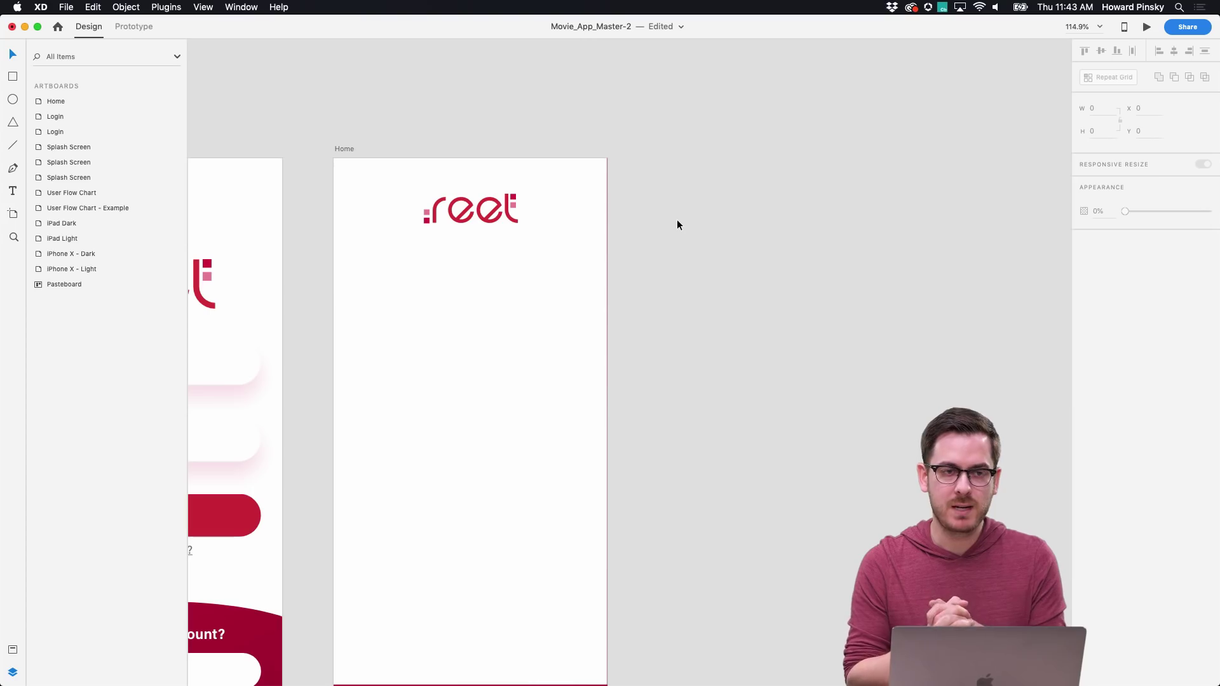
# Step: Move the reel text inside the Home artboard's logo down to Y 100, below the logo's frame
pyautogui.hscroll(-5, 677, 224)
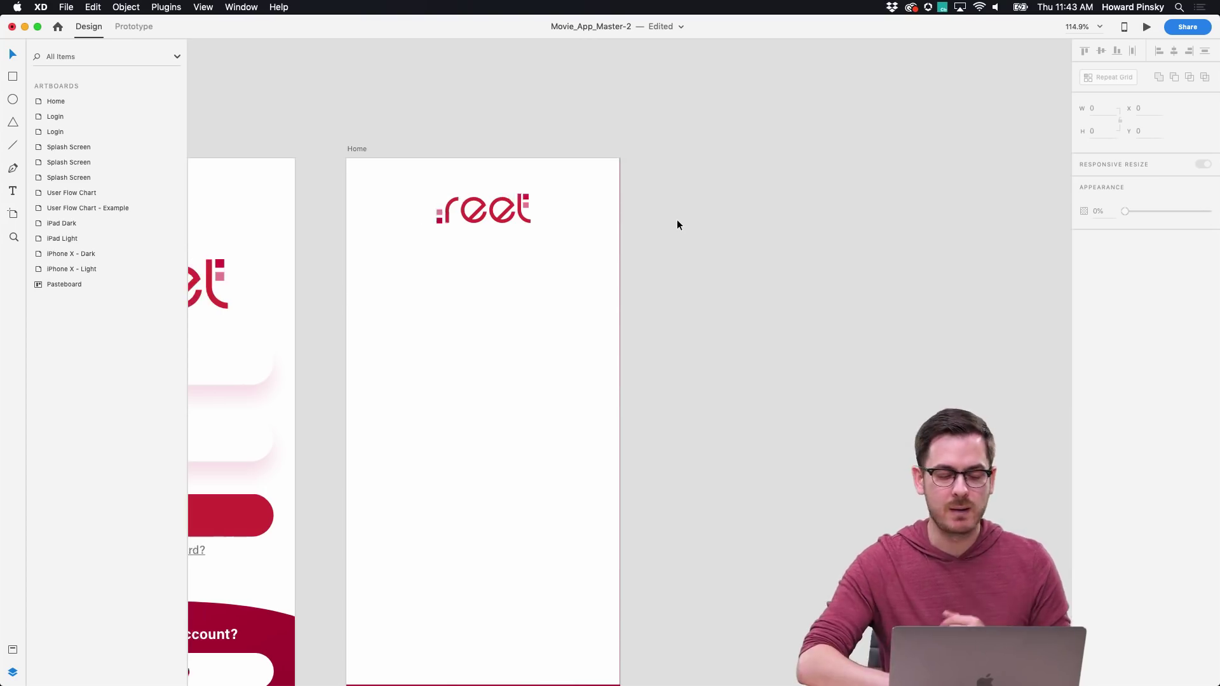
pyautogui.hscroll(-1, 677, 223)
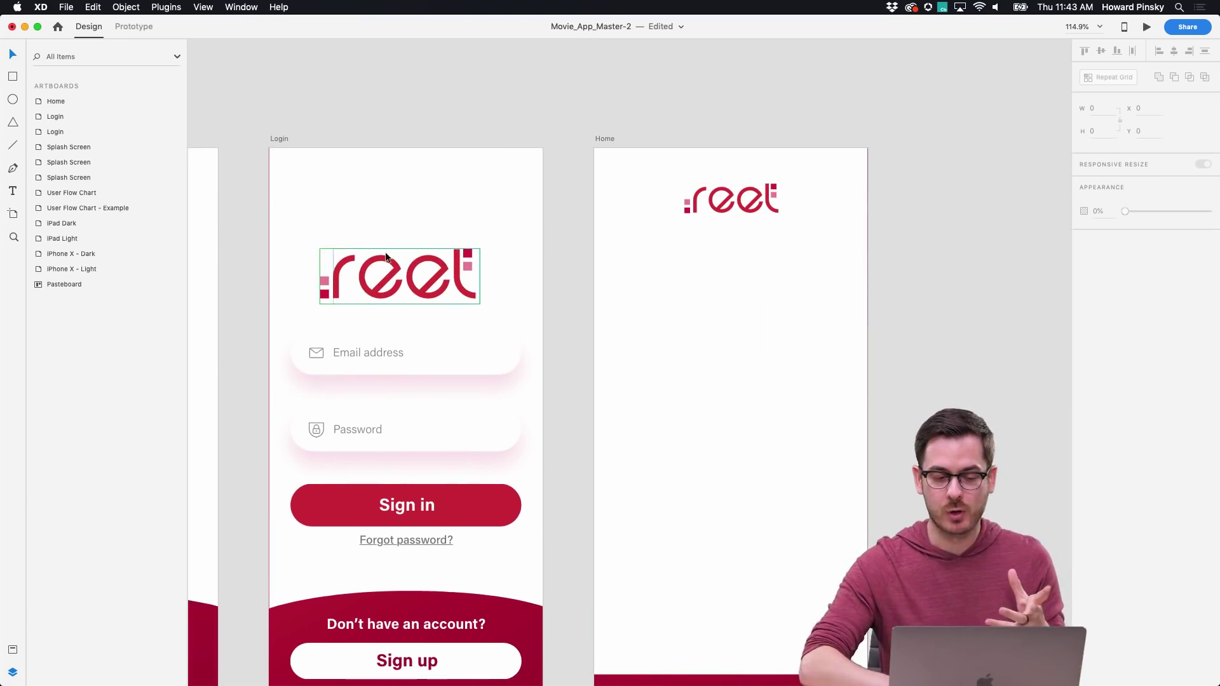
pyautogui.scroll(5, 363, 272)
pyautogui.scroll(-5, 363, 272)
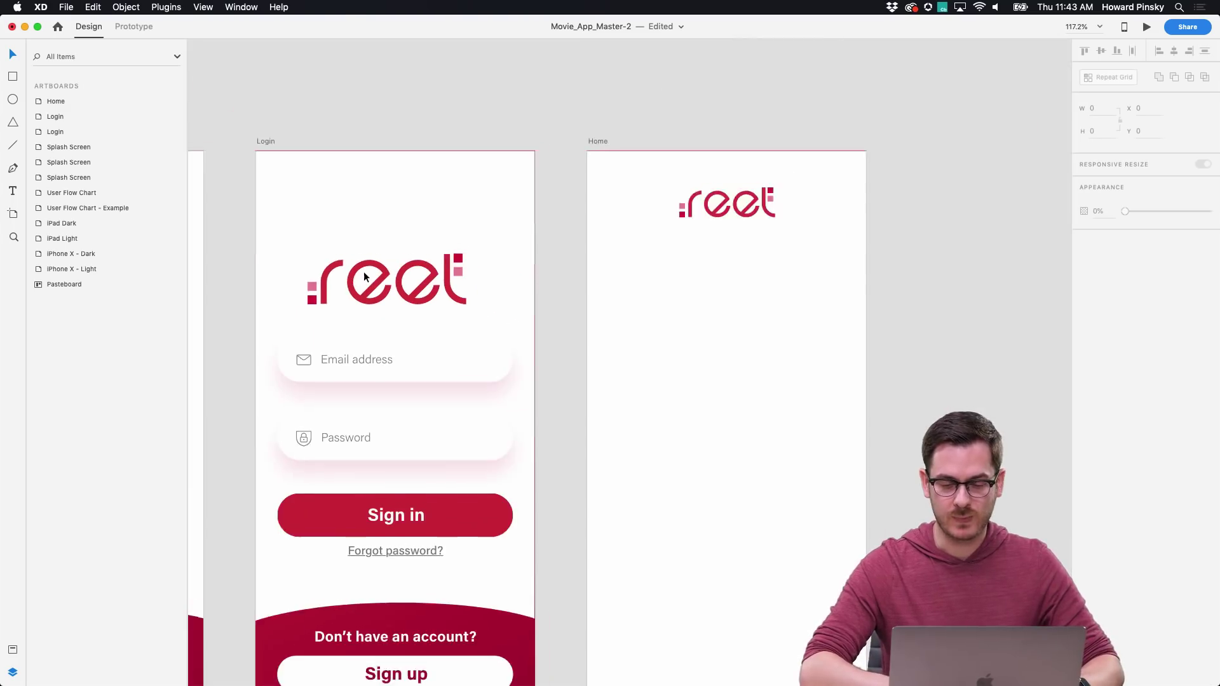
pyautogui.hscroll(3, 639, 200)
pyautogui.scroll(10, 654, 210)
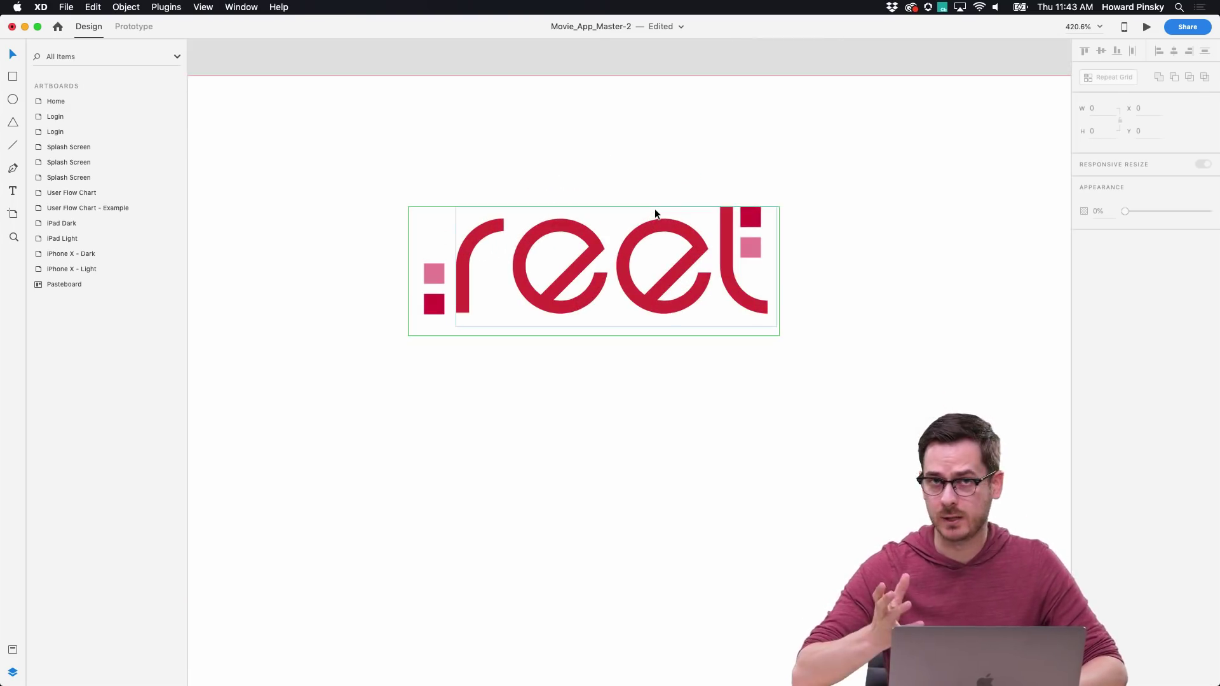
pyautogui.doubleClick(685, 234)
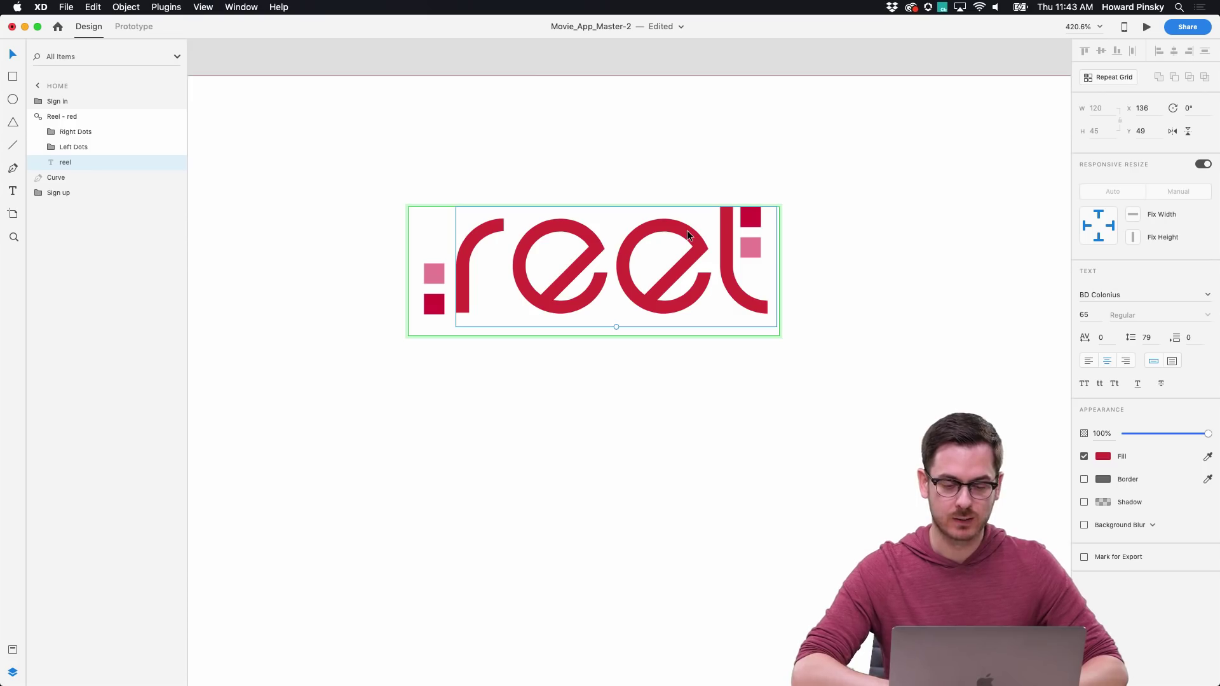
pyautogui.moveTo(688, 232); pyautogui.dragTo(688, 367)
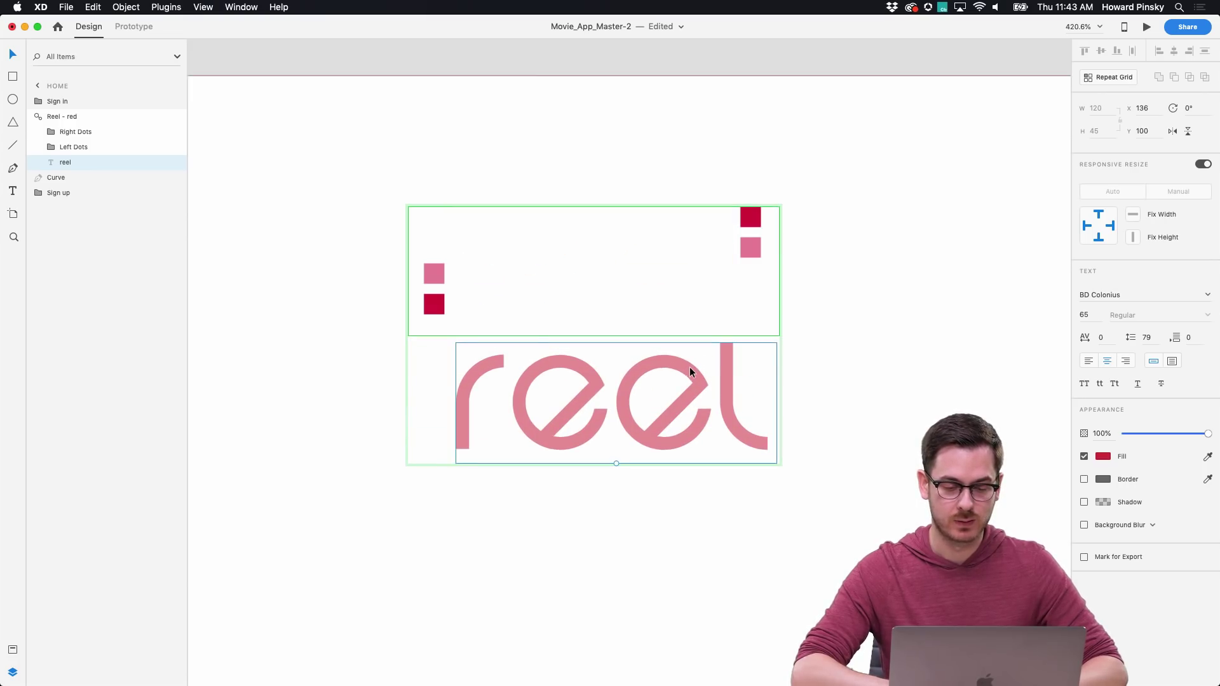
# Step: Bring the logo's left and right dots side by side in the middle of its frame, with the pair starting at X 178, Y 58
pyautogui.click(440, 274)
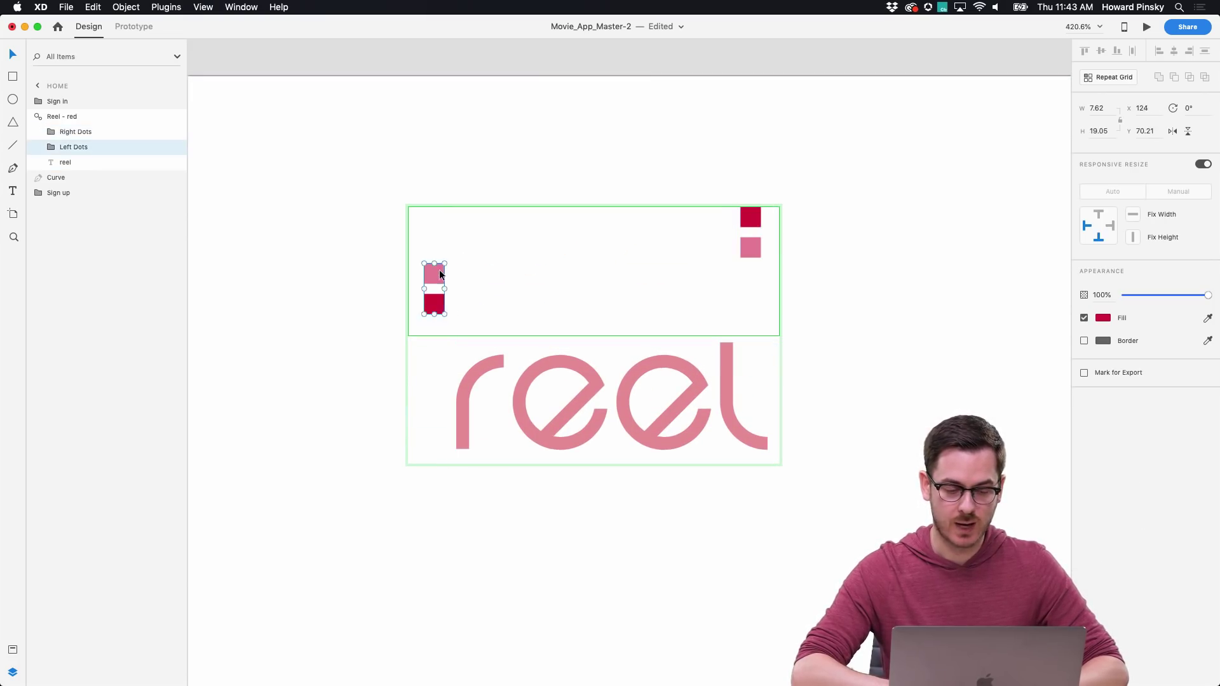
pyautogui.moveTo(440, 274); pyautogui.dragTo(589, 274)
pyautogui.moveTo(755, 220); pyautogui.dragTo(617, 257)
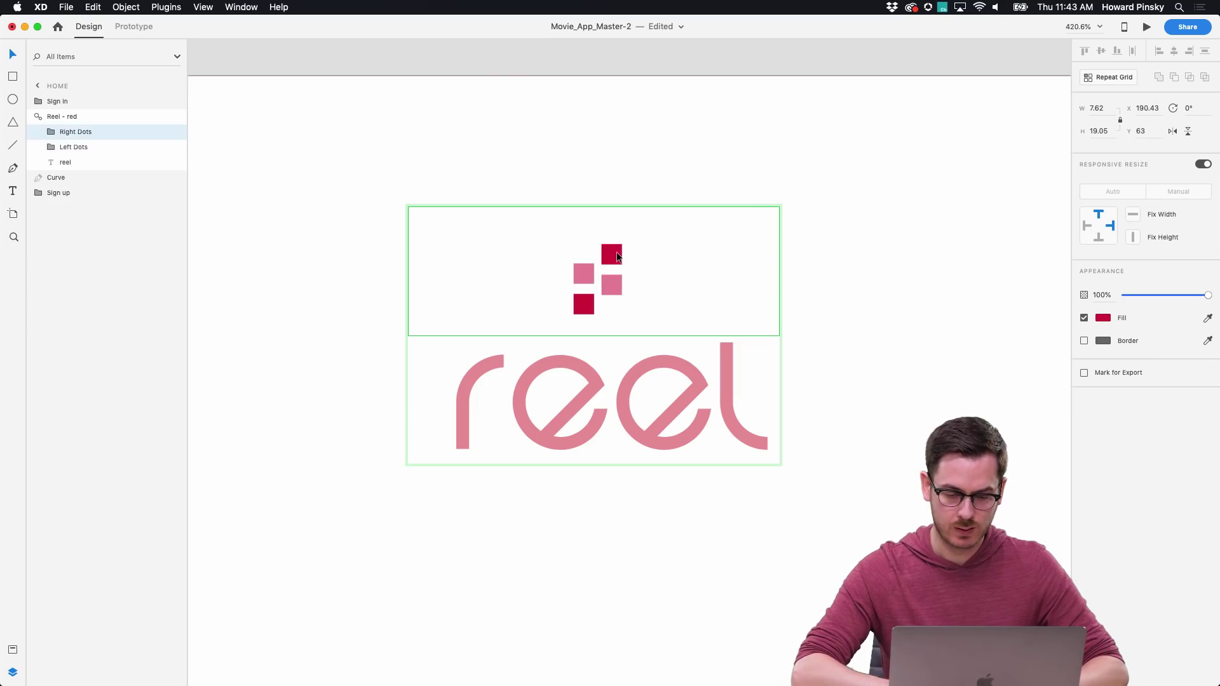
pyautogui.press('Right')
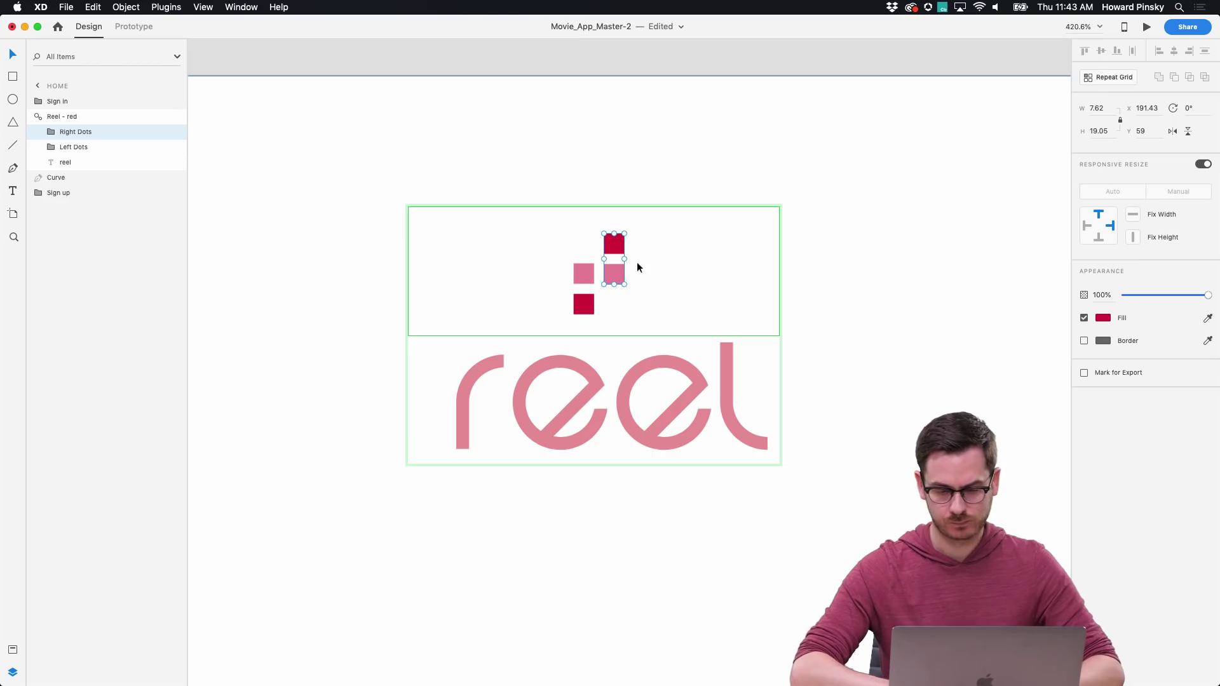
pyautogui.keyDown('shift'); pyautogui.click(588, 272); pyautogui.keyUp('shift')
pyautogui.moveTo(579, 275)
pyautogui.mouseDown()
pyautogui.moveTo(595, 272)
pyautogui.moveTo(582, 272)
pyautogui.mouseUp()
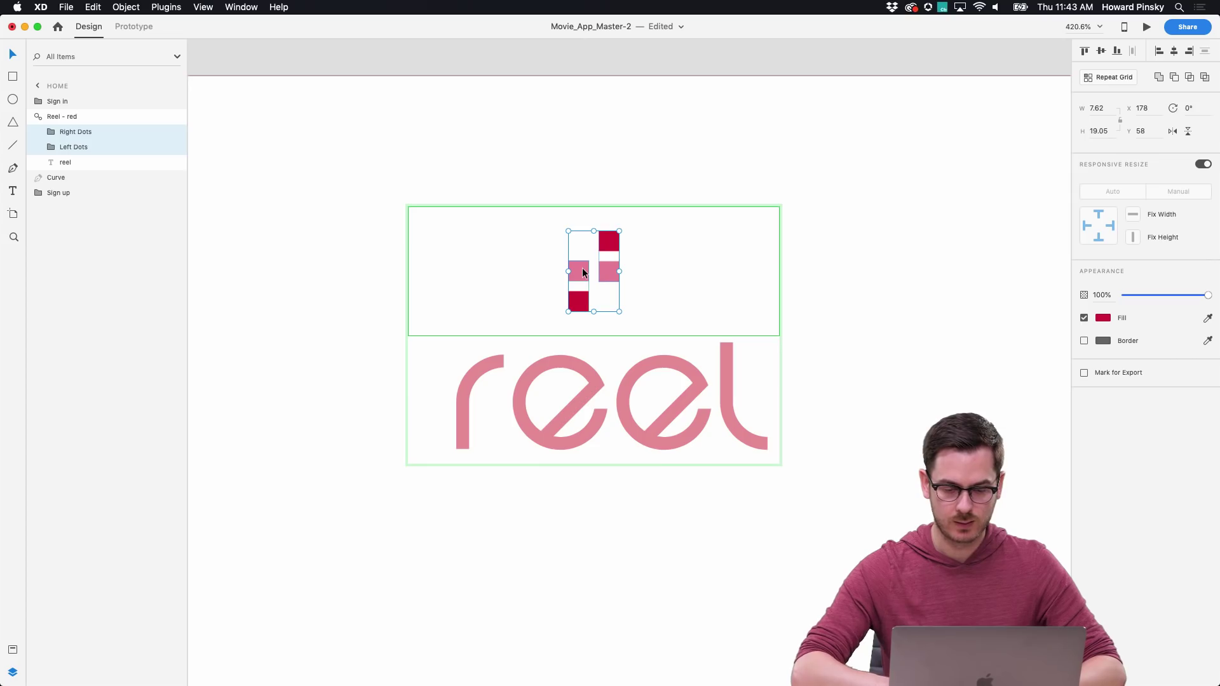
pyautogui.scroll(-5, 581, 268)
pyautogui.click(611, 113)
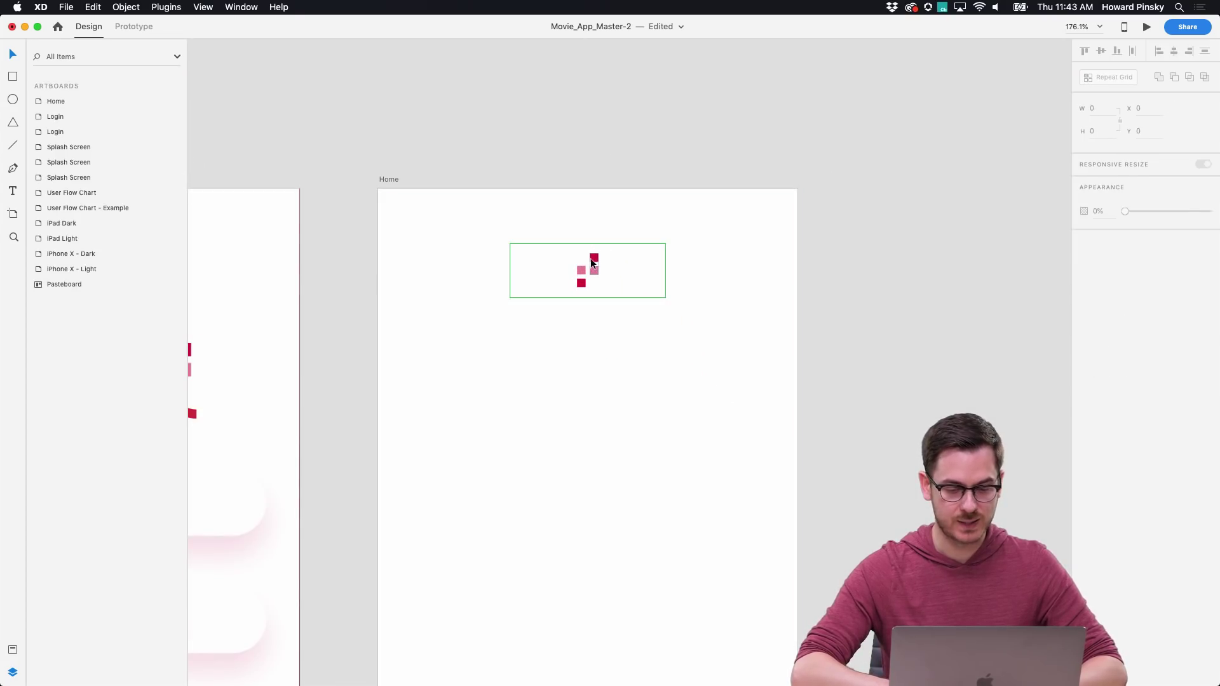
# Step: Check the available UI kits, including Apple iOS, and reposition the dots logo on the Home artboard at Y 51
pyautogui.moveTo(590, 258); pyautogui.dragTo(590, 242)
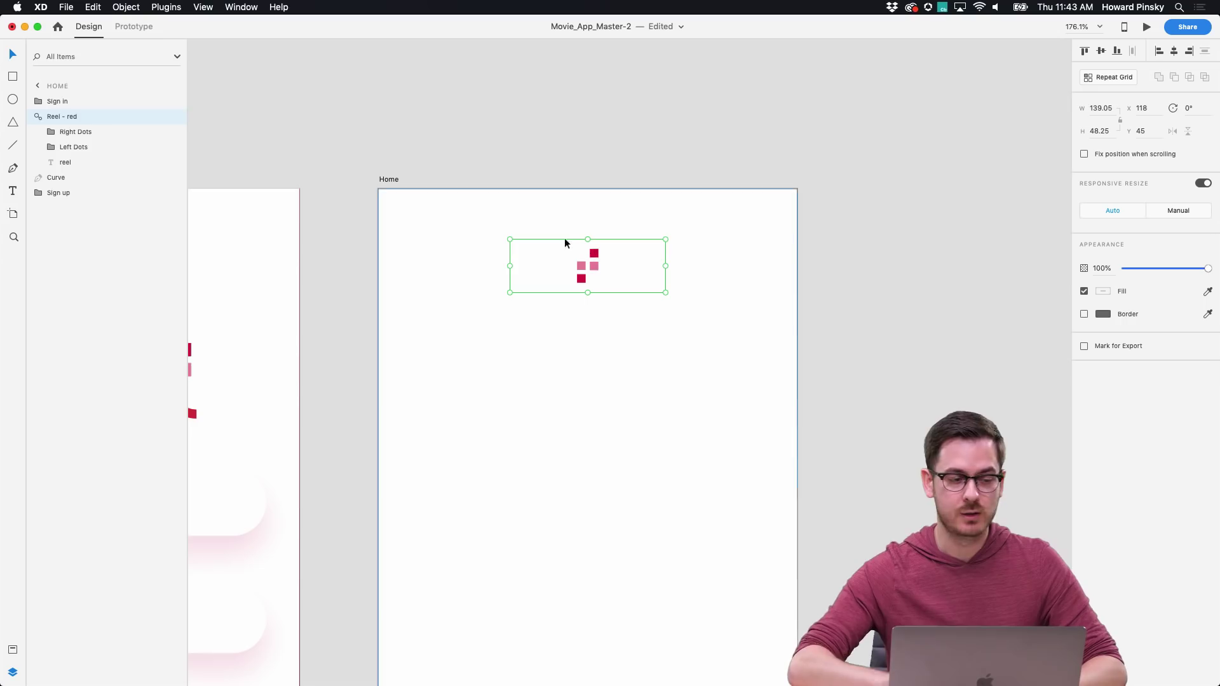
pyautogui.click(66, 7)
pyautogui.moveTo(115, 62)
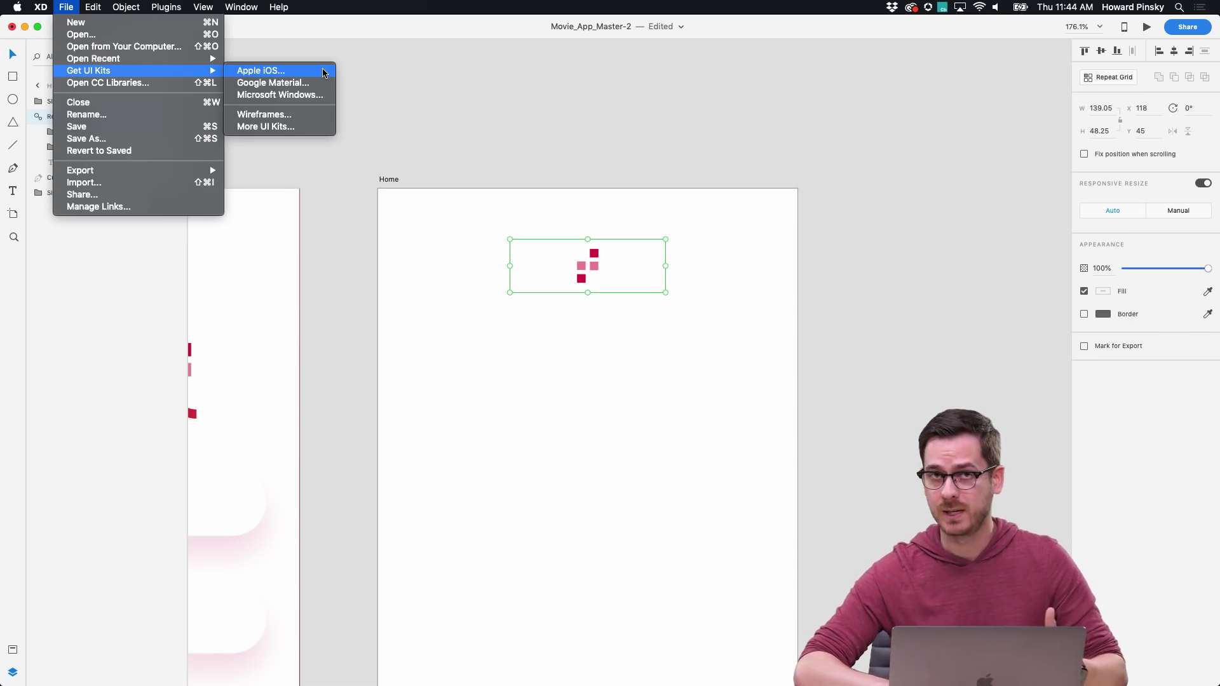
pyautogui.click(594, 254)
pyautogui.moveTo(594, 254); pyautogui.dragTo(593, 261)
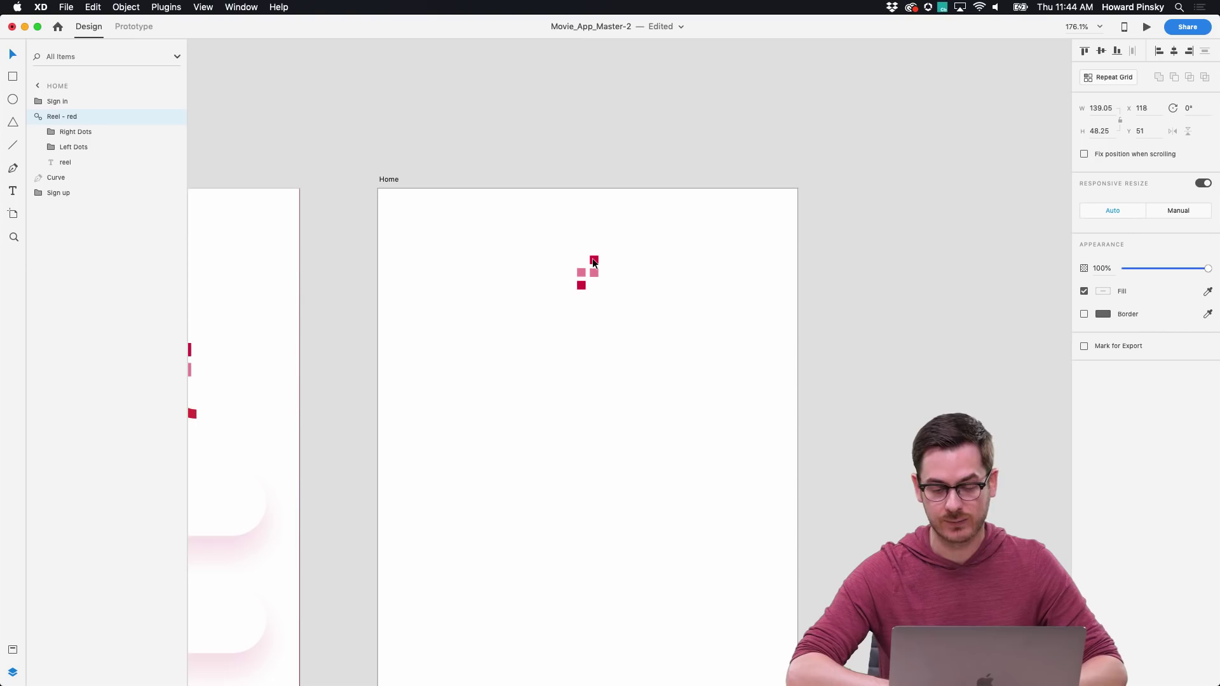
pyautogui.scroll(-5, 594, 262)
pyautogui.click(640, 317)
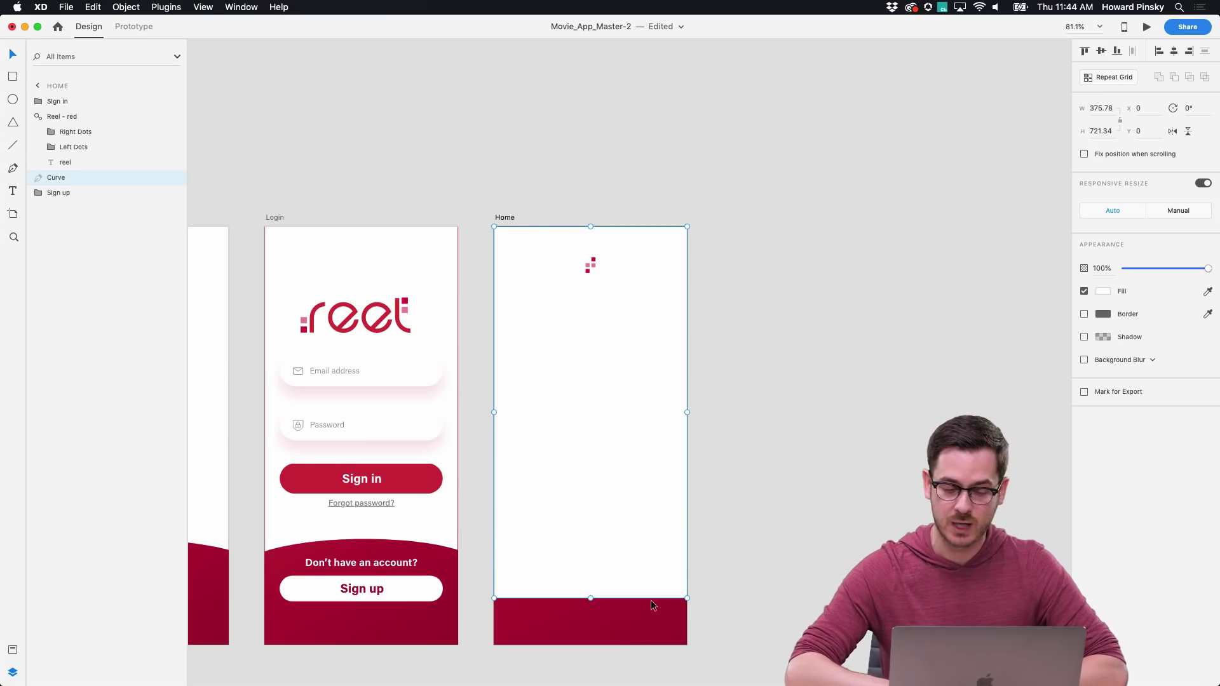
pyautogui.scroll(5, 657, 471)
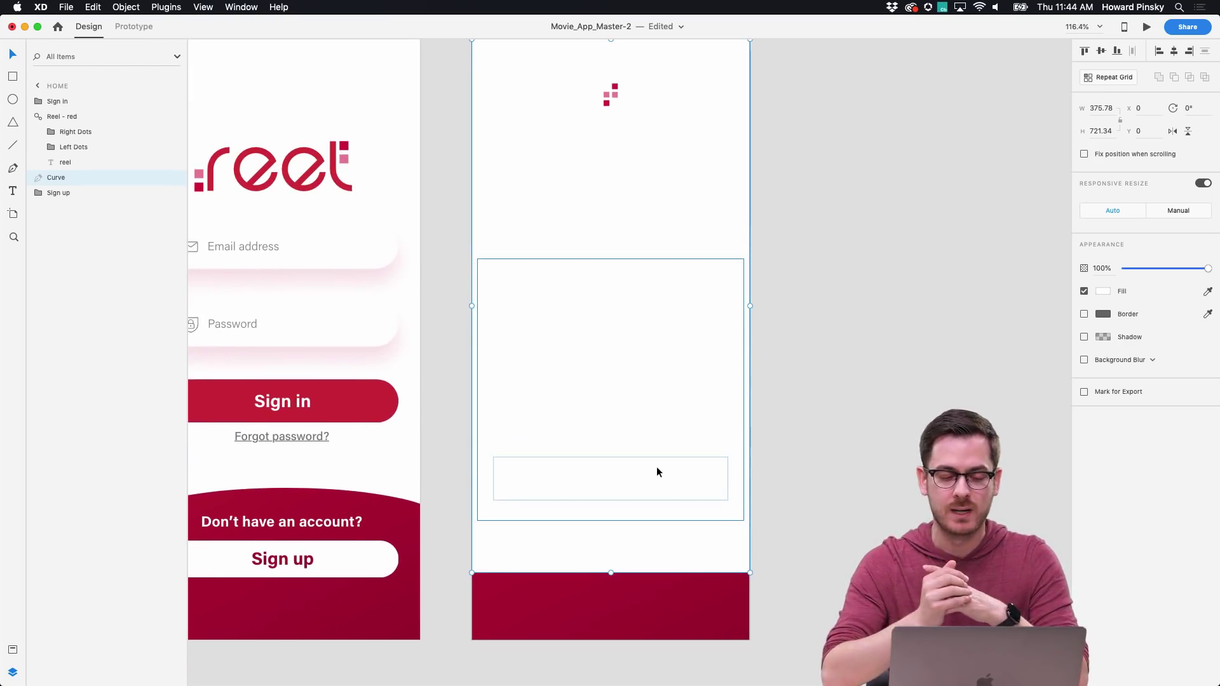
pyautogui.scroll(-5, 657, 472)
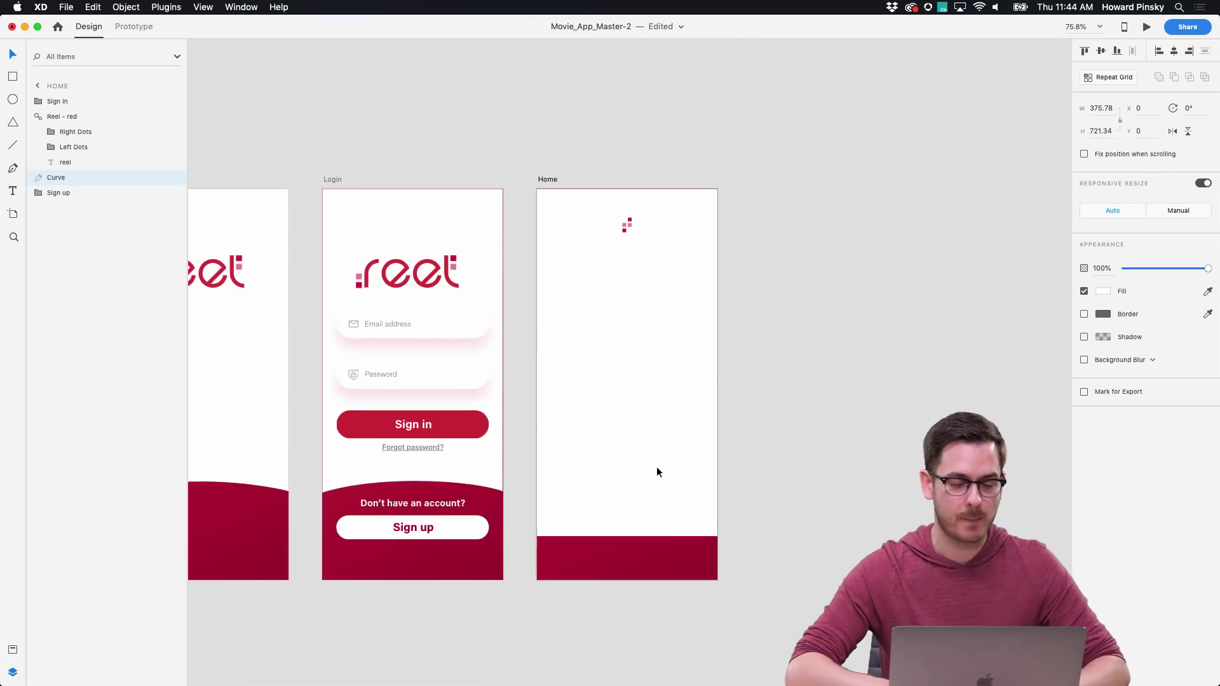
# Step: Wire the Login artboard's Sign in button to the Home artboard as a prototype interaction with the Tap trigger
pyautogui.click(134, 26)
pyautogui.click(332, 179)
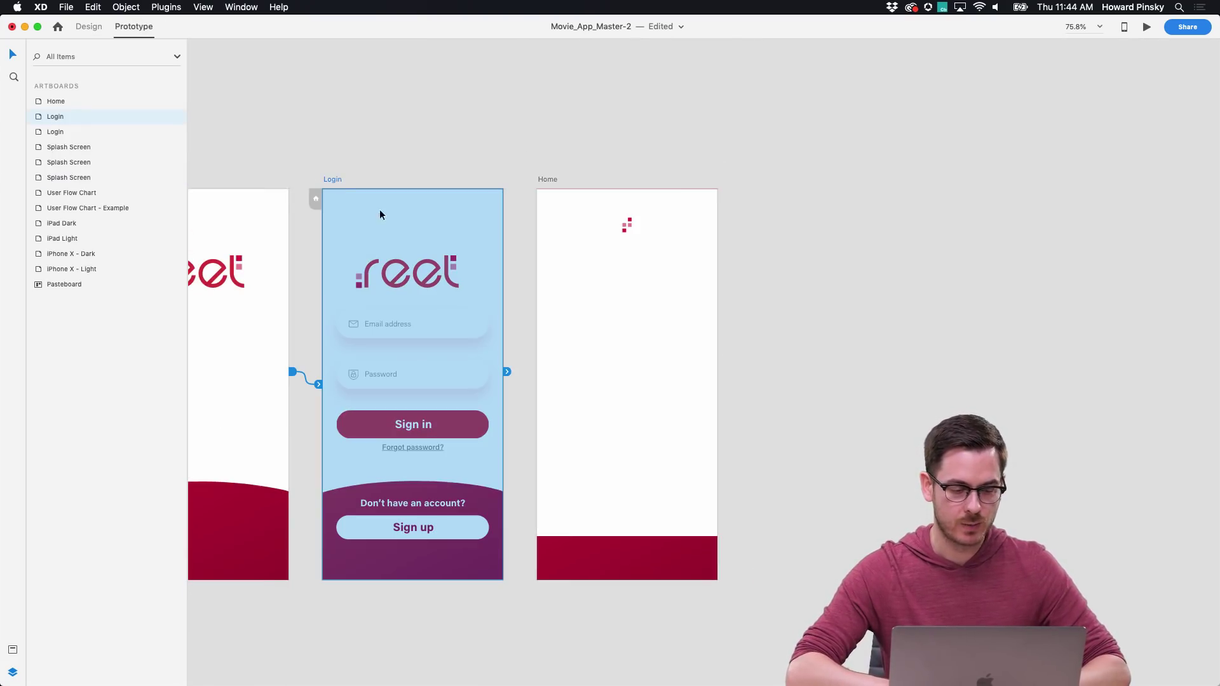
pyautogui.moveTo(507, 375)
pyautogui.mouseDown()
pyautogui.moveTo(570, 326)
pyautogui.moveTo(514, 373)
pyautogui.mouseUp()
pyautogui.click(446, 434)
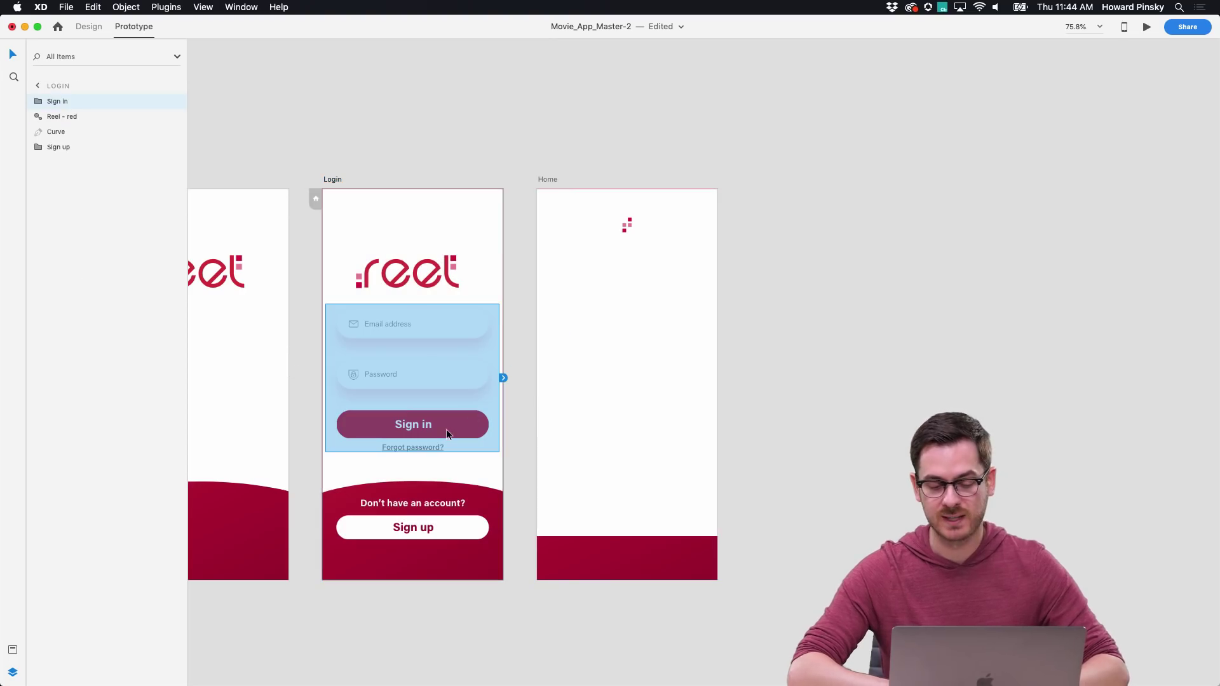
pyautogui.doubleClick(446, 429)
pyautogui.moveTo(492, 423); pyautogui.dragTo(559, 327)
pyautogui.click(513, 165)
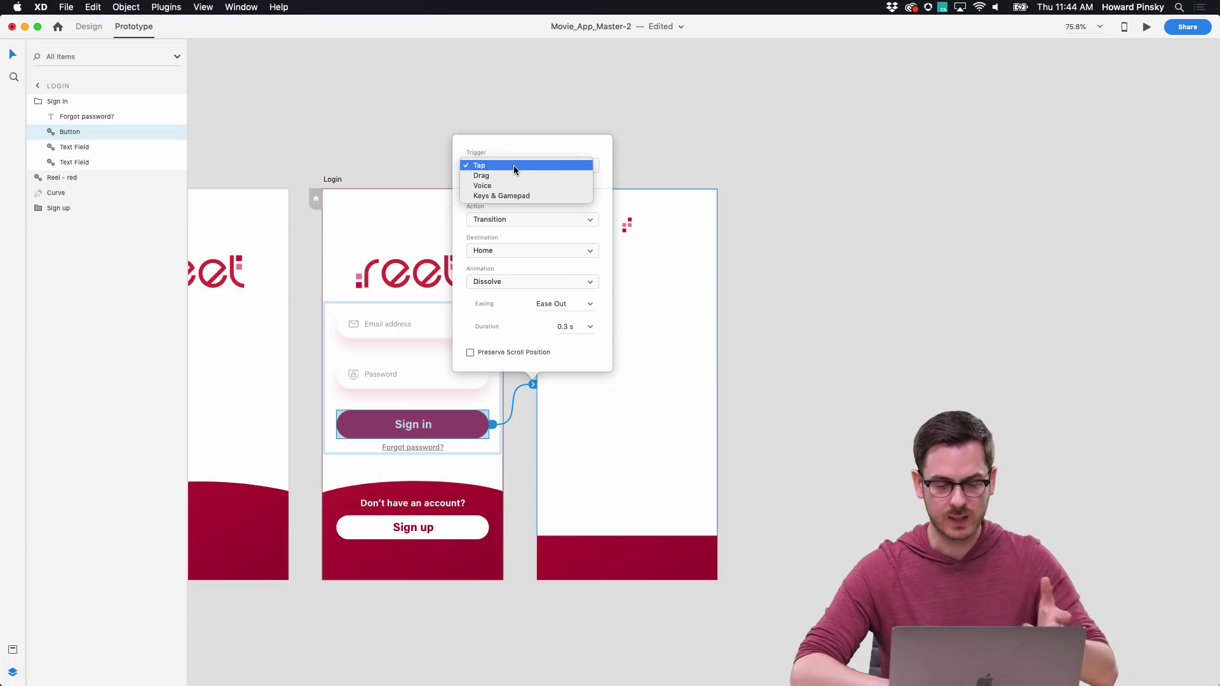
pyautogui.click(514, 165)
# Step: Set the Sign in interaction's action to Auto-Animate with Ease In-Out easing and a 0.6 s duration
pyautogui.click(524, 221)
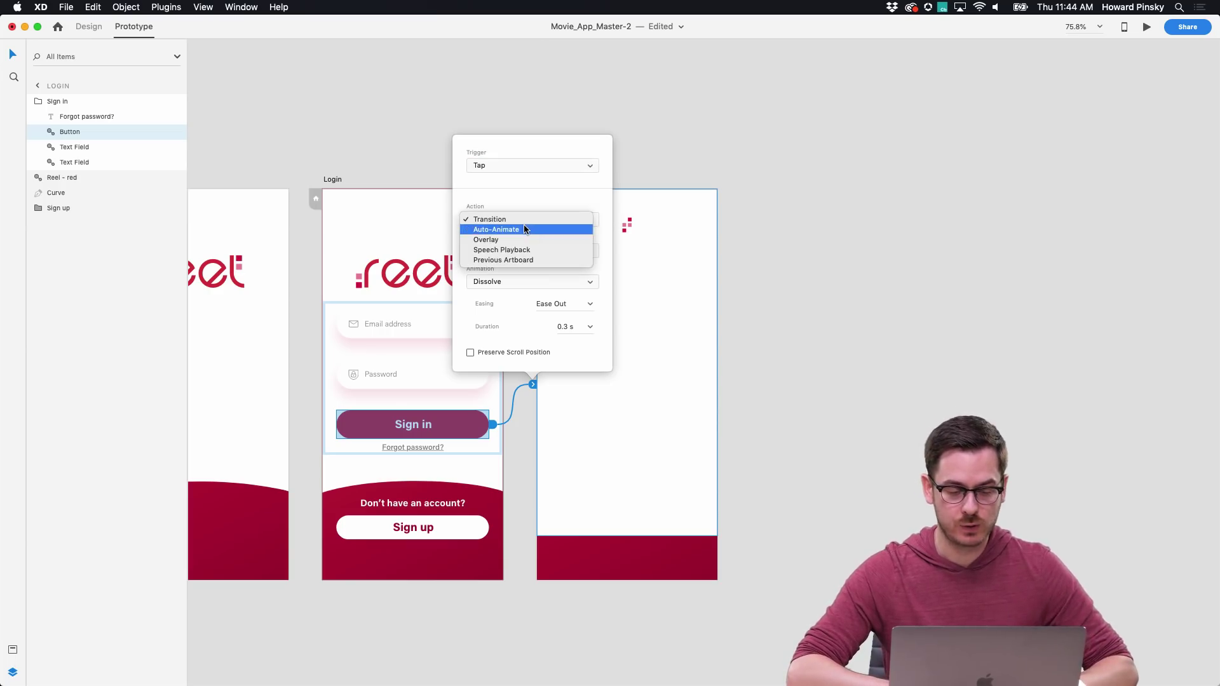
pyautogui.click(524, 230)
pyautogui.click(585, 323)
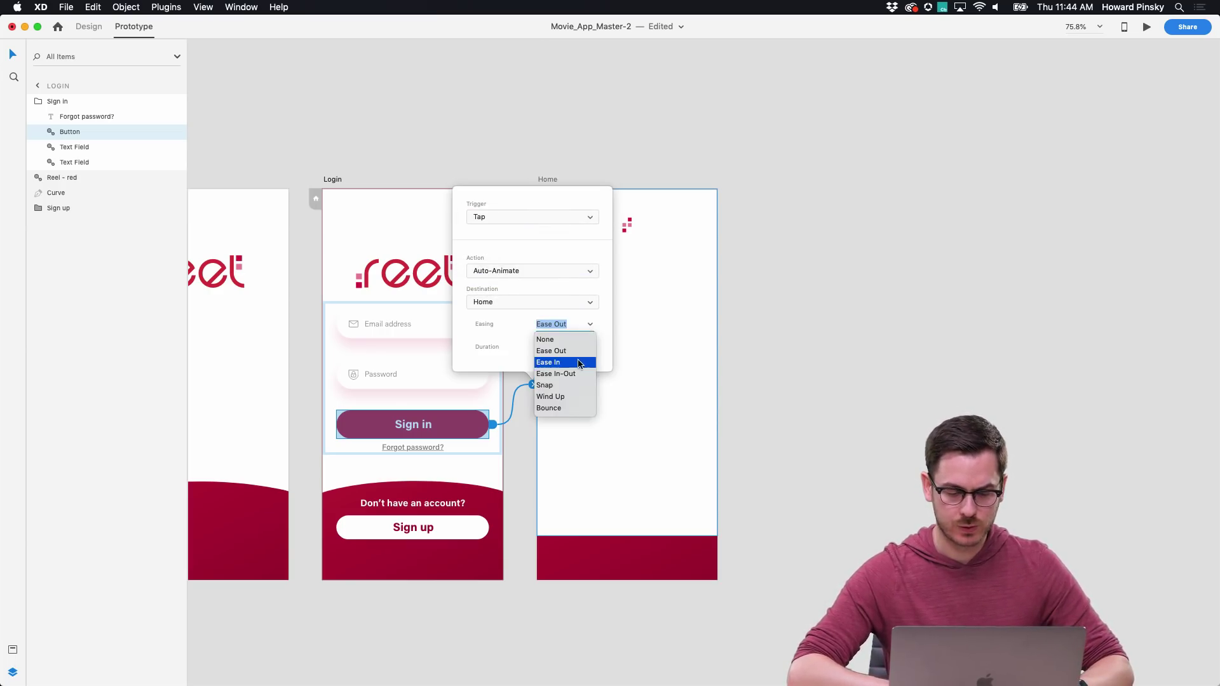
pyautogui.click(576, 373)
pyautogui.click(591, 347)
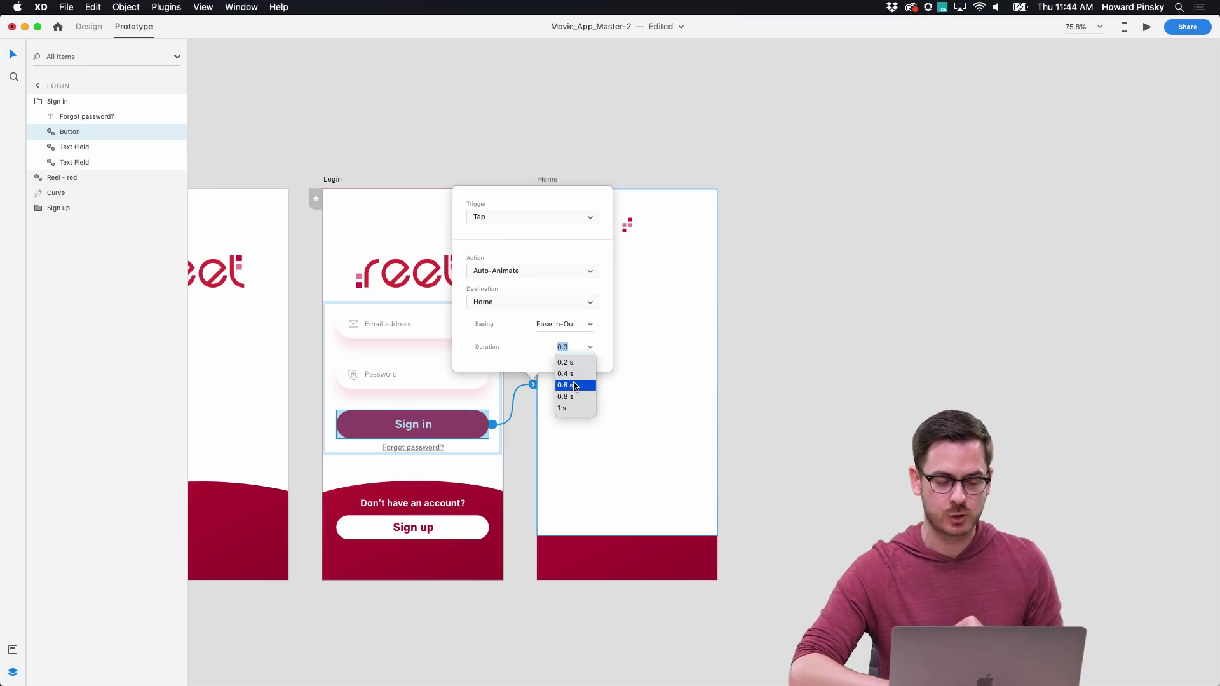
pyautogui.click(572, 384)
# Step: Preview the prototype from the Login artboard, test the Sign in transition to Home, and close the preview
pyautogui.click(386, 236)
pyautogui.press('super+Return')
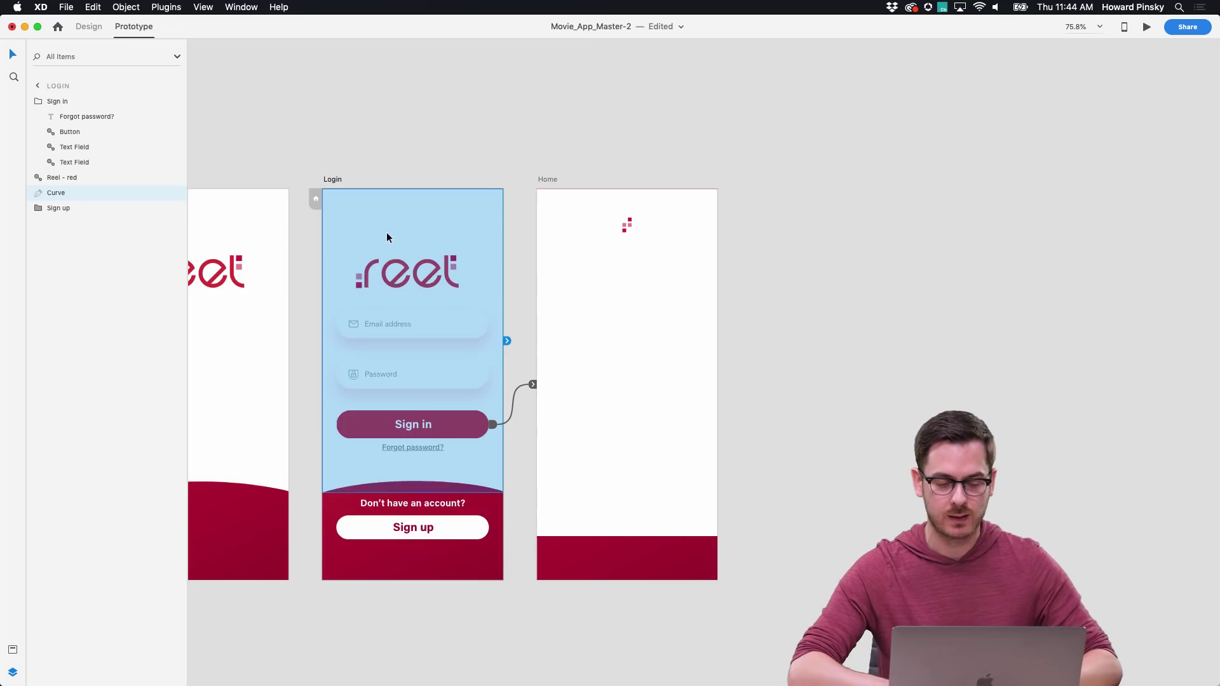
pyautogui.moveTo(401, 58); pyautogui.dragTo(620, 70)
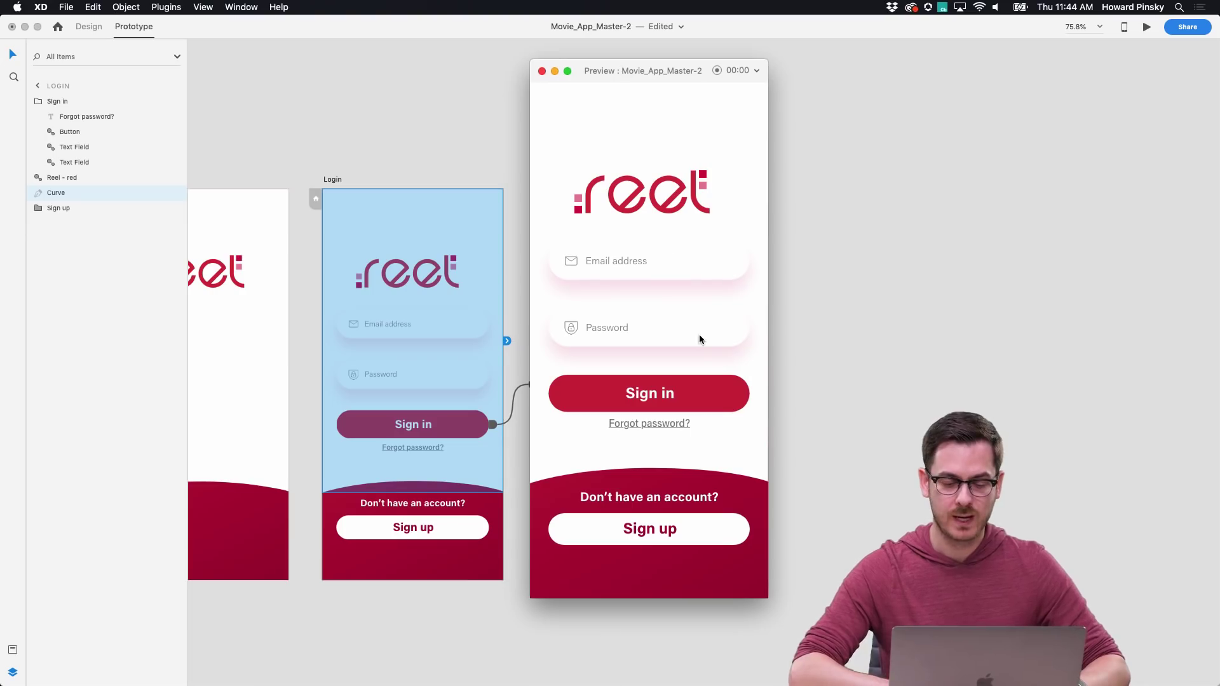
pyautogui.click(714, 395)
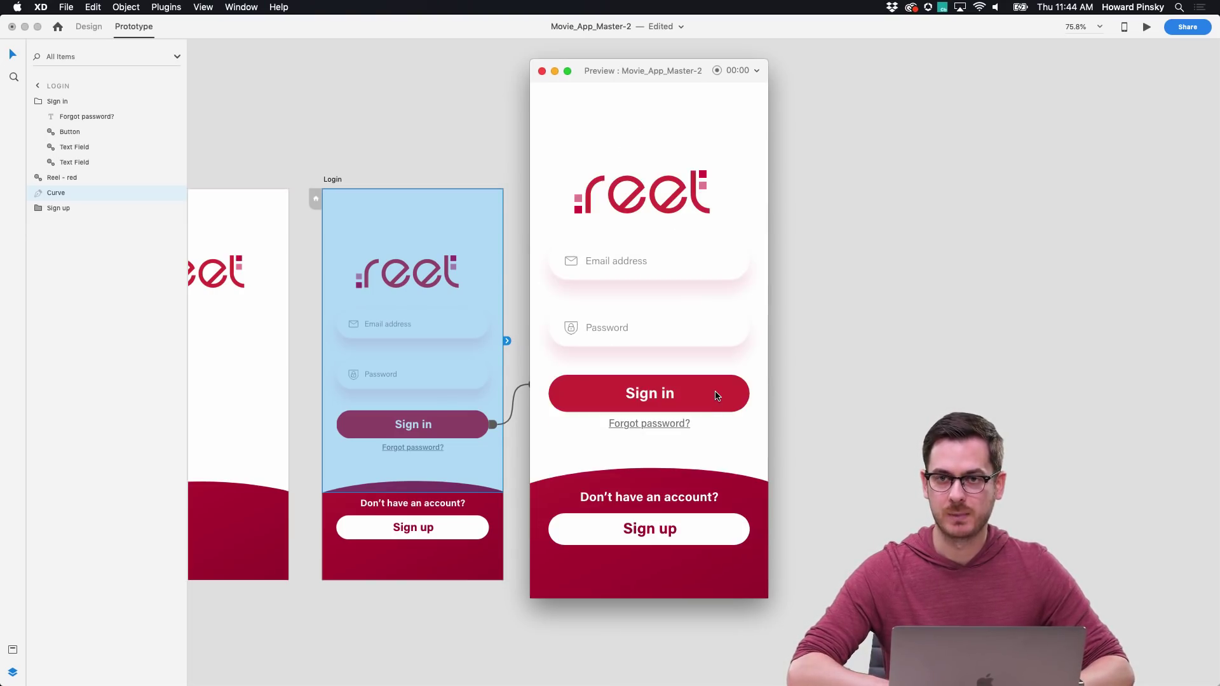
pyautogui.click(720, 398)
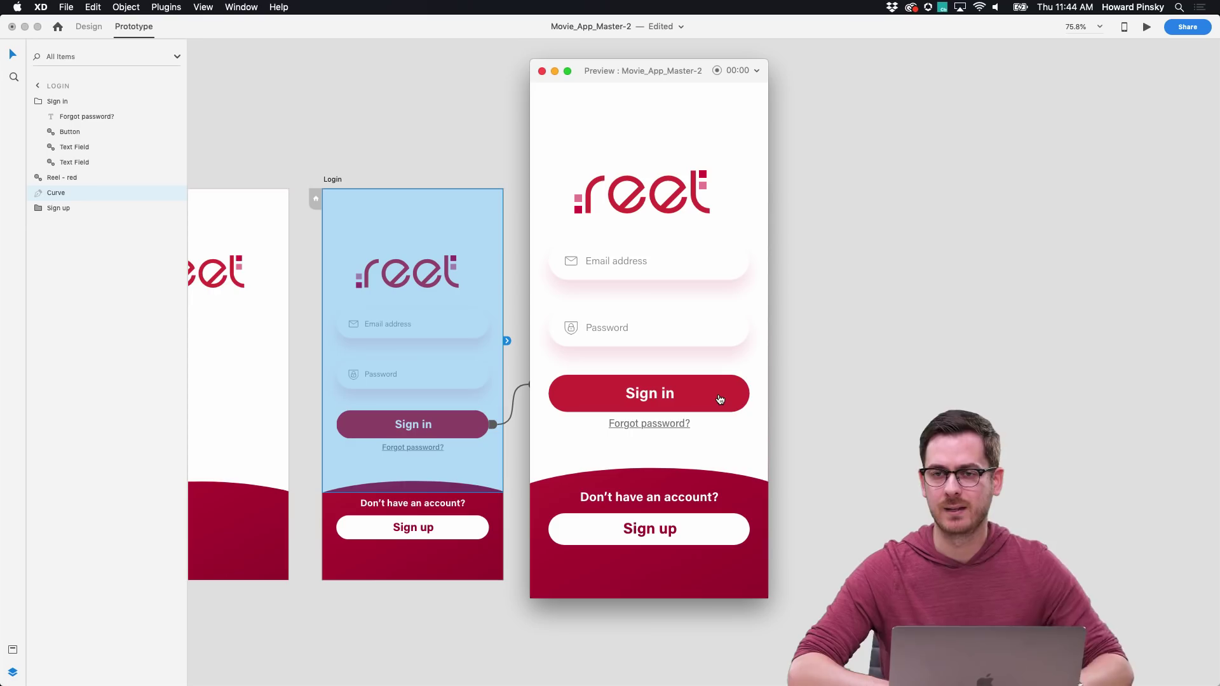
pyautogui.click(720, 398)
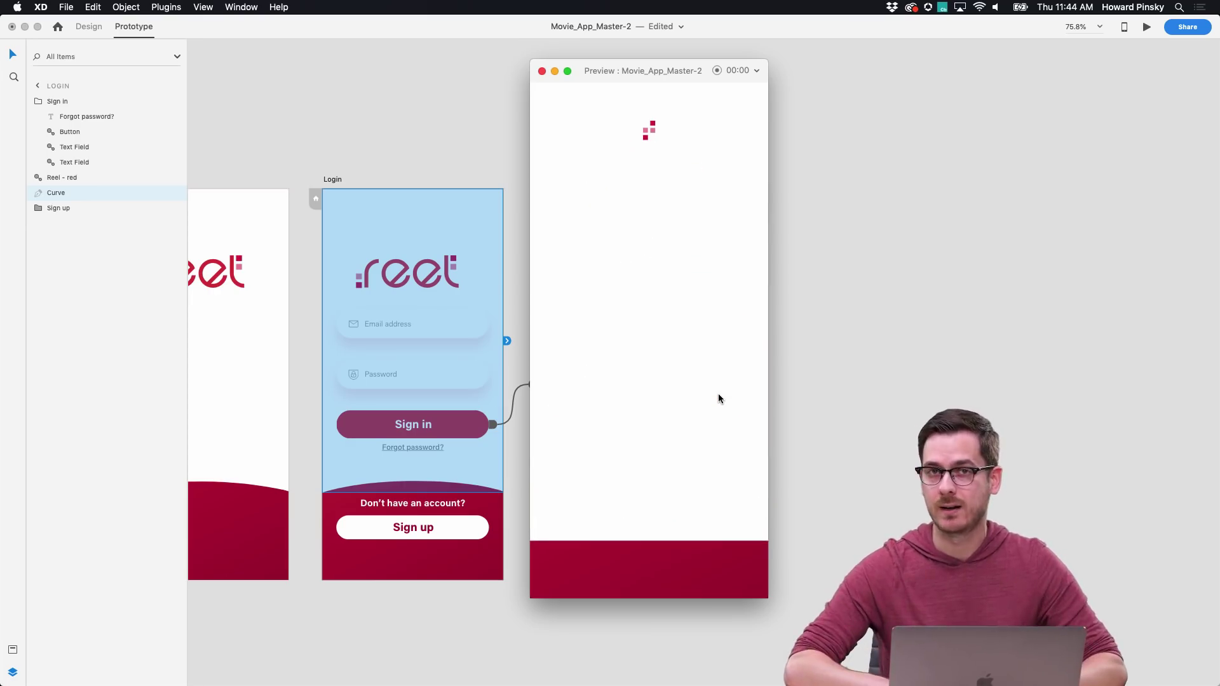
pyautogui.press('super+w')
# Step: Switch to Nucleo, search for home, and place the house-with-flag icon at the left of the Home artboard's red bottom bar
pyautogui.press('super+Tab')
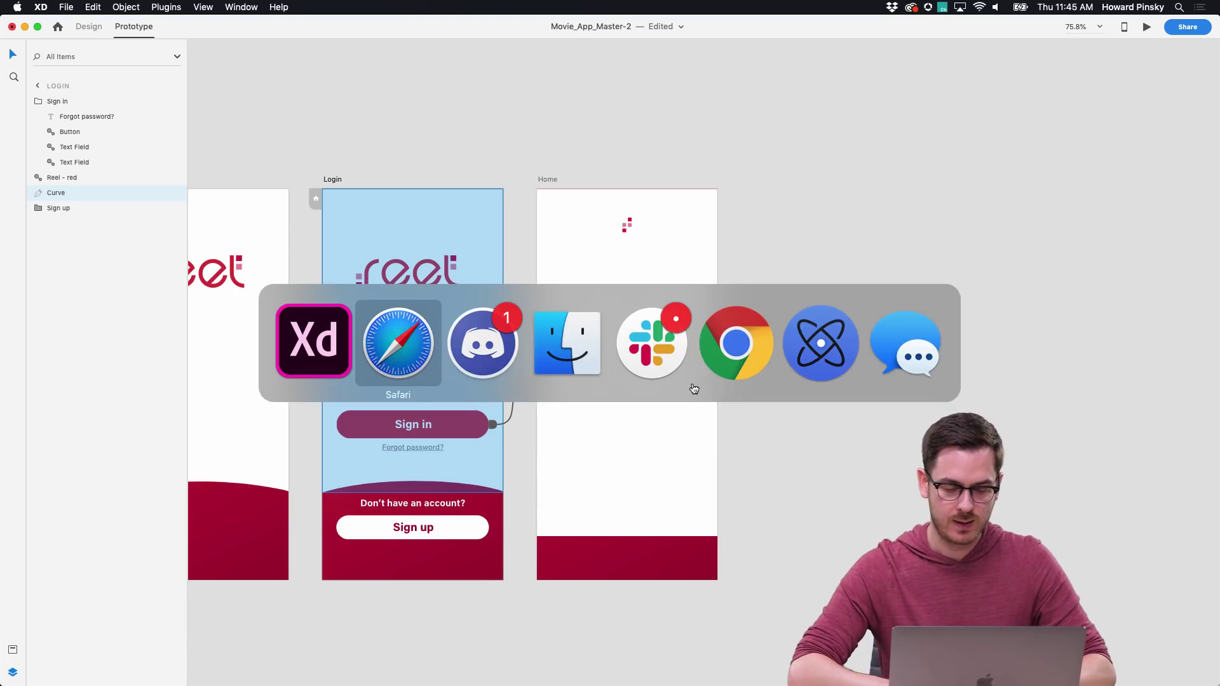
pyautogui.press('Escape')
pyautogui.scroll(5, 724, 593)
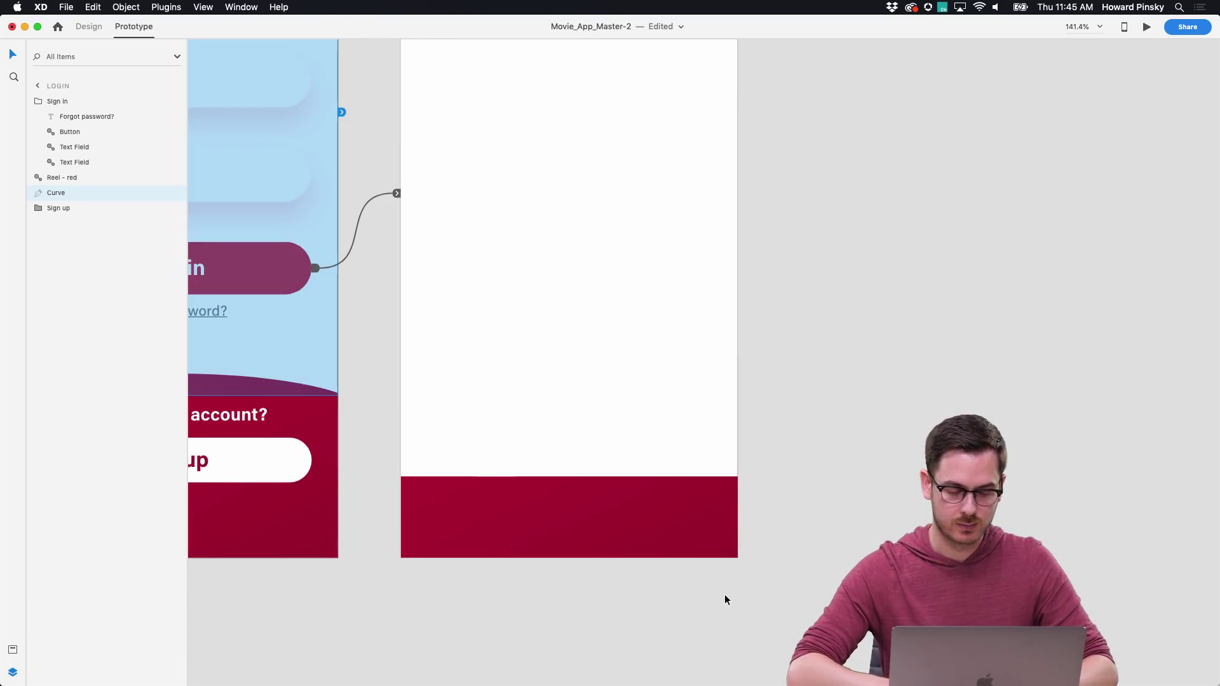
pyautogui.press('super+Tab')
pyautogui.click(820, 341)
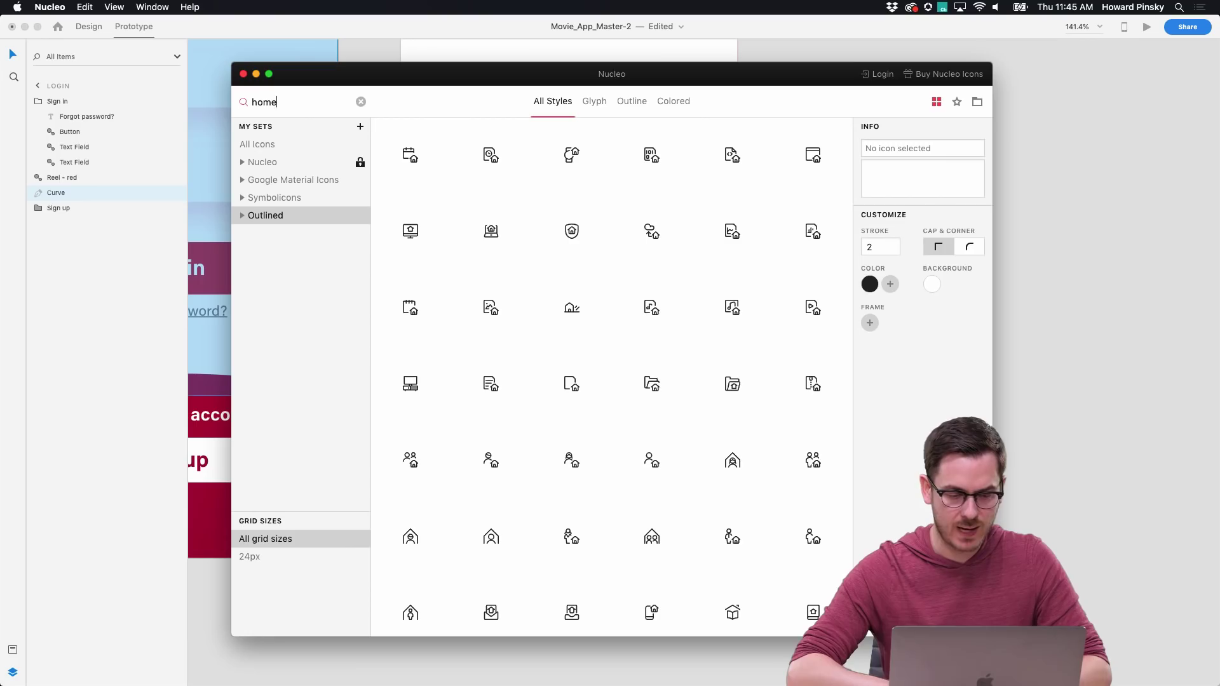
pyautogui.scroll(-5, 616, 252)
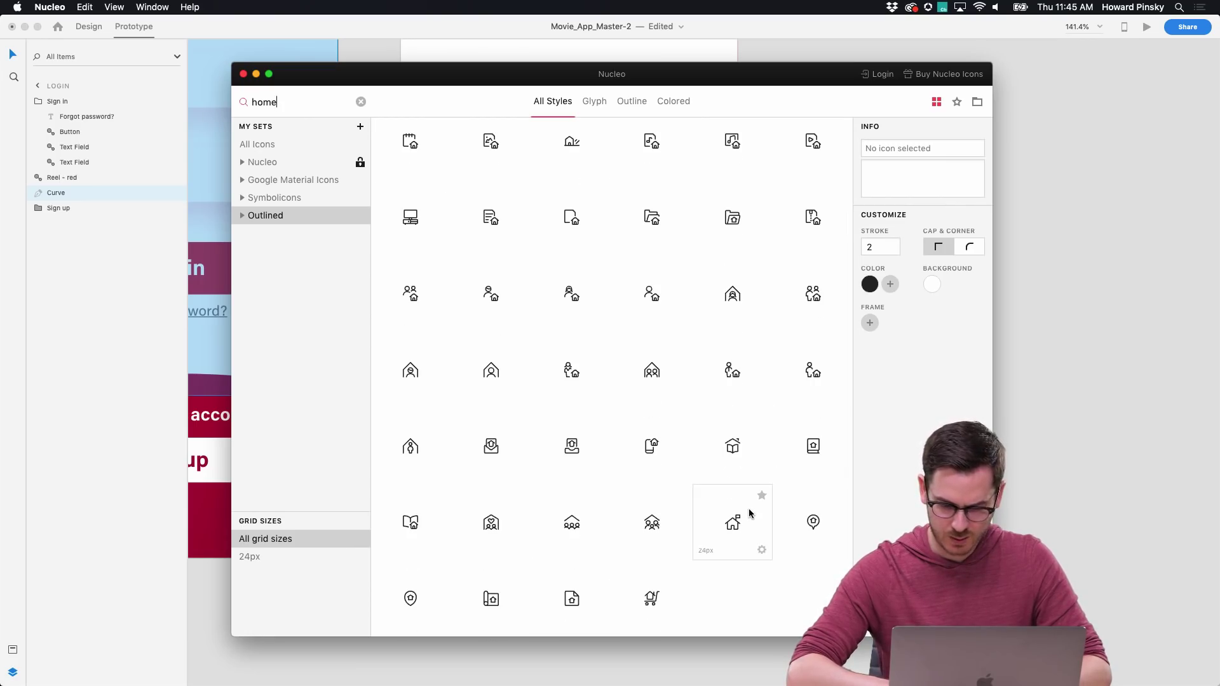
pyautogui.moveTo(760, 518); pyautogui.dragTo(541, 505)
pyautogui.moveTo(436, 528); pyautogui.dragTo(437, 528)
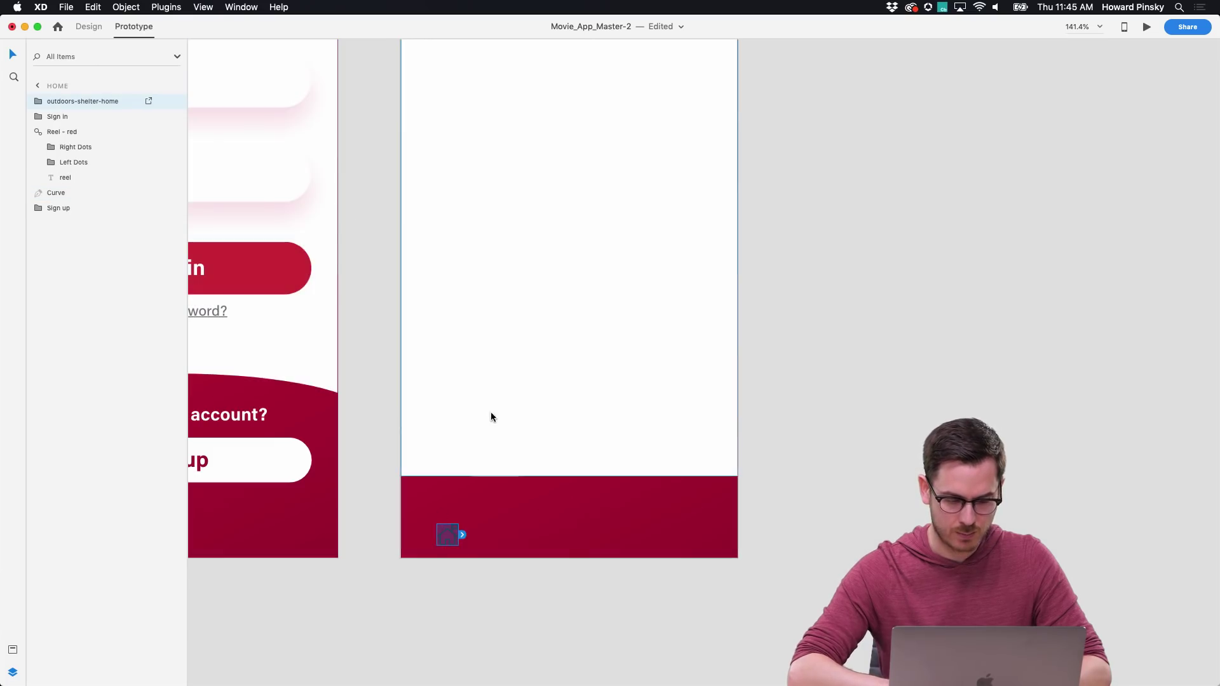
# Step: Search Nucleo for heart and user, placing a framed heart icon and a user-signal icon on the Home artboard's bottom bar
pyautogui.press('BackSpace')
pyautogui.press('BackSpace')
pyautogui.press('BackSpace')
pyautogui.press('BackSpace')
pyautogui.write('heart')
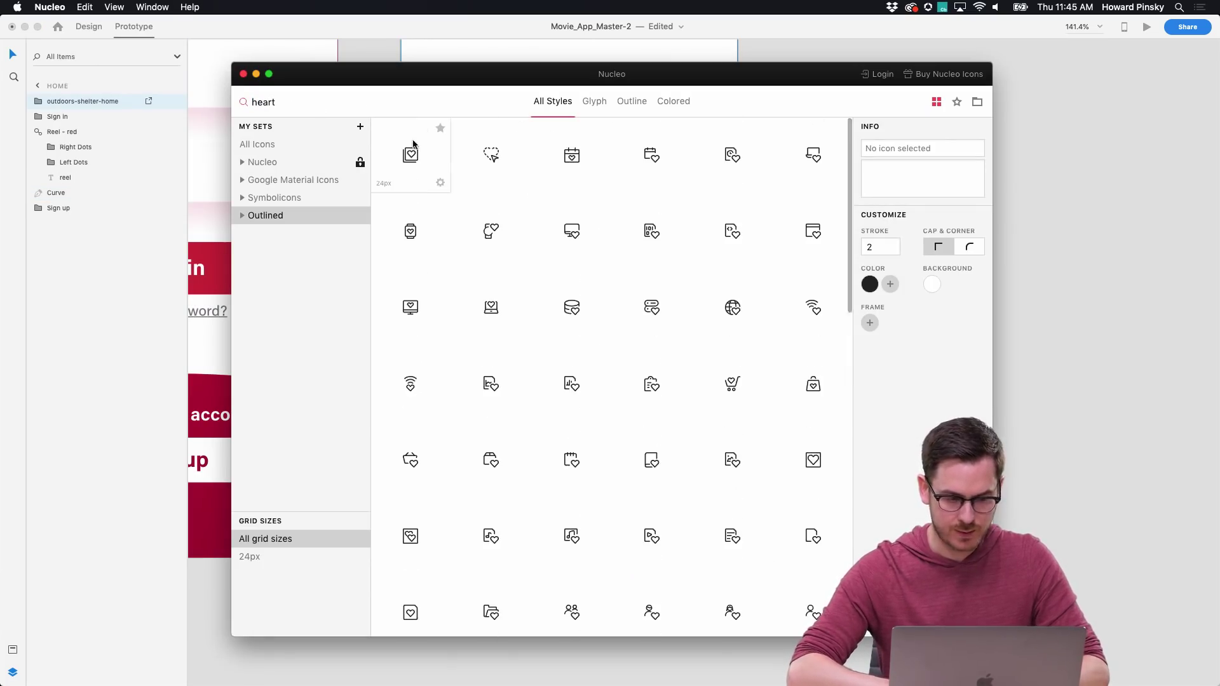
pyautogui.moveTo(411, 183); pyautogui.dragTo(531, 509)
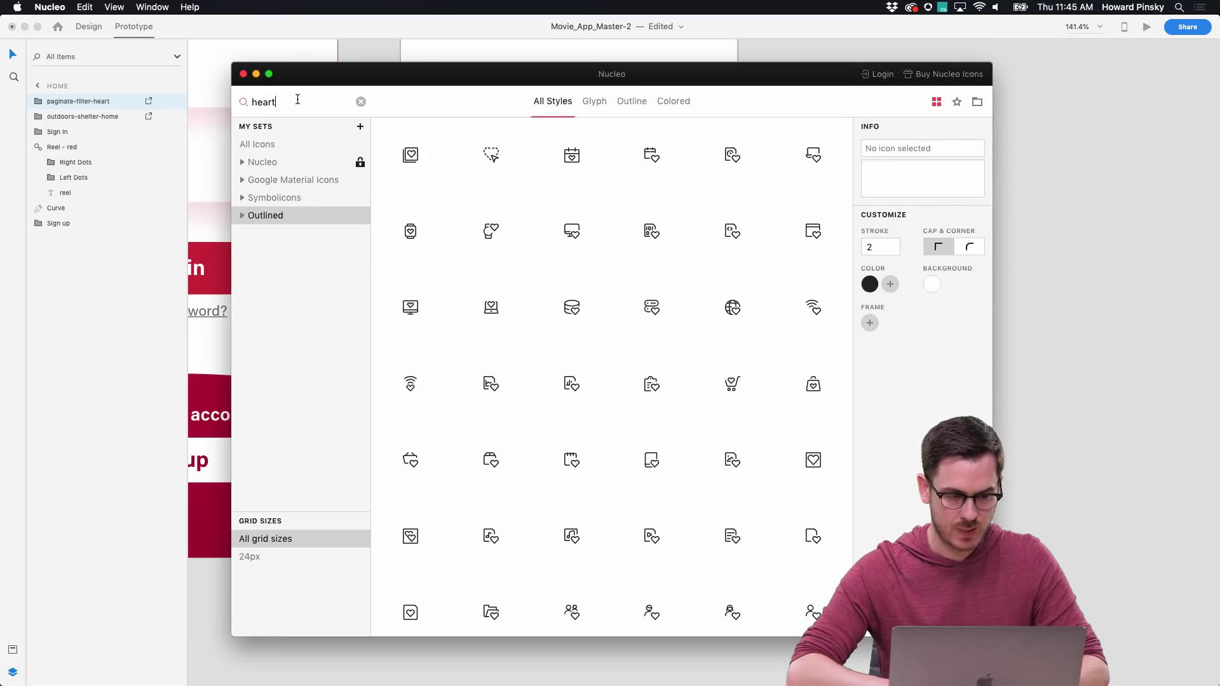
pyautogui.write('user')
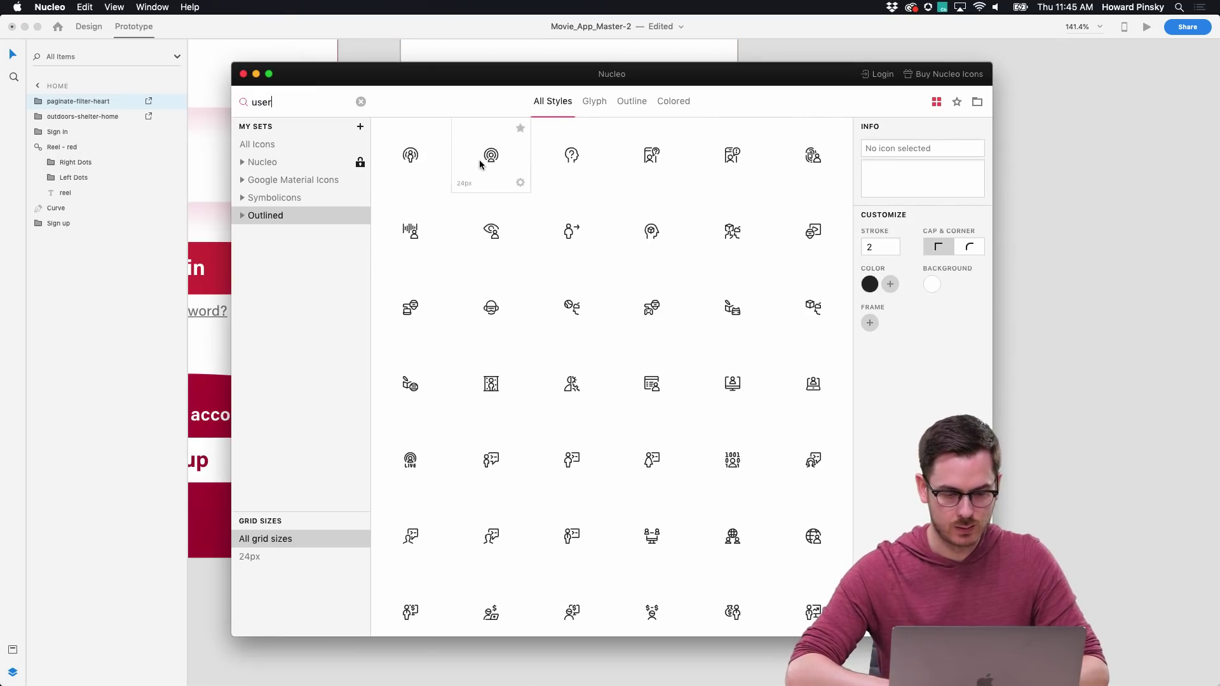
pyautogui.moveTo(410, 161); pyautogui.dragTo(642, 506)
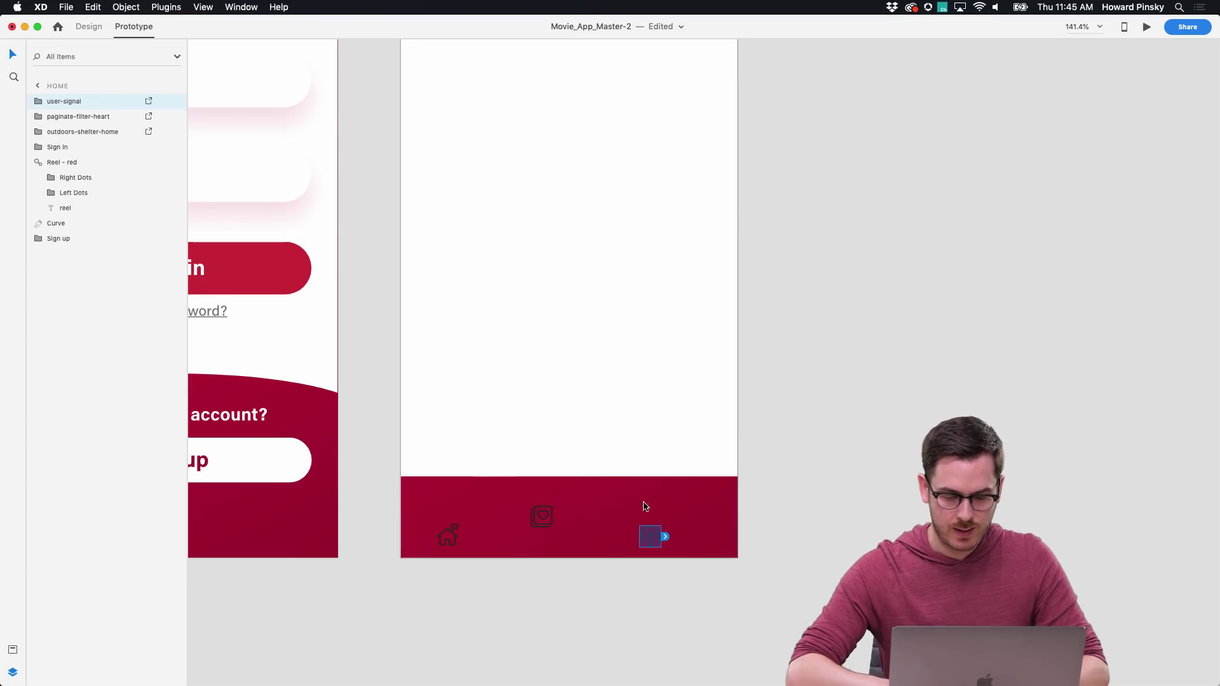
# Step: Examine the icons in the design system artboard and return to the Home artboard's bottom bar
pyautogui.hscroll(-2, 591, 509)
pyautogui.hscroll(-1, 590, 509)
pyautogui.scroll(-5, 589, 509)
pyautogui.hscroll(-15, 590, 510)
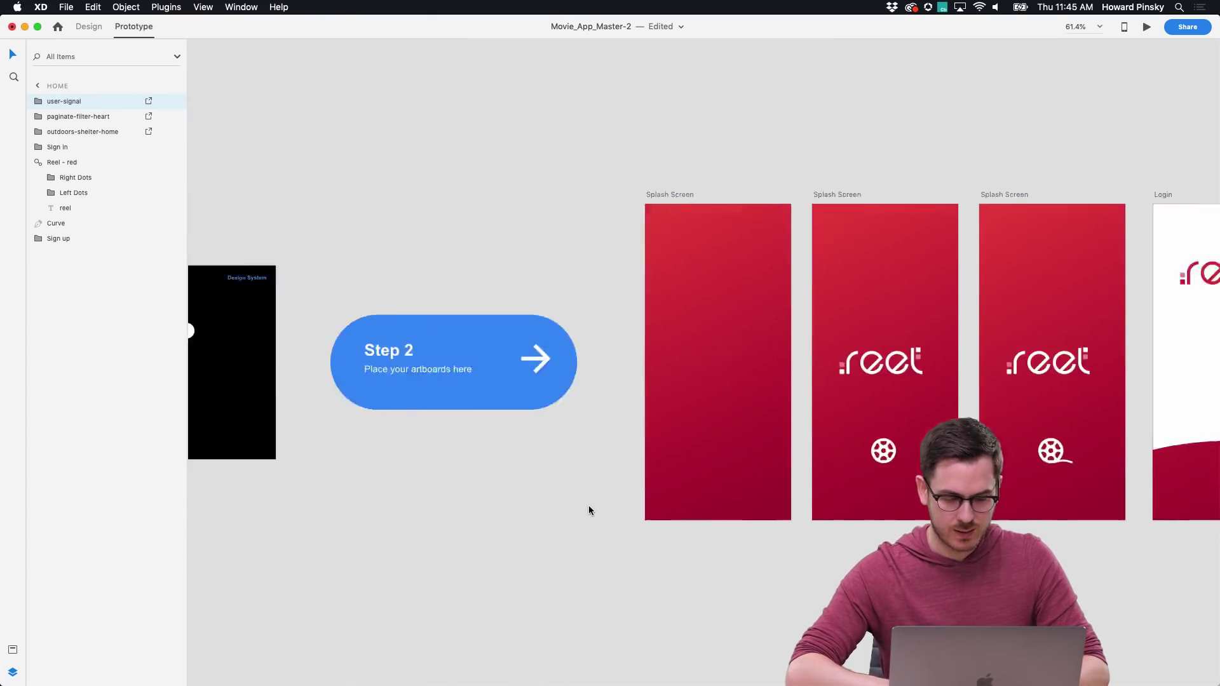
pyautogui.hscroll(-20, 589, 510)
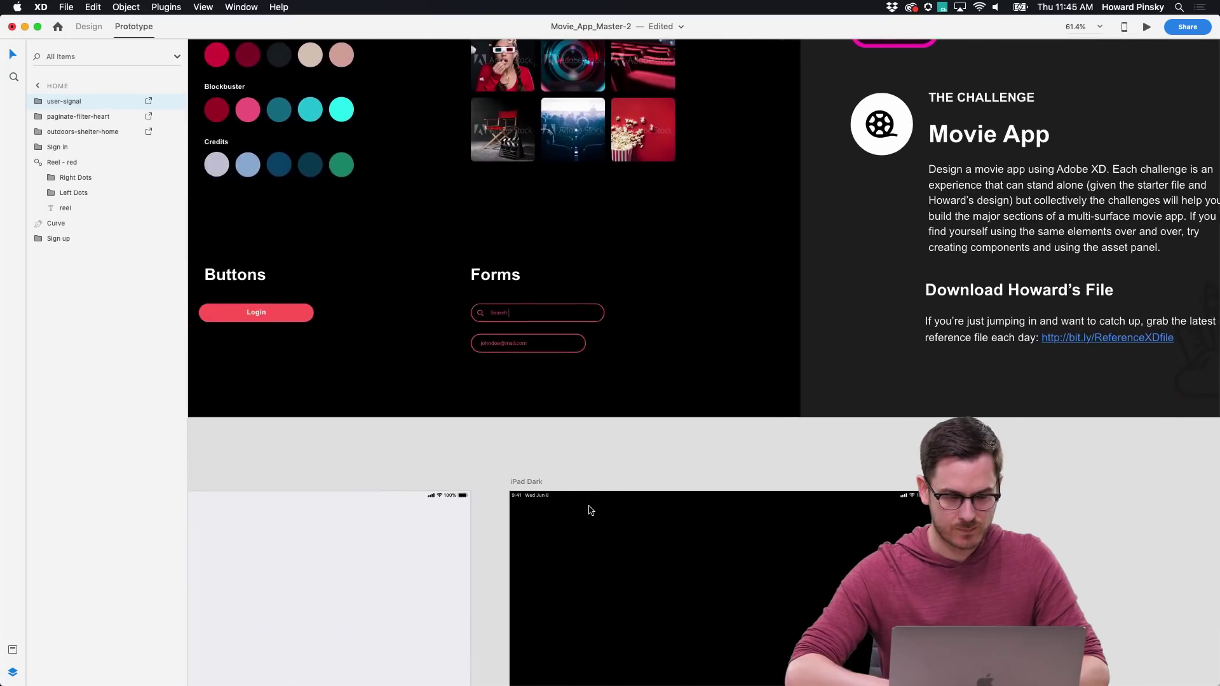
pyautogui.hscroll(-2, 588, 507)
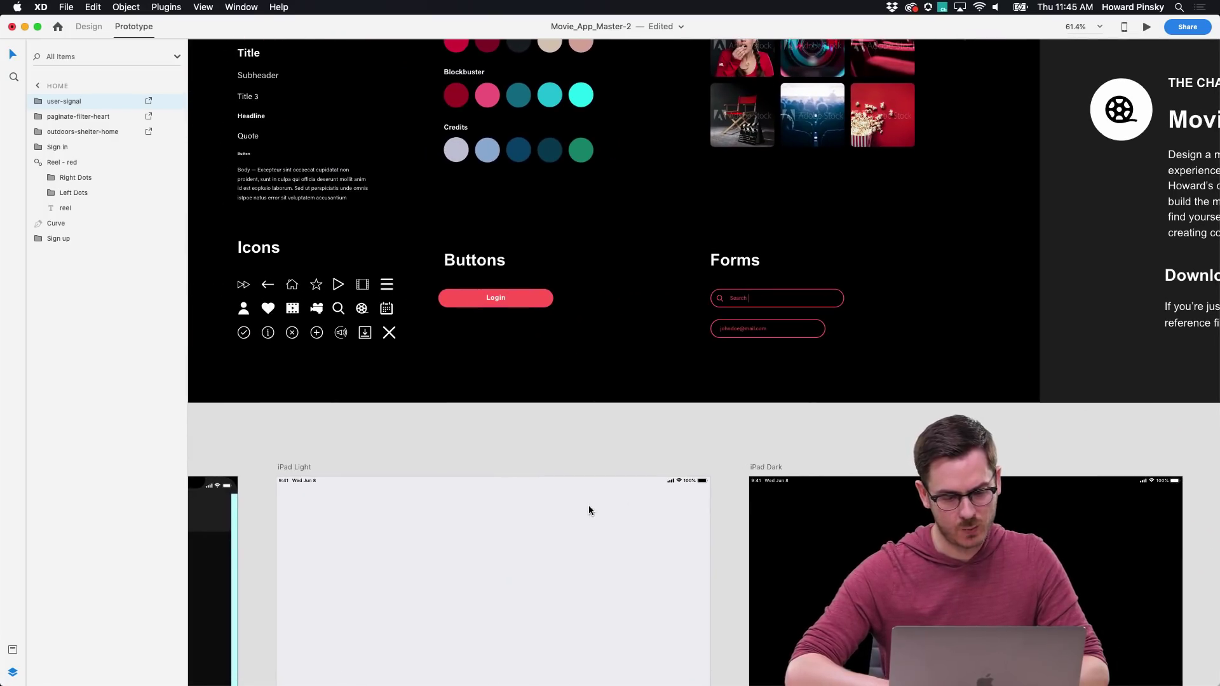
pyautogui.hscroll(20, 588, 509)
pyautogui.scroll(-15, 588, 507)
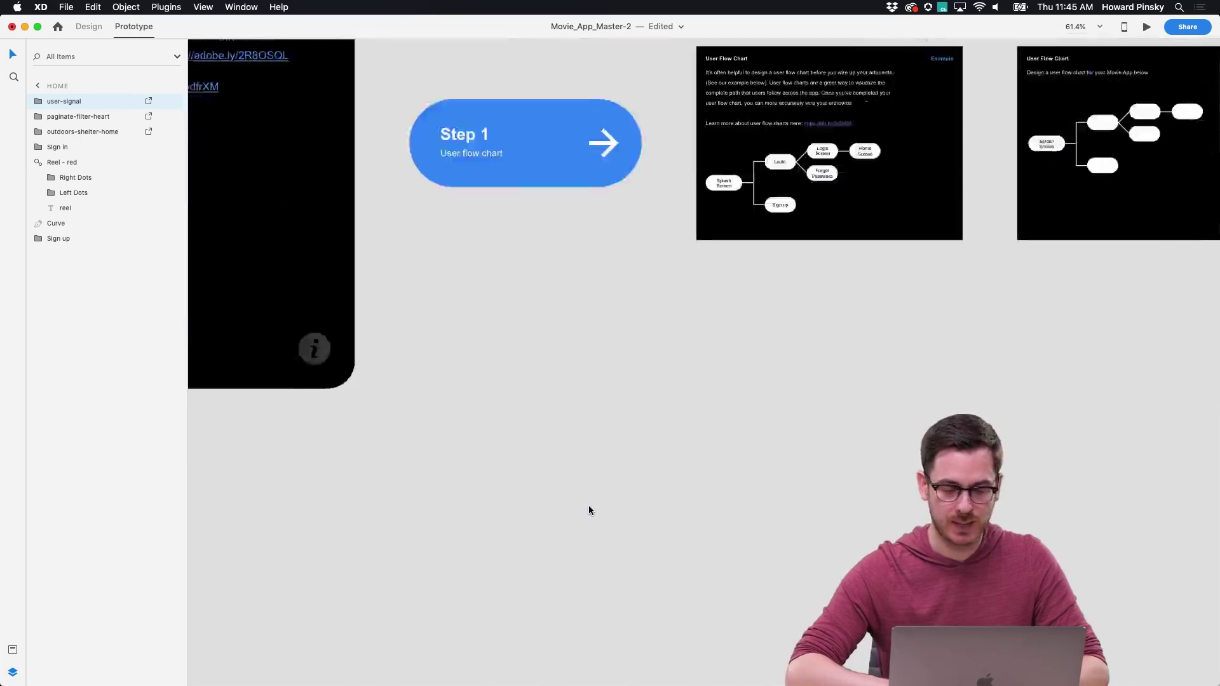
pyautogui.hscroll(5, 588, 507)
pyautogui.scroll(5, 742, 289)
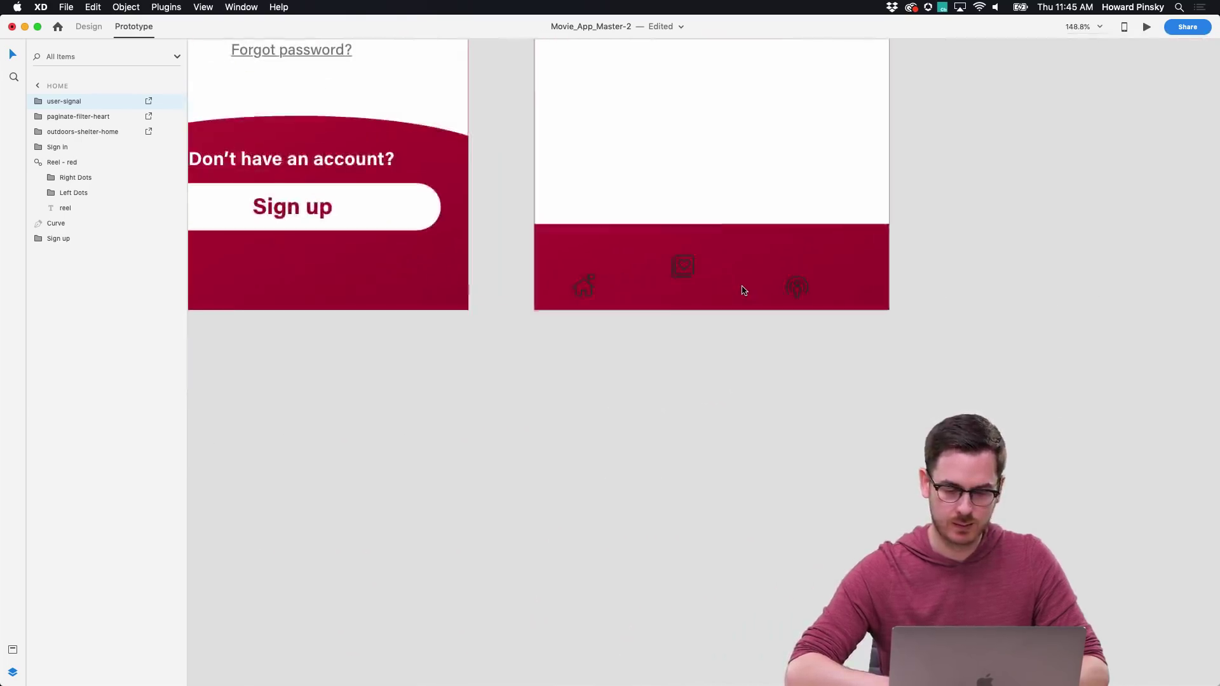
# Step: Search Nucleo for play and place the circled play icon between the house and heart icons on Home's bottom bar
pyautogui.hotkey('ctrl', 'alt', 'n')
pyautogui.write('play')
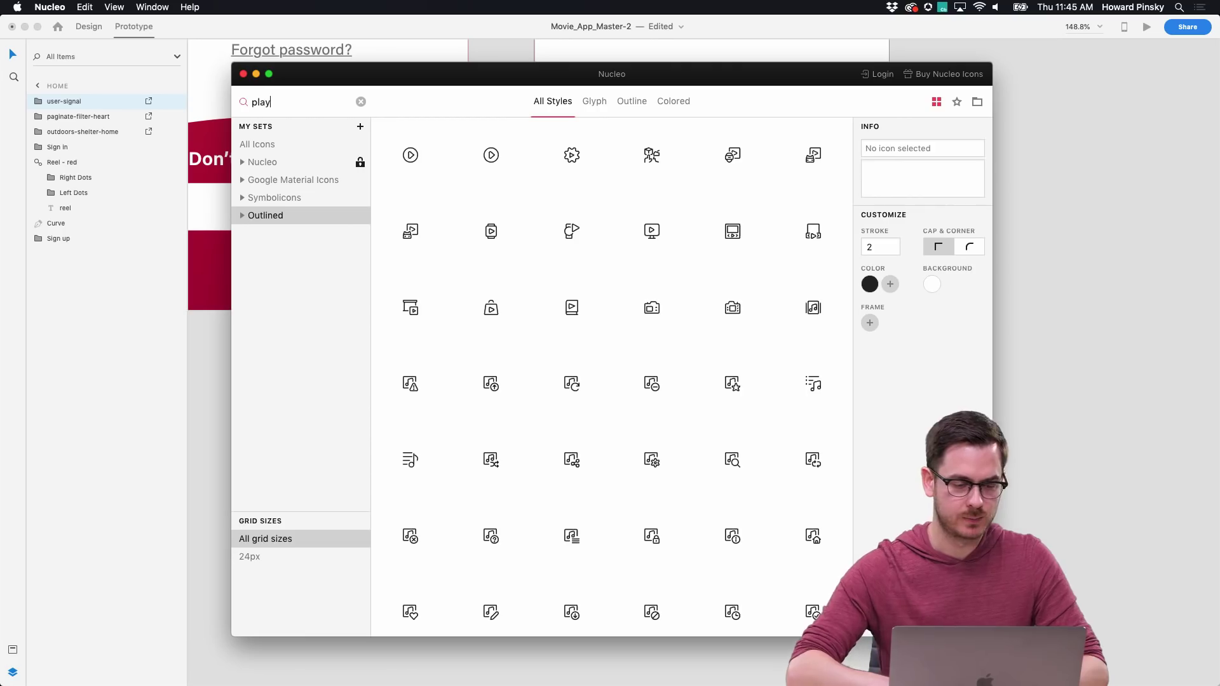
pyautogui.moveTo(410, 155); pyautogui.dragTo(633, 270)
# Step: In Design mode, turn off Responsive Resize for the four bottom-bar icons and set their size to 35 by 35
pyautogui.click(89, 26)
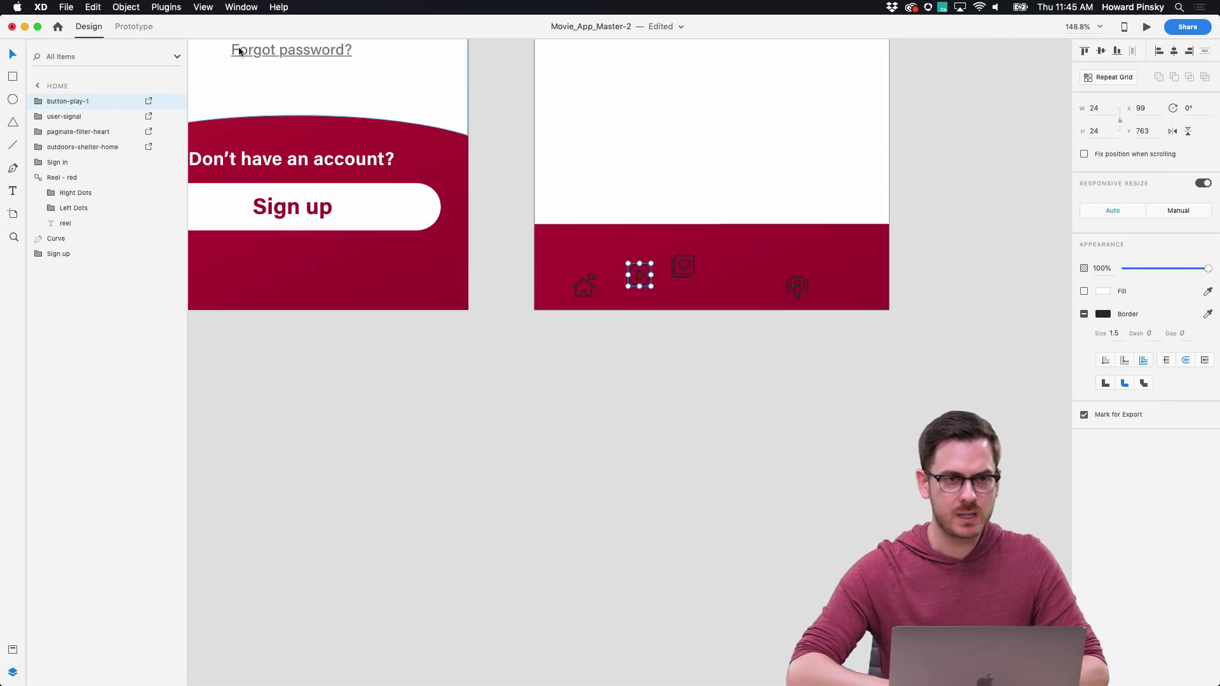
pyautogui.scroll(5, 530, 152)
pyautogui.moveTo(452, 308); pyautogui.dragTo(882, 413)
pyautogui.click(1198, 181)
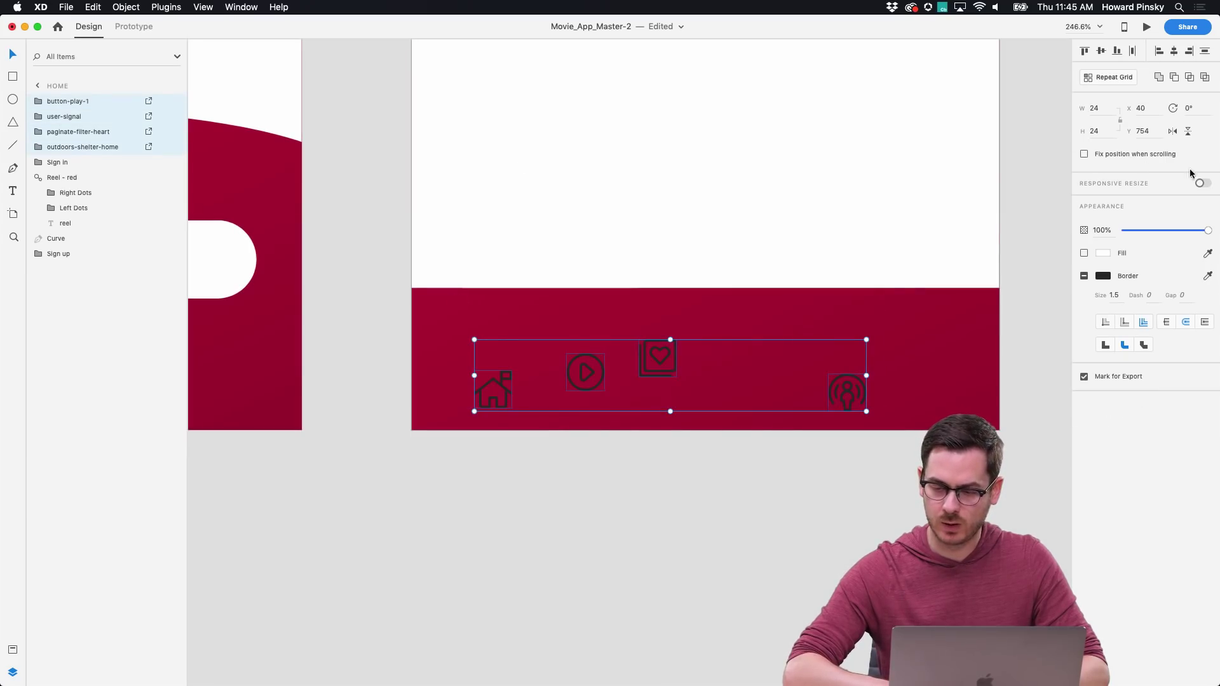
pyautogui.click(1106, 111)
pyautogui.write('40')
pyautogui.press('Return')
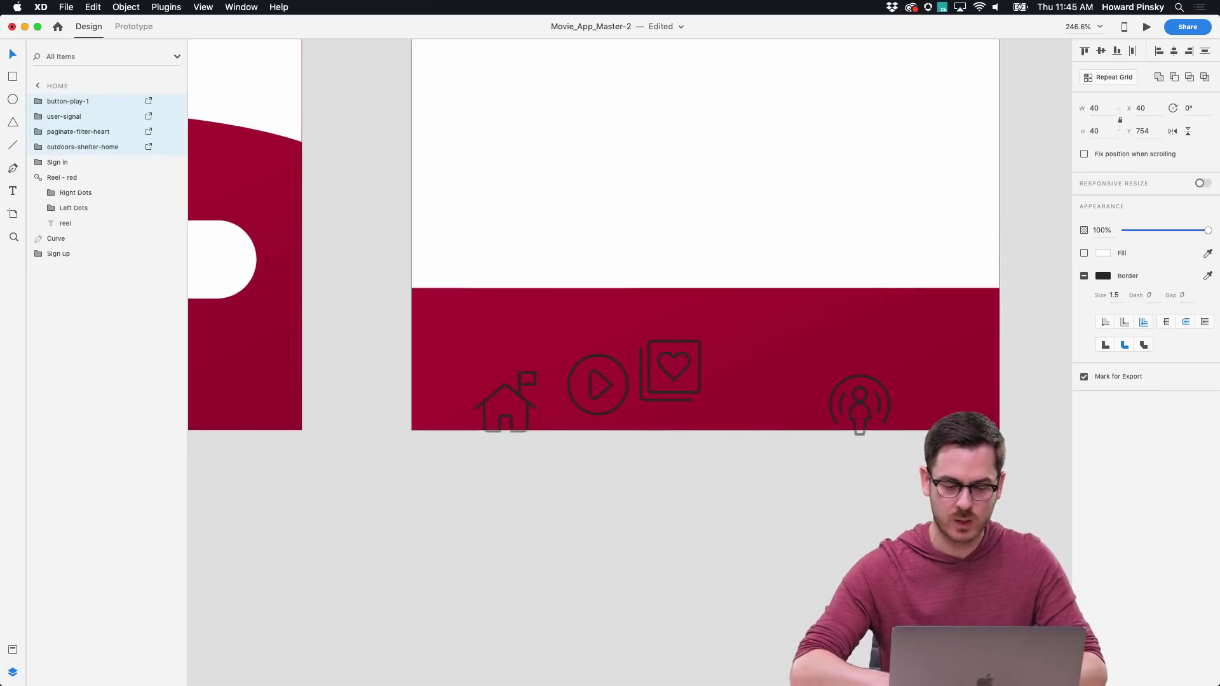
pyautogui.click(1103, 106)
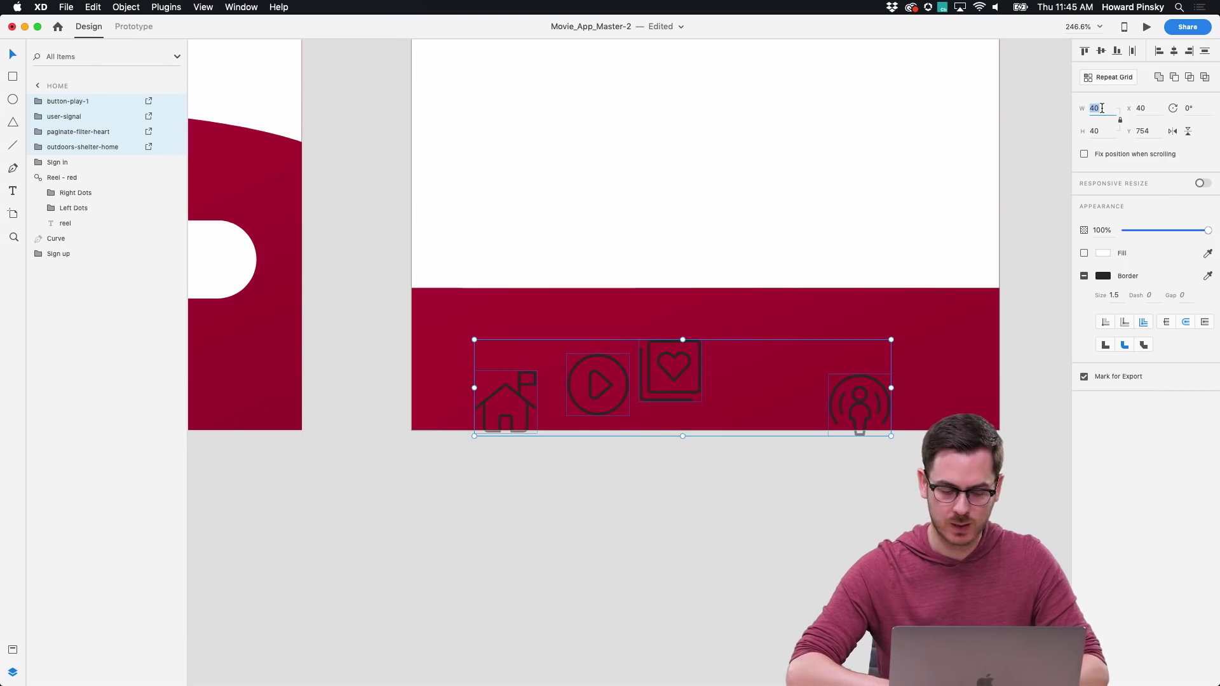
pyautogui.write('35')
pyautogui.press('Return')
# Step: Give the four bottom-bar icons a white ffffff border and align them vertically on their middles
pyautogui.click(1103, 275)
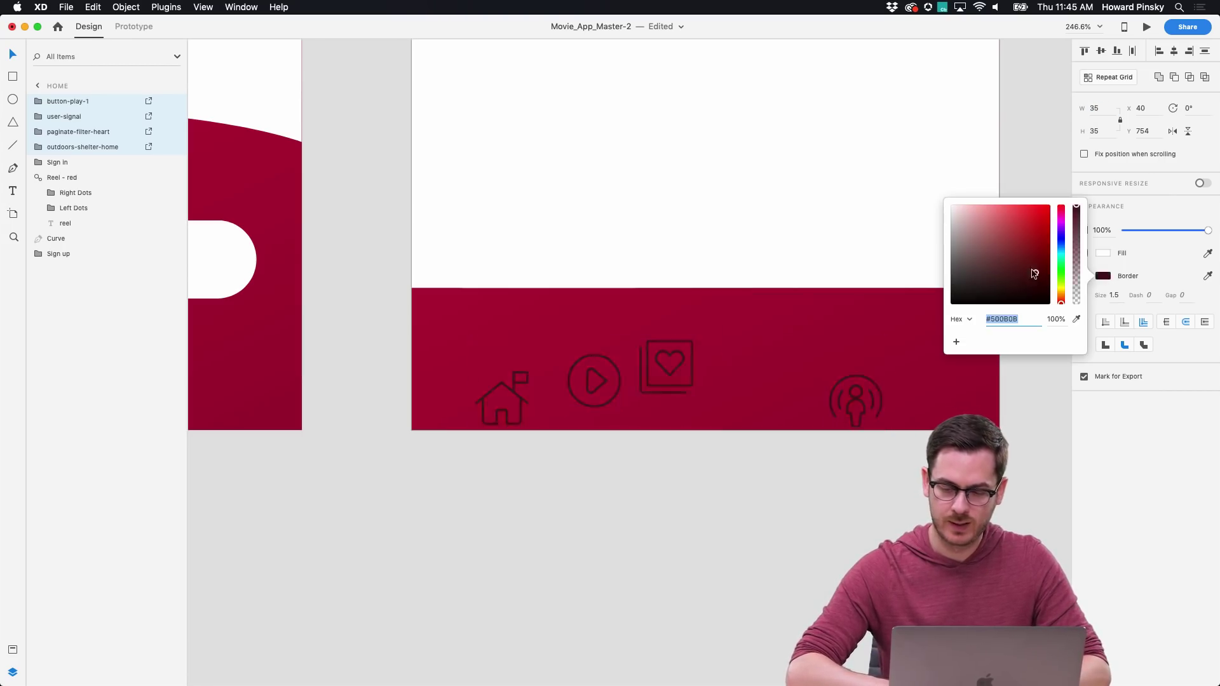
pyautogui.write('ffffff')
pyautogui.press('Return')
pyautogui.click(1108, 435)
pyautogui.click(1101, 50)
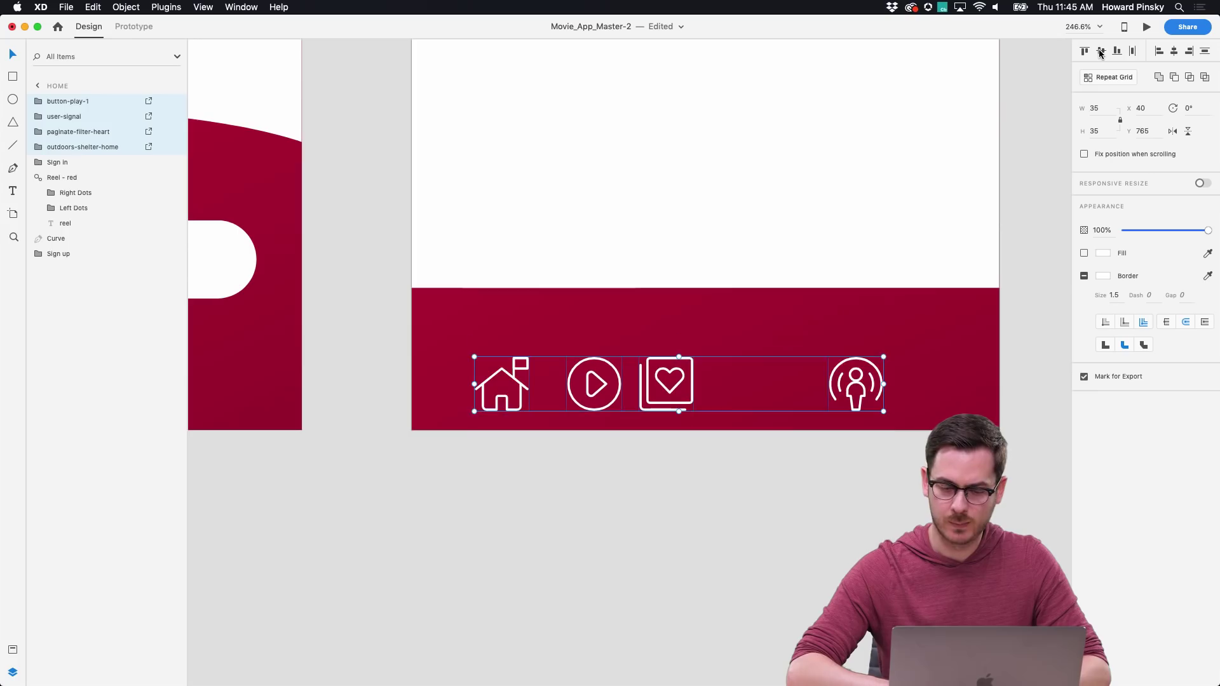
# Step: Move the house icon up to the left margin guide and the user-signal icon up to the right margin guide on Home's bottom bar
pyautogui.click(542, 382)
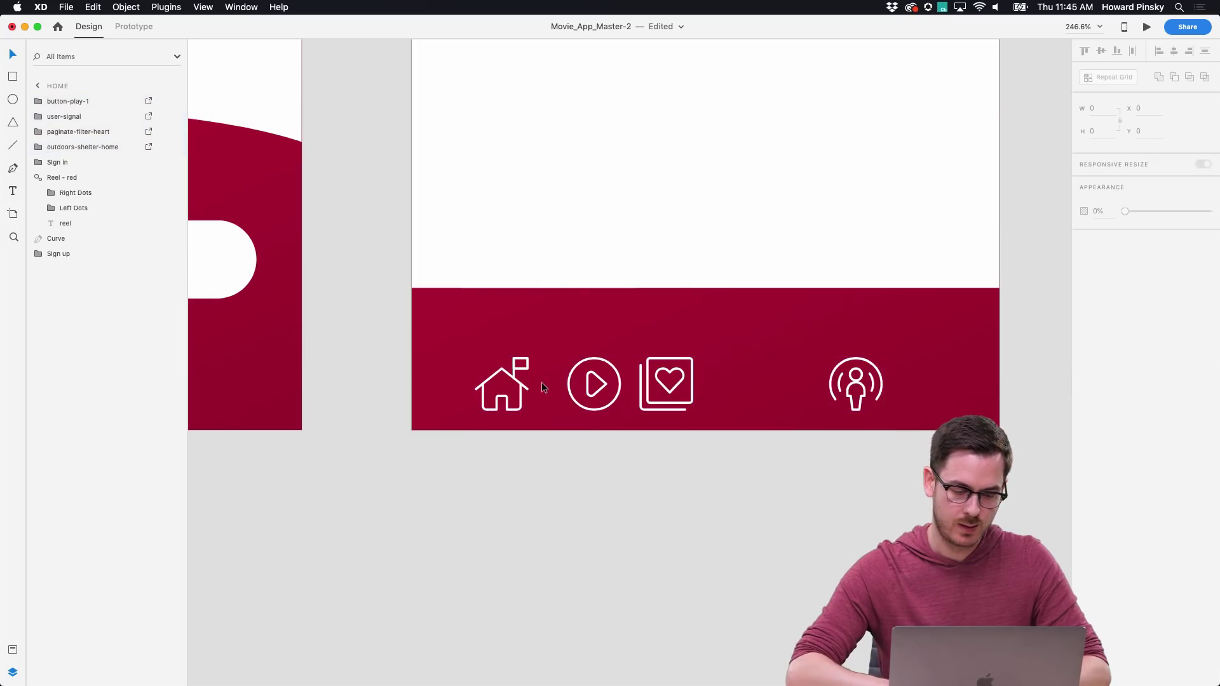
pyautogui.click(522, 381)
pyautogui.moveTo(520, 379); pyautogui.dragTo(500, 341)
pyautogui.moveTo(882, 375); pyautogui.dragTo(952, 340)
pyautogui.hscroll(2, 426, 314)
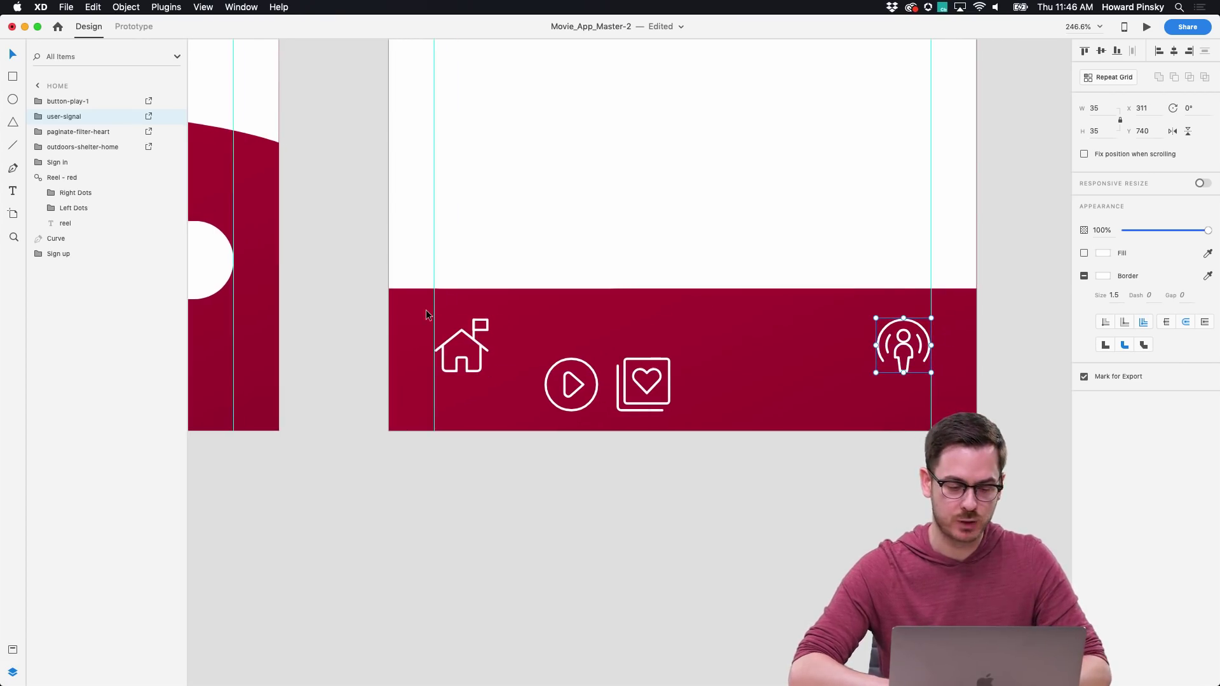
# Step: Align the four bottom-bar icons on their middles with equal horizontal spacing, and raise them slightly within the bar
pyautogui.moveTo(425, 314); pyautogui.dragTo(953, 395)
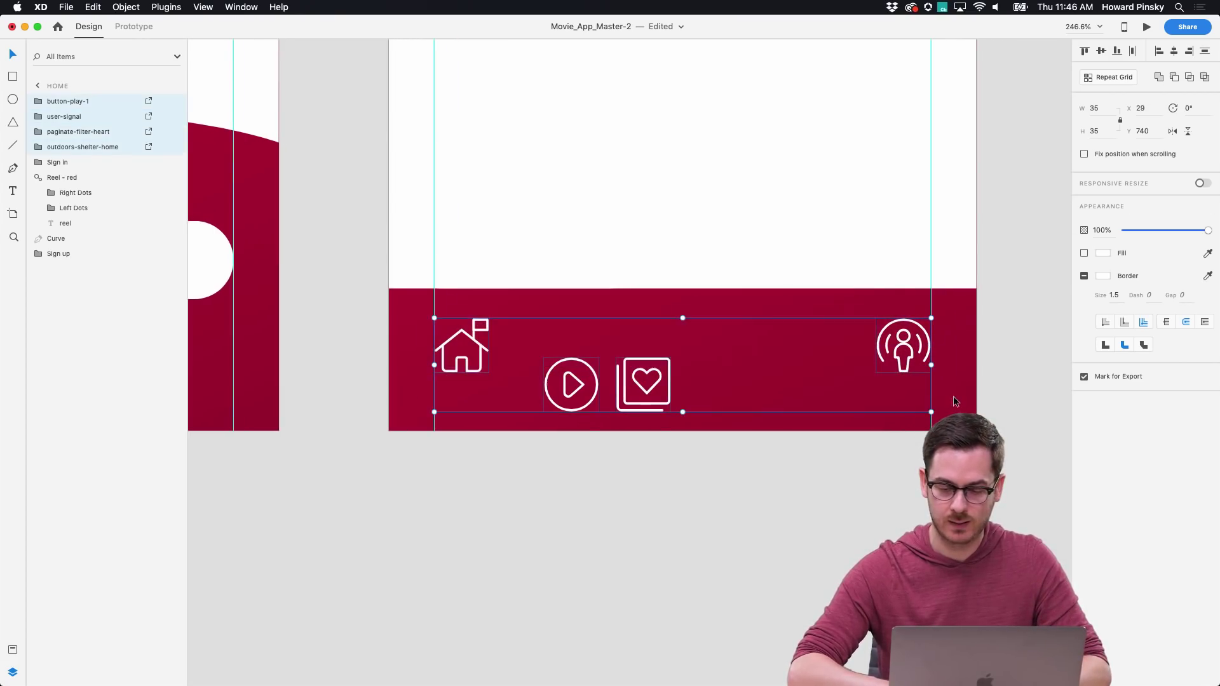
pyautogui.click(1102, 54)
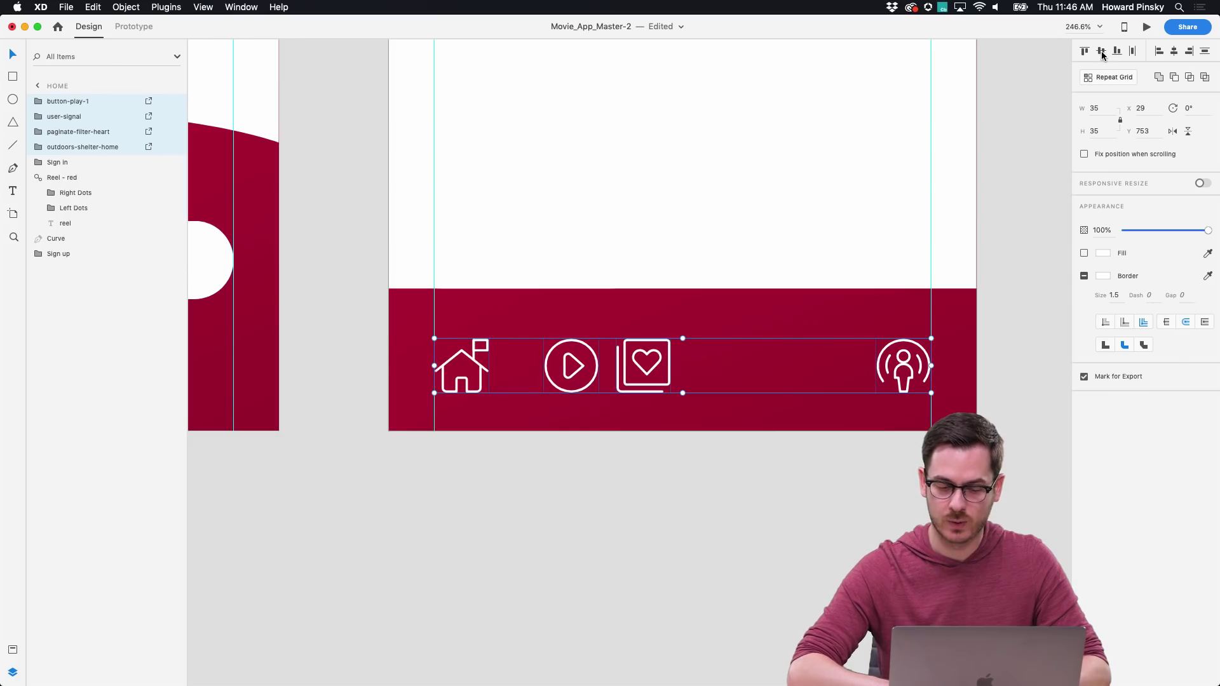
pyautogui.click(1134, 52)
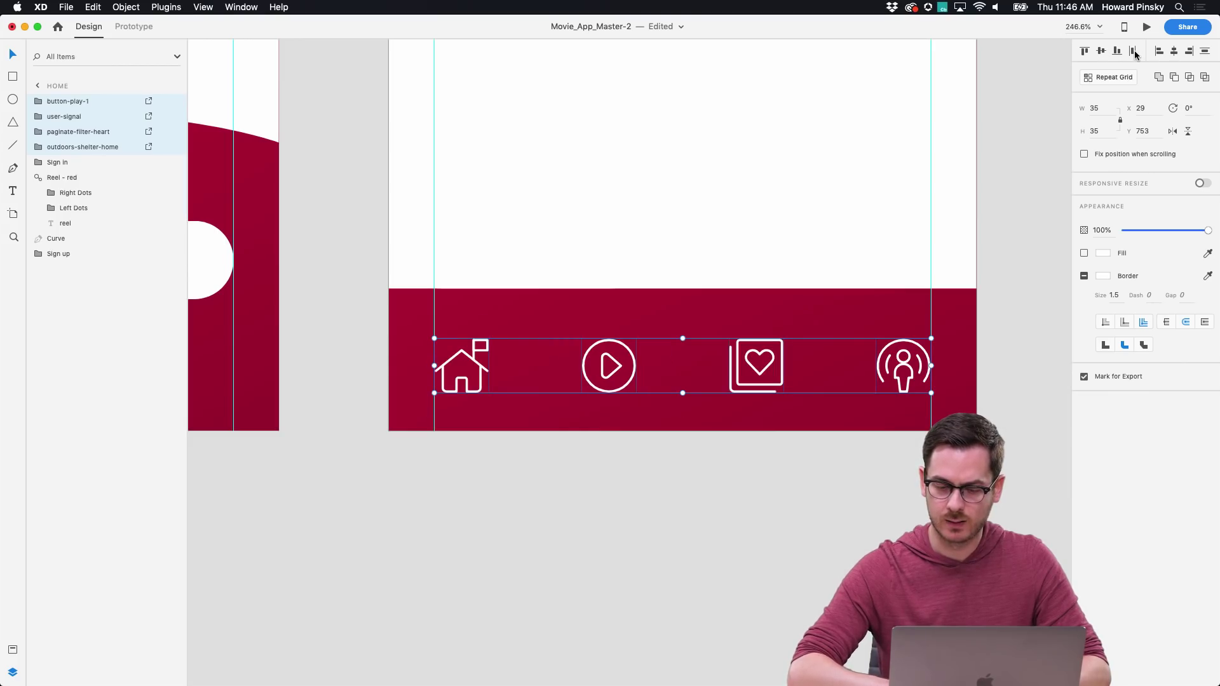
pyautogui.moveTo(768, 363); pyautogui.dragTo(771, 334)
pyautogui.click(776, 508)
pyautogui.press('super+minus')
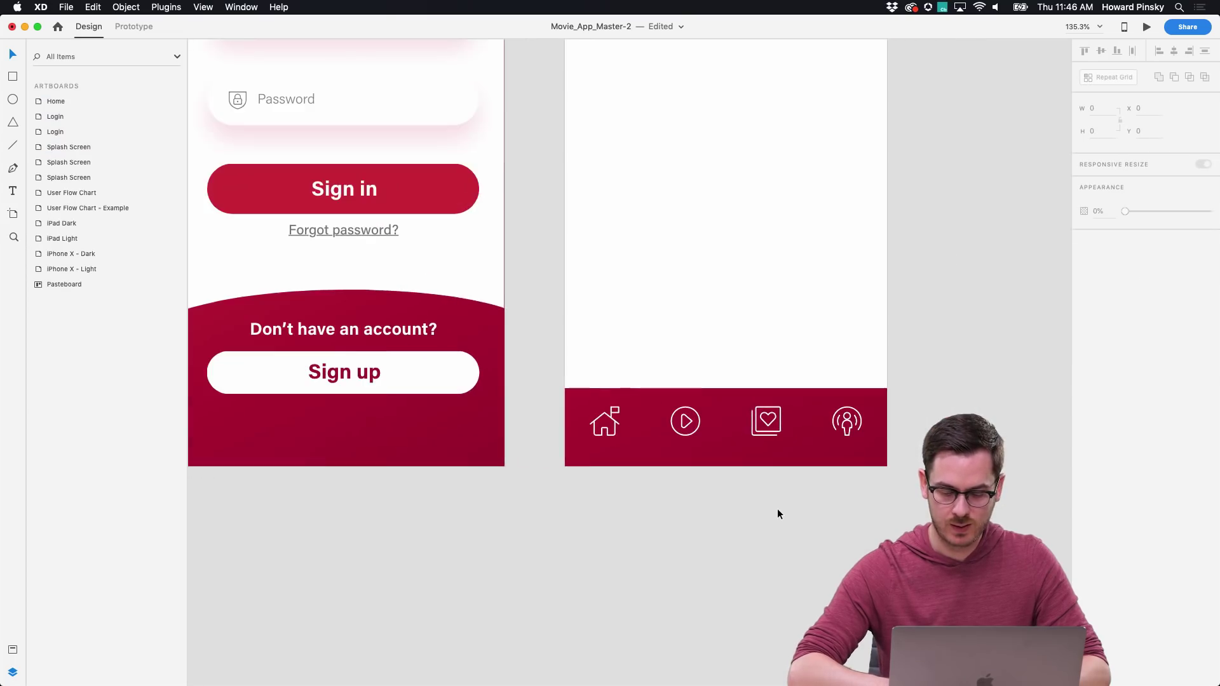
# Step: Draw a rectangle about 271 by 156 below the logo dots on the Home artboard and place it against the left margin guide
pyautogui.hscroll(5, 777, 513)
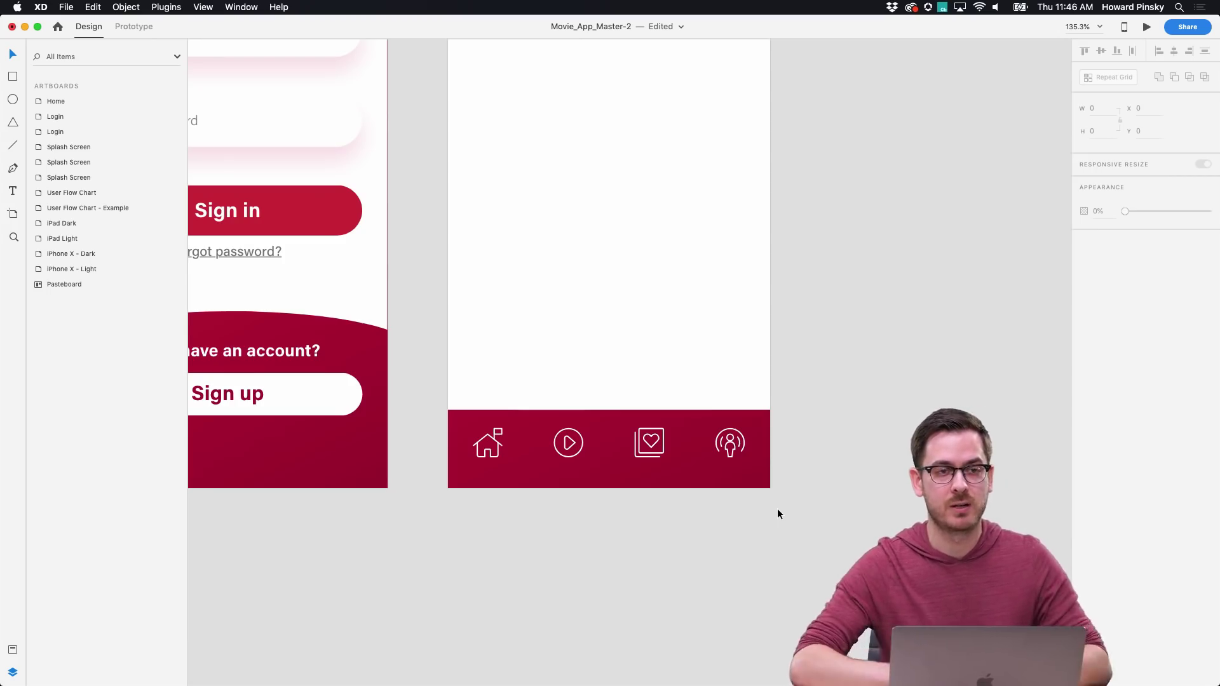
pyautogui.scroll(4, 810, 387)
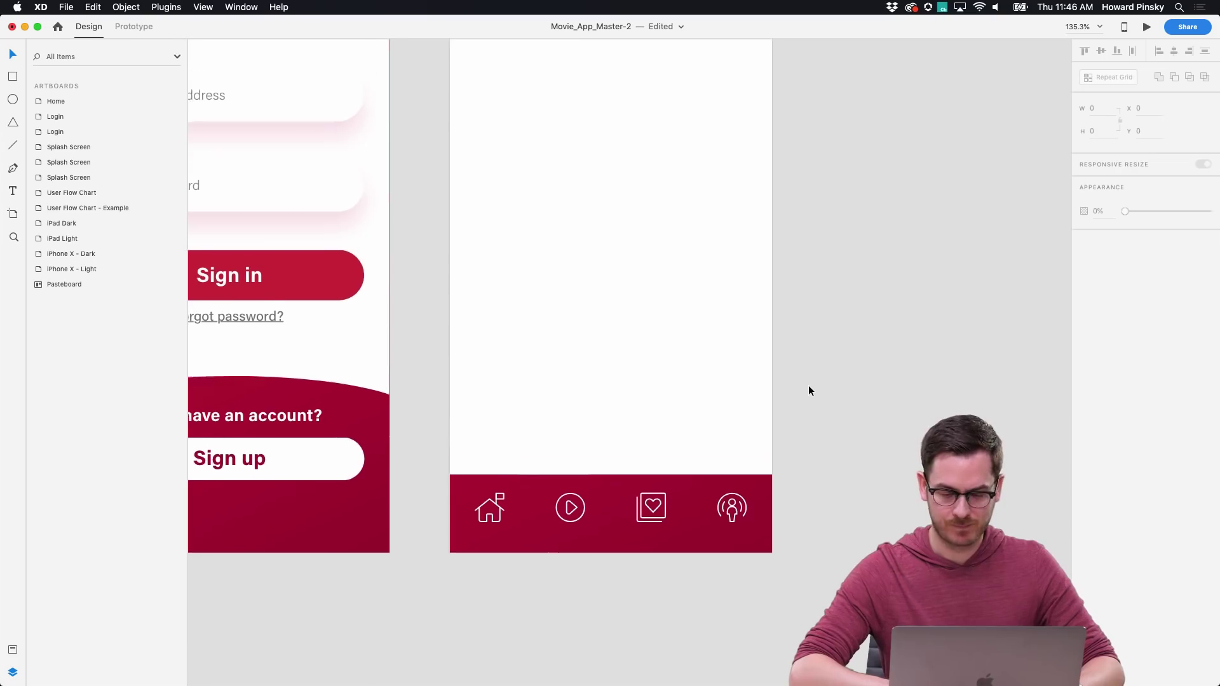
pyautogui.scroll(-5, 803, 384)
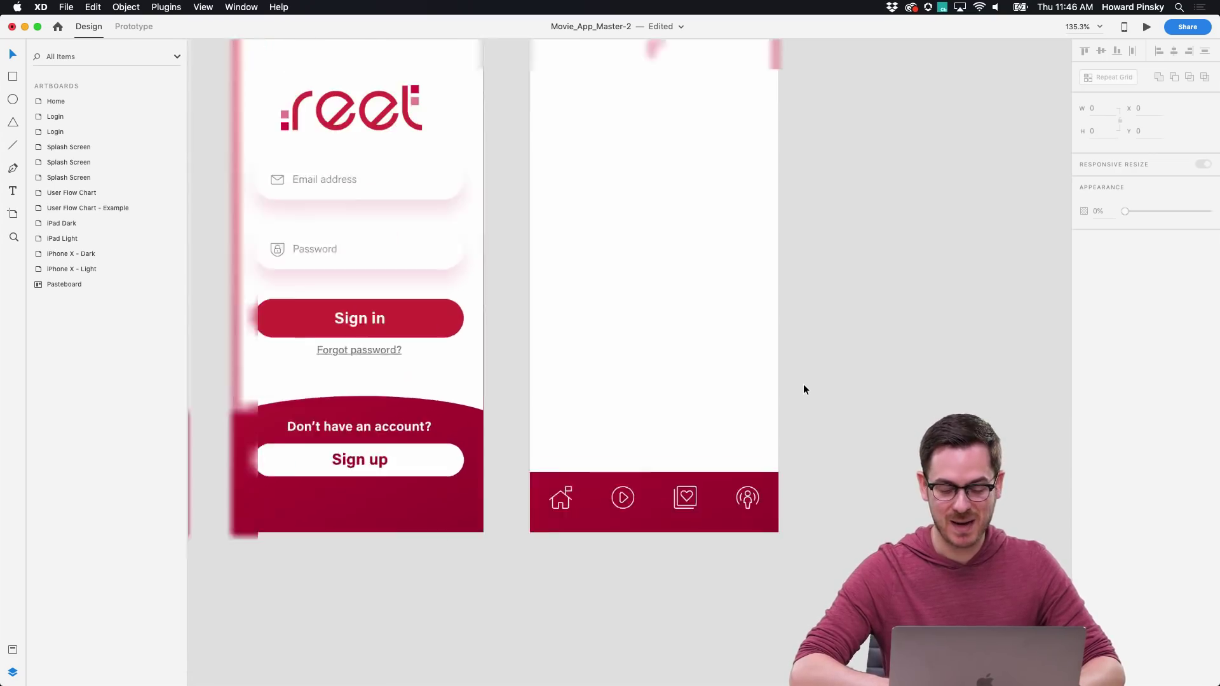
pyautogui.scroll(2, 886, 295)
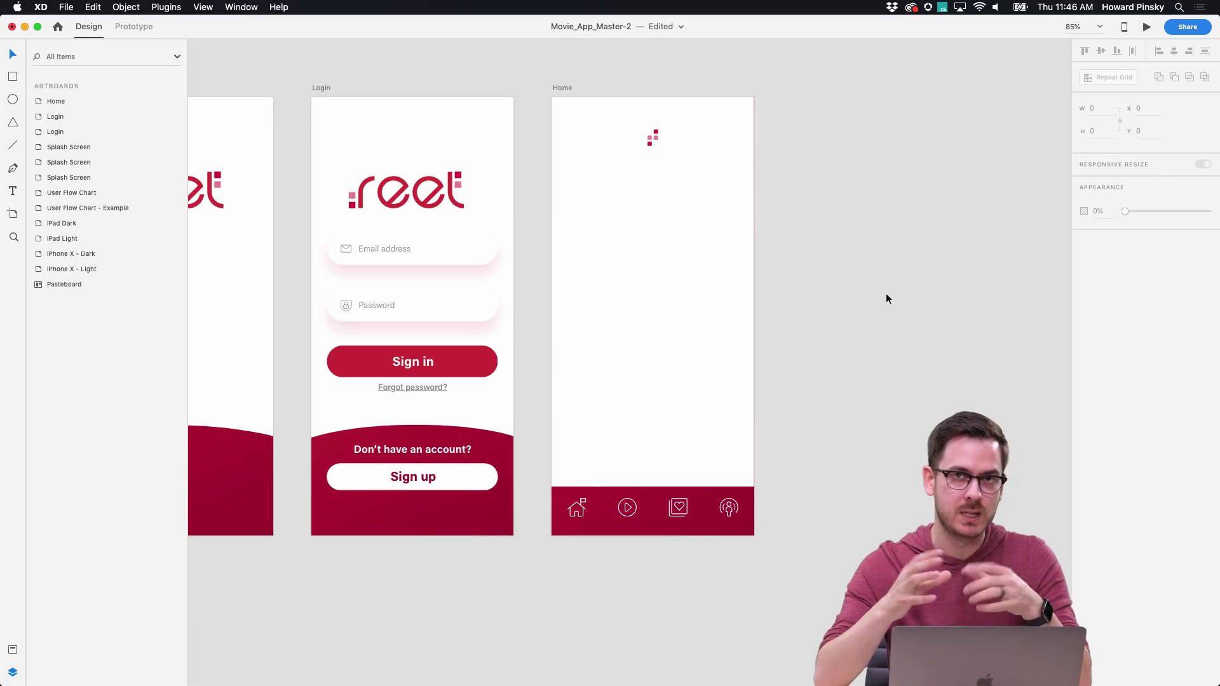
pyautogui.scroll(5, 714, 142)
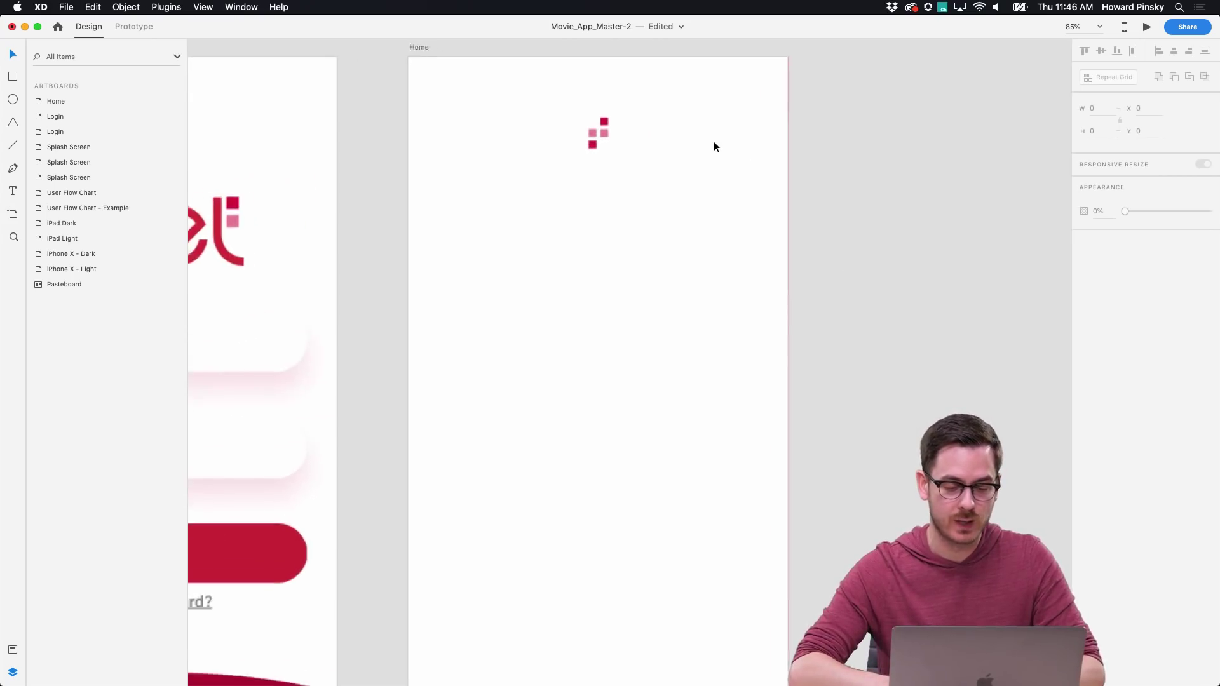
pyautogui.click(477, 248)
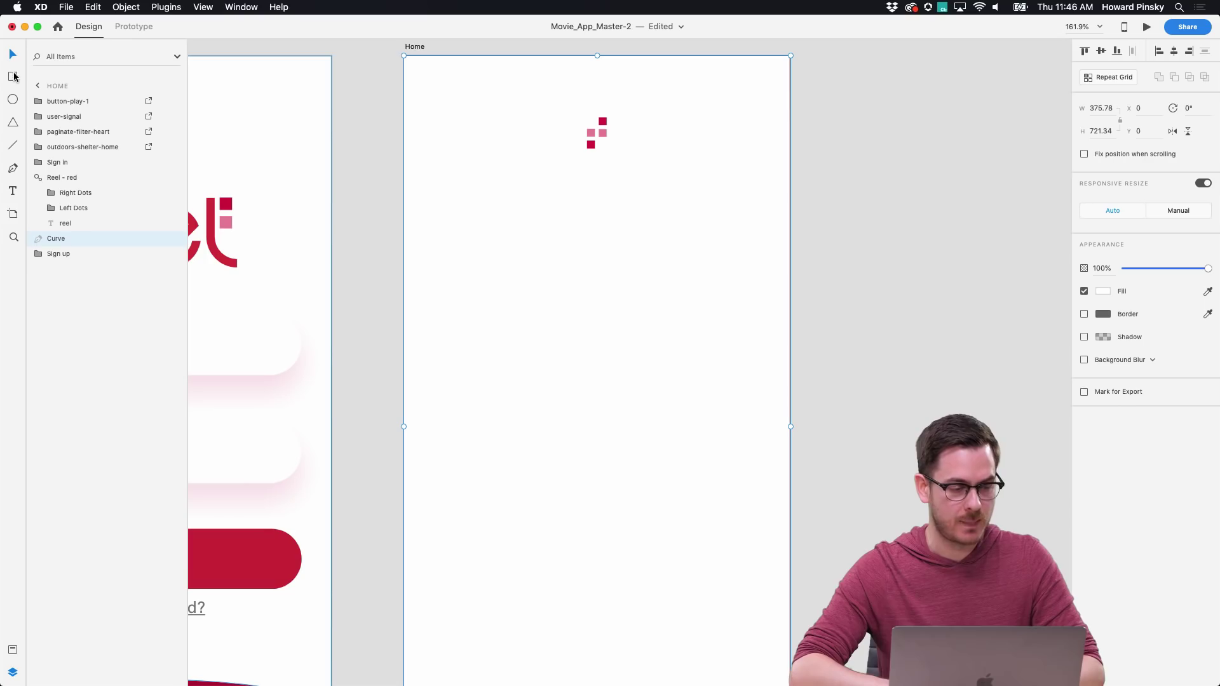
pyautogui.click(13, 76)
pyautogui.moveTo(412, 188); pyautogui.dragTo(690, 349)
pyautogui.press('v')
pyautogui.moveTo(580, 287)
pyautogui.mouseDown()
pyautogui.moveTo(611, 290)
pyautogui.moveTo(597, 273)
pyautogui.mouseUp()
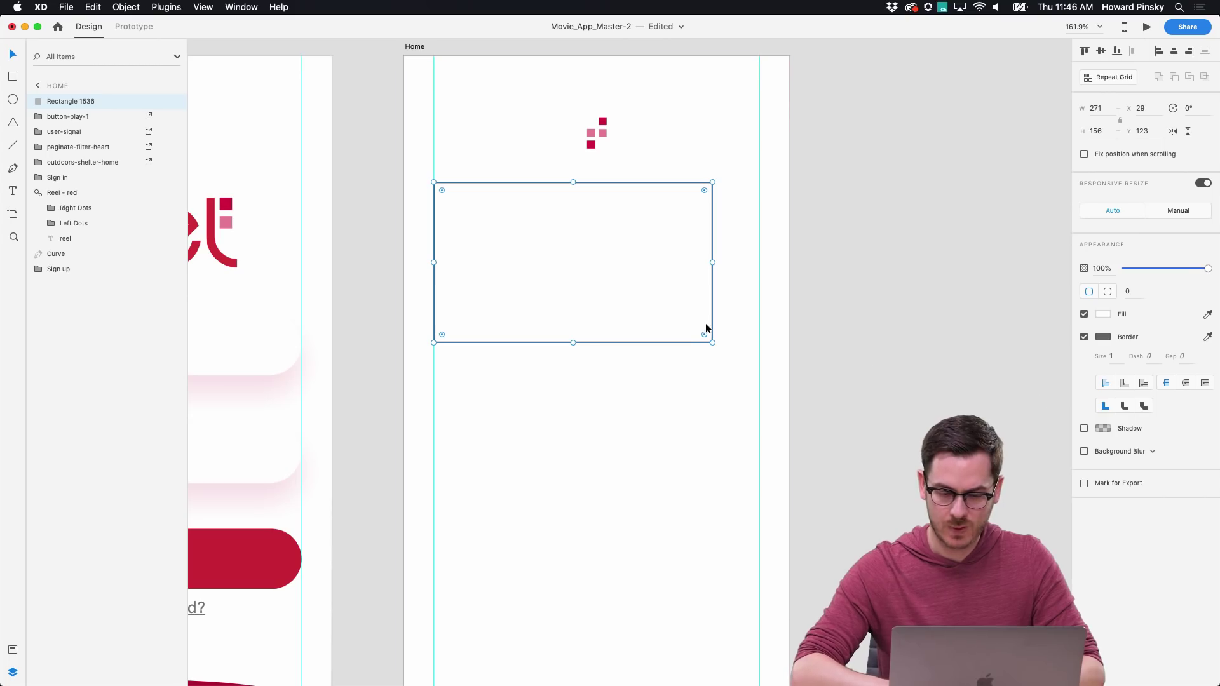
# Step: Round the rectangle's corners to a radius of 12, remove its border and give it a light grey fill
pyautogui.moveTo(704, 335); pyautogui.dragTo(697, 329)
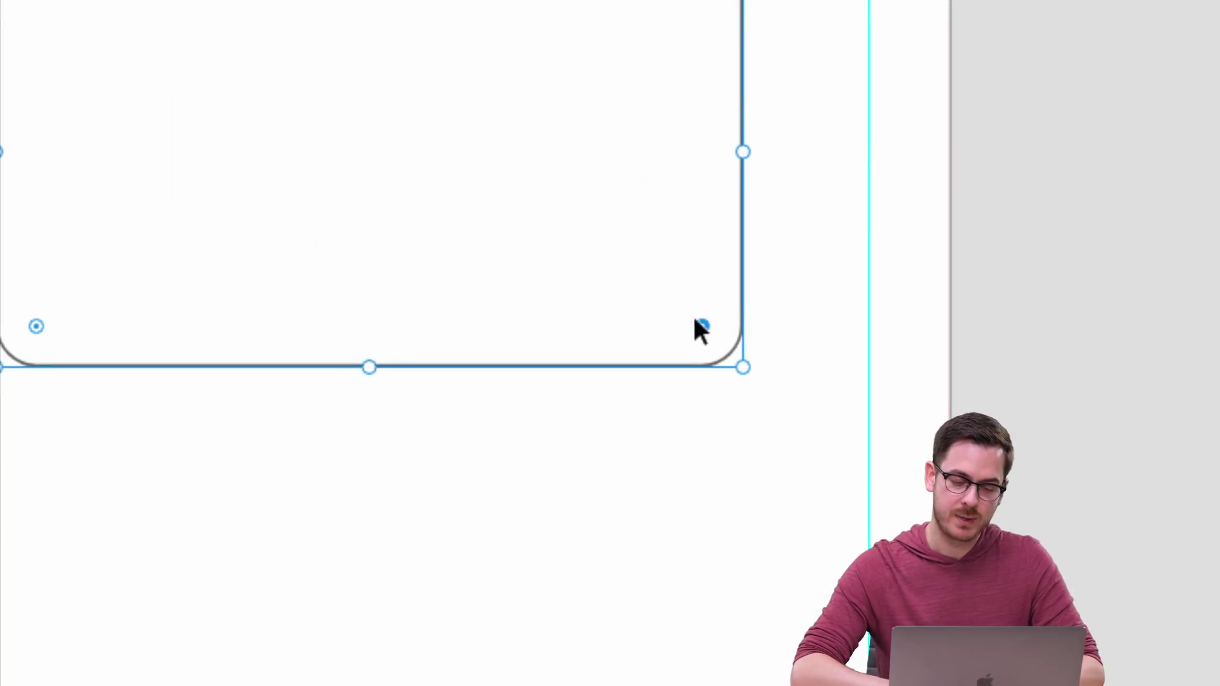
pyautogui.moveTo(696, 326); pyautogui.dragTo(703, 331)
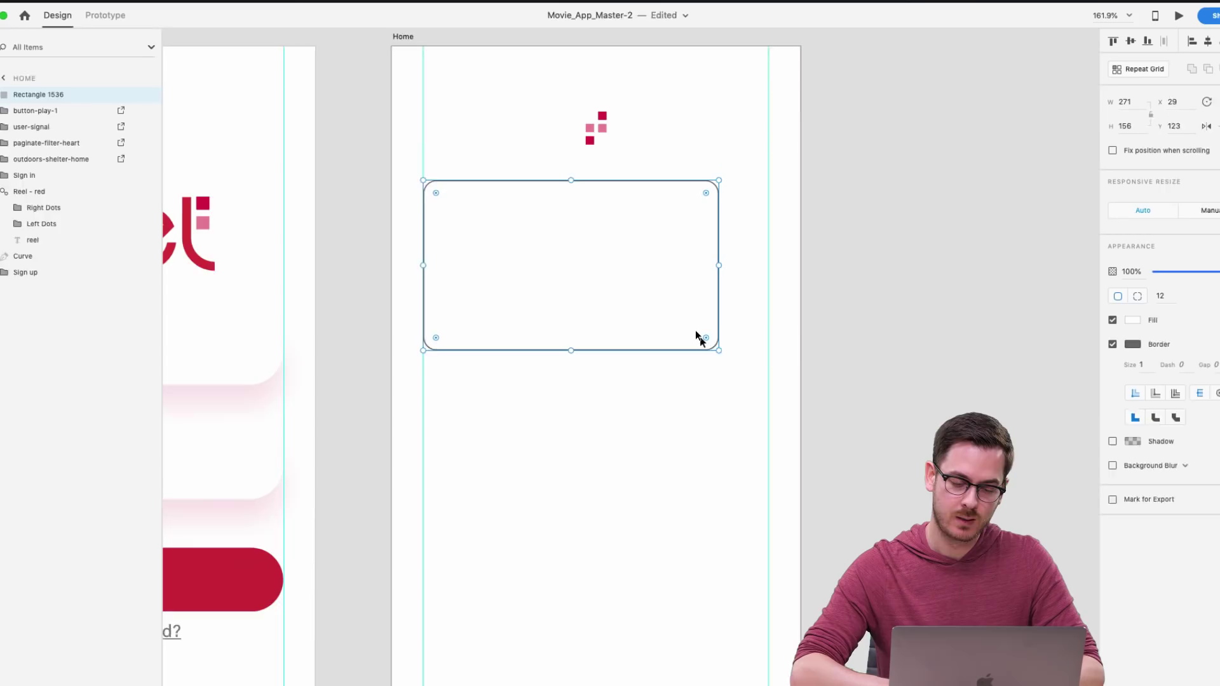
pyautogui.click(1111, 343)
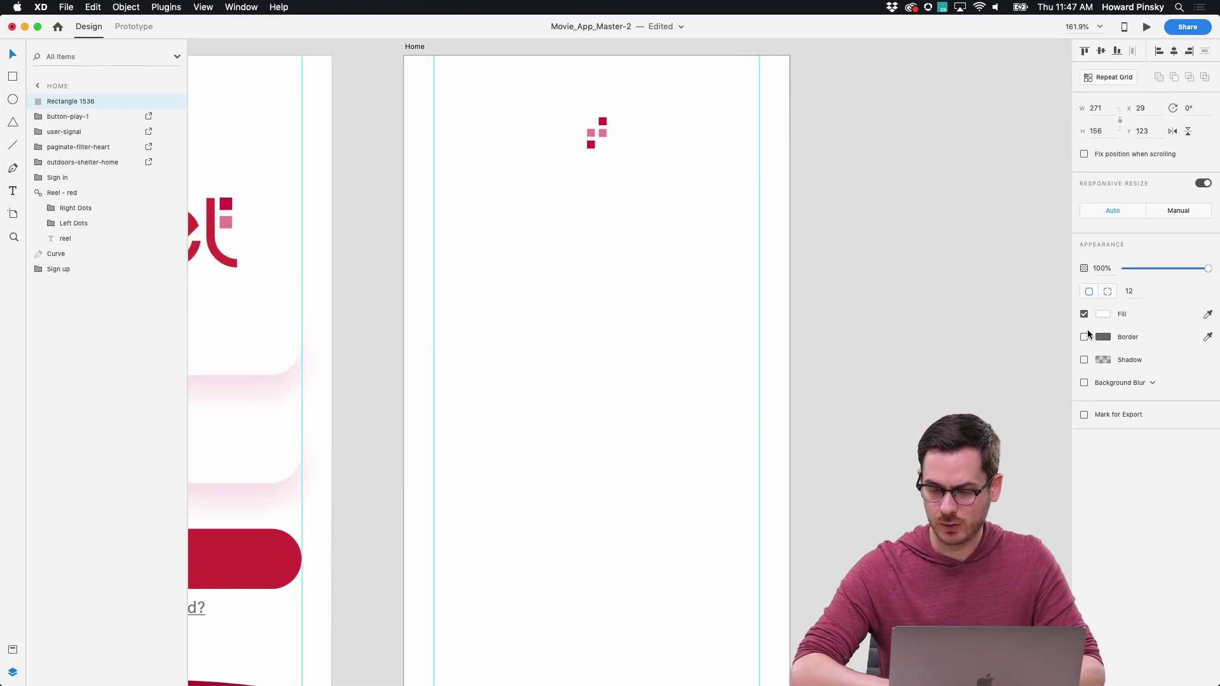
pyautogui.click(1103, 314)
pyautogui.moveTo(968, 261); pyautogui.dragTo(935, 262)
pyautogui.click(1078, 459)
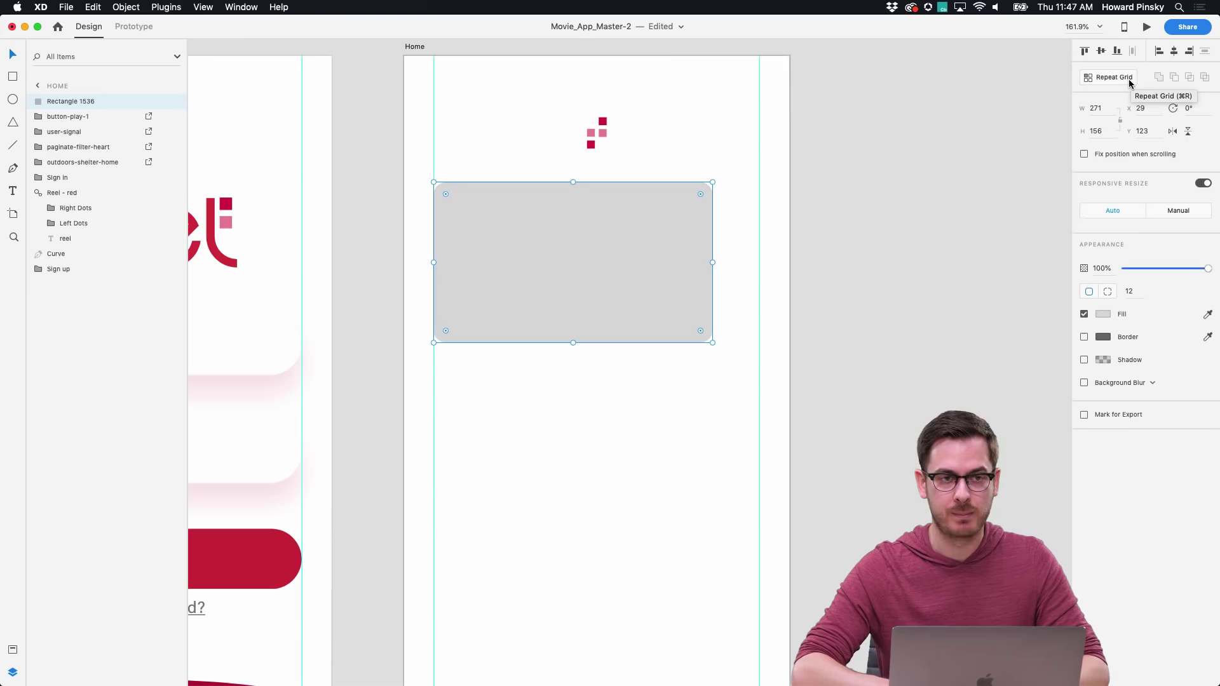
# Step: Turn the grey card into a Repeat Grid of three cards side by side, with gaps of about 18
pyautogui.click(1129, 81)
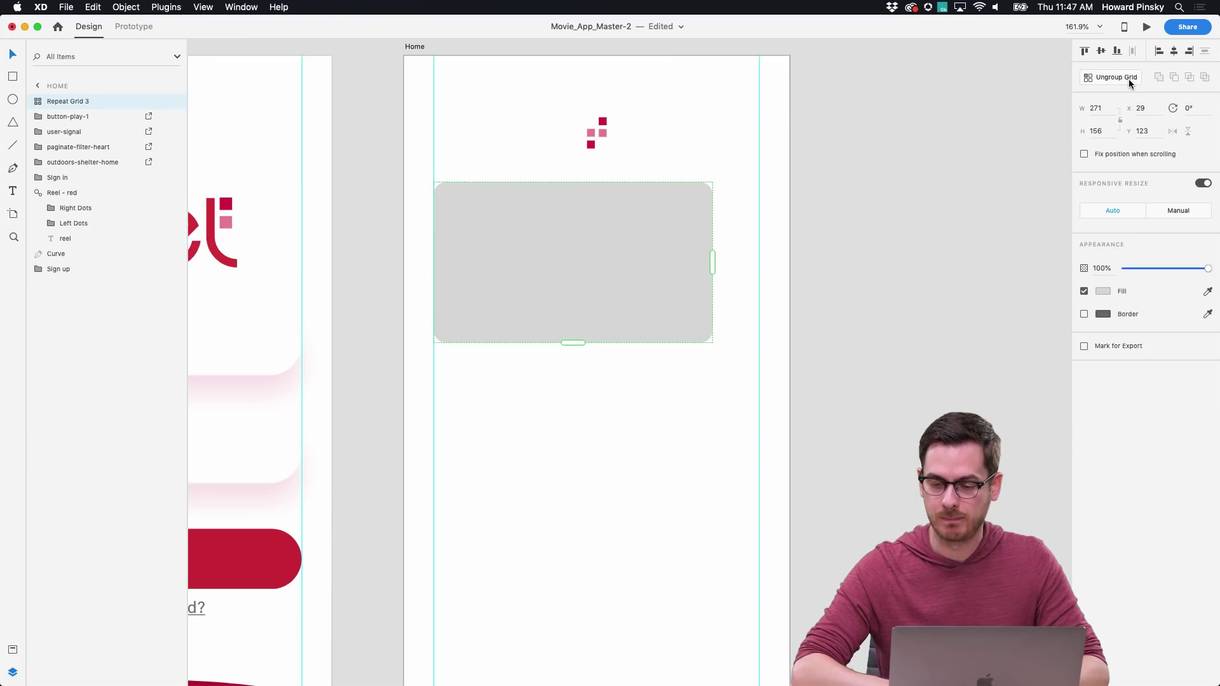
pyautogui.rightClick(714, 259)
pyautogui.press('Escape')
pyautogui.moveTo(713, 259); pyautogui.dragTo(1073, 256)
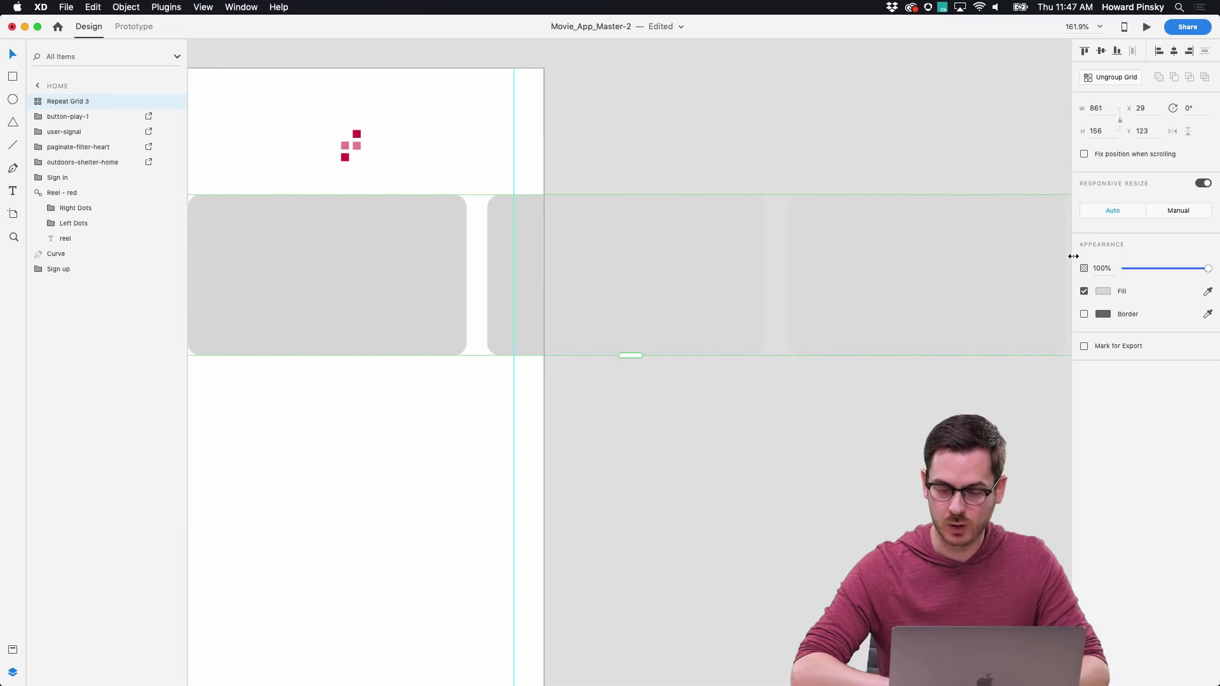
pyautogui.hscroll(-3, 563, 254)
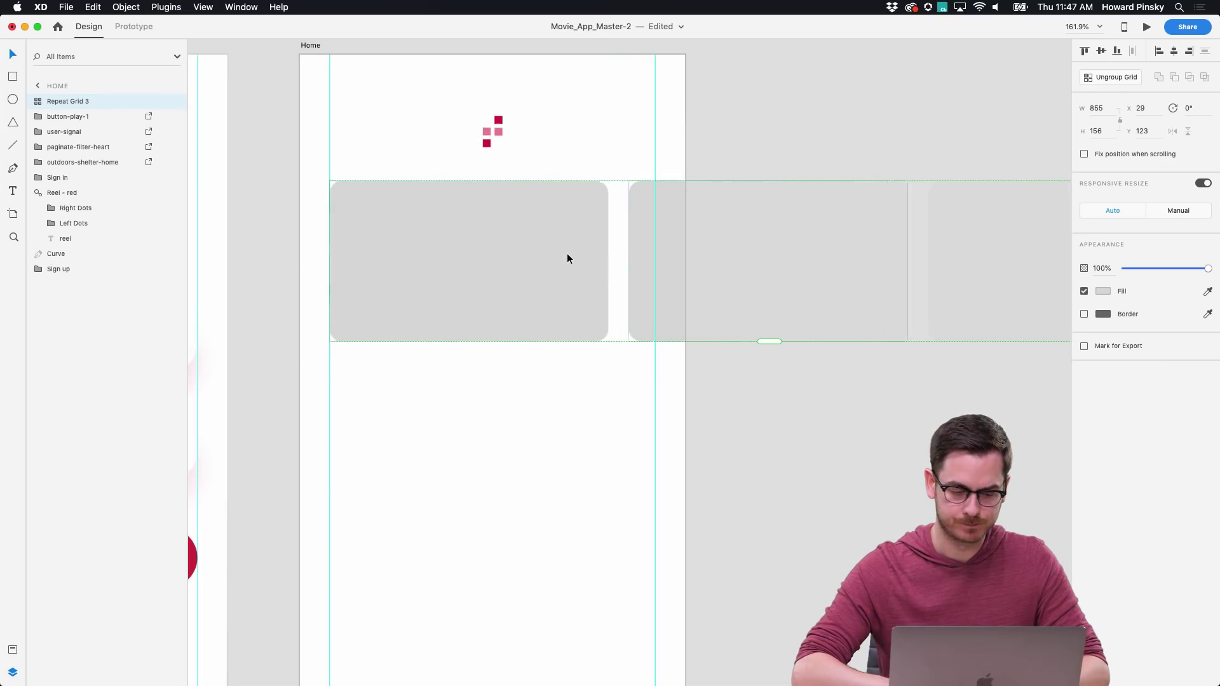
pyautogui.moveTo(619, 239); pyautogui.dragTo(619, 240)
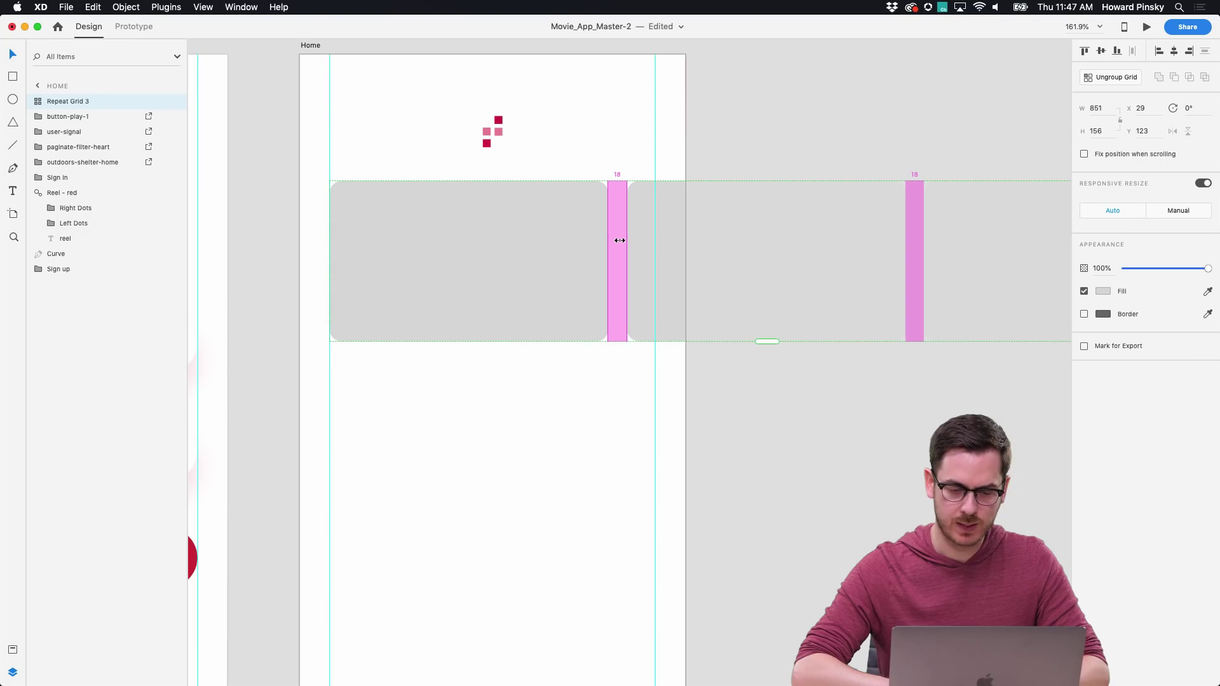
pyautogui.click(593, 439)
# Step: Fill the three cards with the endgamedek, https___blogs-images and train_dragon2019_feature images from Finder's Movies folder
pyautogui.scroll(-5, 594, 440)
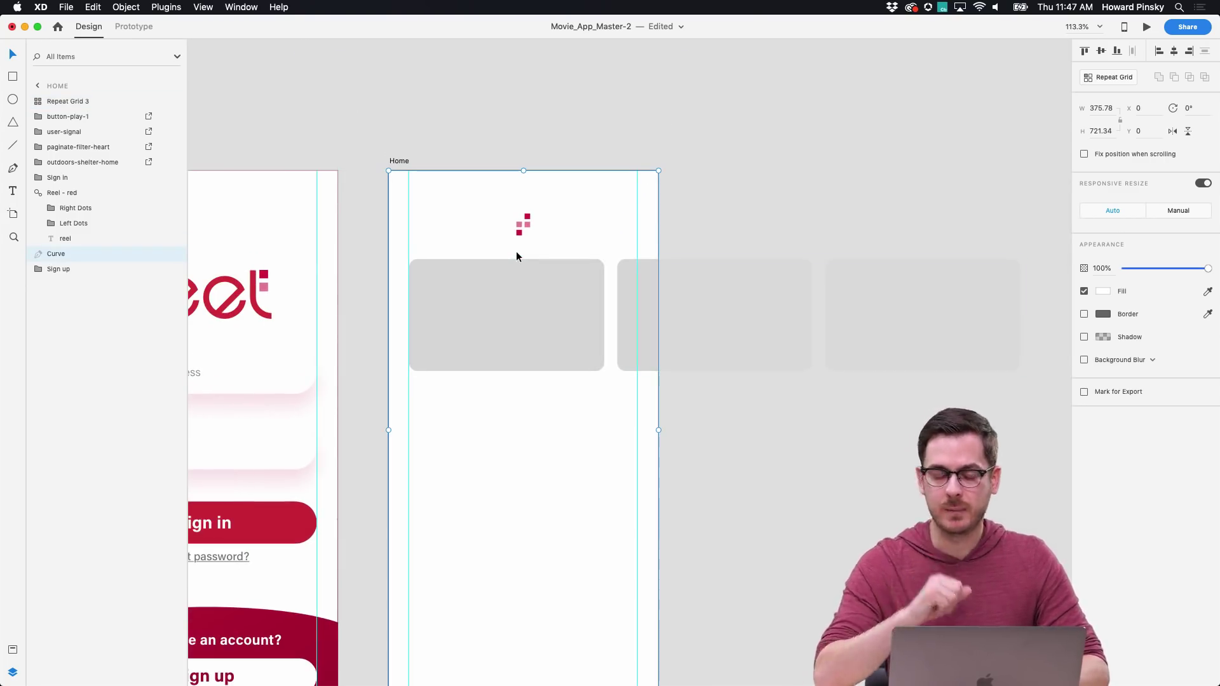
pyautogui.click(531, 326)
pyautogui.press('super+Tab')
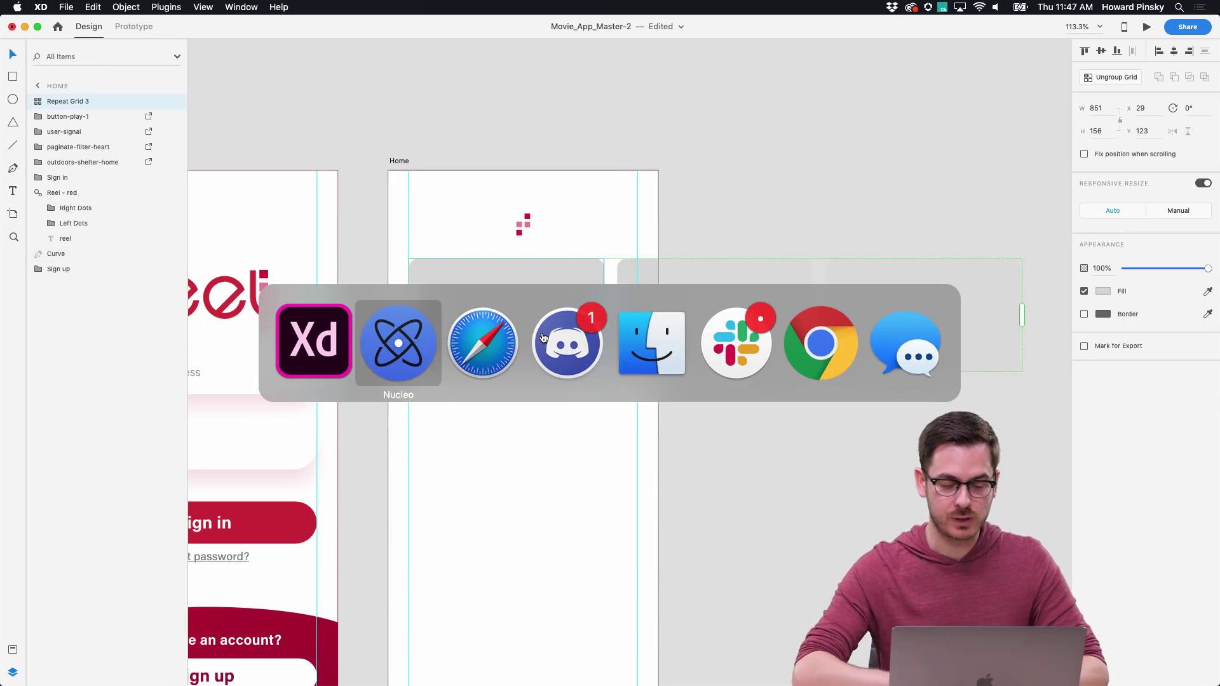
pyautogui.click(651, 343)
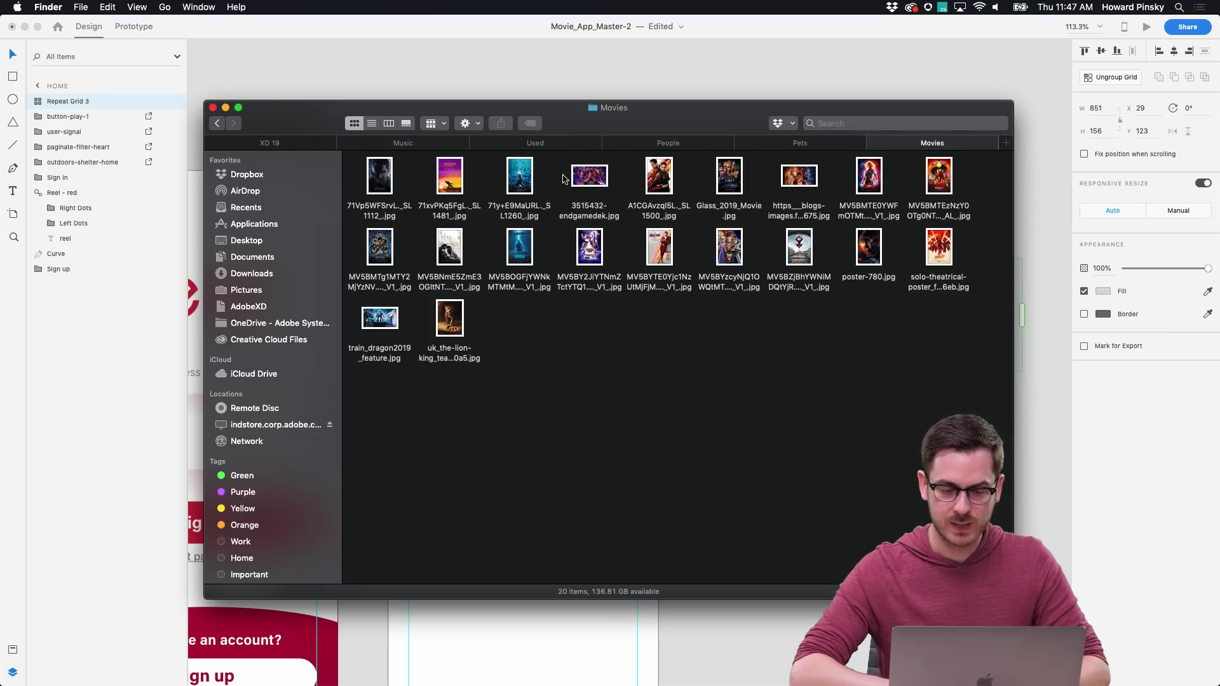
pyautogui.click(590, 183)
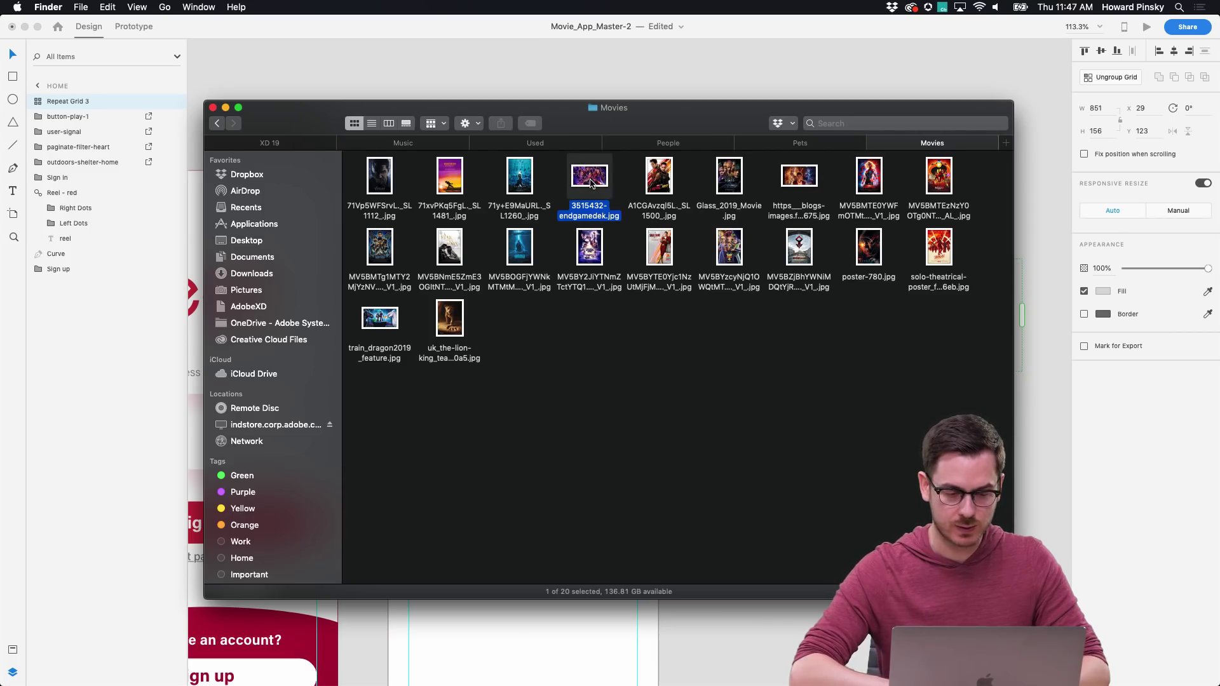
pyautogui.keyDown('super'); pyautogui.click(378, 327); pyautogui.keyUp('super')
pyautogui.keyDown('super'); pyautogui.click(807, 180); pyautogui.keyUp('super')
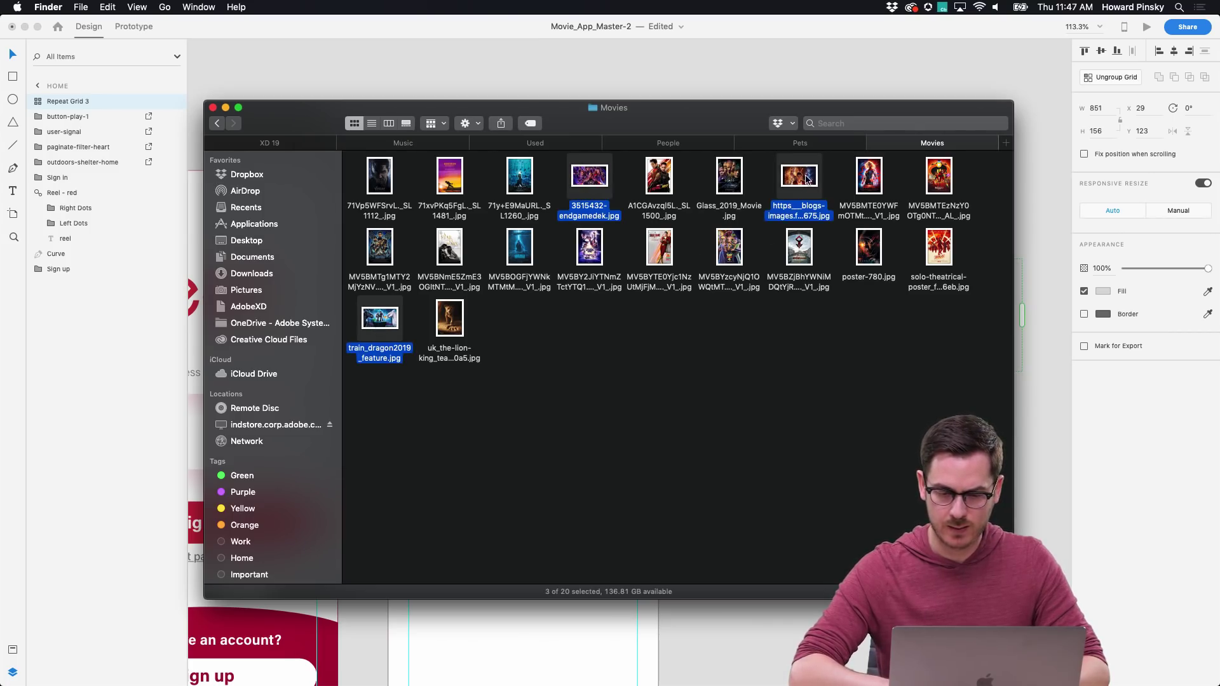
pyautogui.moveTo(592, 177); pyautogui.dragTo(552, 303)
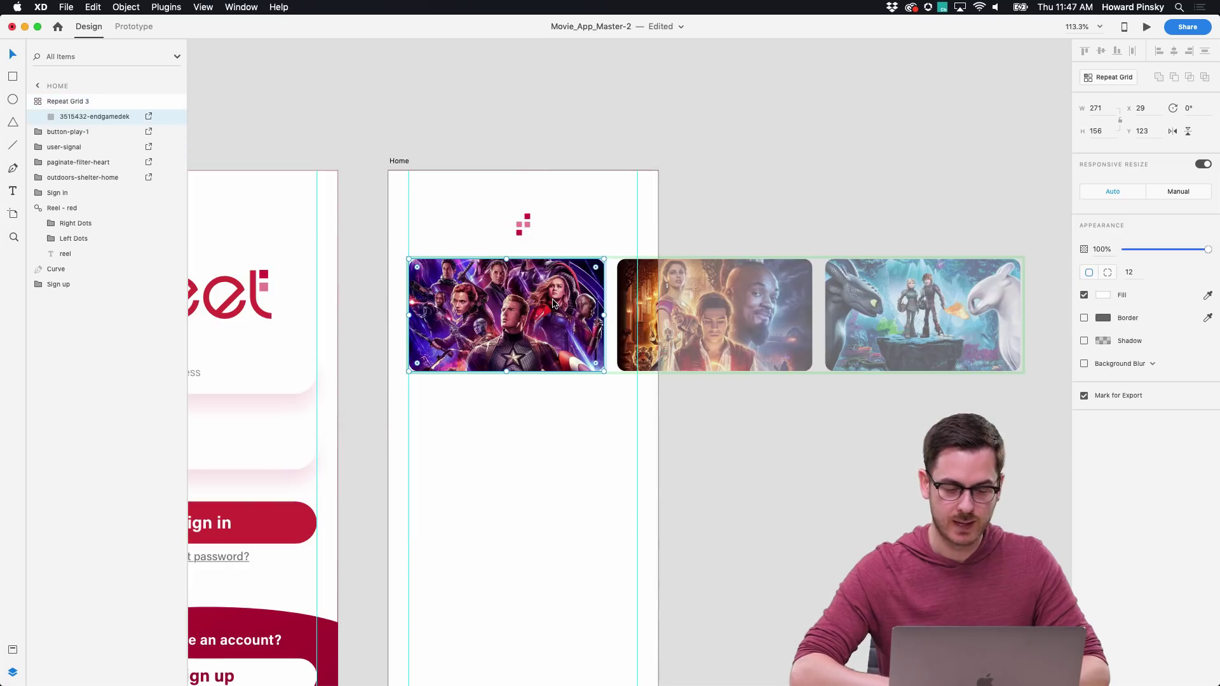
pyautogui.click(765, 156)
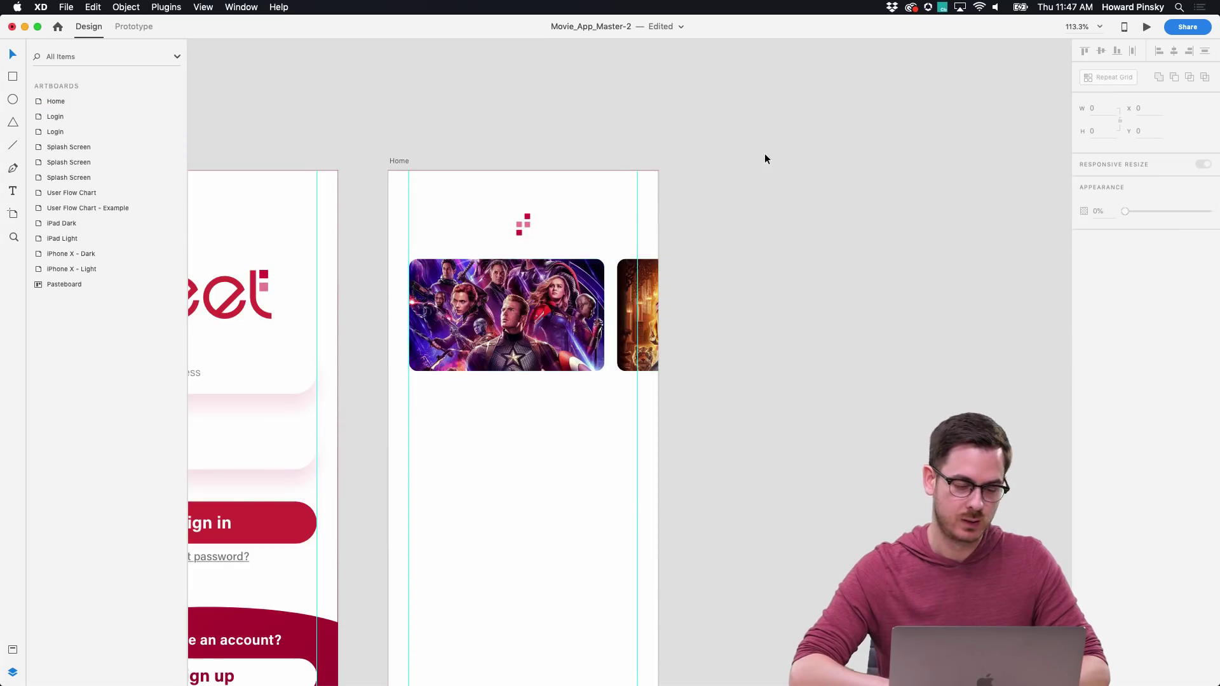
# Step: Shift the movie image grid down to Y 126 on the Home artboard
pyautogui.click(539, 320)
pyautogui.scroll(-1, 538, 319)
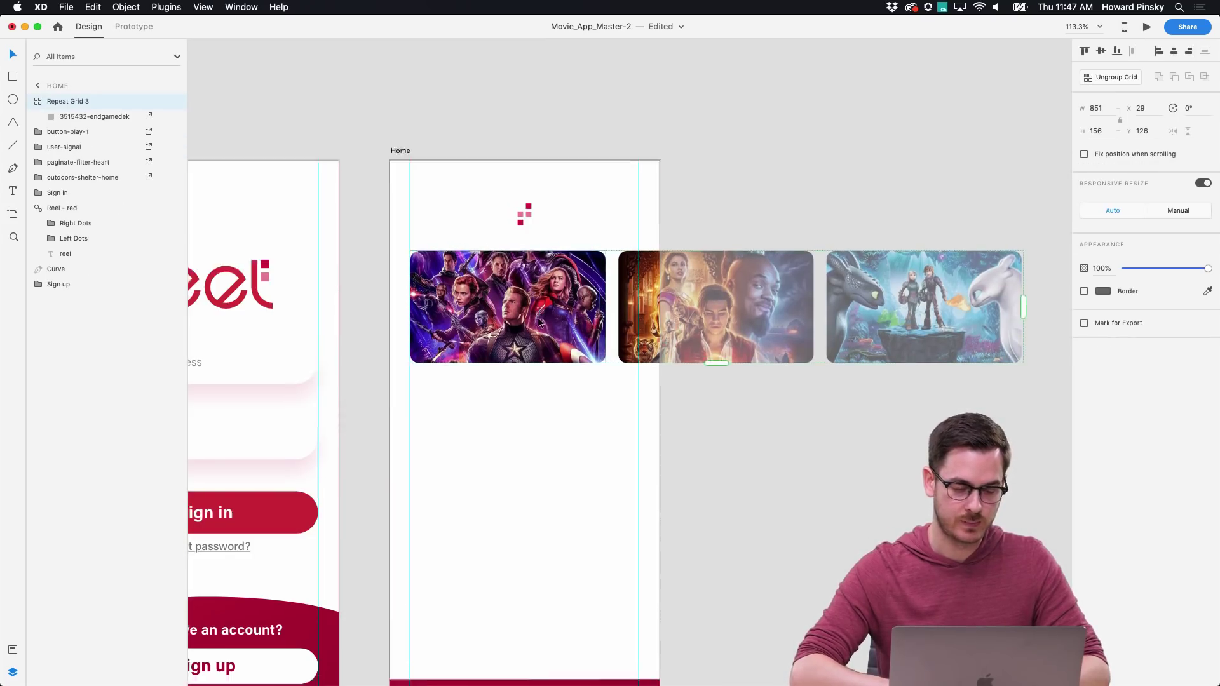
pyautogui.scroll(-5, 539, 321)
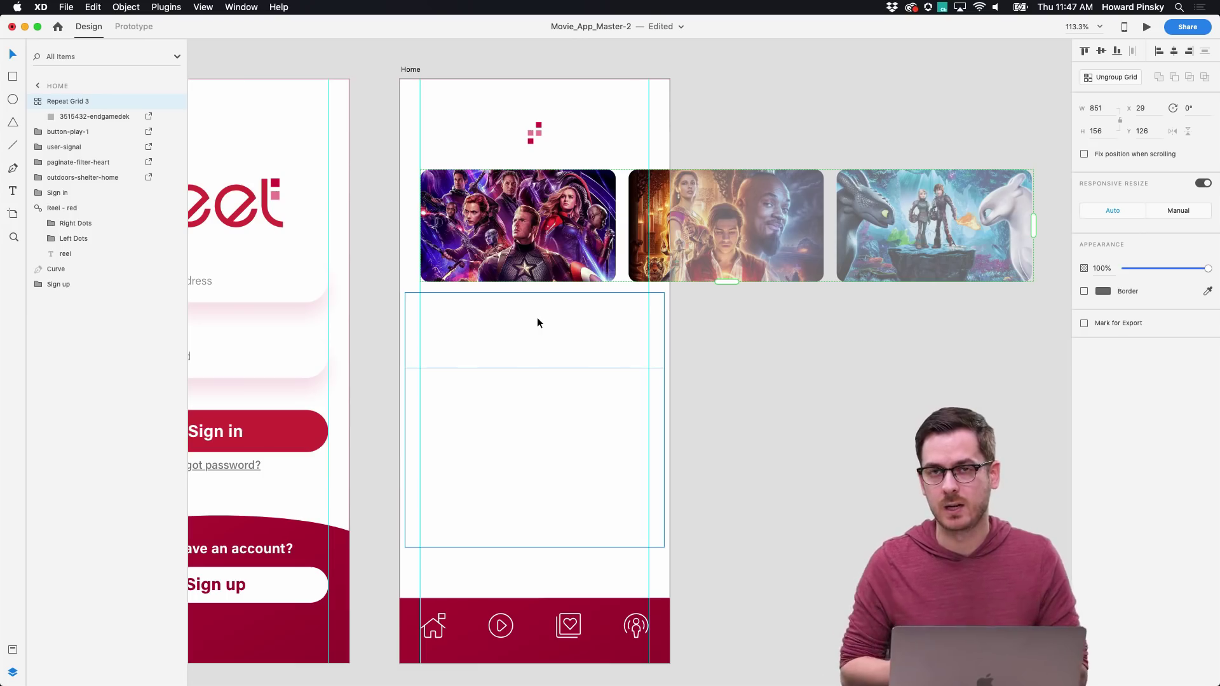
pyautogui.click(760, 348)
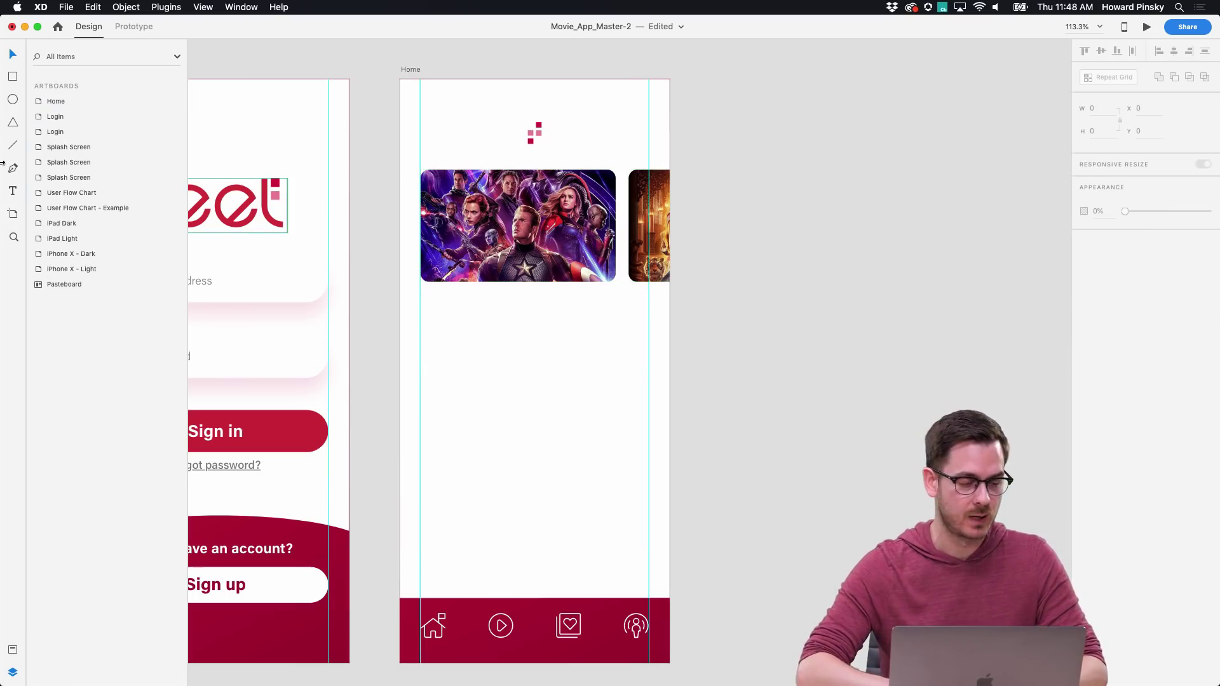
# Step: Add the text "Top movies of 2018" beneath the movie images and enlarge it to font size 26
pyautogui.click(13, 196)
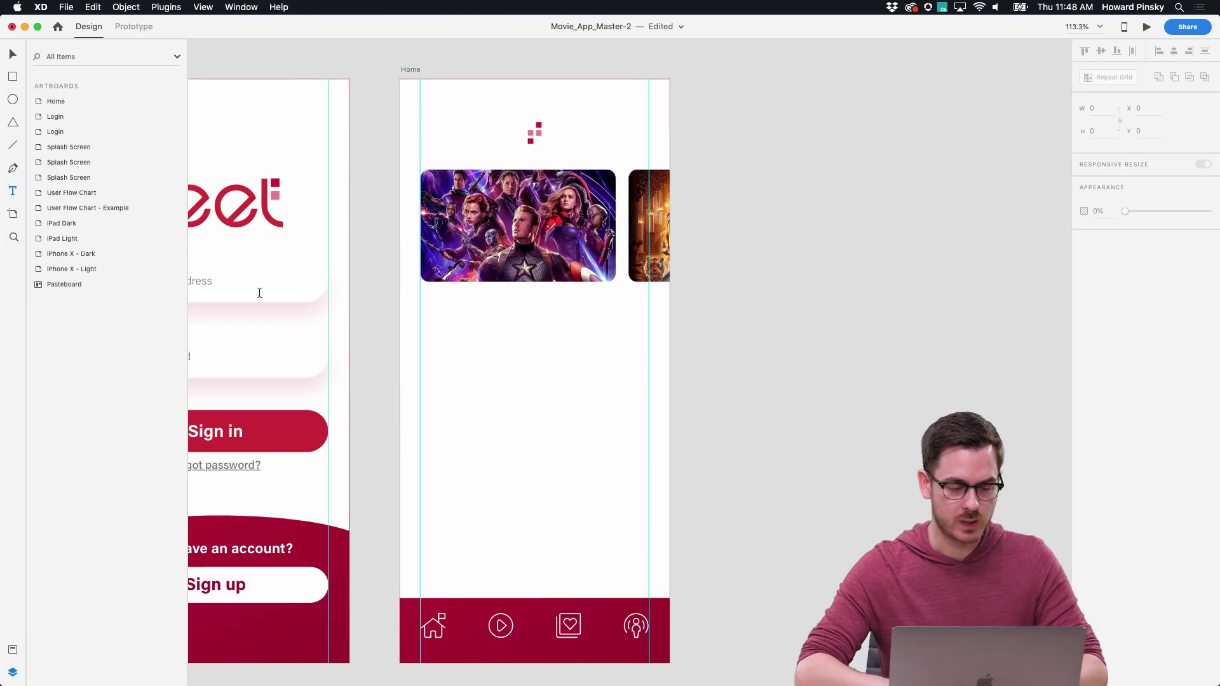
pyautogui.click(419, 337)
pyautogui.write('Top movies of 2018')
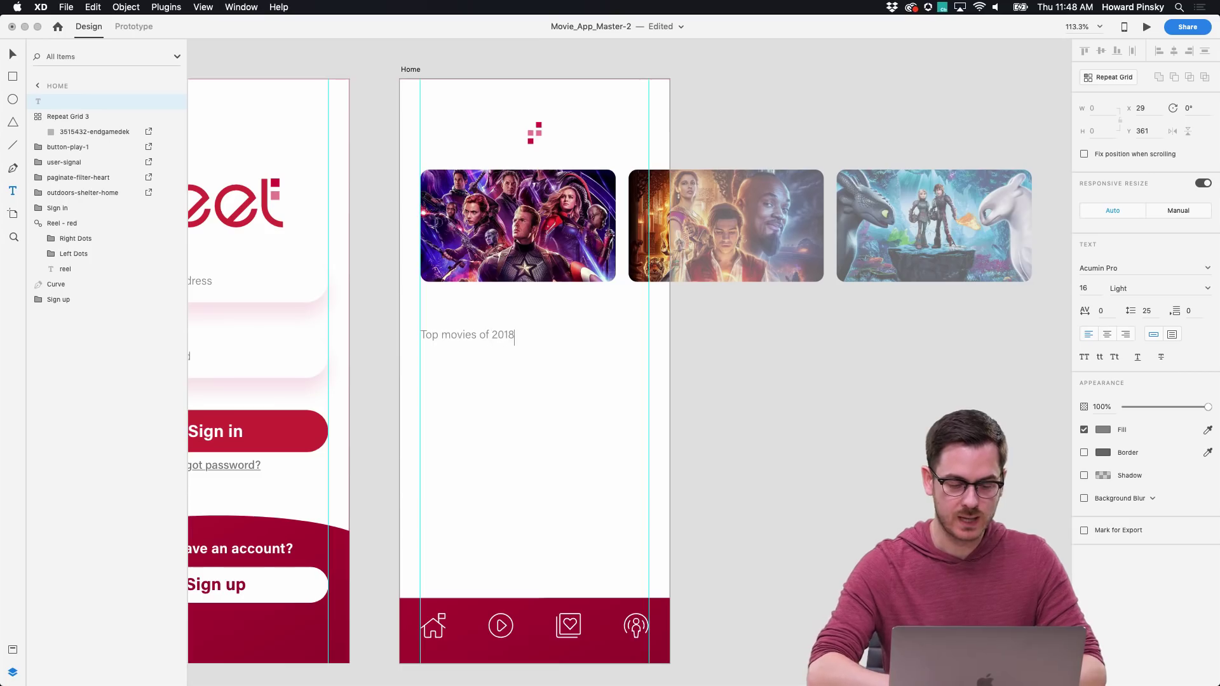
pyautogui.press('Escape')
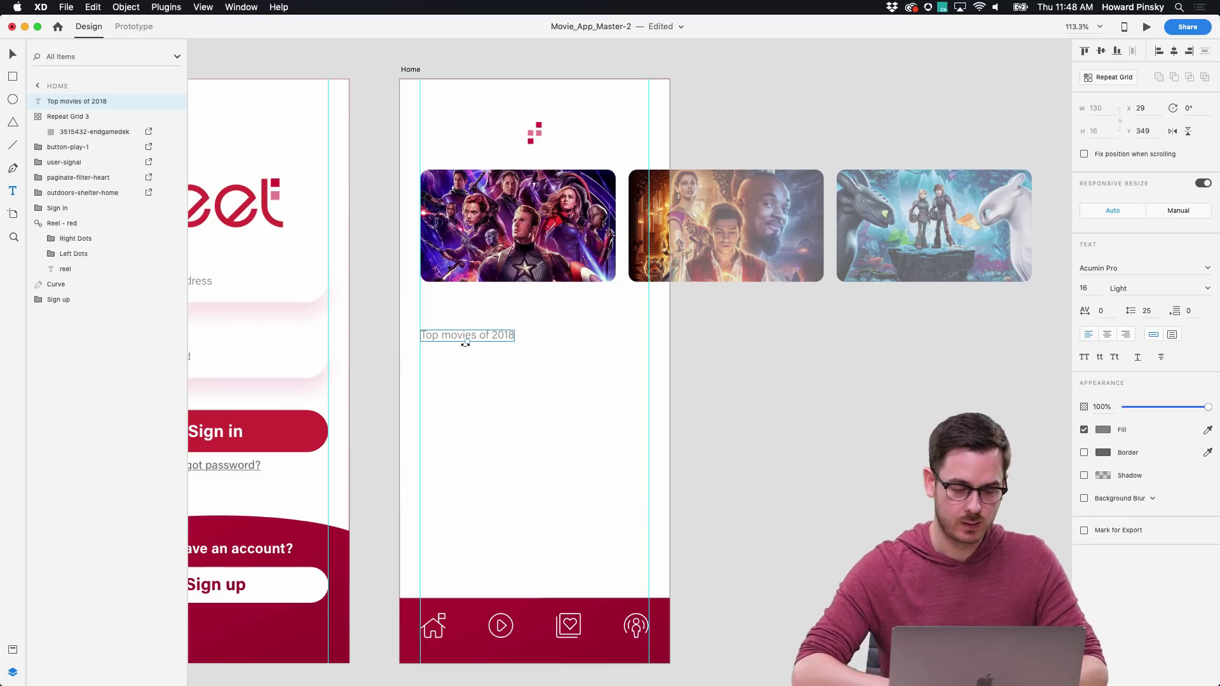
pyautogui.moveTo(466, 343); pyautogui.dragTo(514, 347)
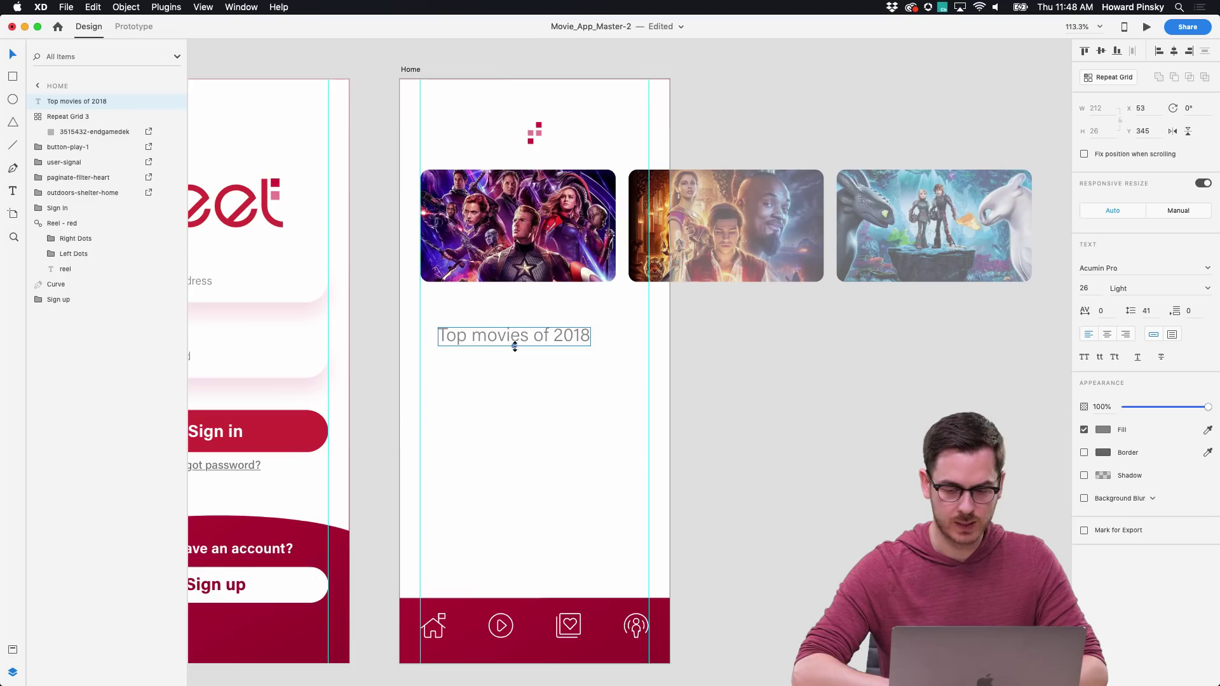
# Step: Set the movies heading to the Semibold weight and give it a dark grey, nearly black fill
pyautogui.click(1208, 289)
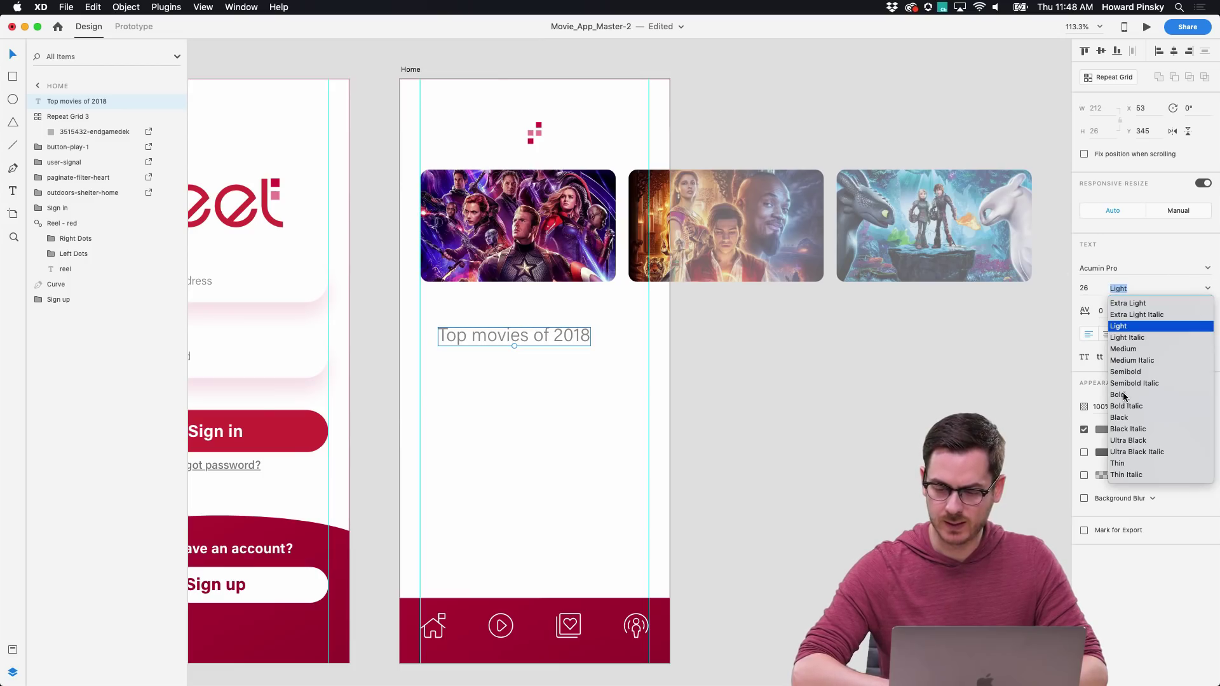
pyautogui.click(1129, 372)
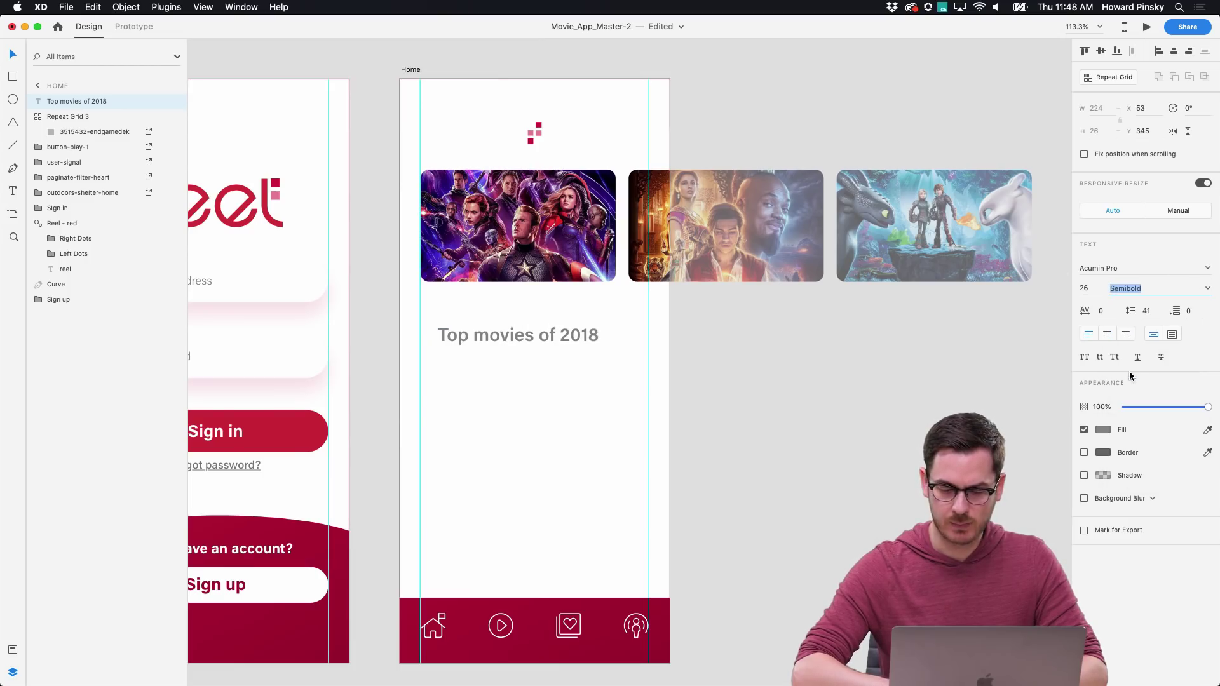
pyautogui.click(1104, 430)
pyautogui.write('333')
pyautogui.press('Return')
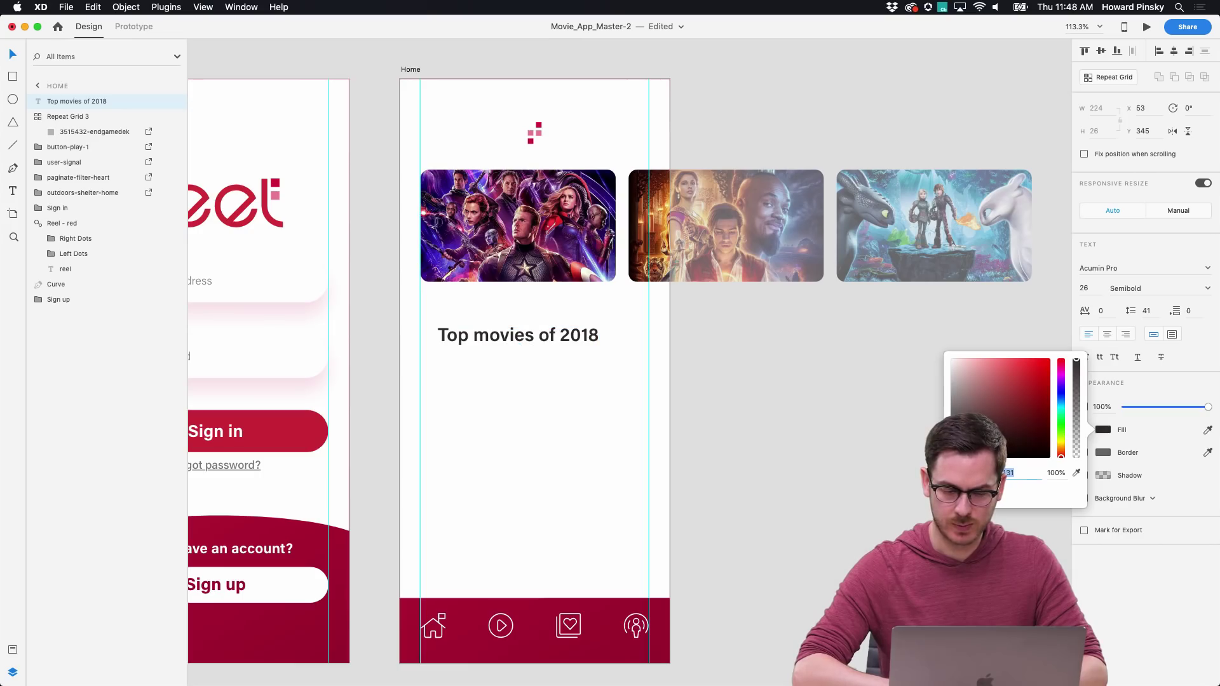
pyautogui.press('Escape')
# Step: Align the movies heading to the artboard's left margin guide at X 29, Y 335, and convert it to title case
pyautogui.moveTo(545, 339); pyautogui.dragTo(528, 331)
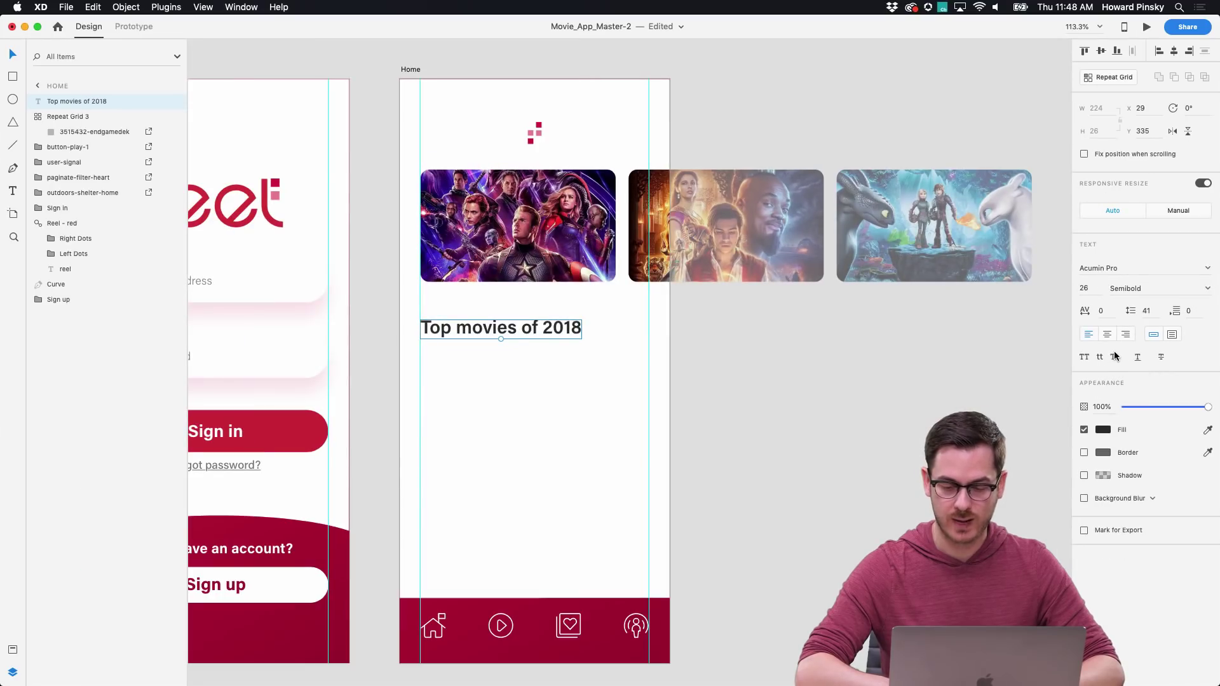
pyautogui.click(1115, 357)
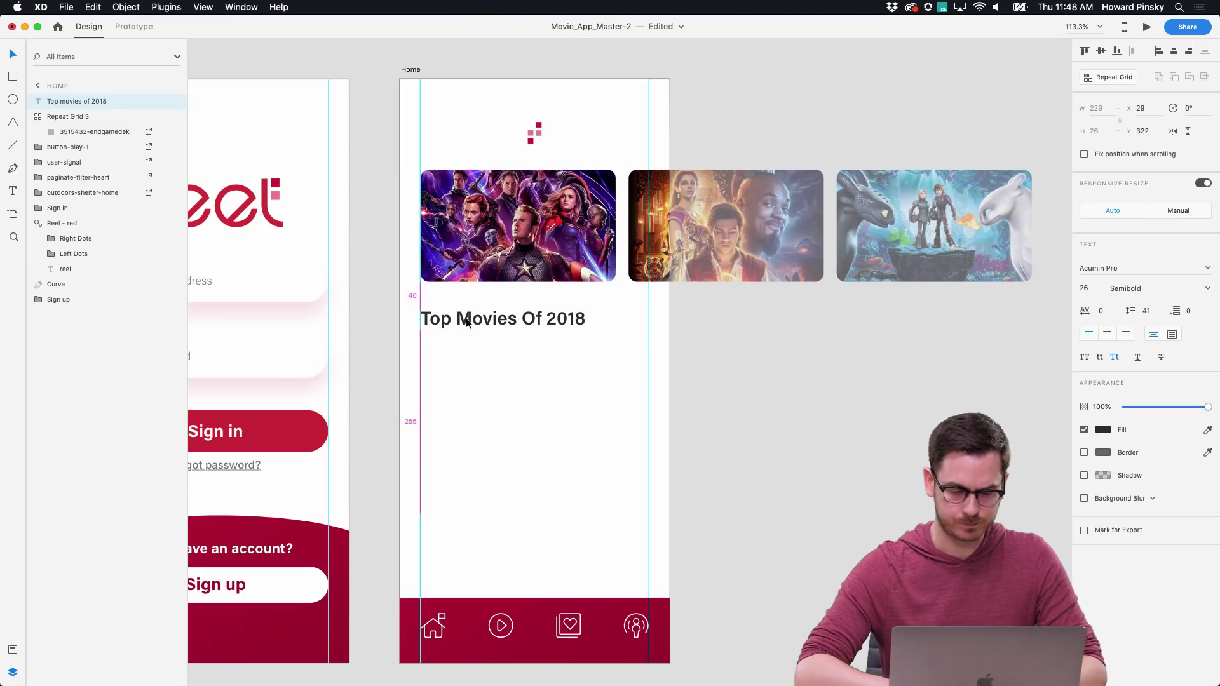
pyautogui.scroll(-3, 466, 328)
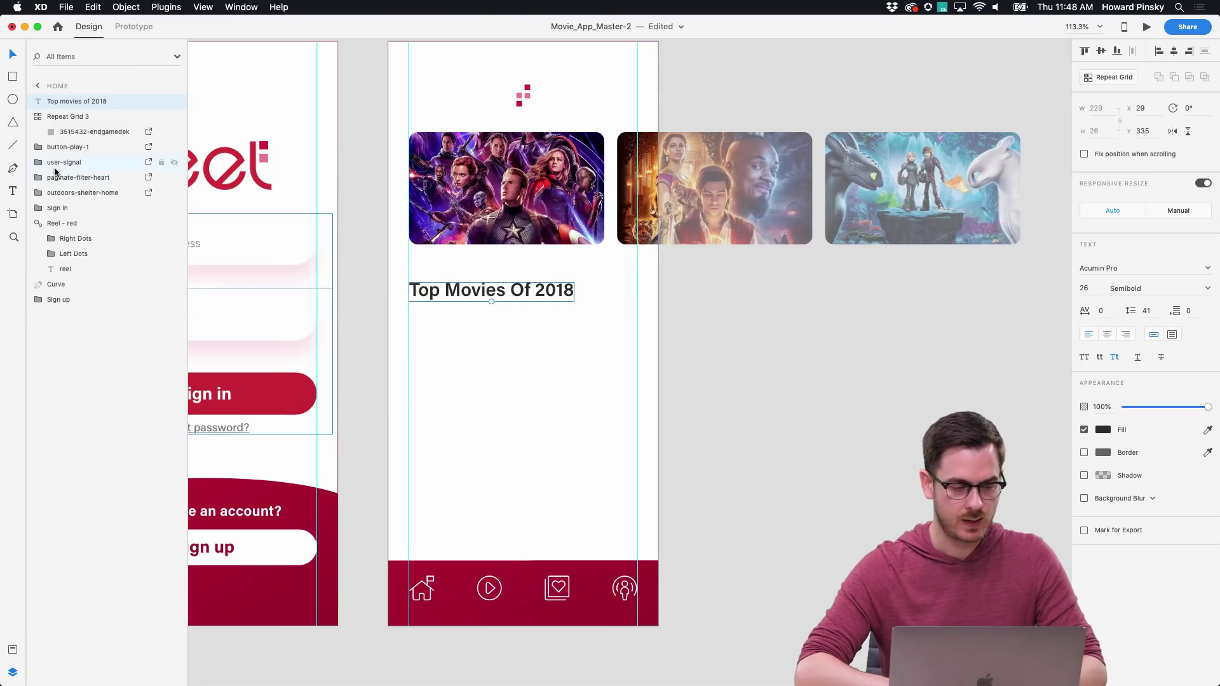
# Step: Draw a rectangle about 112 by 144 beneath the heading, starting at the artboard's left margin guide
pyautogui.press('r')
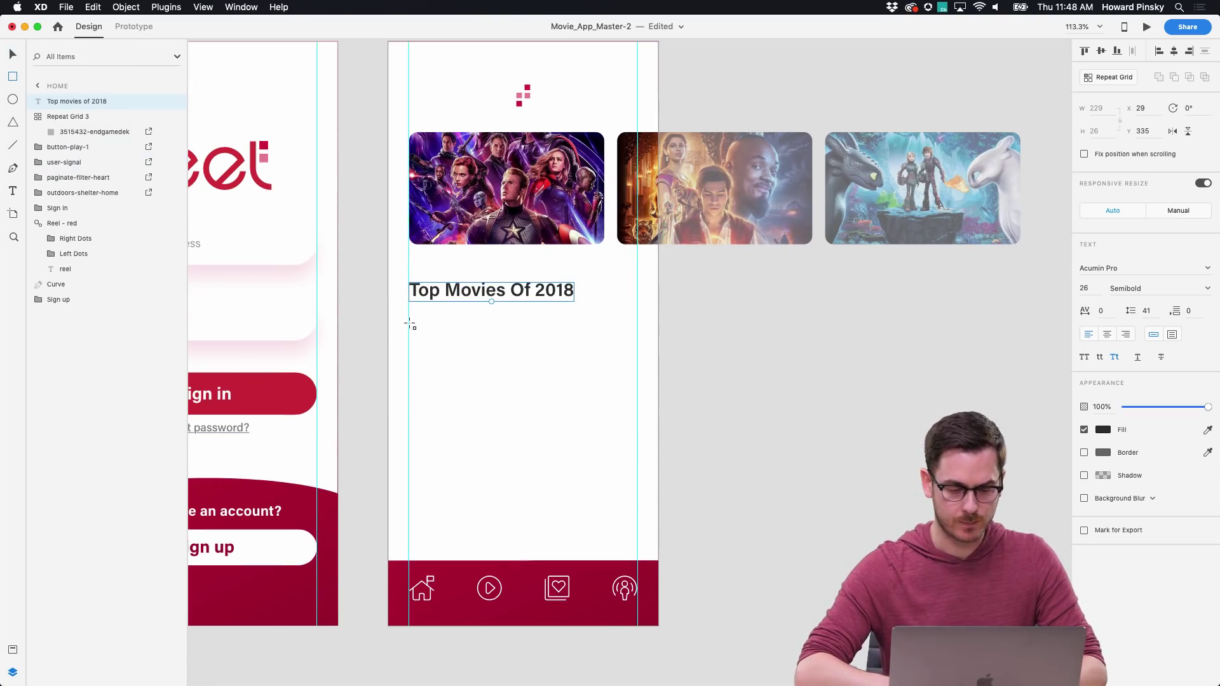
pyautogui.moveTo(409, 314)
pyautogui.mouseDown()
pyautogui.moveTo(433, 363)
pyautogui.moveTo(490, 398)
pyautogui.moveTo(490, 418)
pyautogui.mouseUp()
pyautogui.rightClick(478, 355)
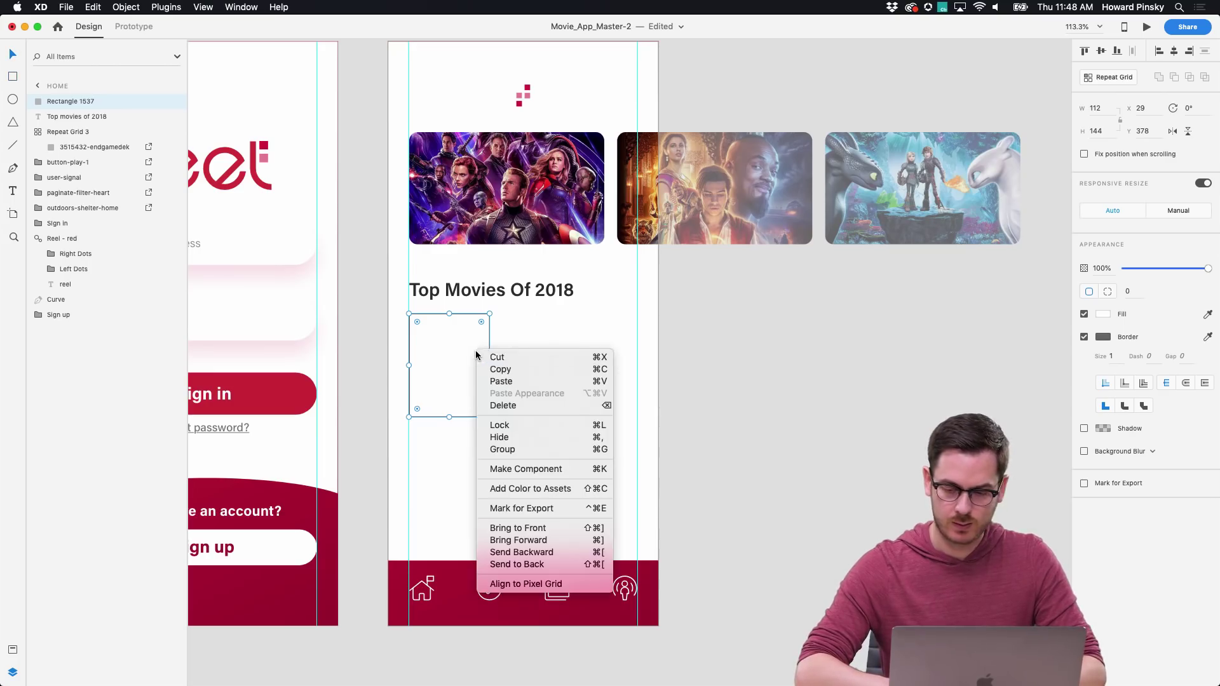
# Step: Give the new rectangle a light grey #DDDDDD fill and remove its border
pyautogui.click(1103, 314)
pyautogui.click(1103, 313)
pyautogui.moveTo(972, 283); pyautogui.dragTo(942, 267)
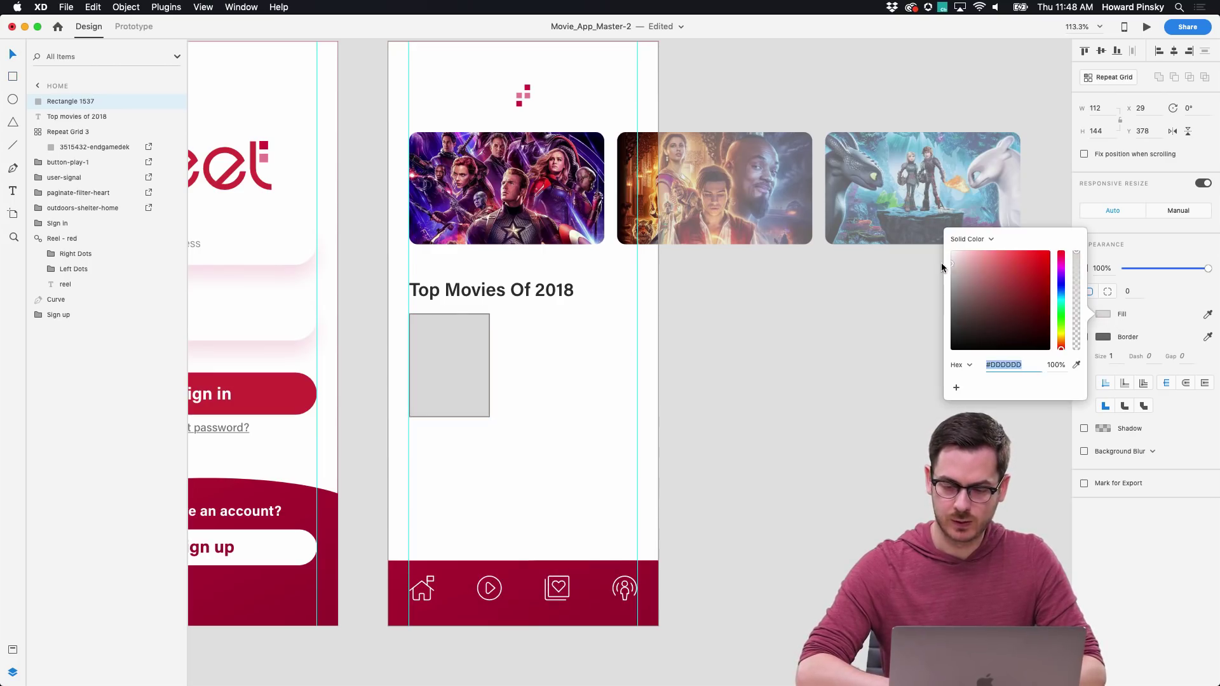
pyautogui.click(1145, 507)
pyautogui.click(1084, 337)
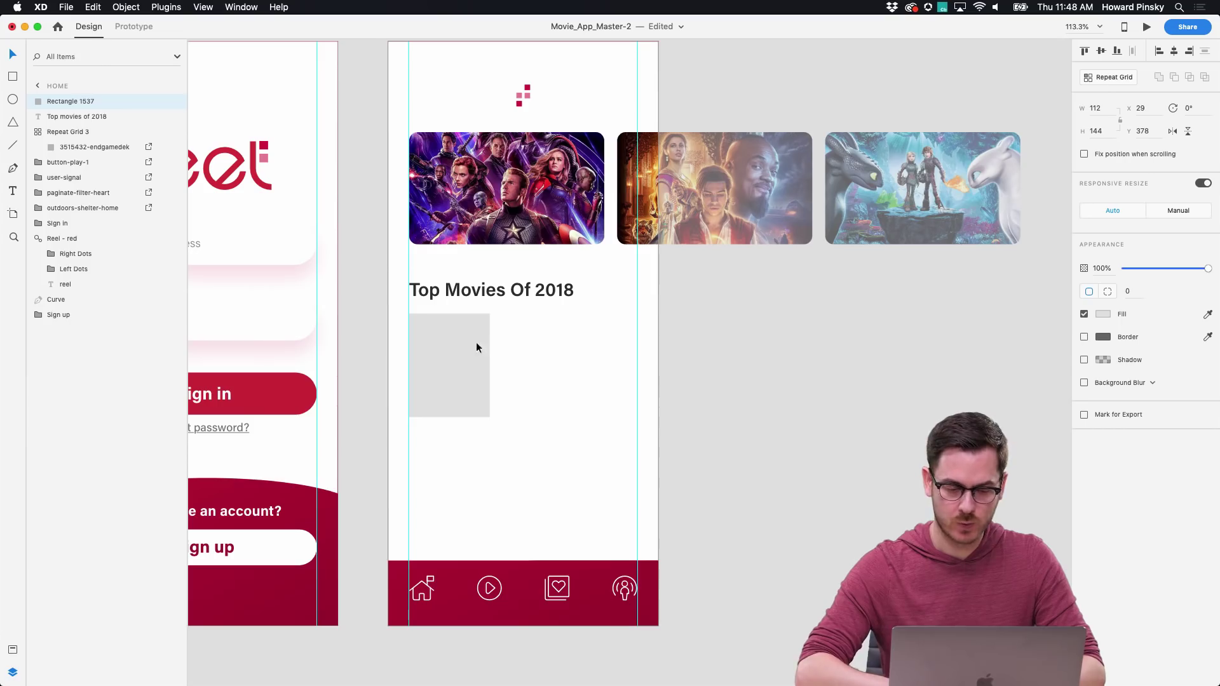
# Step: Turn the grey rectangle into a Repeat Grid of three columns and two rows, about 378 by 310, and place it at Y 382
pyautogui.press('super+r')
pyautogui.moveTo(490, 363); pyautogui.dragTo(707, 386)
pyautogui.moveTo(559, 418); pyautogui.dragTo(558, 536)
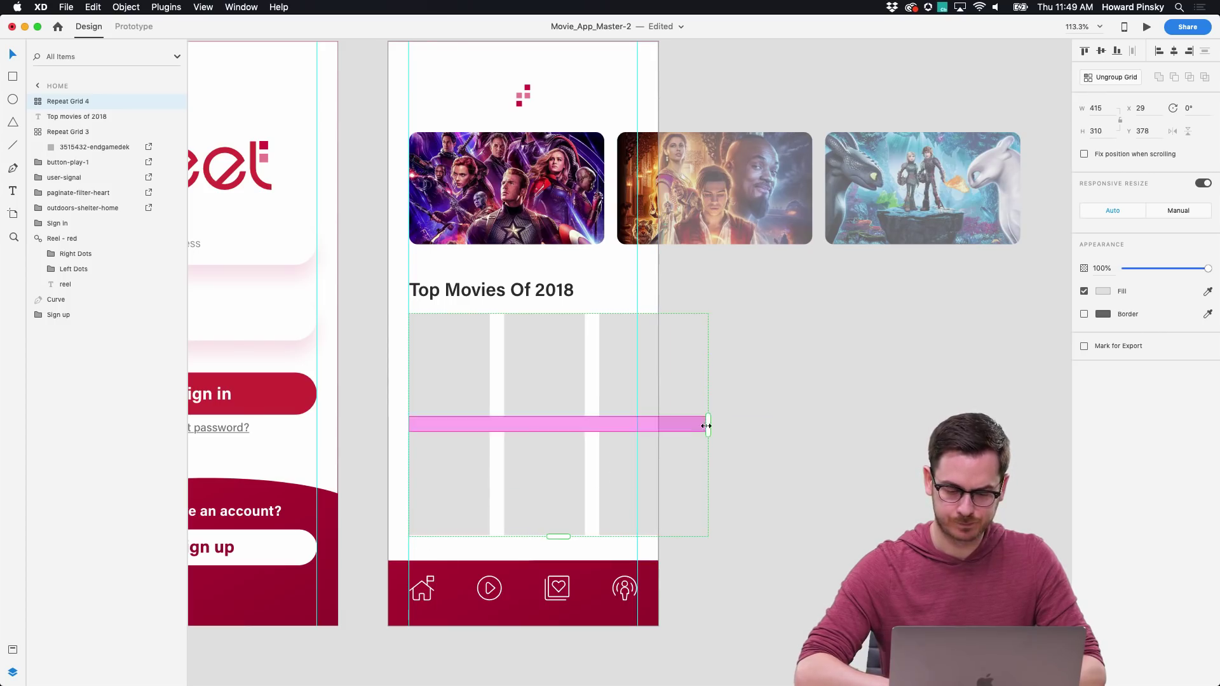
pyautogui.moveTo(707, 423); pyautogui.dragTo(681, 422)
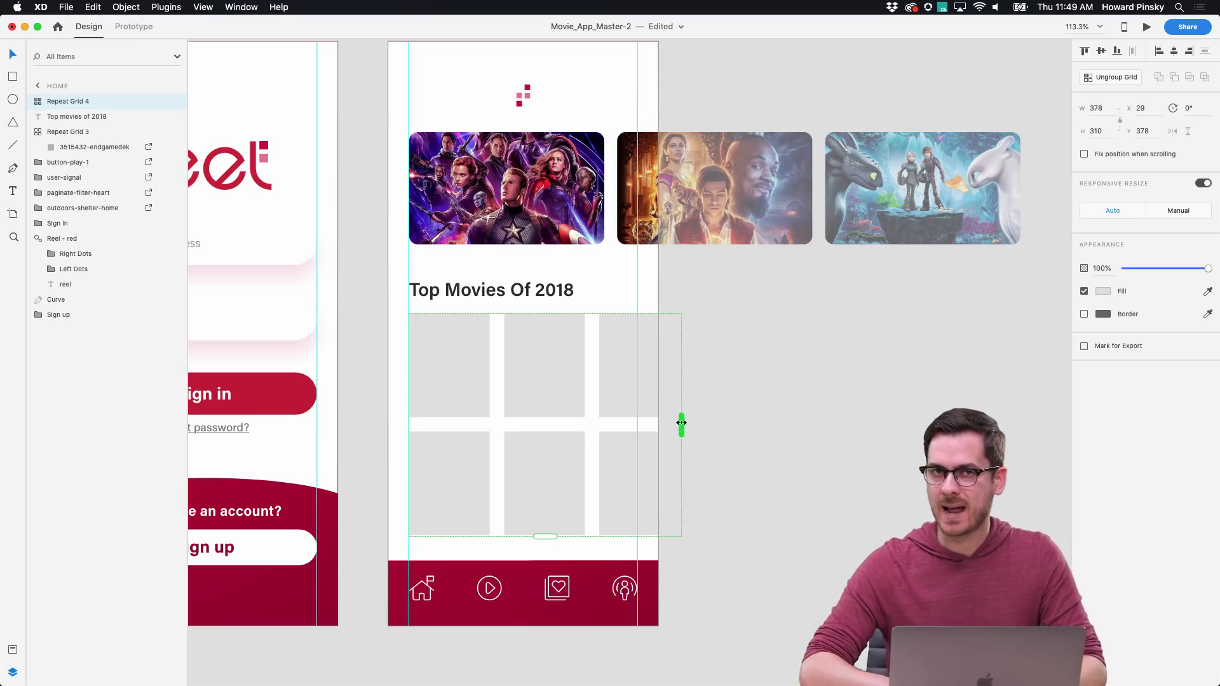
pyautogui.click(825, 282)
pyautogui.click(555, 353)
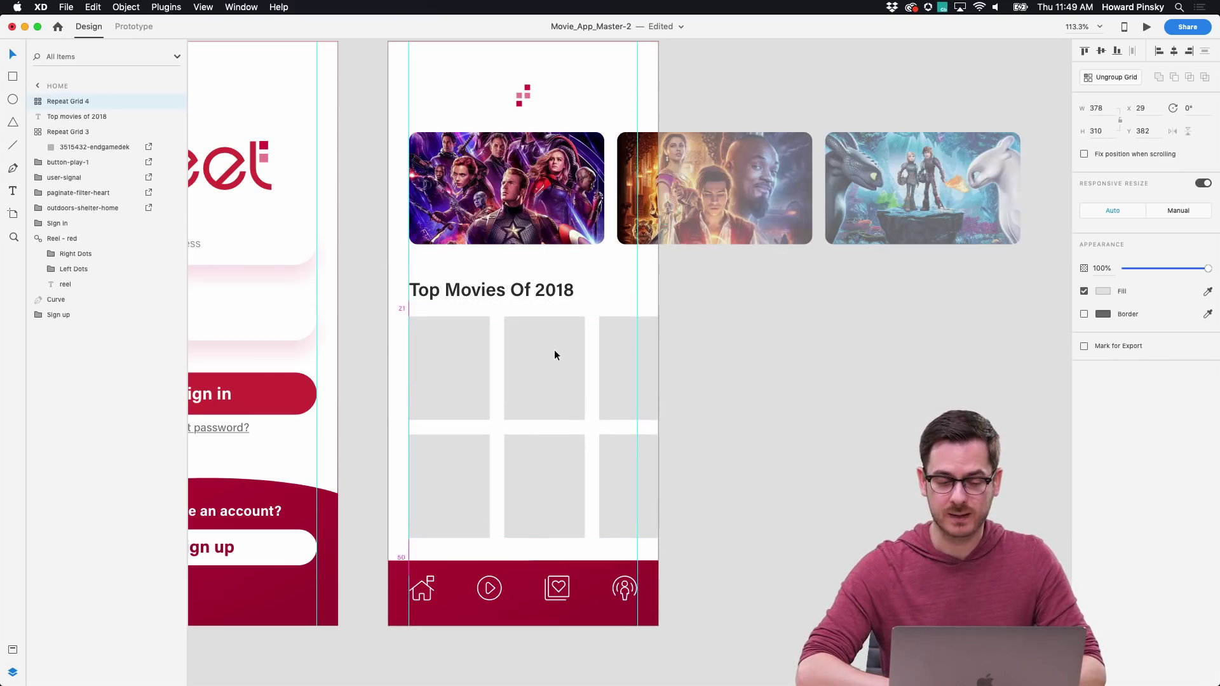
# Step: Fill the six grid cells with poster images from Finder's Movies folder, starting with endgamedek, and undo that fill
pyautogui.press('super+Tab')
pyautogui.press('super+Tab')
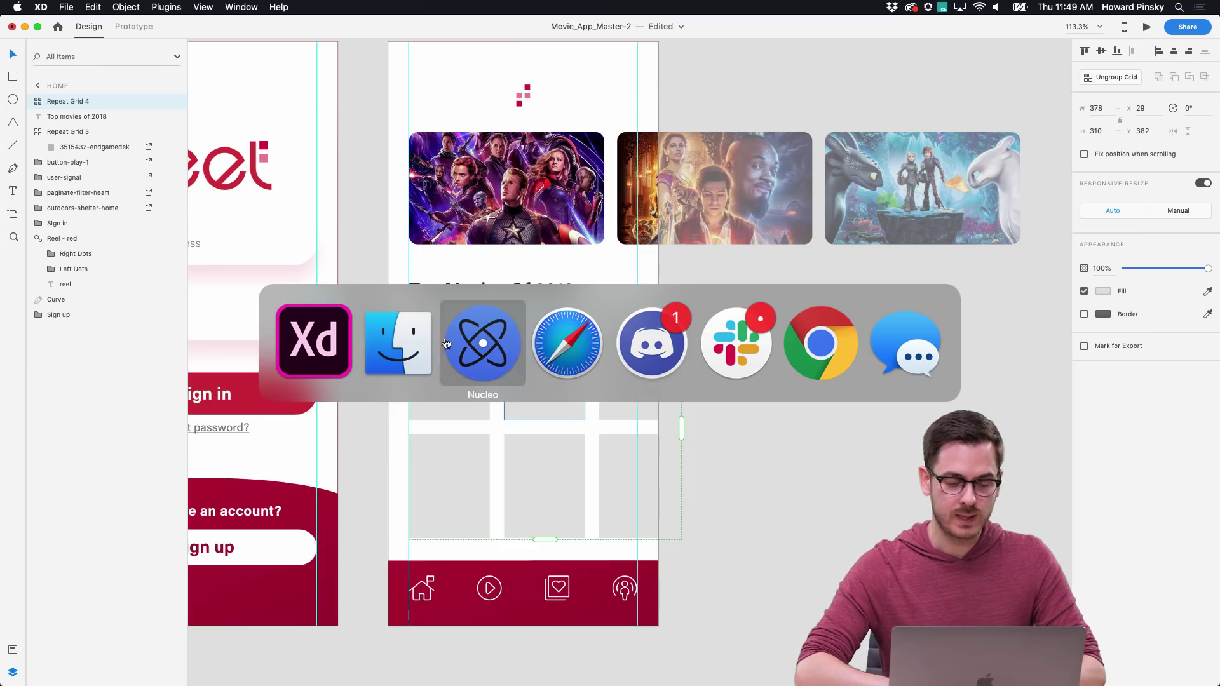
pyautogui.press('super+shift+Tab')
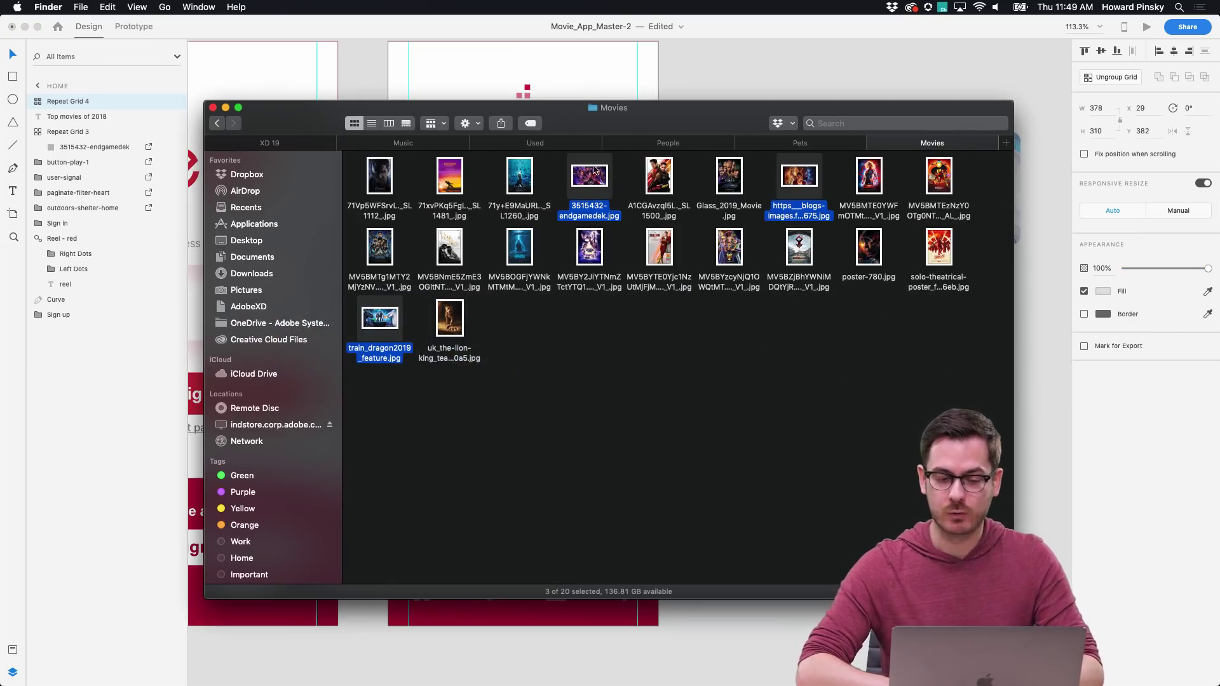
pyautogui.moveTo(620, 169); pyautogui.dragTo(969, 273)
pyautogui.moveTo(664, 172); pyautogui.dragTo(474, 363)
pyautogui.press('super+Tab')
pyautogui.click(814, 389)
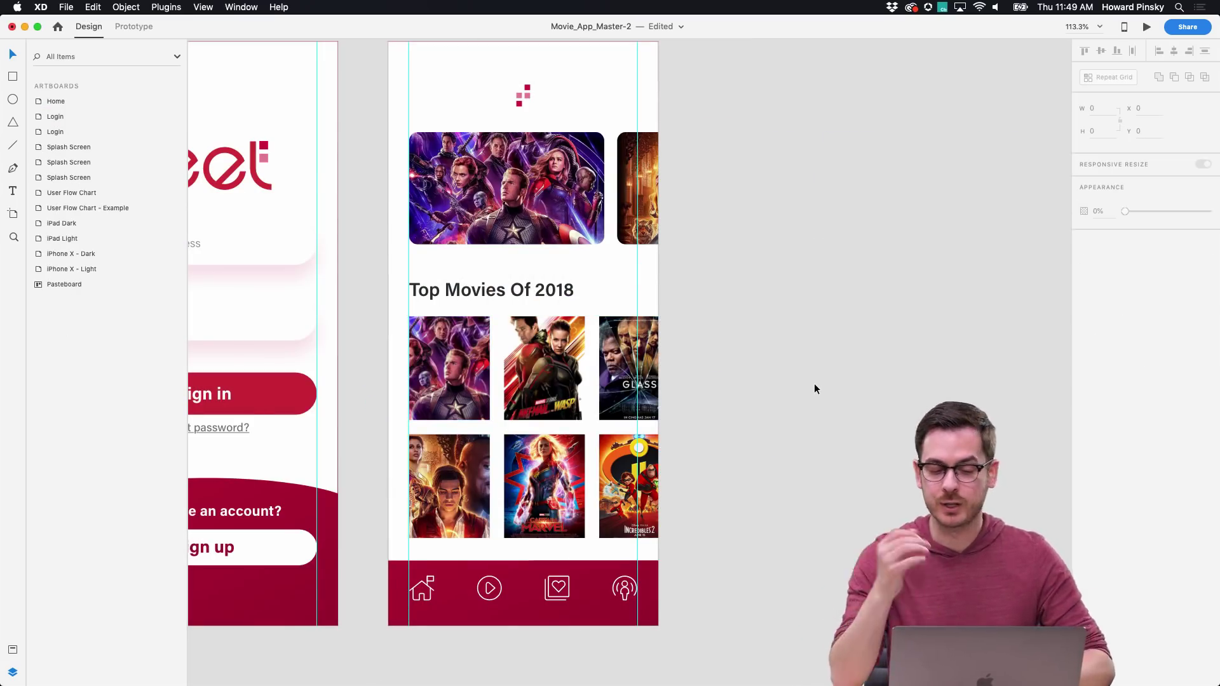
pyautogui.press('super+z')
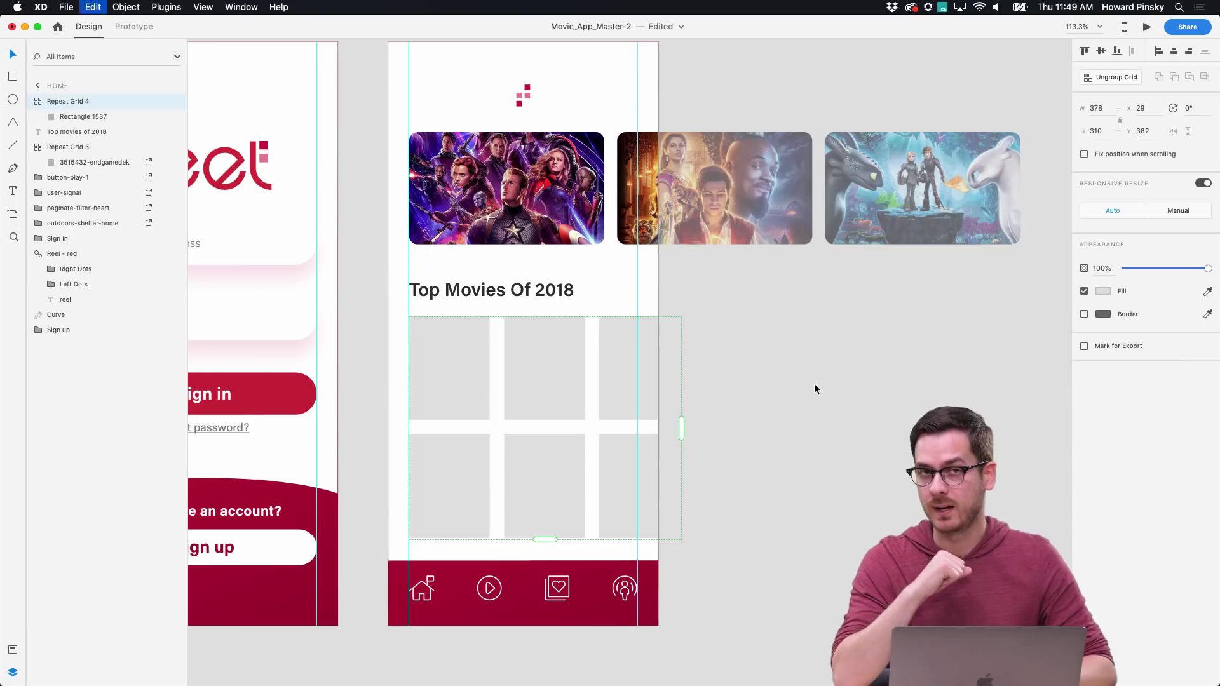
# Step: Ungroup the Repeat Grid beneath the heading into six separate rectangles
pyautogui.rightClick(554, 364)
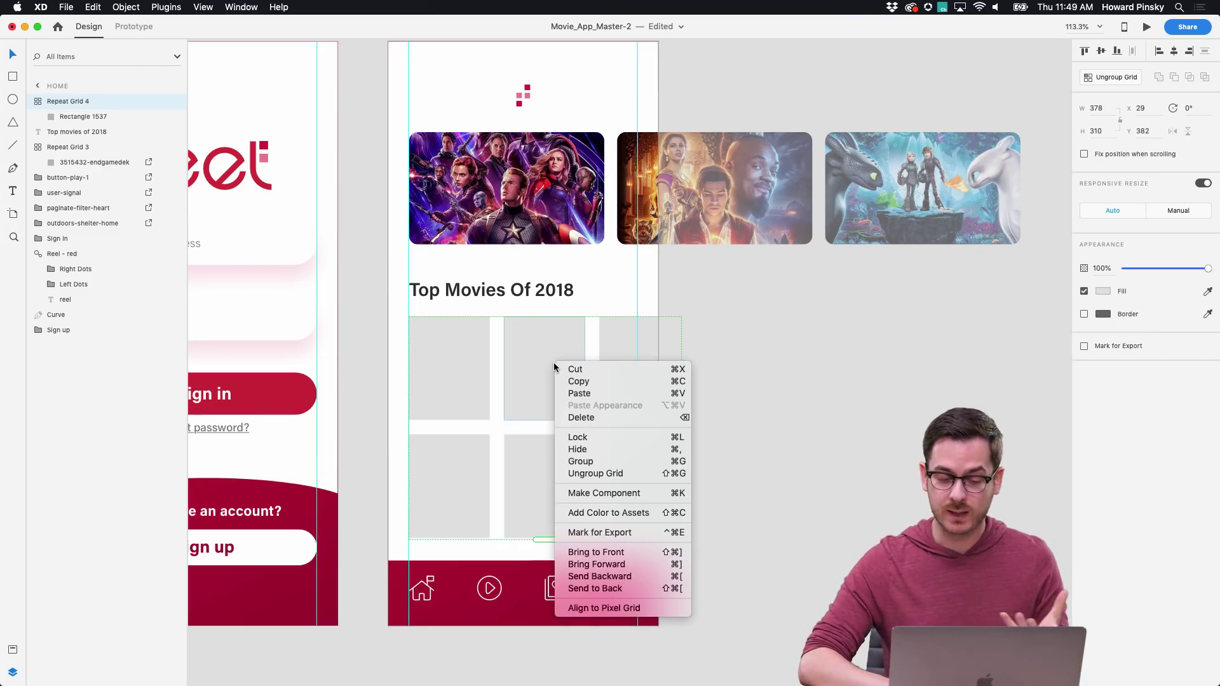
pyautogui.click(611, 473)
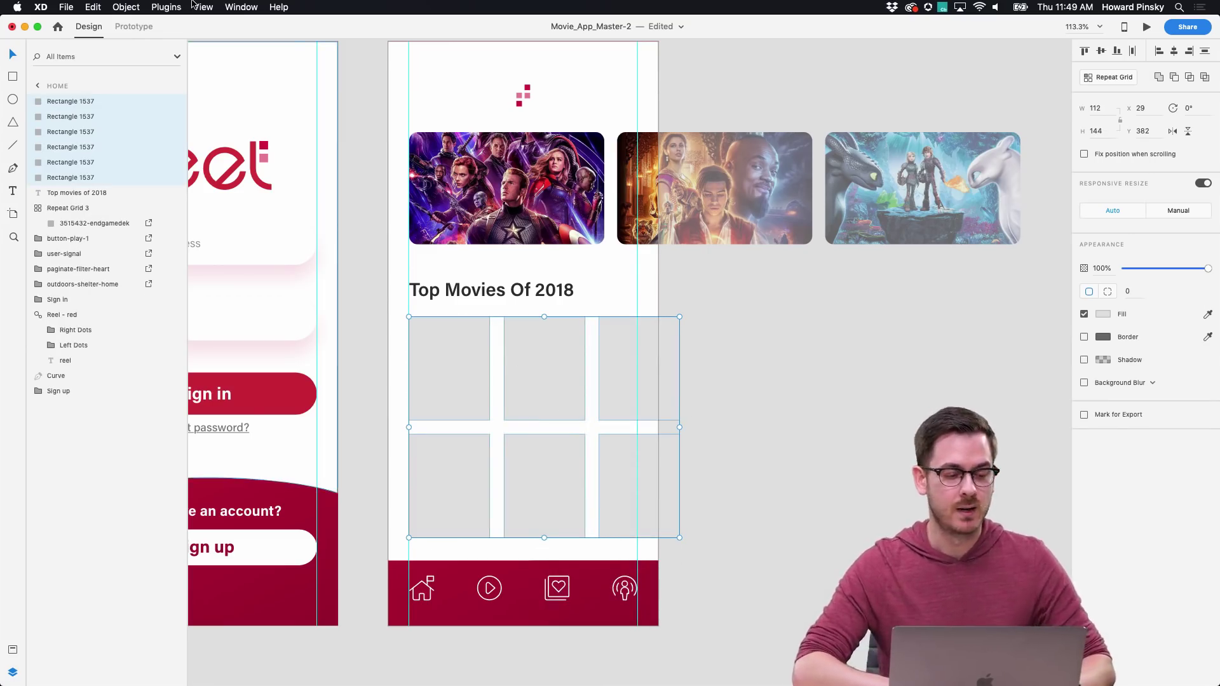
# Step: Search the available plugins for "movies" and examine the details of the Movie Posters plugin
pyautogui.click(165, 7)
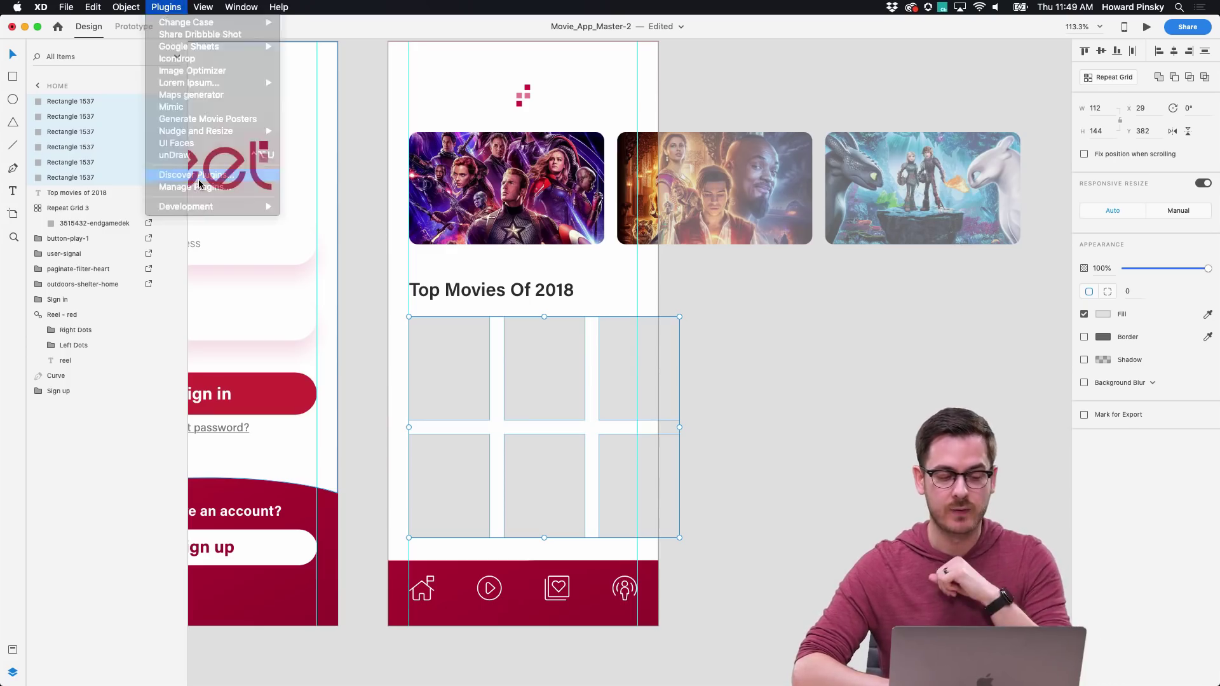
pyautogui.click(198, 178)
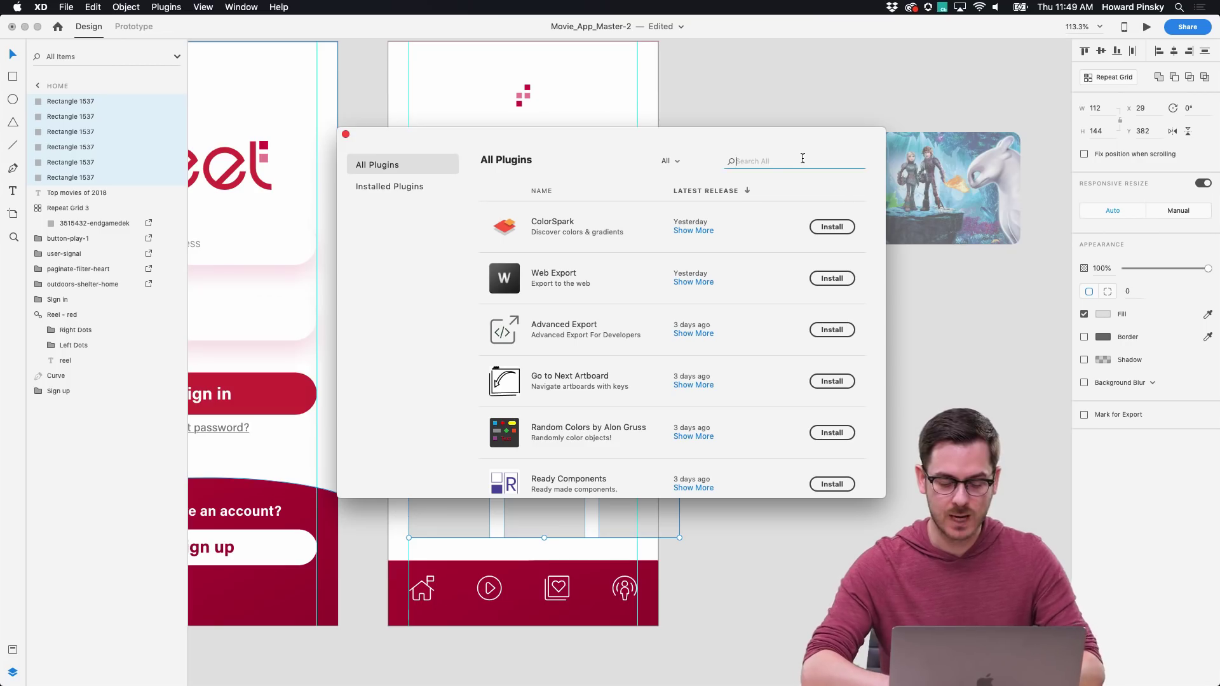
pyautogui.write('movies')
pyautogui.press('Return')
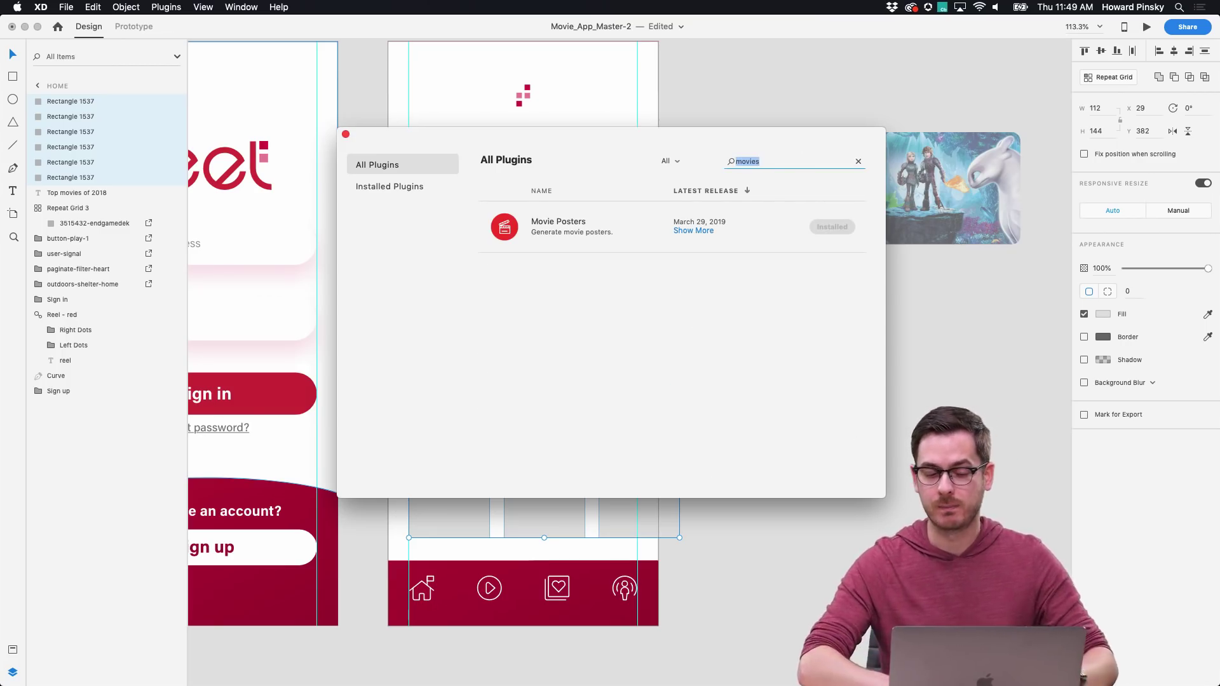
pyautogui.click(693, 231)
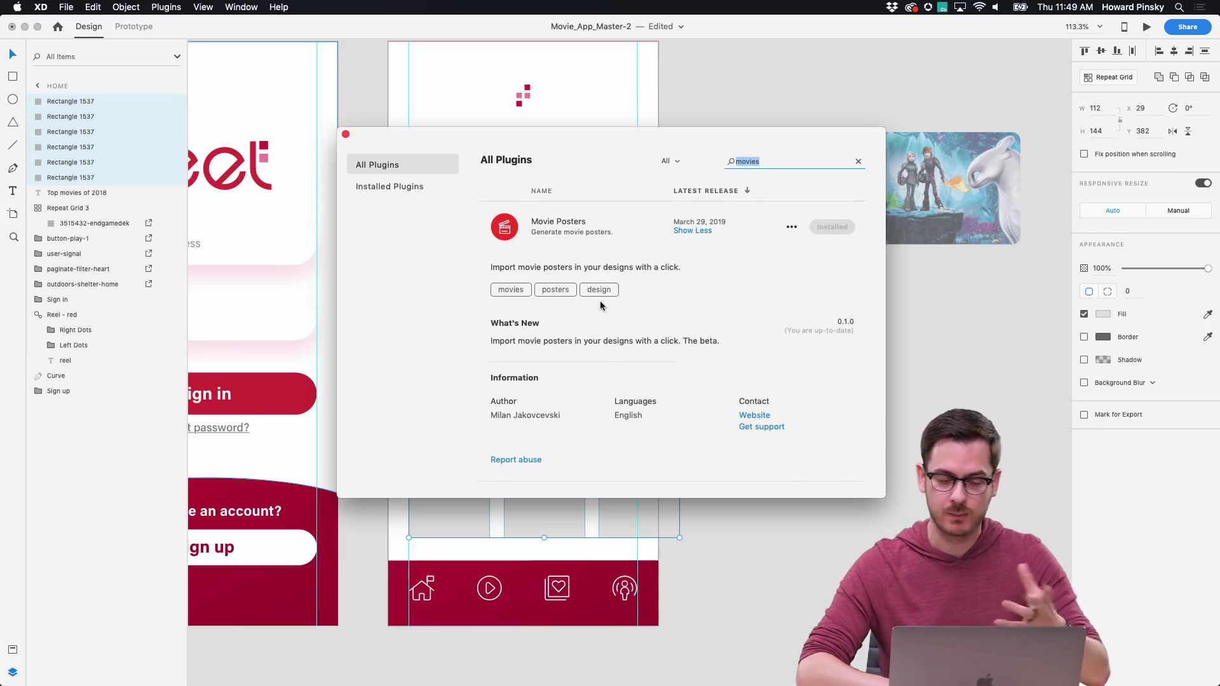
pyautogui.click(345, 134)
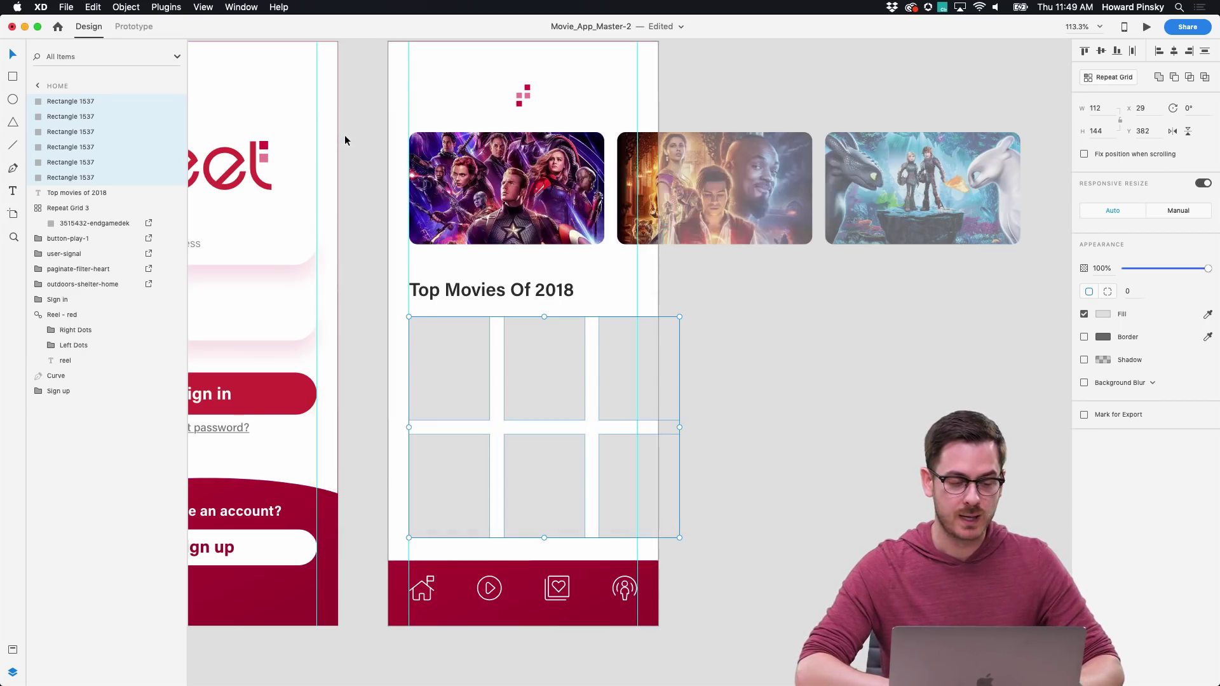
# Step: Fill the six rectangles using the Movie Posters plugin, with release year 2018 and the Animation genre
pyautogui.click(166, 7)
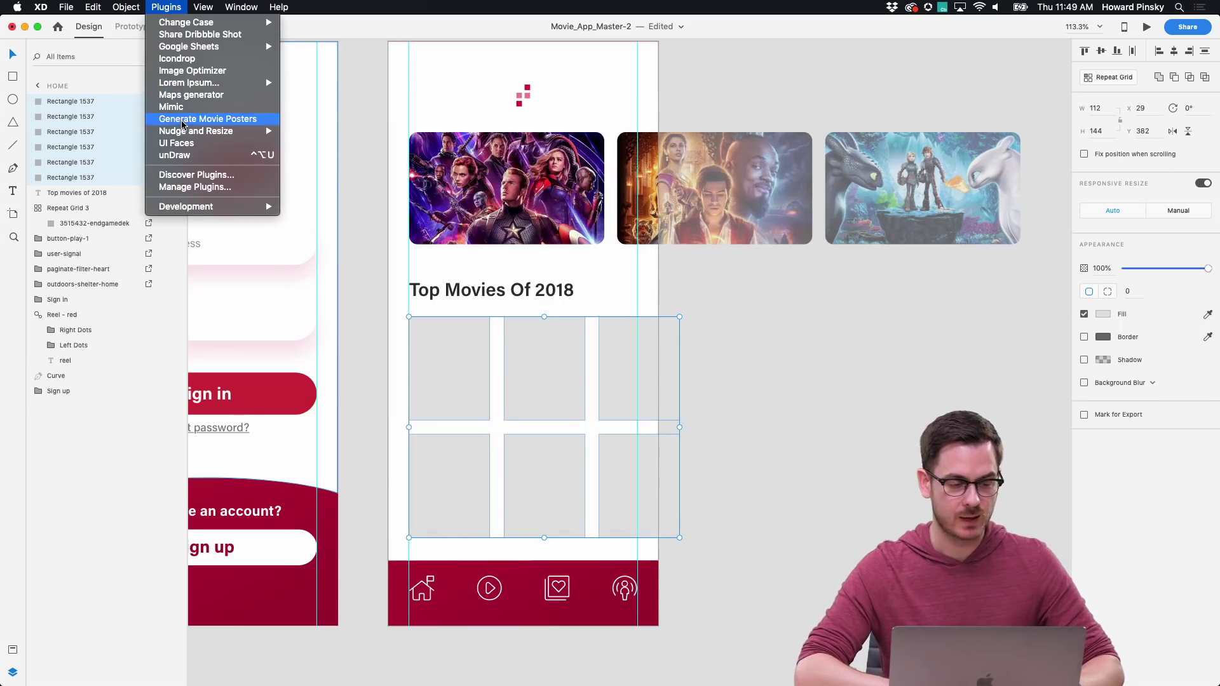
pyautogui.click(232, 120)
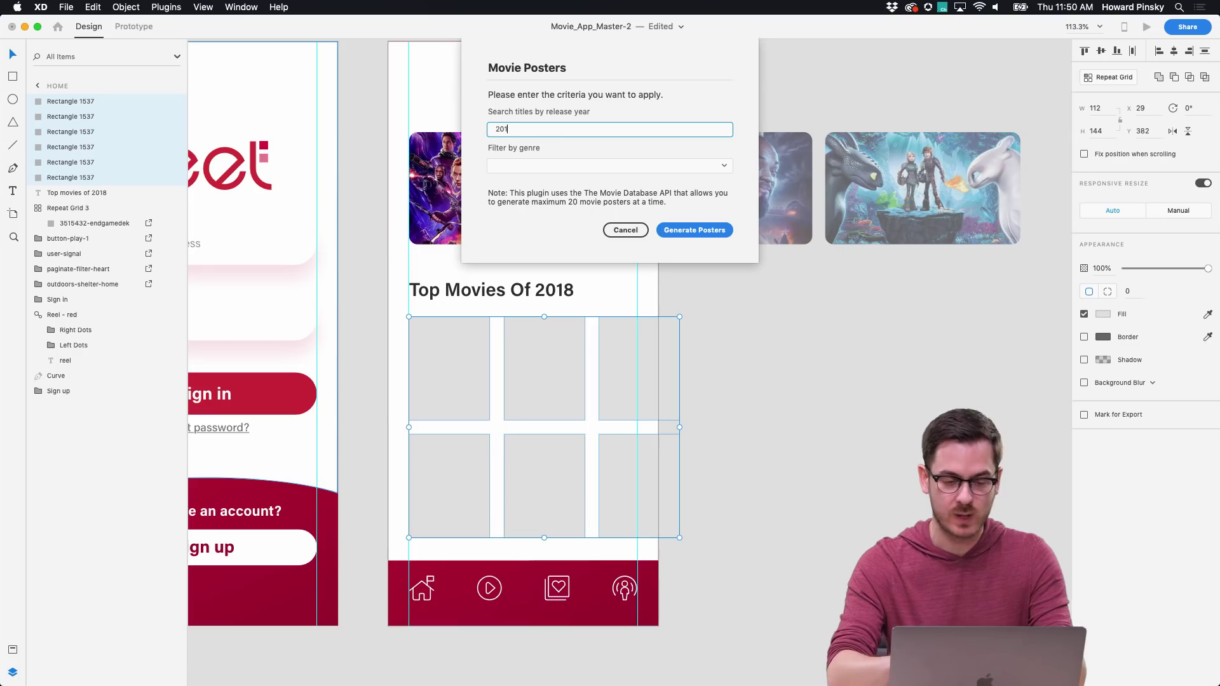
pyautogui.click(562, 165)
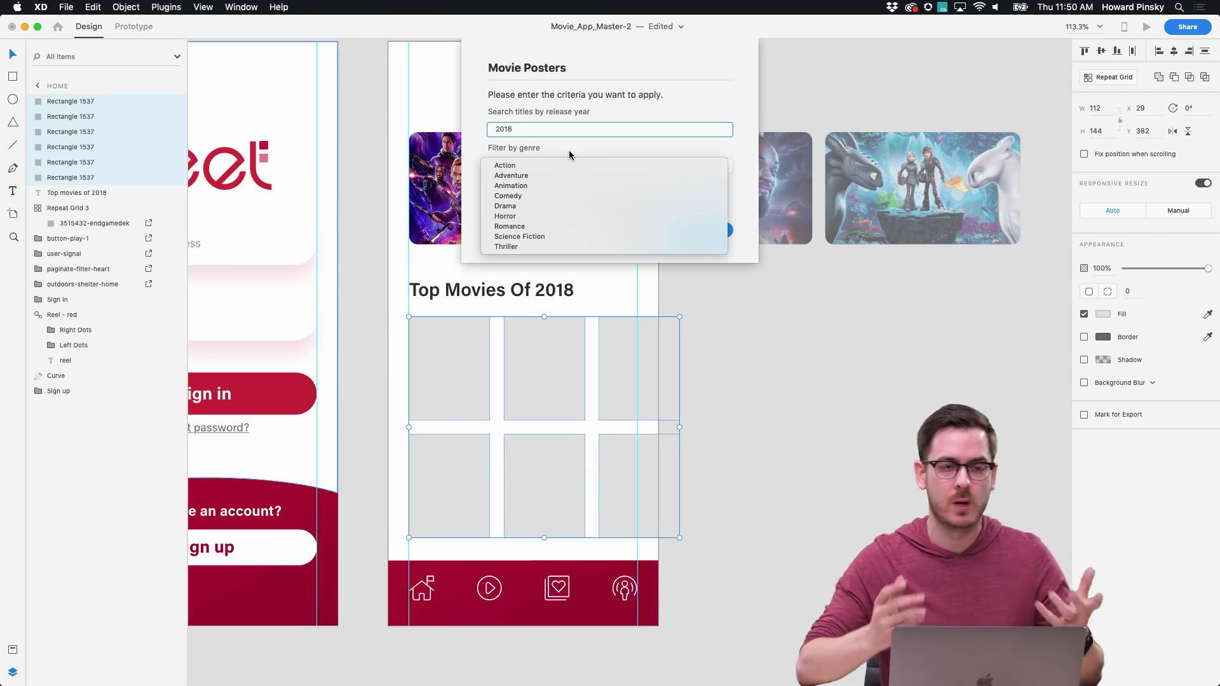
pyautogui.click(571, 149)
pyautogui.click(548, 167)
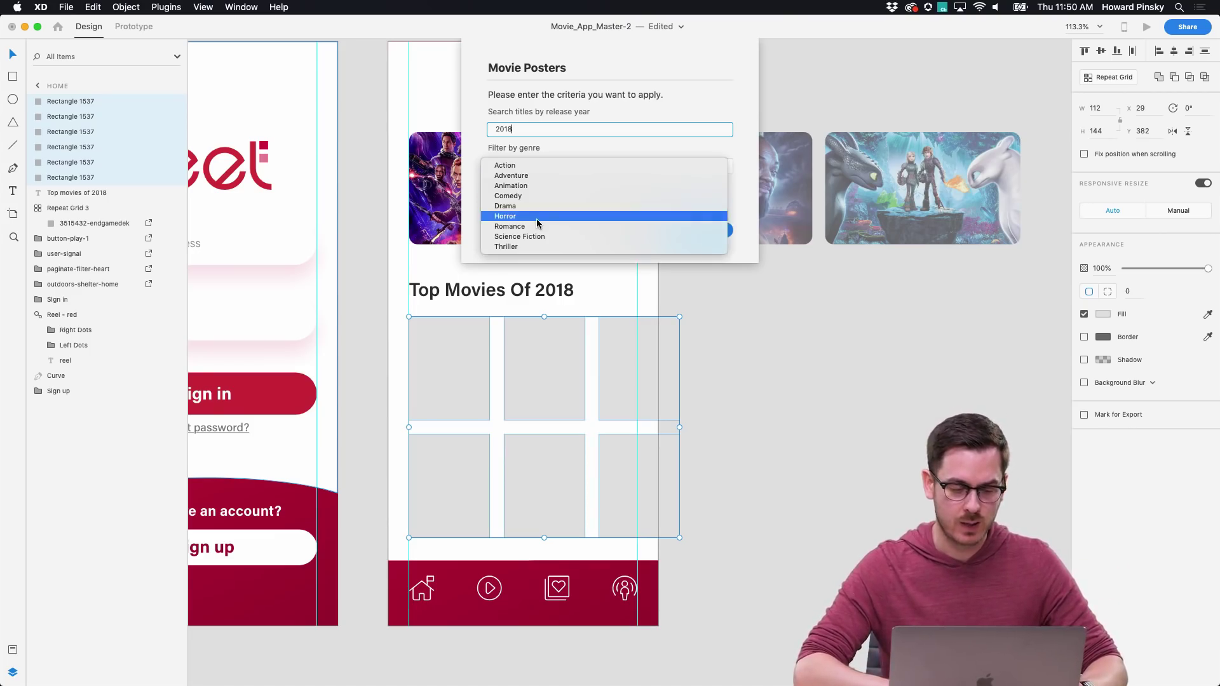
pyautogui.click(545, 186)
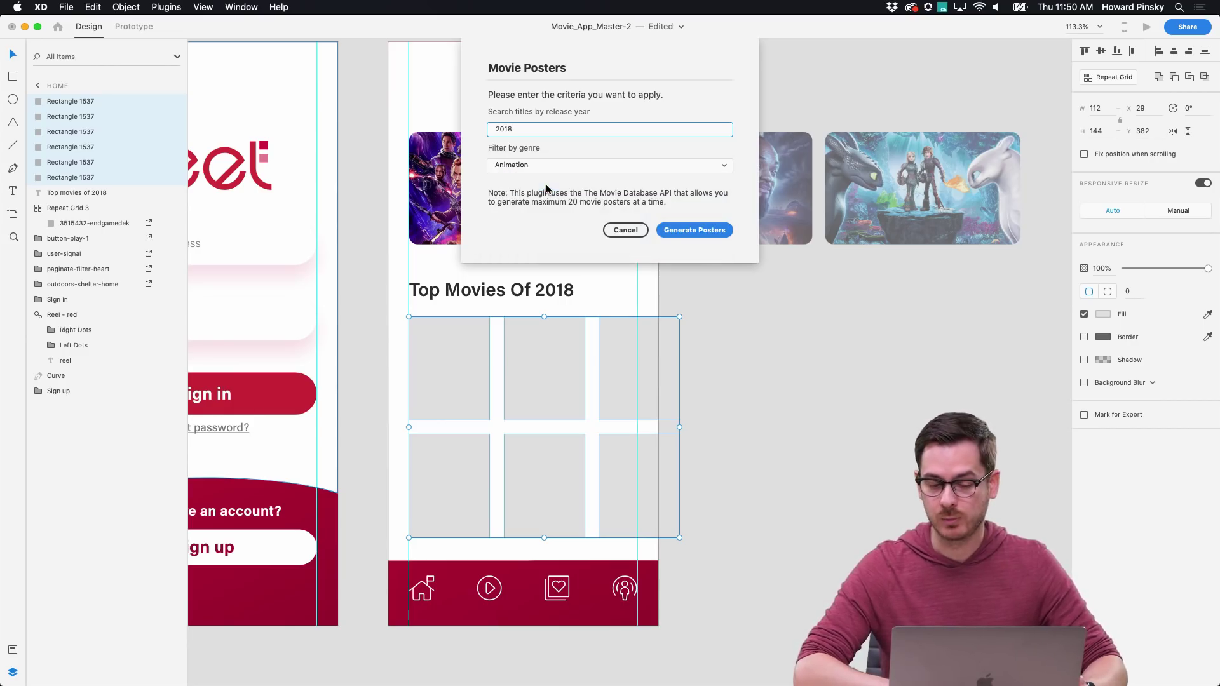
pyautogui.press('Return')
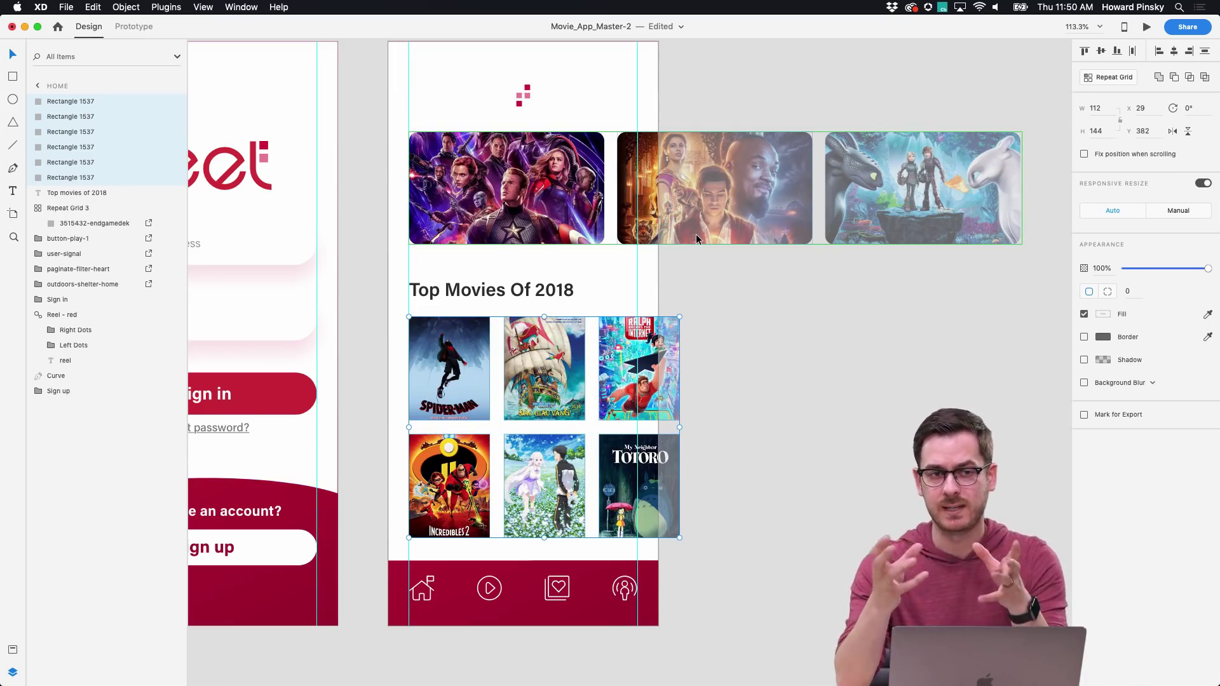
pyautogui.click(756, 323)
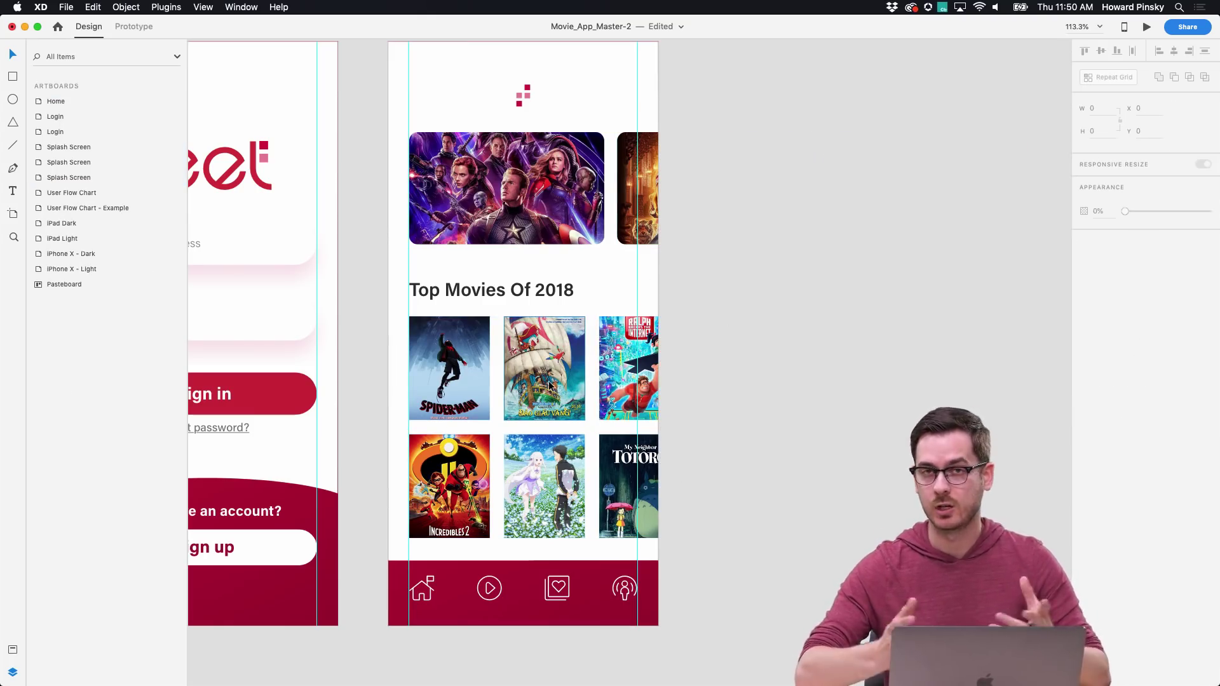
pyautogui.doubleClick(512, 293)
pyautogui.click(563, 295)
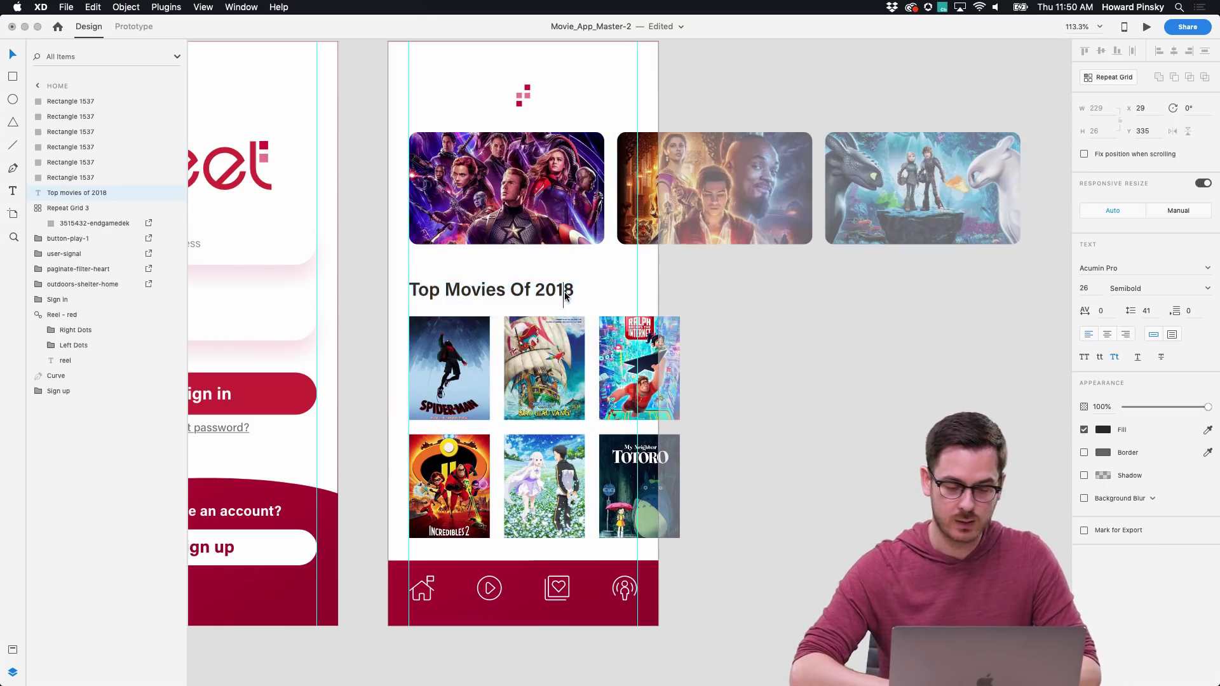
pyautogui.press('Escape')
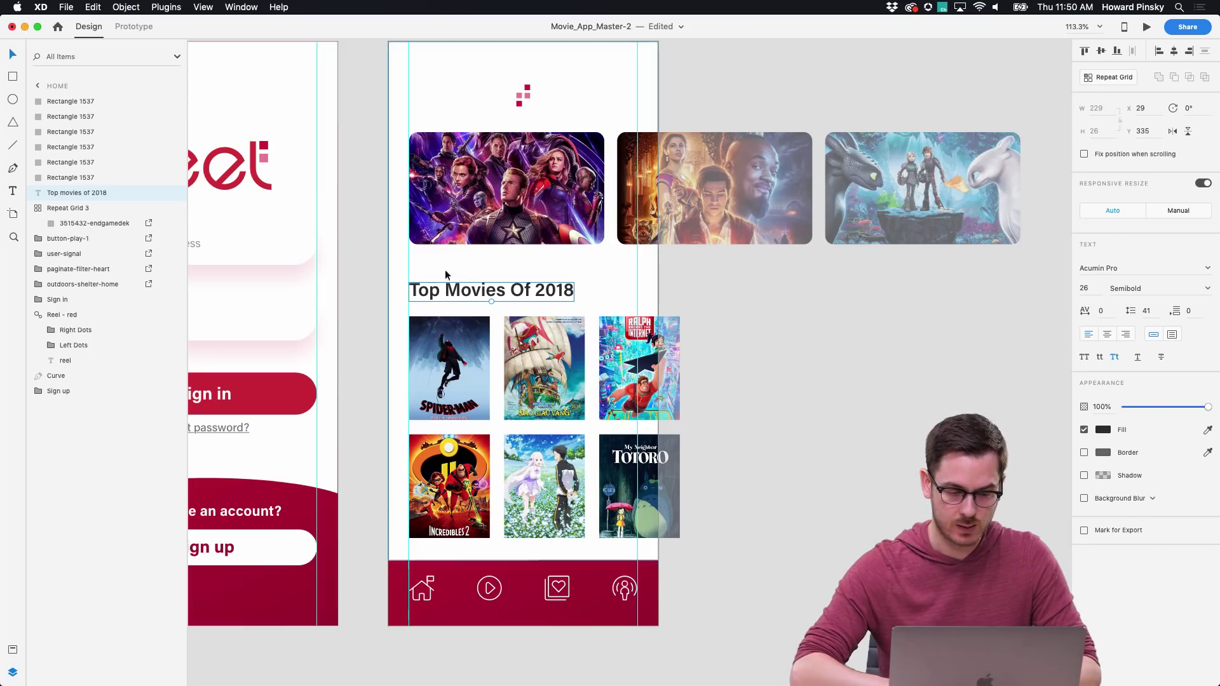
# Step: Move the movies heading up near the images and place a copy below it at Y 343 with the text "Animation"
pyautogui.moveTo(462, 291)
pyautogui.mouseDown()
pyautogui.moveTo(470, 268)
pyautogui.moveTo(470, 298)
pyautogui.mouseUp()
pyautogui.doubleClick(459, 284)
pyautogui.press('Escape')
pyautogui.doubleClick(470, 298)
pyautogui.write('Animation')
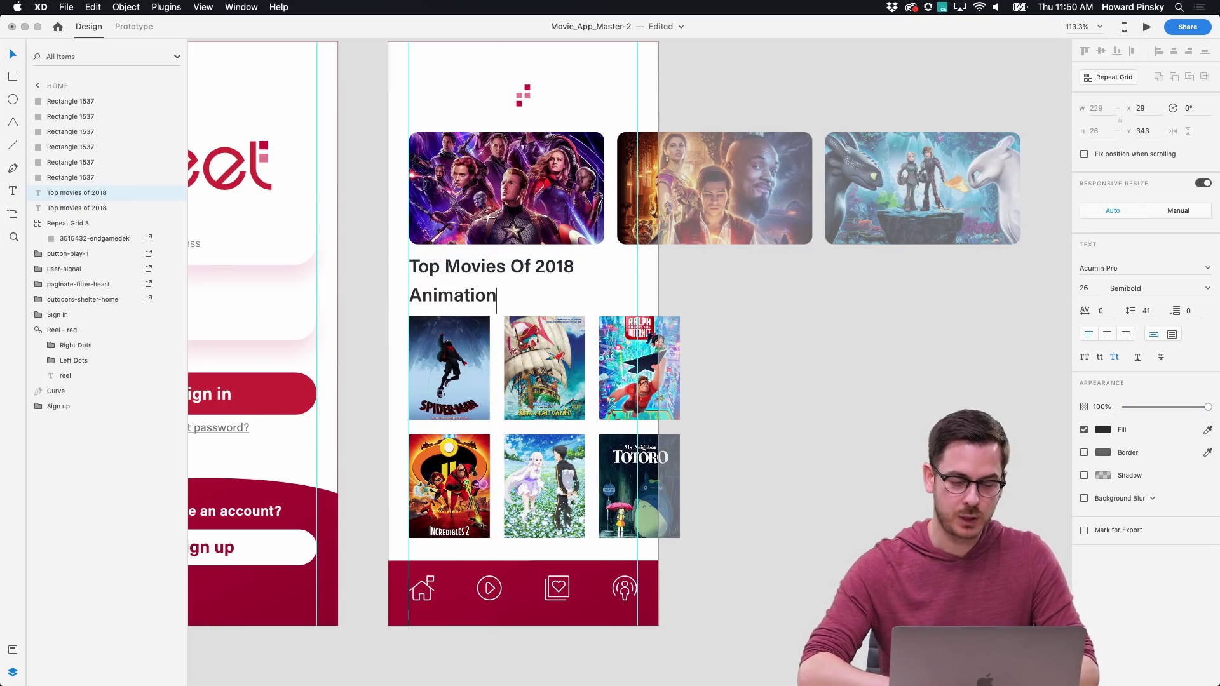
# Step: Shrink the "Animation" subheading to font size 17
pyautogui.press('Escape')
pyautogui.moveTo(453, 307); pyautogui.dragTo(453, 302)
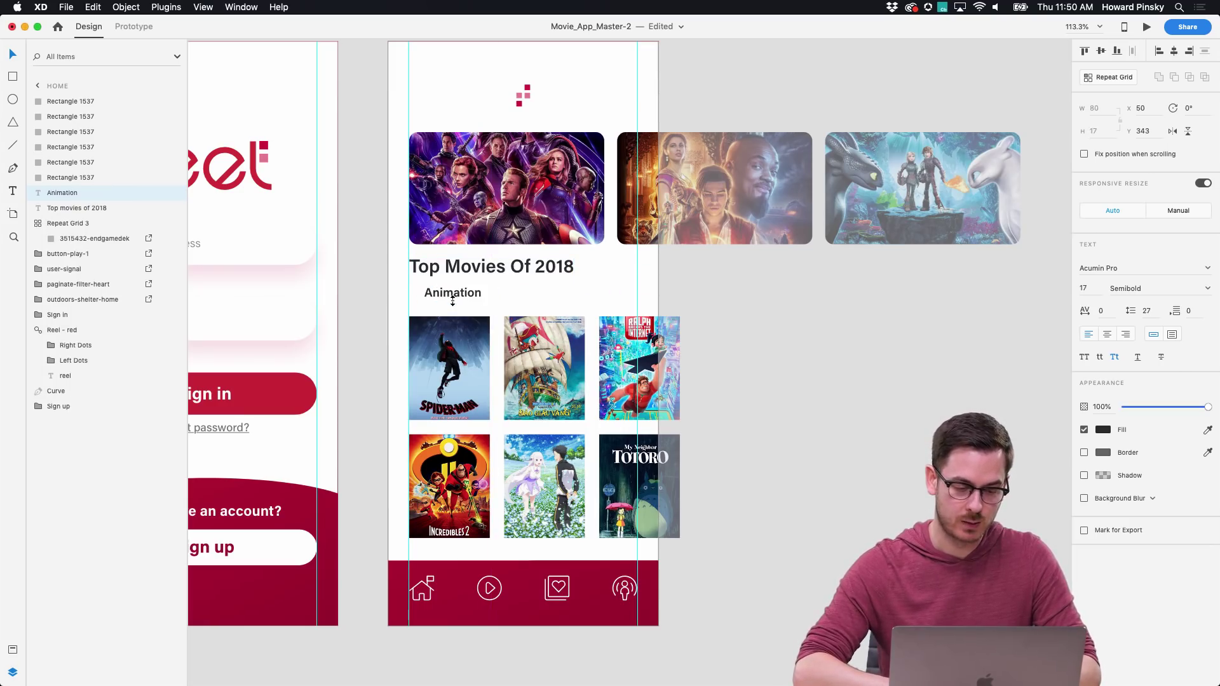
# Step: Set the "Animation" subheading to font size 19, Regular weight and 58% opacity
pyautogui.click(1206, 288)
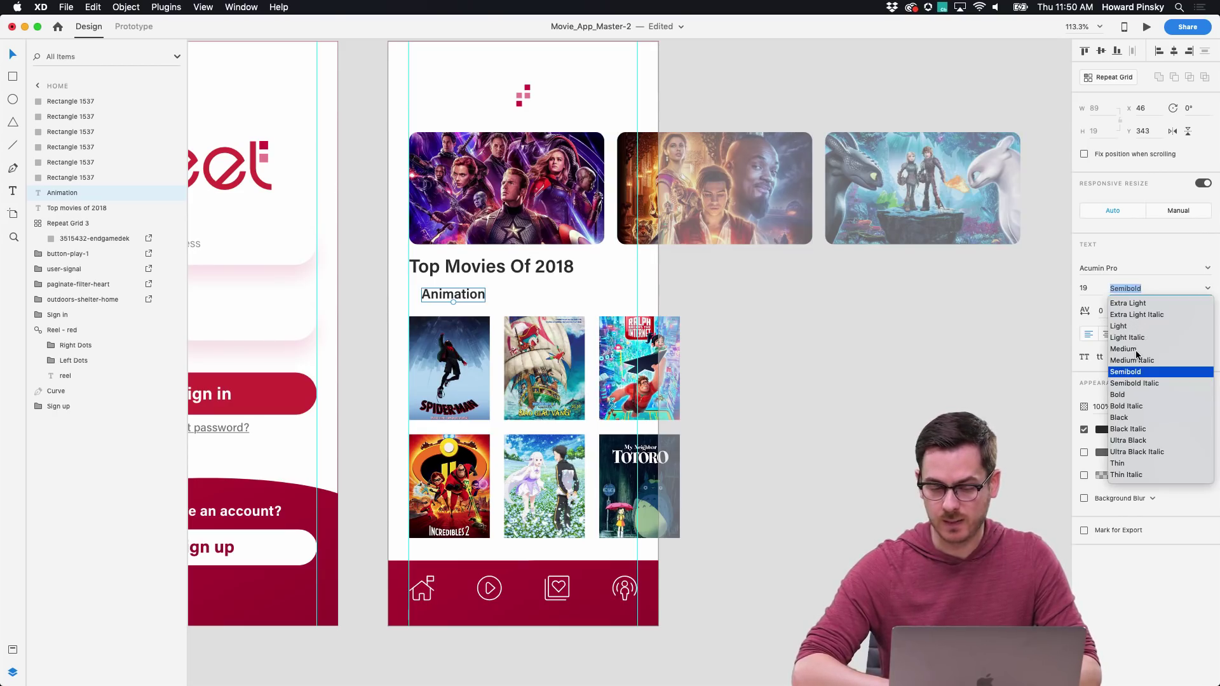
pyautogui.click(1136, 351)
pyautogui.click(1214, 288)
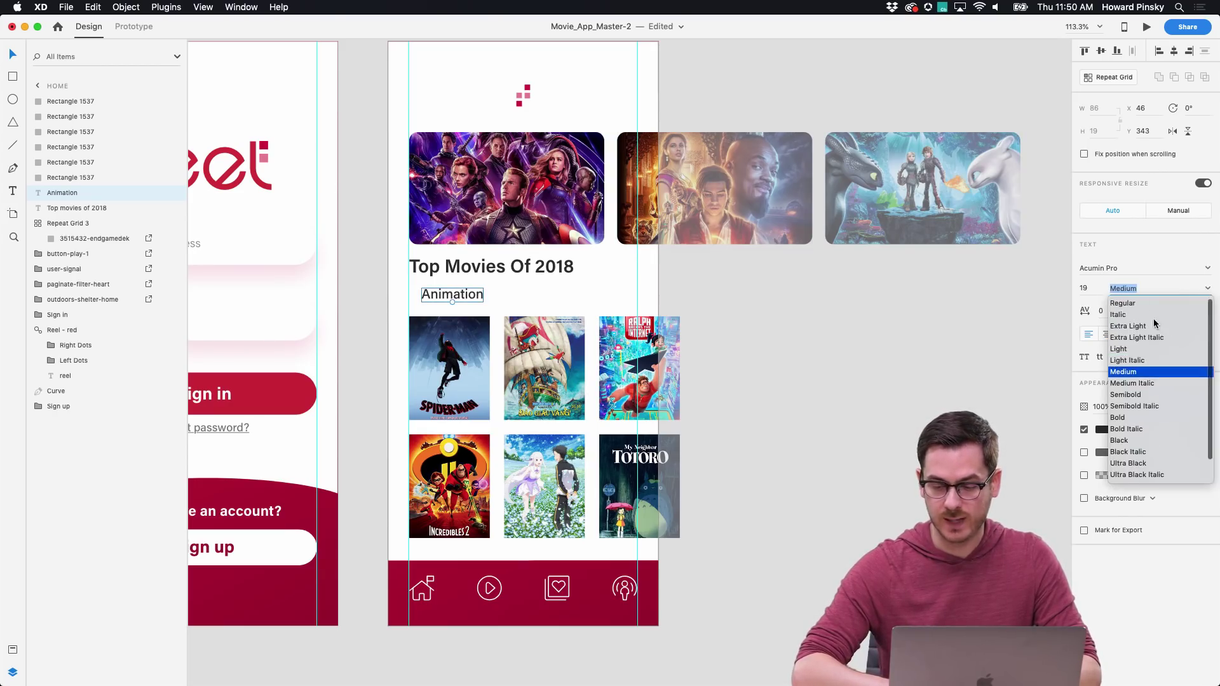
pyautogui.click(1138, 312)
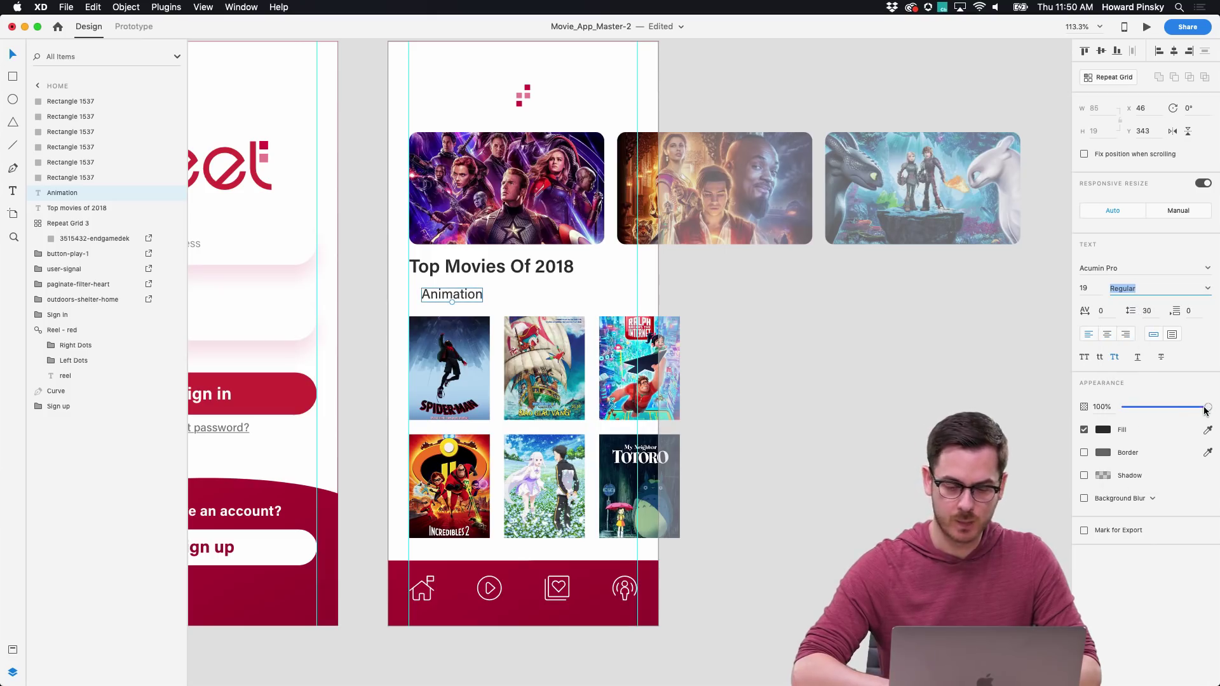
pyautogui.moveTo(1204, 408); pyautogui.dragTo(1171, 405)
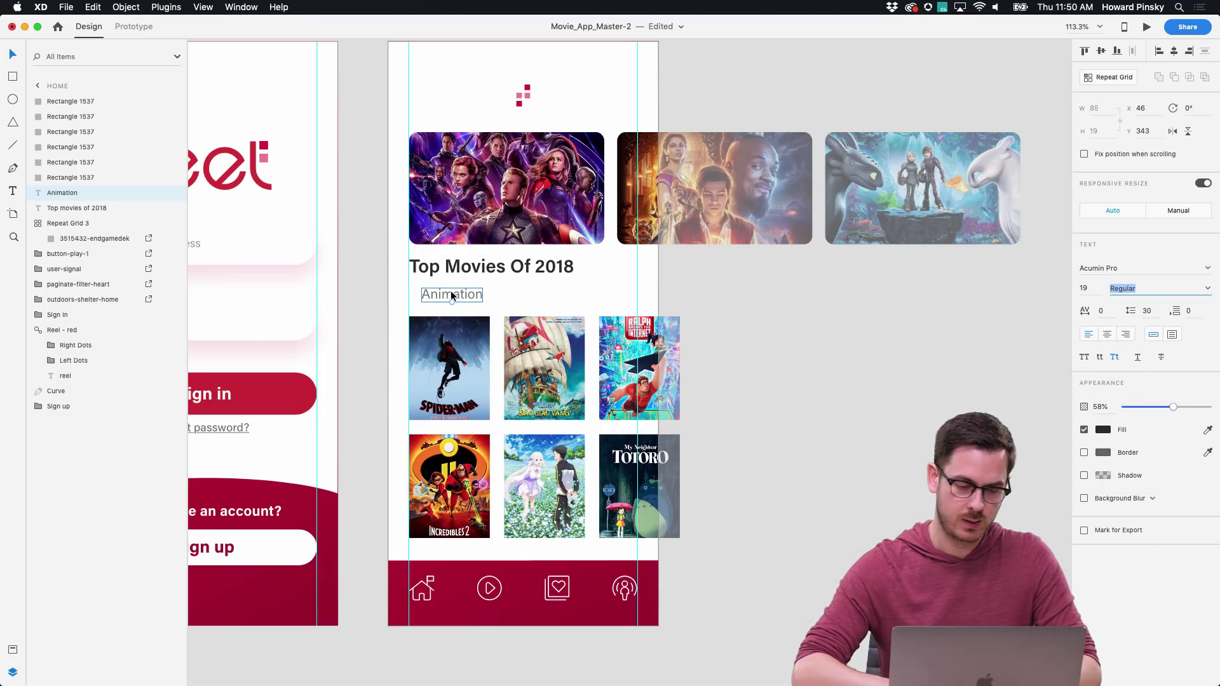
# Step: Align the "Animation" subheading directly beneath the movies heading at its left edge and move both down closer to the posters
pyautogui.moveTo(450, 292); pyautogui.dragTo(462, 285)
pyautogui.keyDown('shift'); pyautogui.click(465, 271); pyautogui.keyUp('shift')
pyautogui.click(790, 357)
pyautogui.scroll(-5, 790, 357)
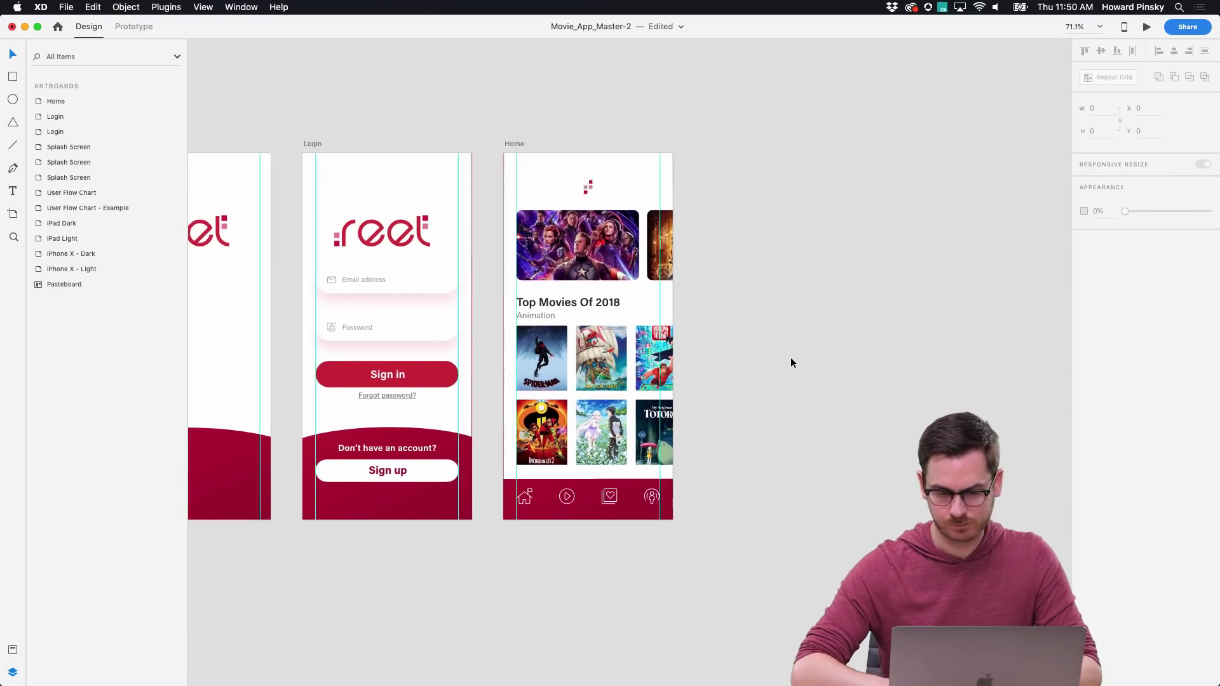
pyautogui.hscroll(2, 790, 357)
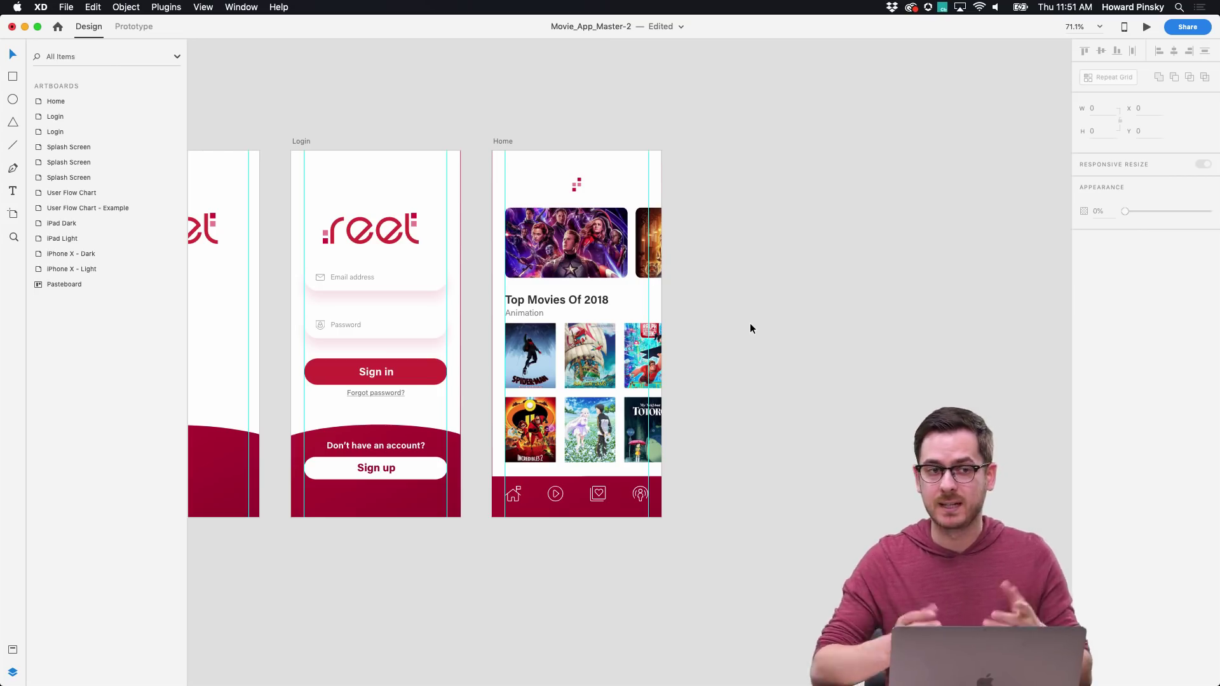
# Step: Duplicate the Home artboard and slide the copy's movie image row left until the third image reaches the right margin guide
pyautogui.click(507, 142)
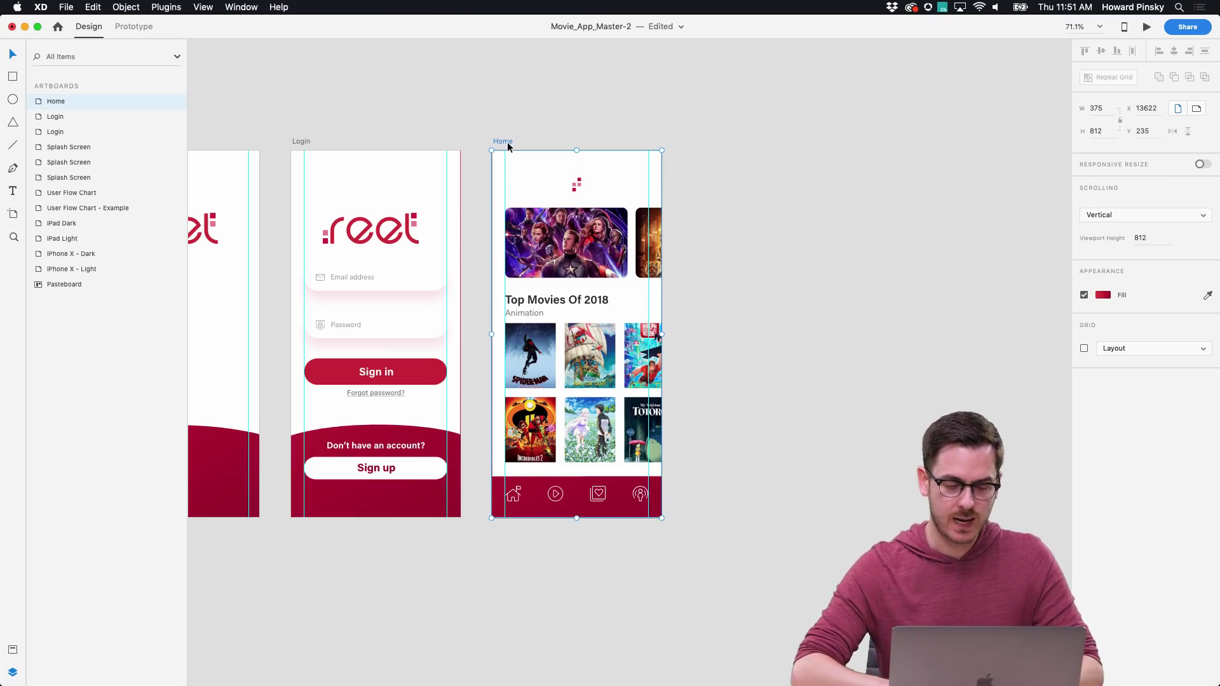
pyautogui.press('super+d')
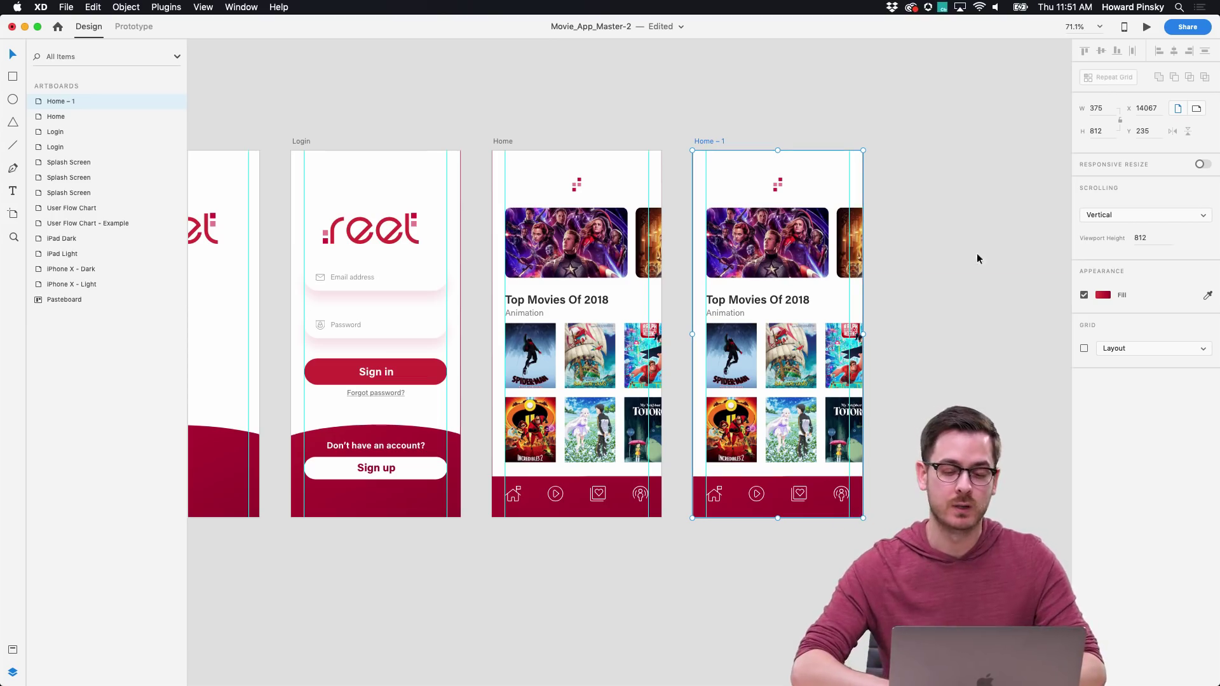
pyautogui.click(773, 233)
pyautogui.hscroll(2, 772, 235)
pyautogui.scroll(5, 772, 234)
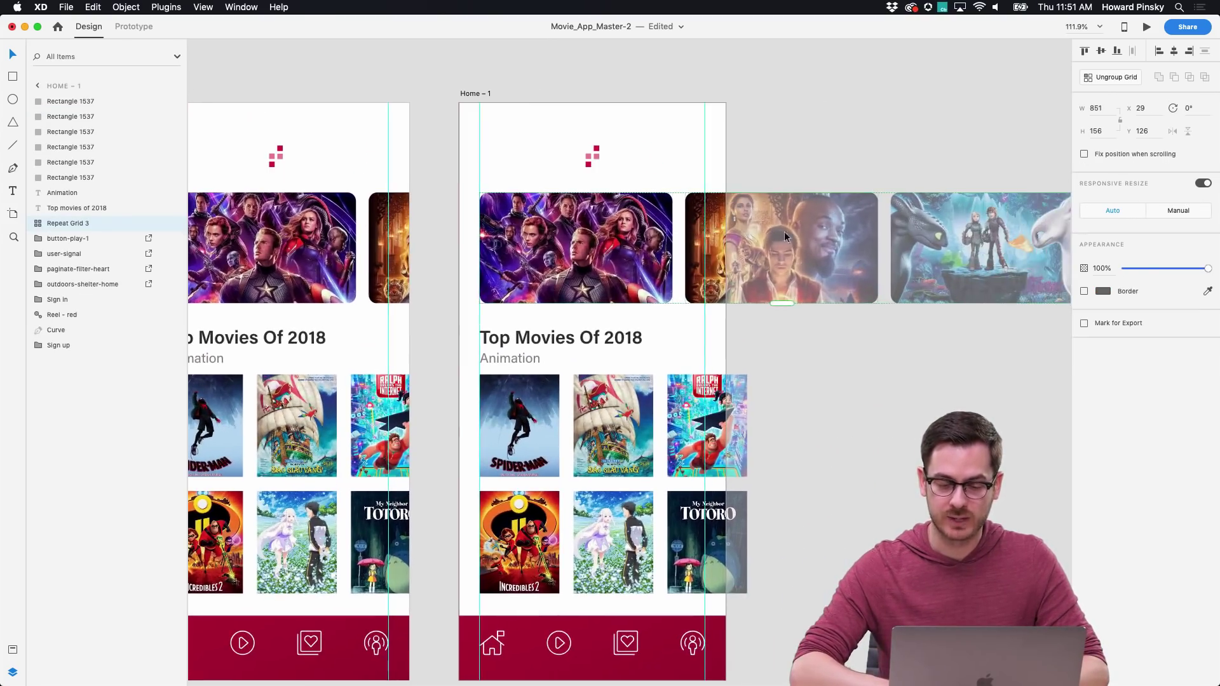
pyautogui.moveTo(802, 236); pyautogui.dragTo(422, 238)
pyautogui.click(830, 266)
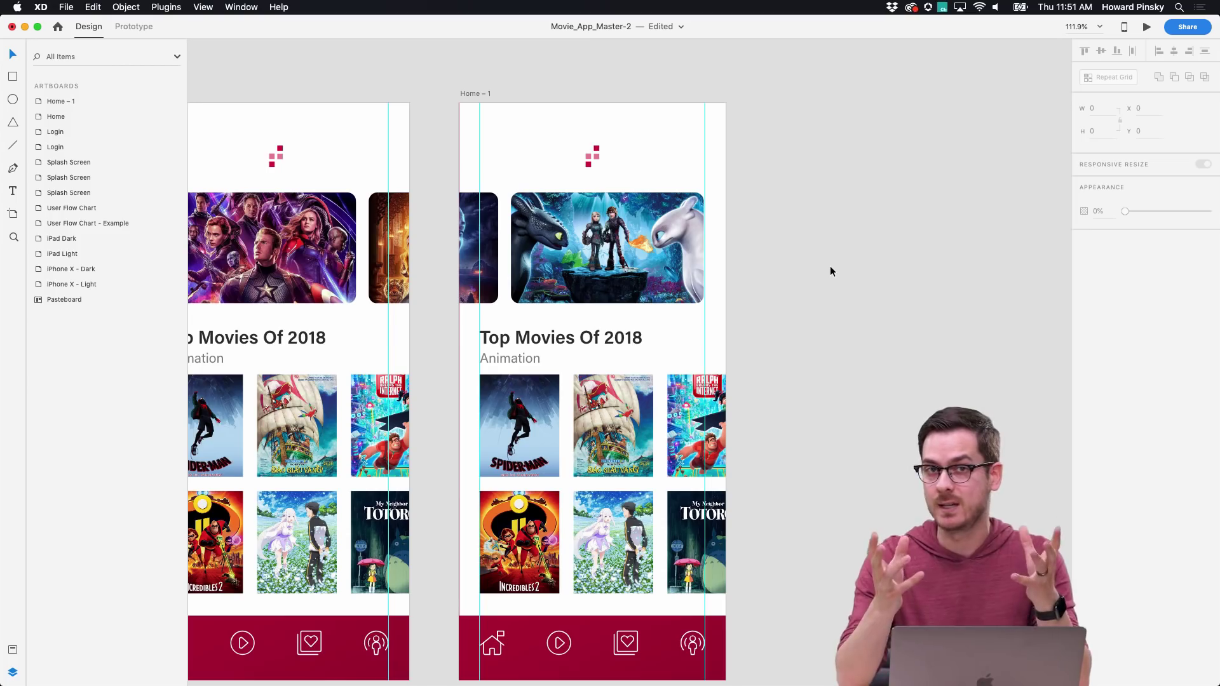
# Step: Create a prototype link from the first image of the Home artboard's image row to Home – 1
pyautogui.hscroll(-5, 830, 265)
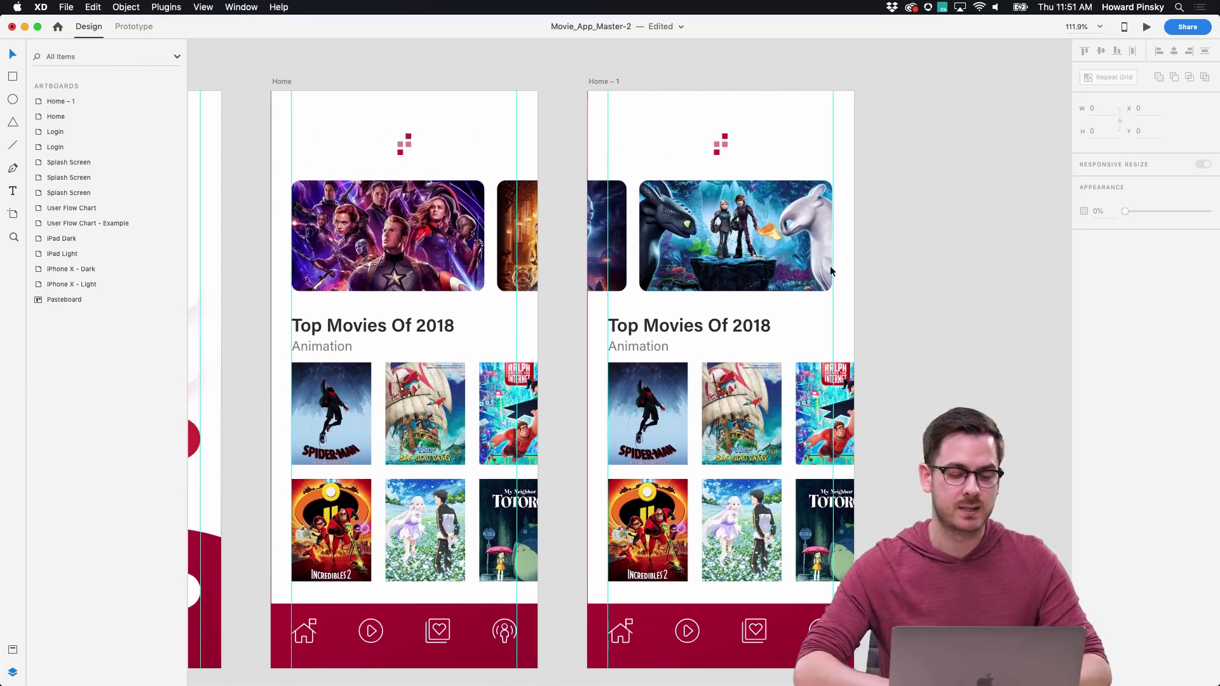
pyautogui.click(282, 80)
pyautogui.click(141, 30)
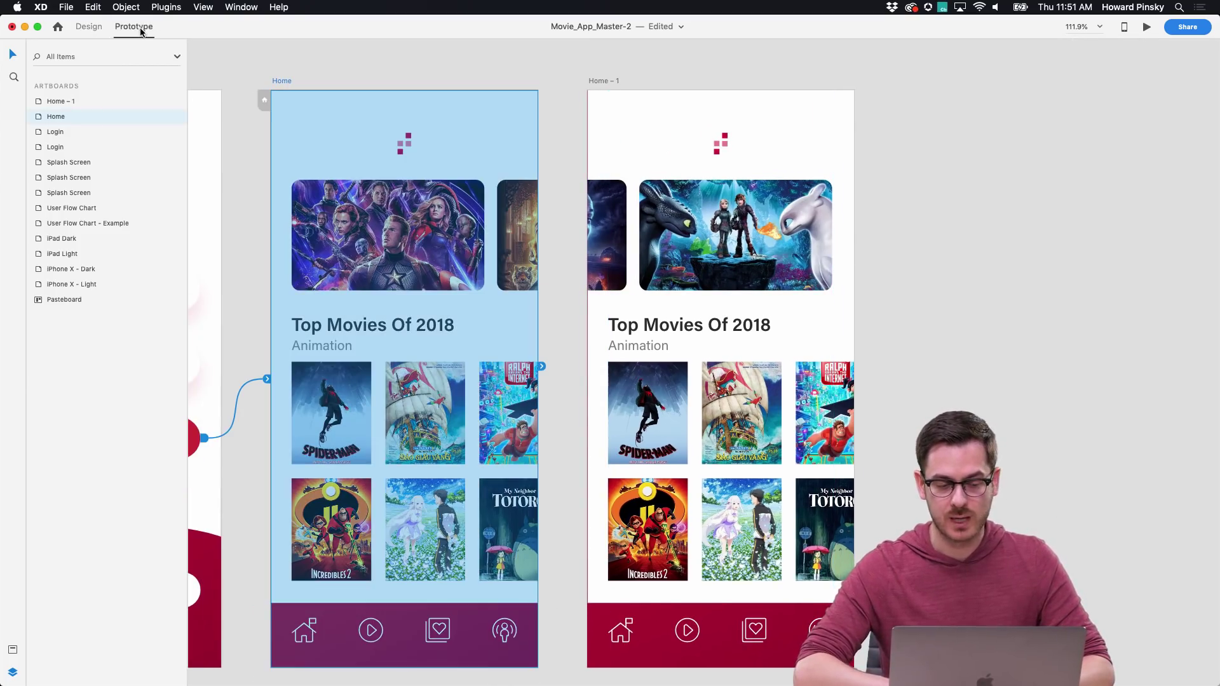
pyautogui.click(435, 254)
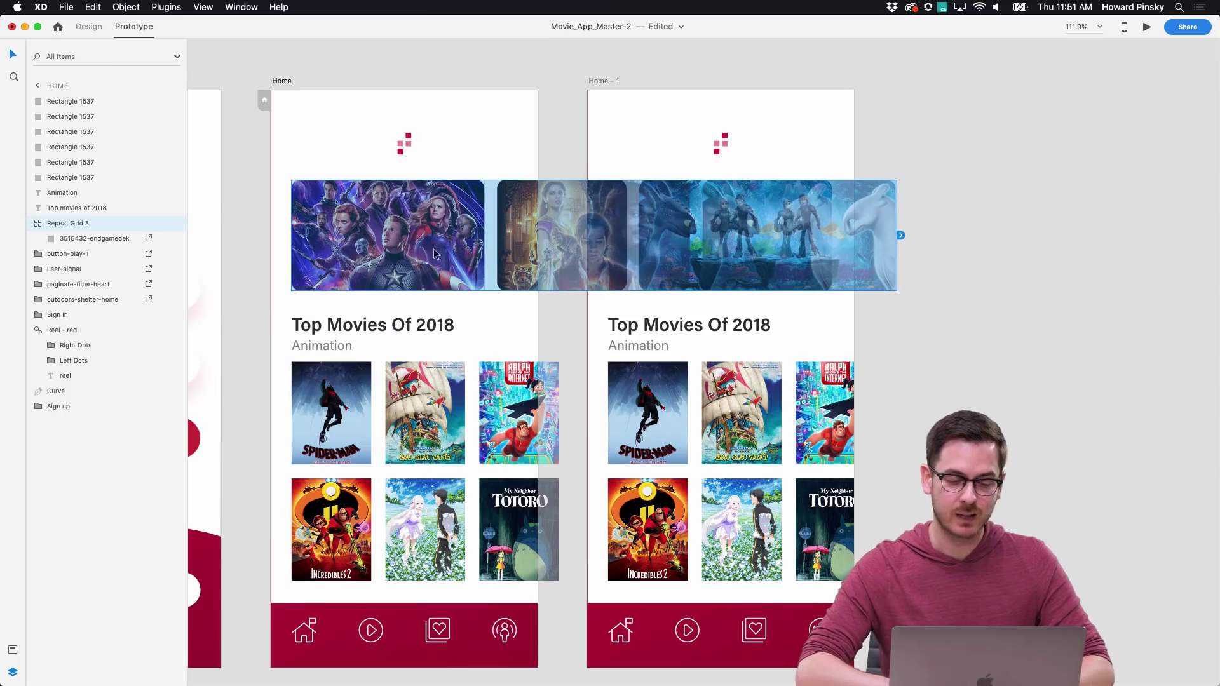
pyautogui.doubleClick(431, 238)
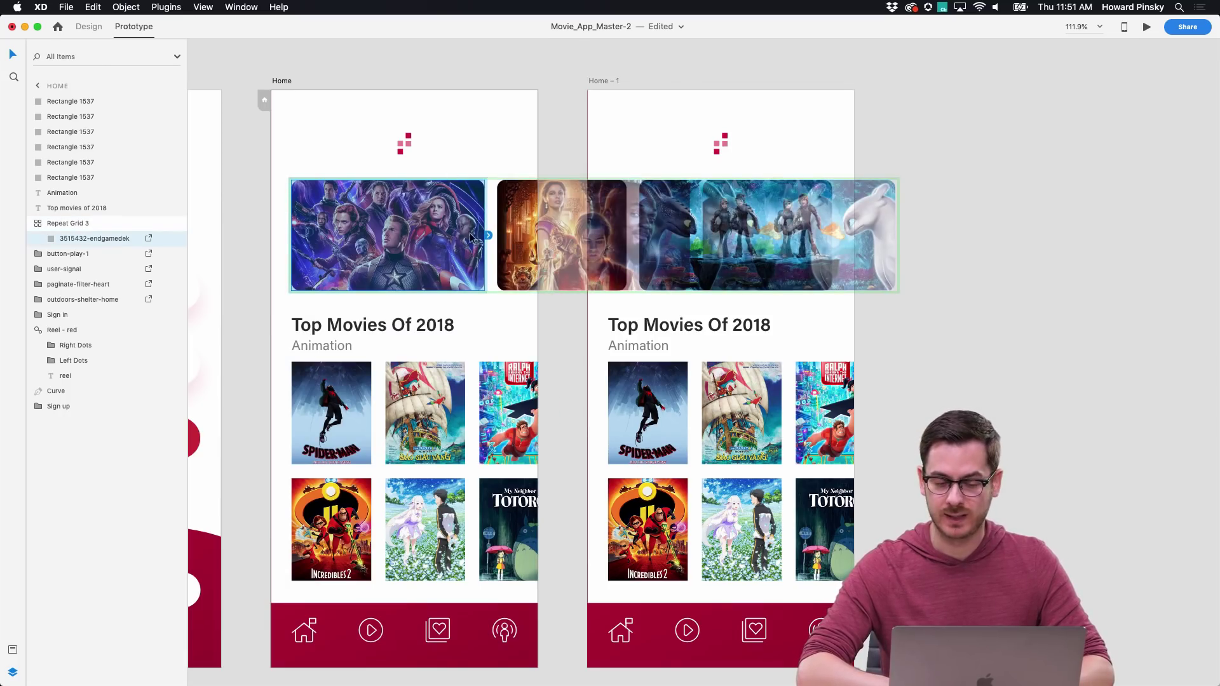
pyautogui.moveTo(488, 238); pyautogui.dragTo(685, 144)
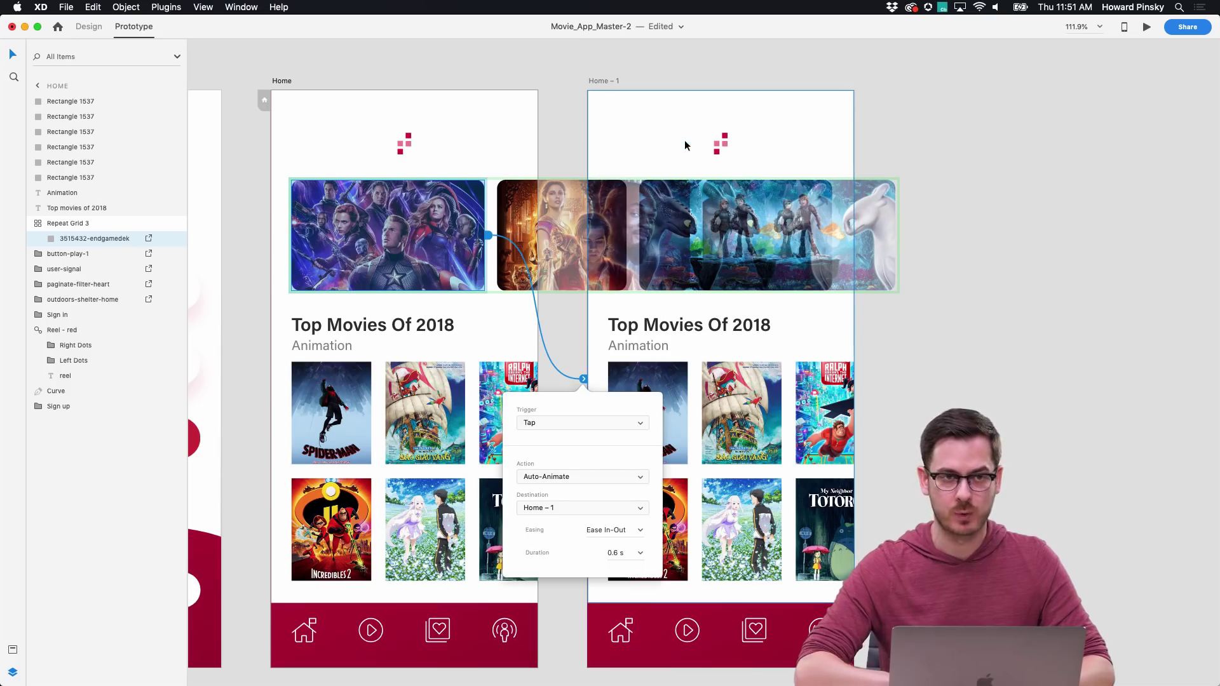
# Step: Set the link's trigger to Drag and keep its action as Auto-Animate
pyautogui.click(592, 422)
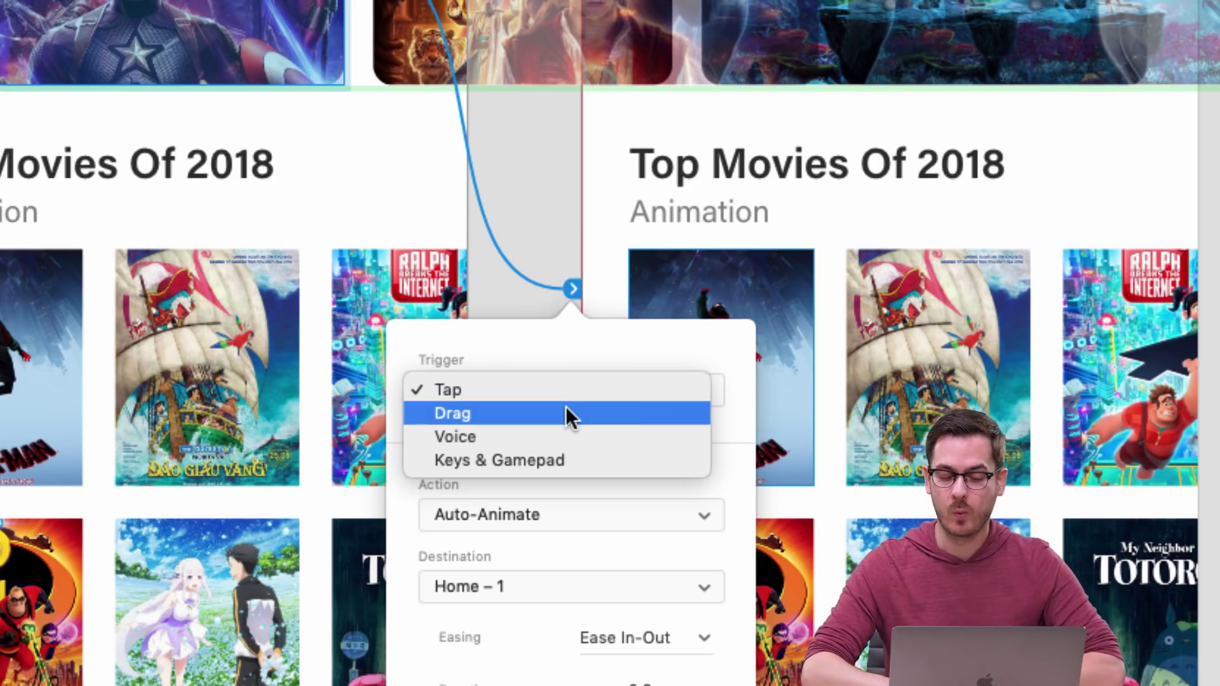
pyautogui.click(566, 414)
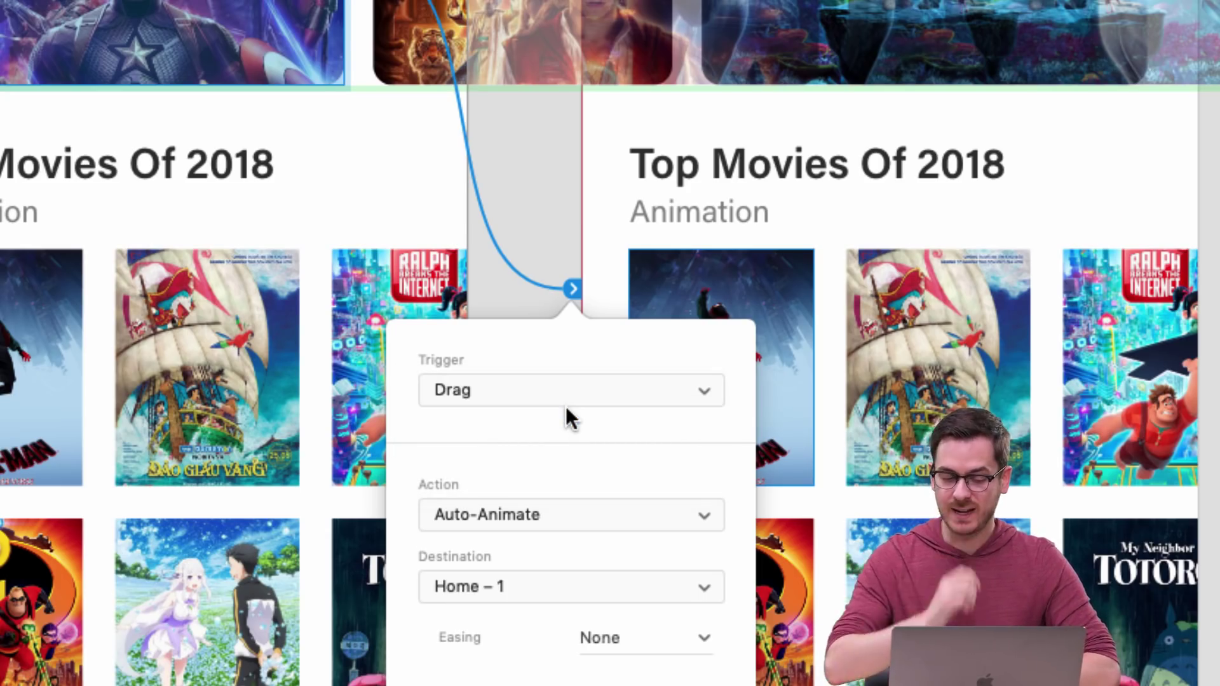
pyautogui.click(576, 507)
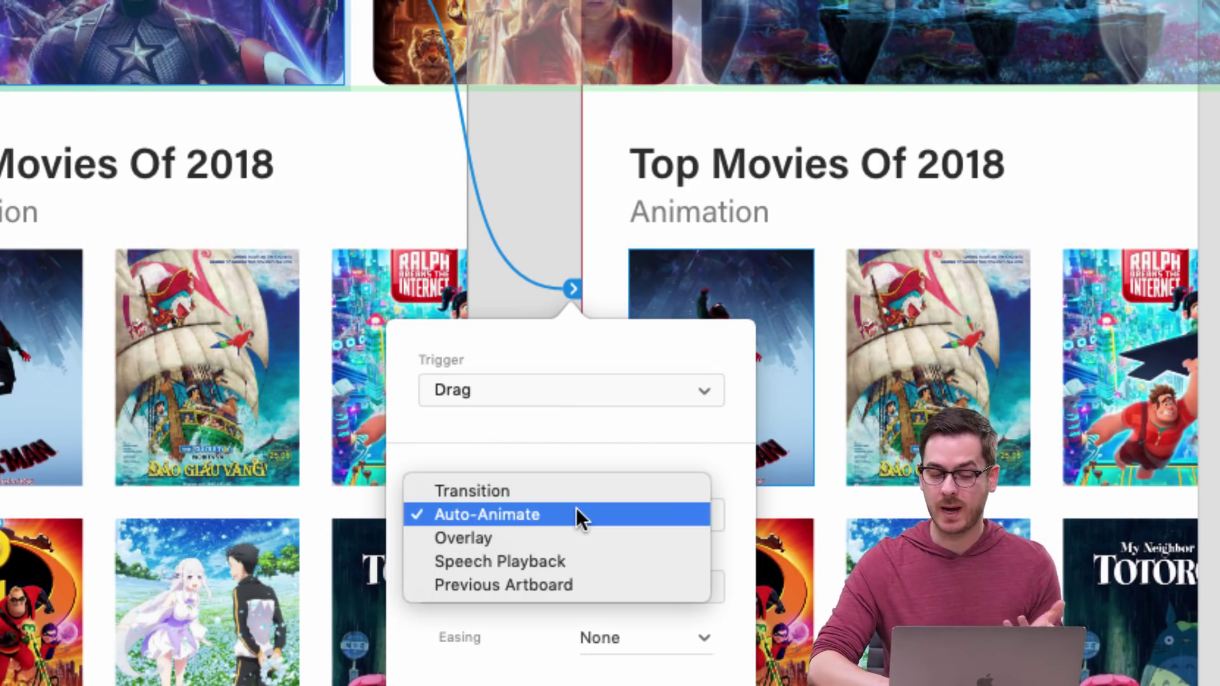
pyautogui.click(575, 507)
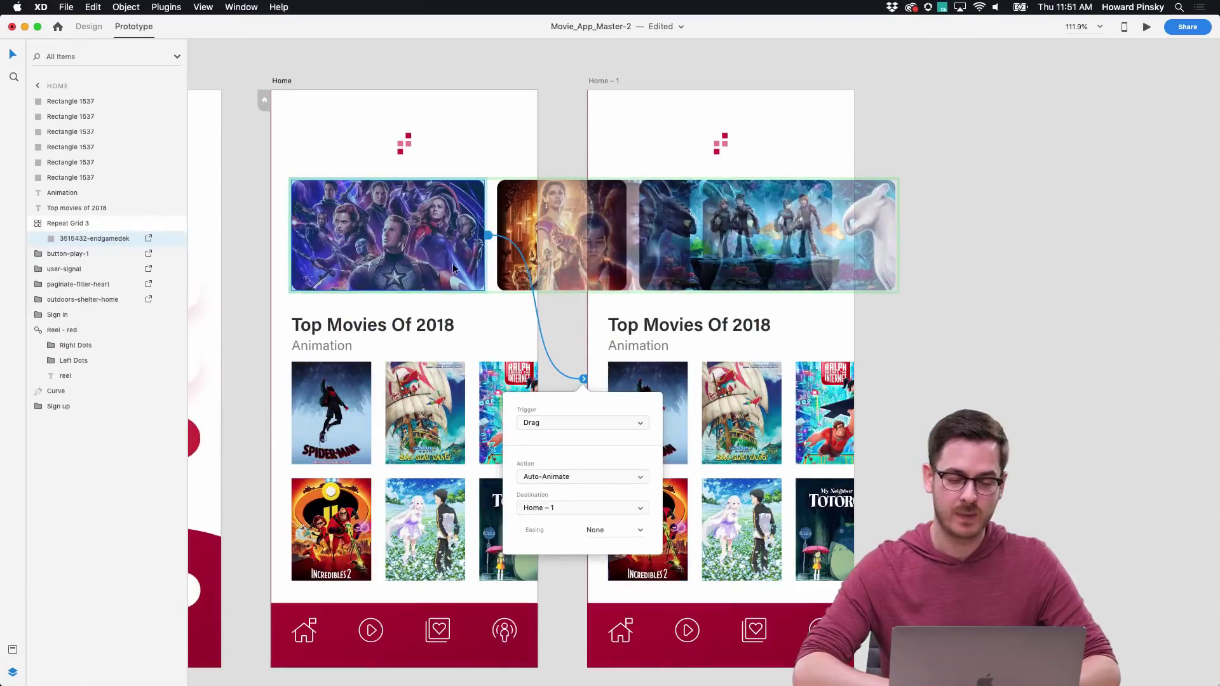
# Step: Preview the Home prototype and test swiping the movie image row to the left
pyautogui.click(284, 11)
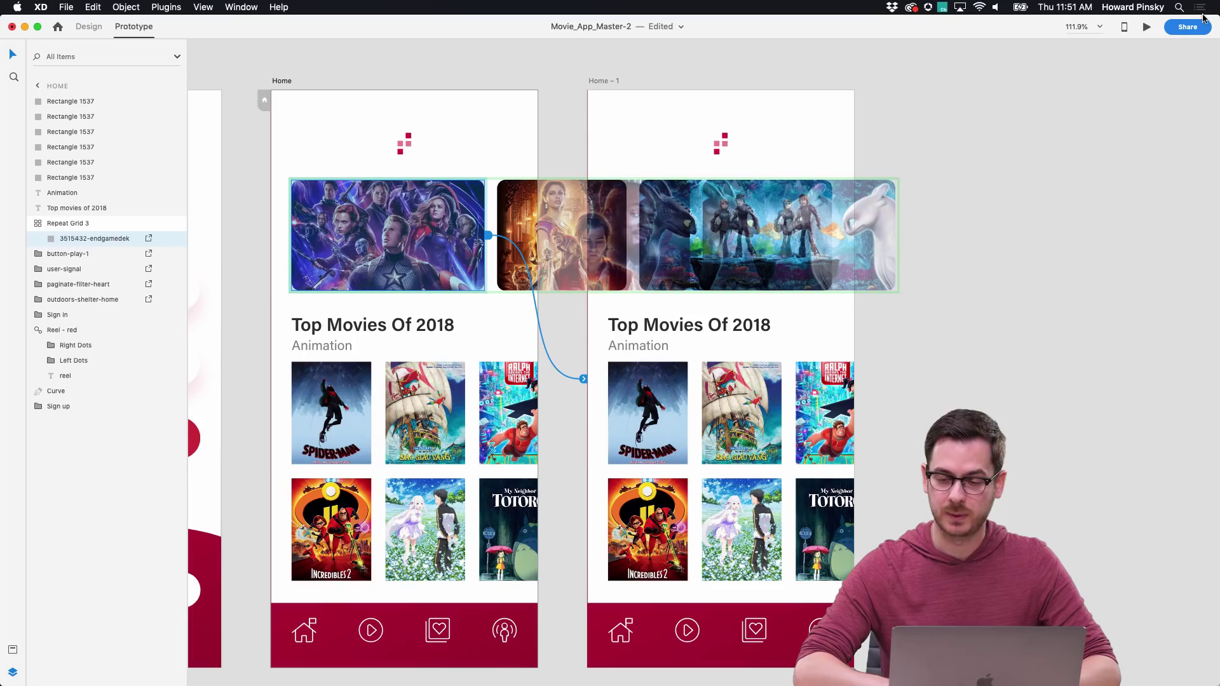
pyautogui.click(1147, 28)
pyautogui.moveTo(715, 214); pyautogui.dragTo(527, 224)
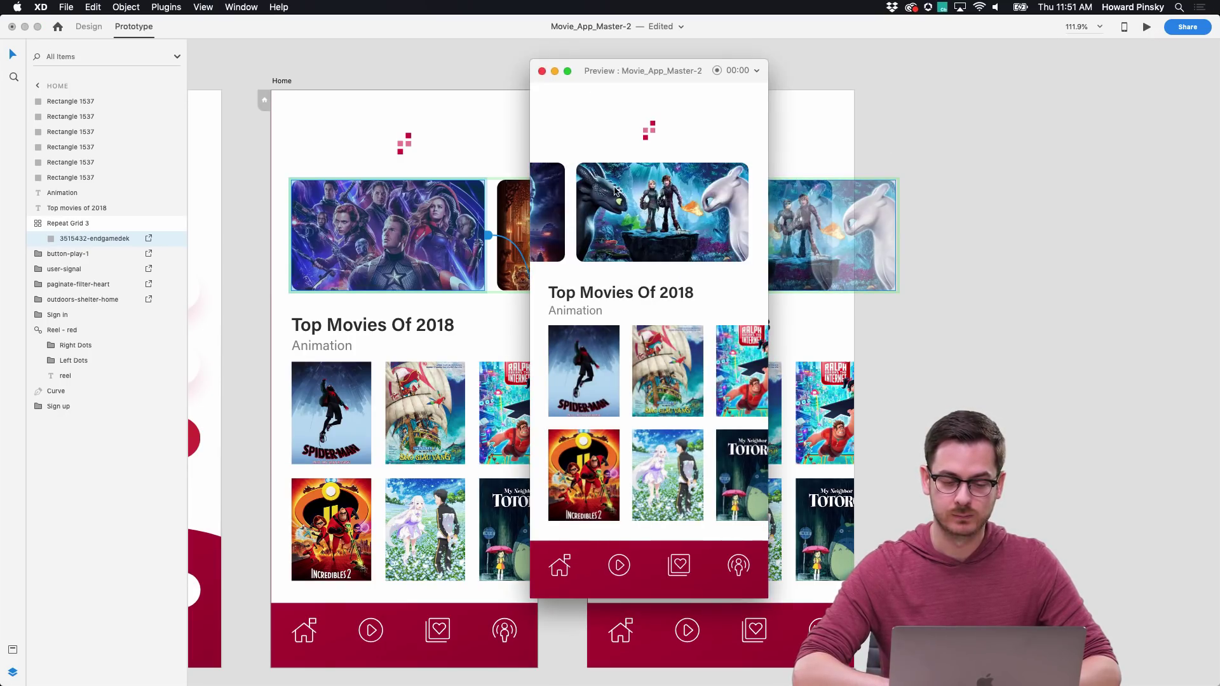
pyautogui.press('super+w')
pyautogui.click(1004, 210)
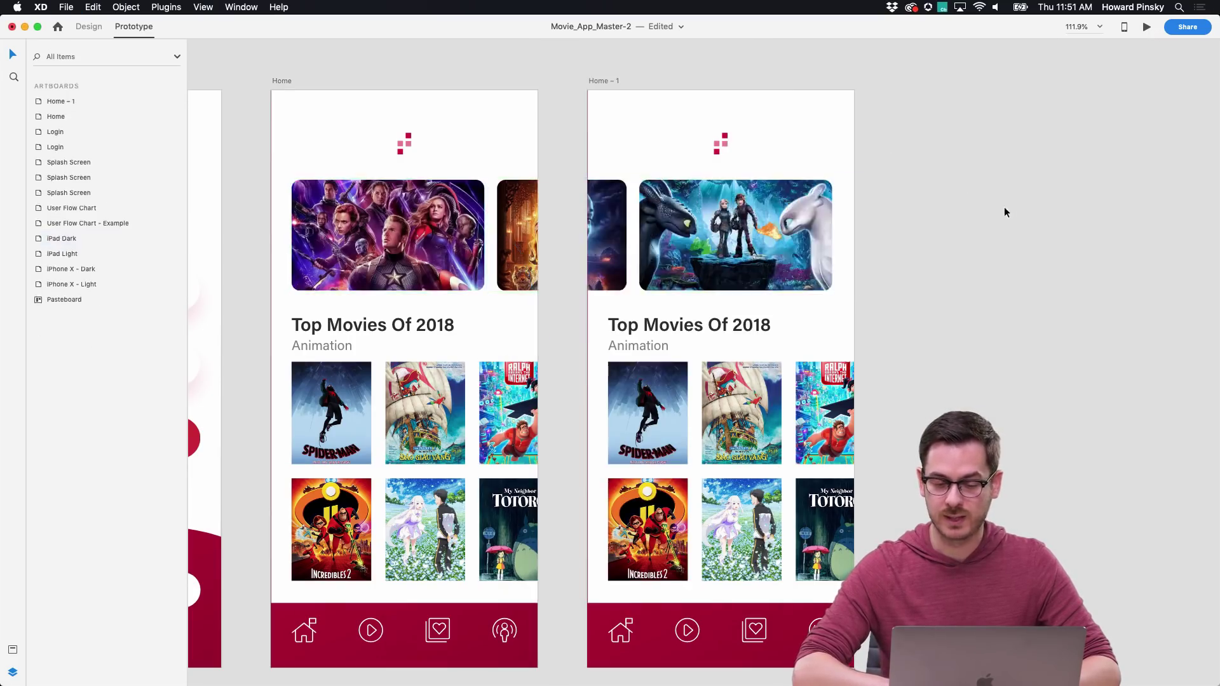
# Step: Link the second image in Home – 1's image row back to Home and preview swiping the row in both directions
pyautogui.doubleClick(609, 224)
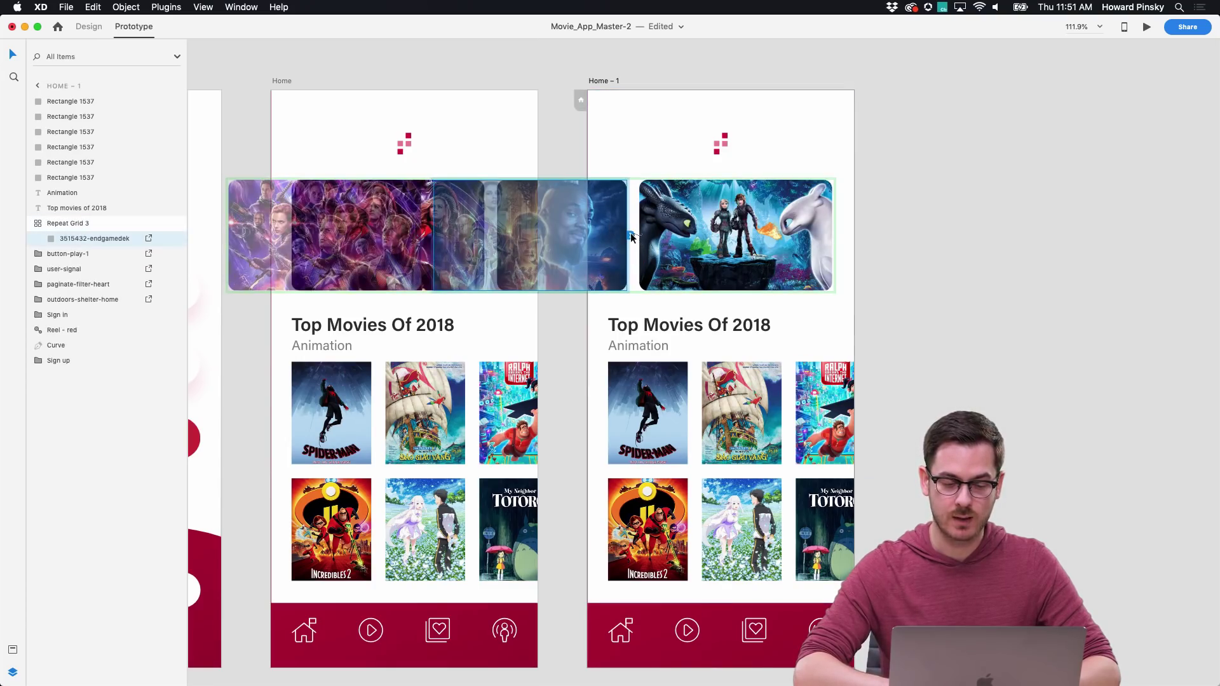
pyautogui.moveTo(630, 235); pyautogui.dragTo(397, 263)
pyautogui.press('super+Return')
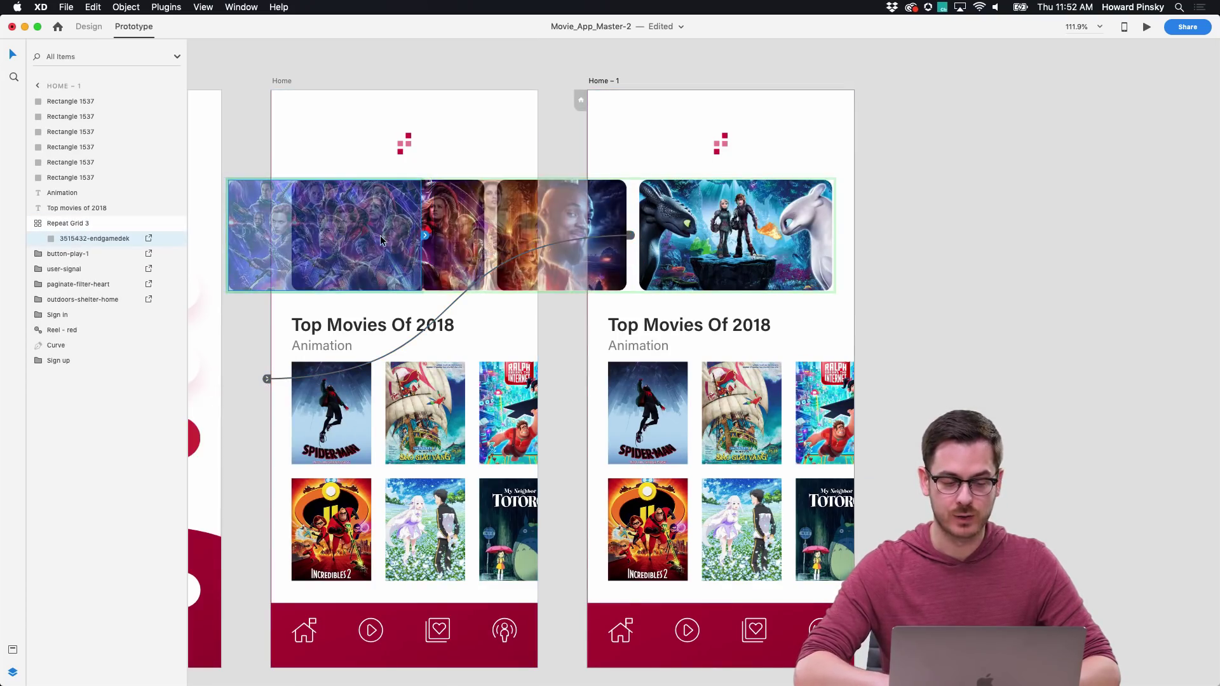
pyautogui.moveTo(563, 210); pyautogui.dragTo(866, 191)
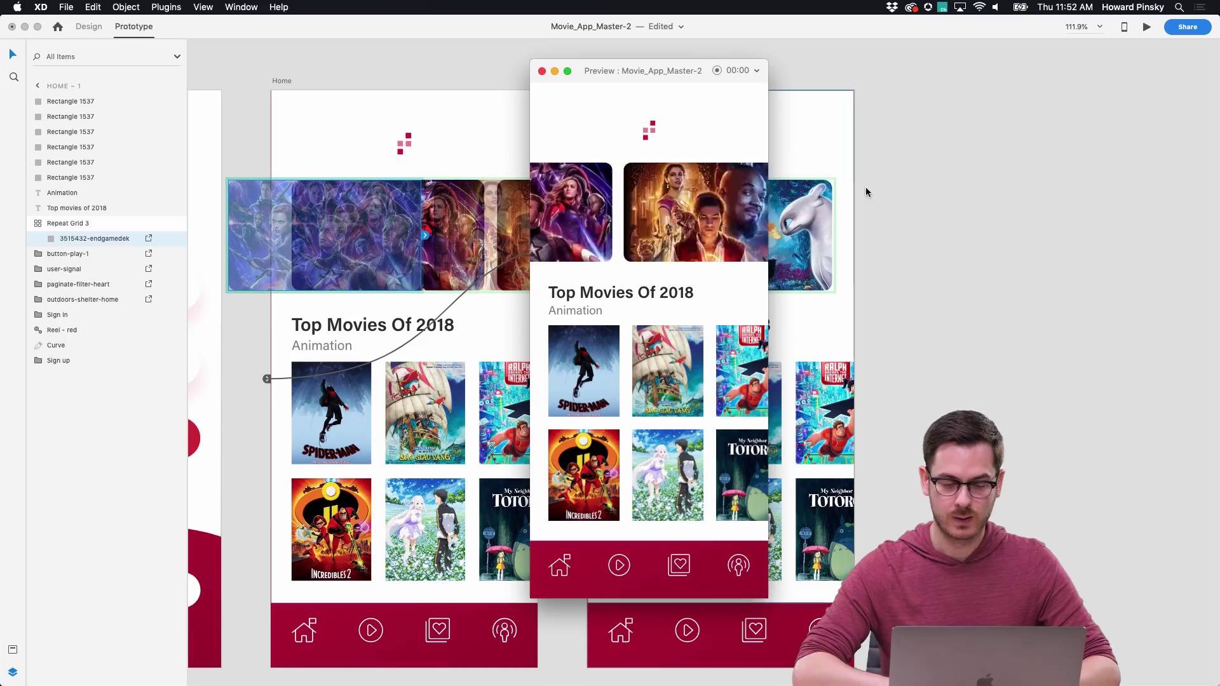
pyautogui.moveTo(711, 209); pyautogui.dragTo(909, 196)
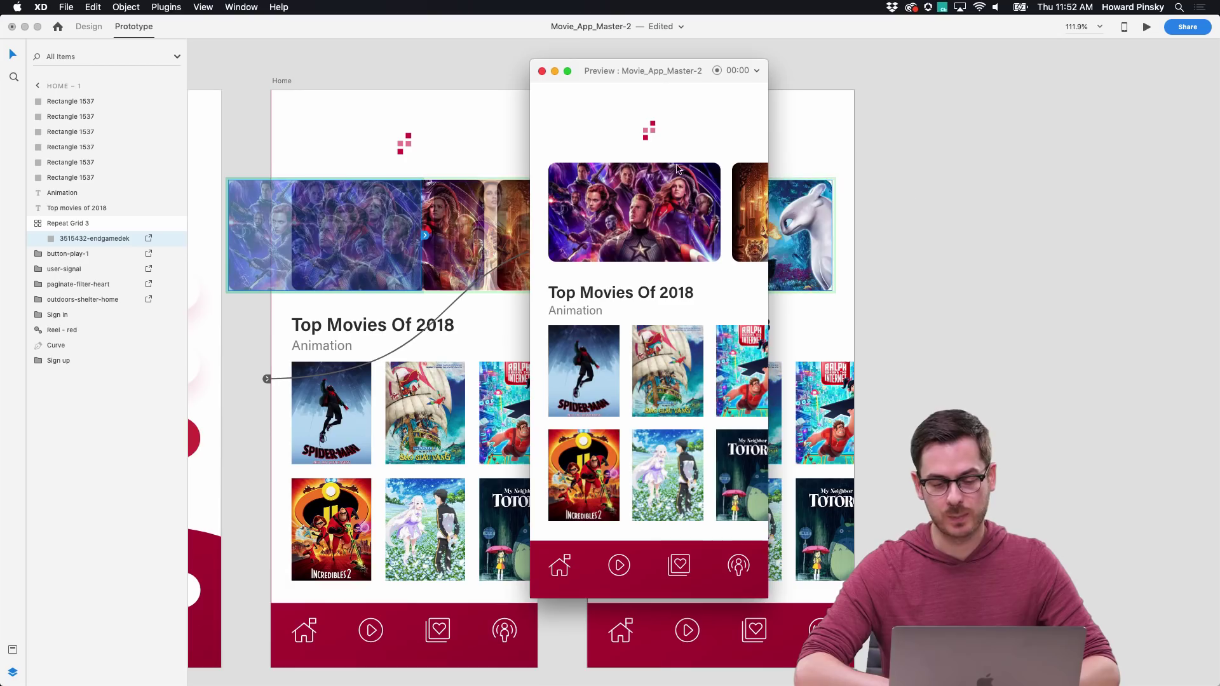
pyautogui.press('super+w')
pyautogui.click(568, 99)
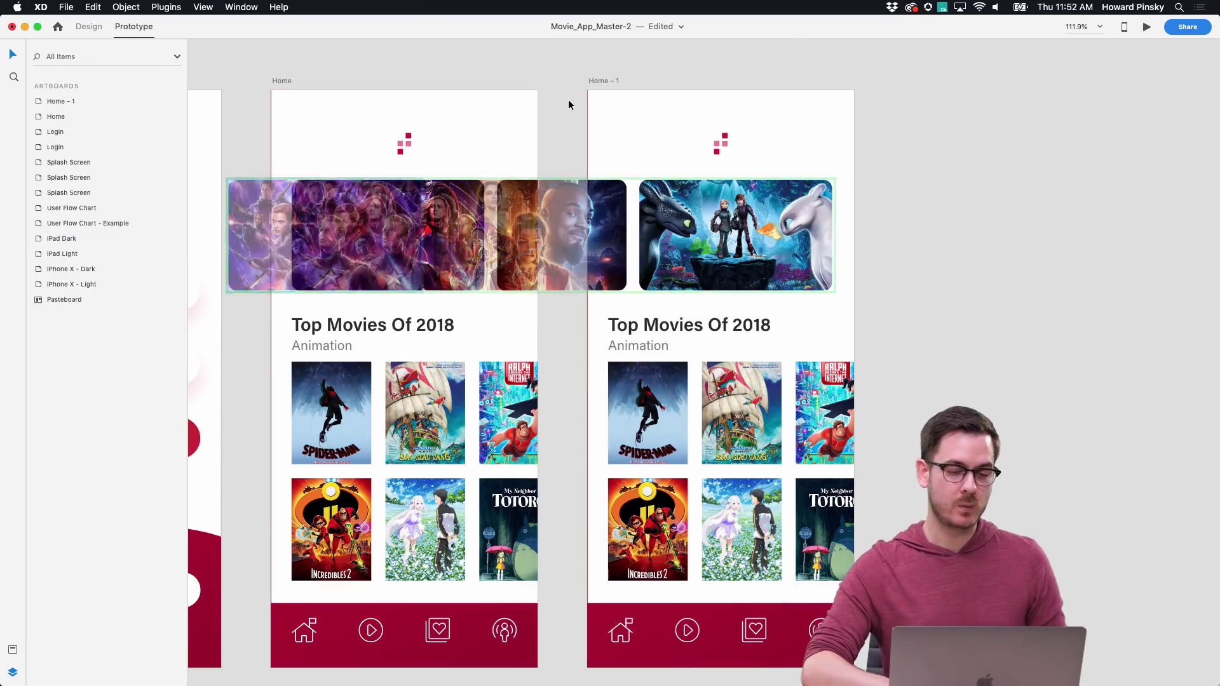
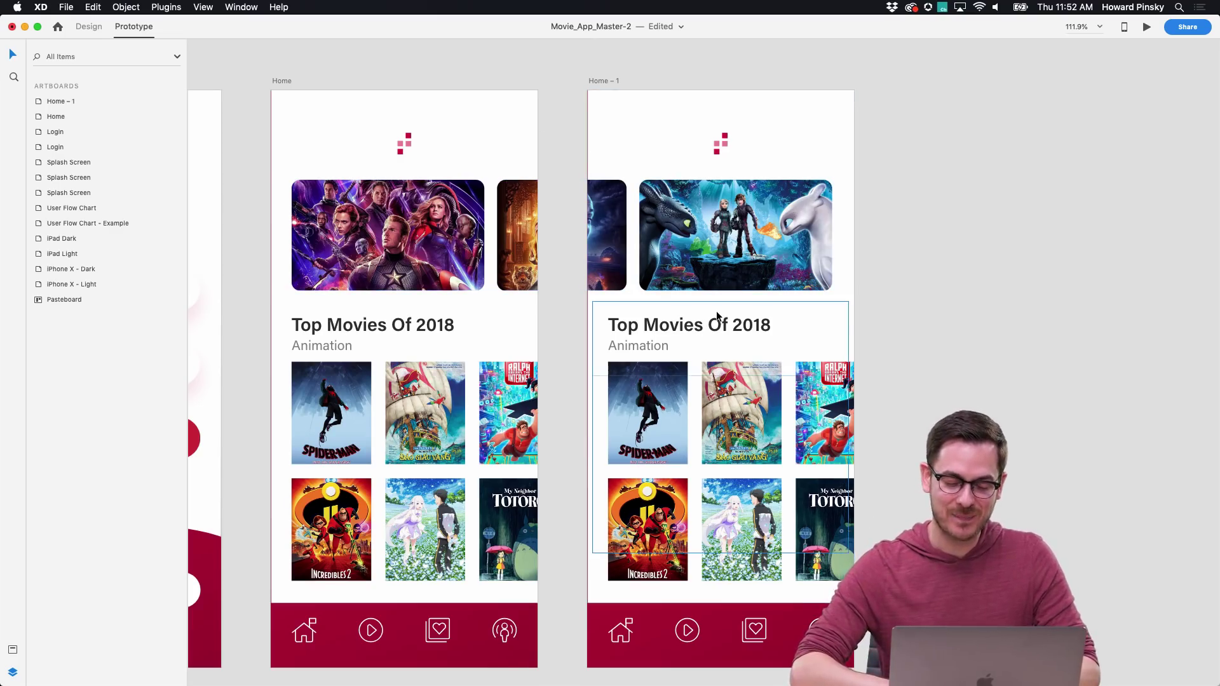
# Step: Return to Design mode and duplicate the Home – 1 artboard
pyautogui.click(604, 81)
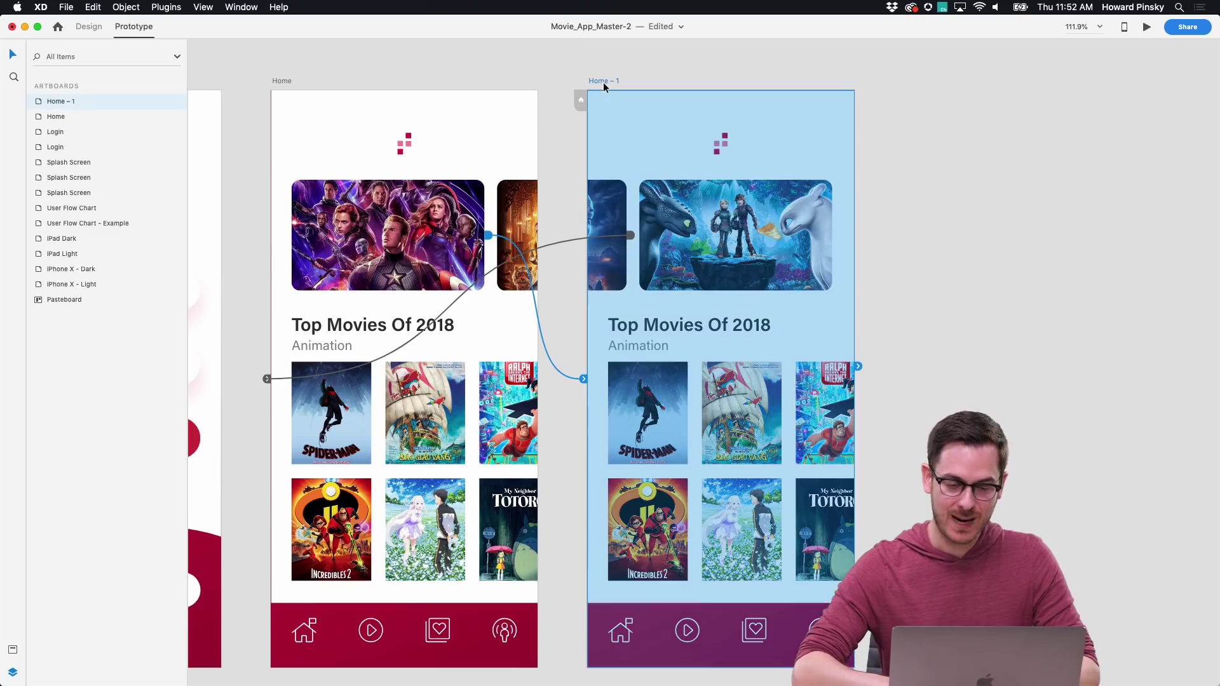
pyautogui.click(89, 26)
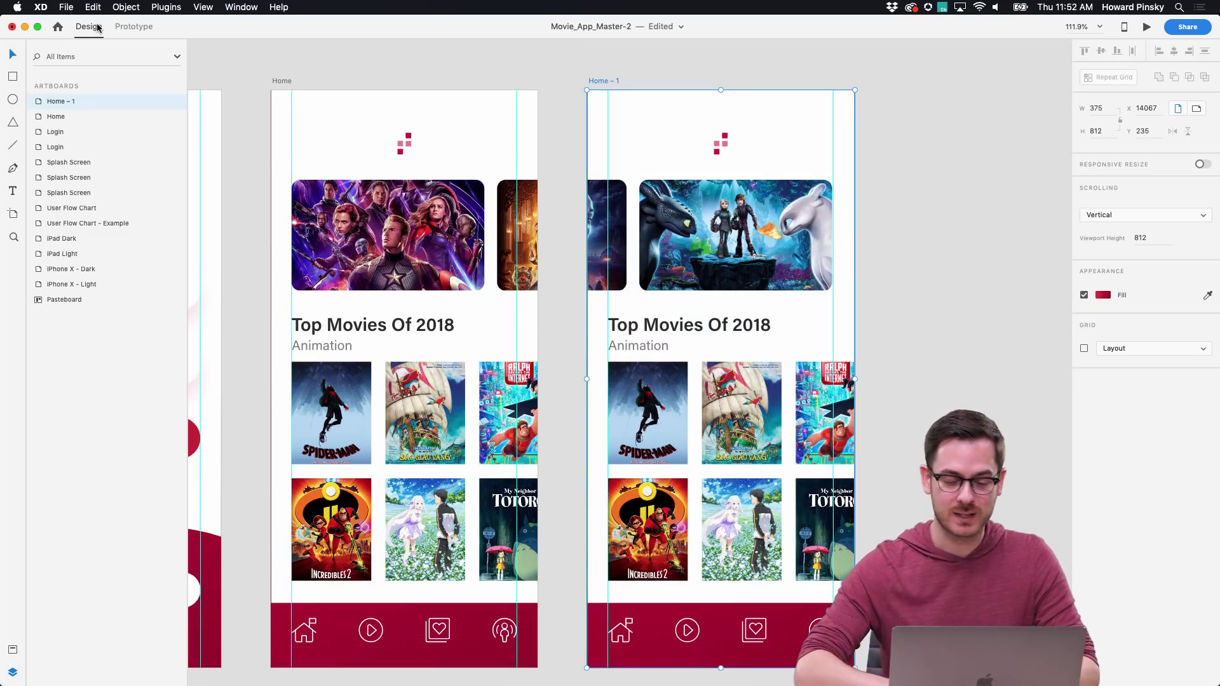
pyautogui.press('super+d')
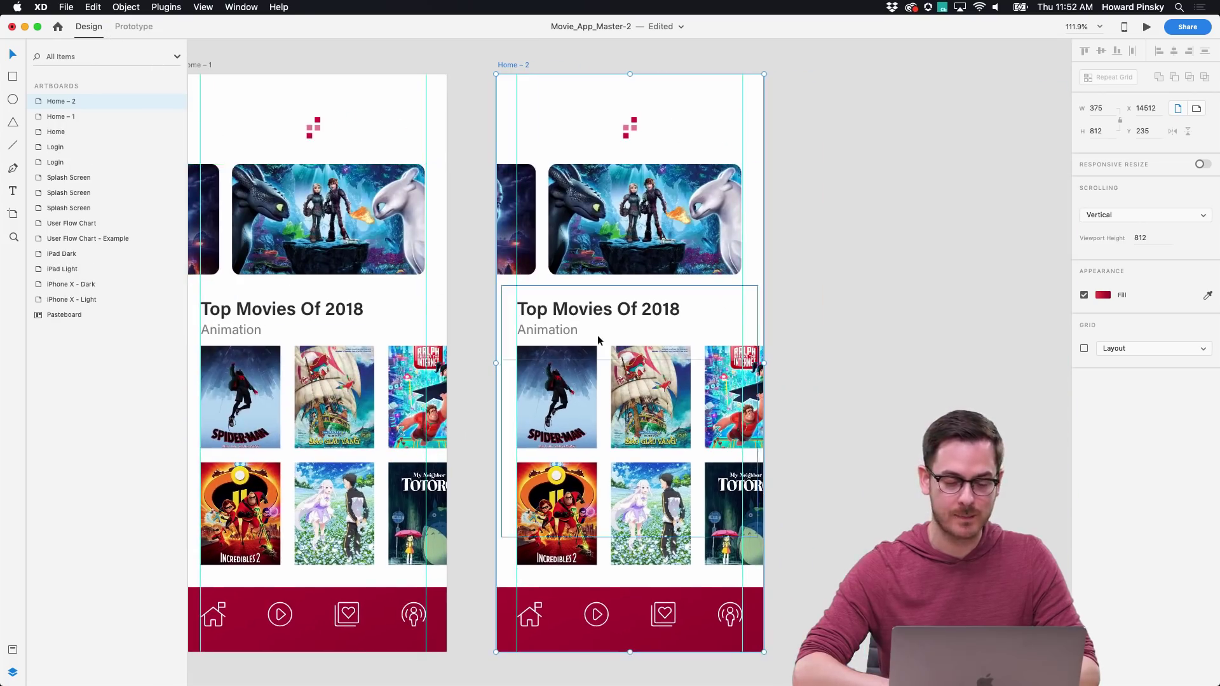
# Step: Enlarge the Spider-Man poster on Home – 2 to 464 × 597 and center it across the artboard at X -44, Y 124
pyautogui.click(558, 398)
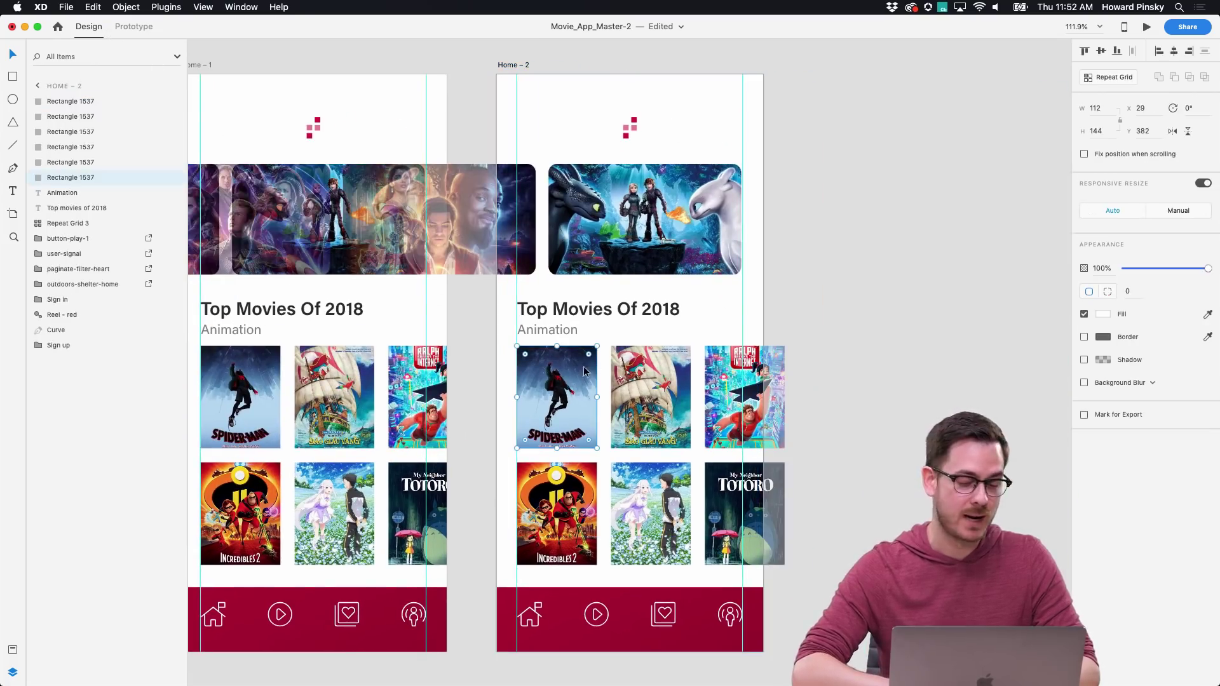
pyautogui.moveTo(598, 346); pyautogui.dragTo(763, 131)
pyautogui.moveTo(661, 239); pyautogui.dragTo(628, 281)
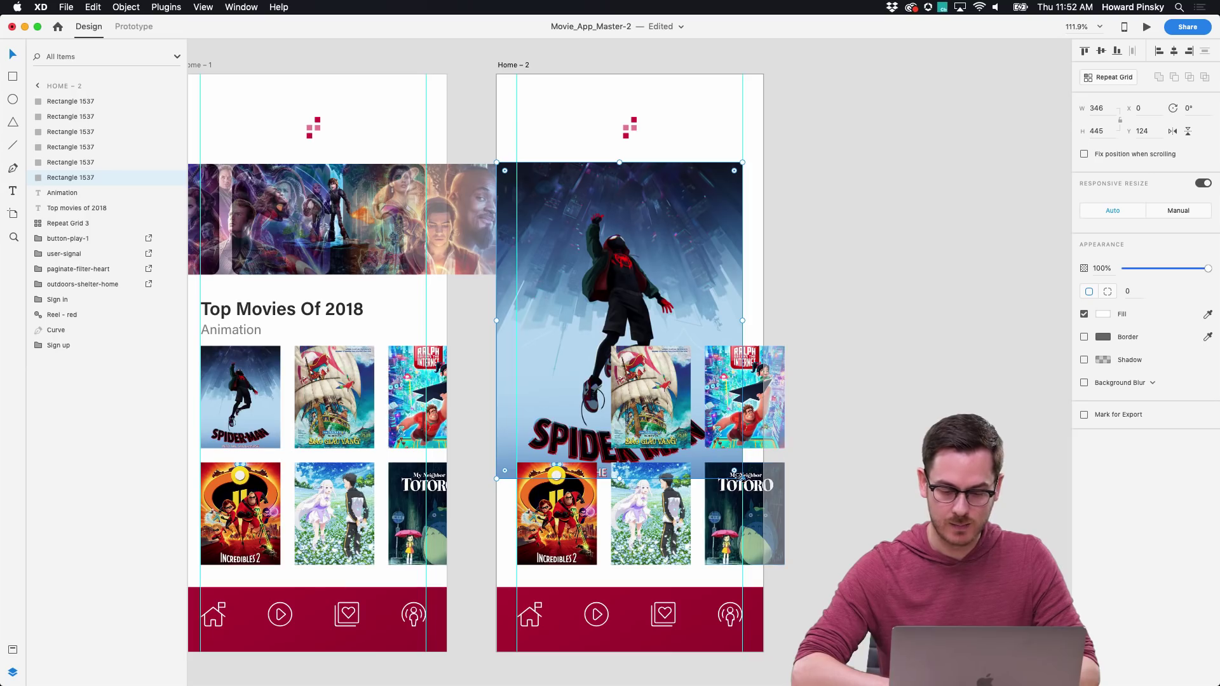
pyautogui.moveTo(743, 477); pyautogui.dragTo(824, 586)
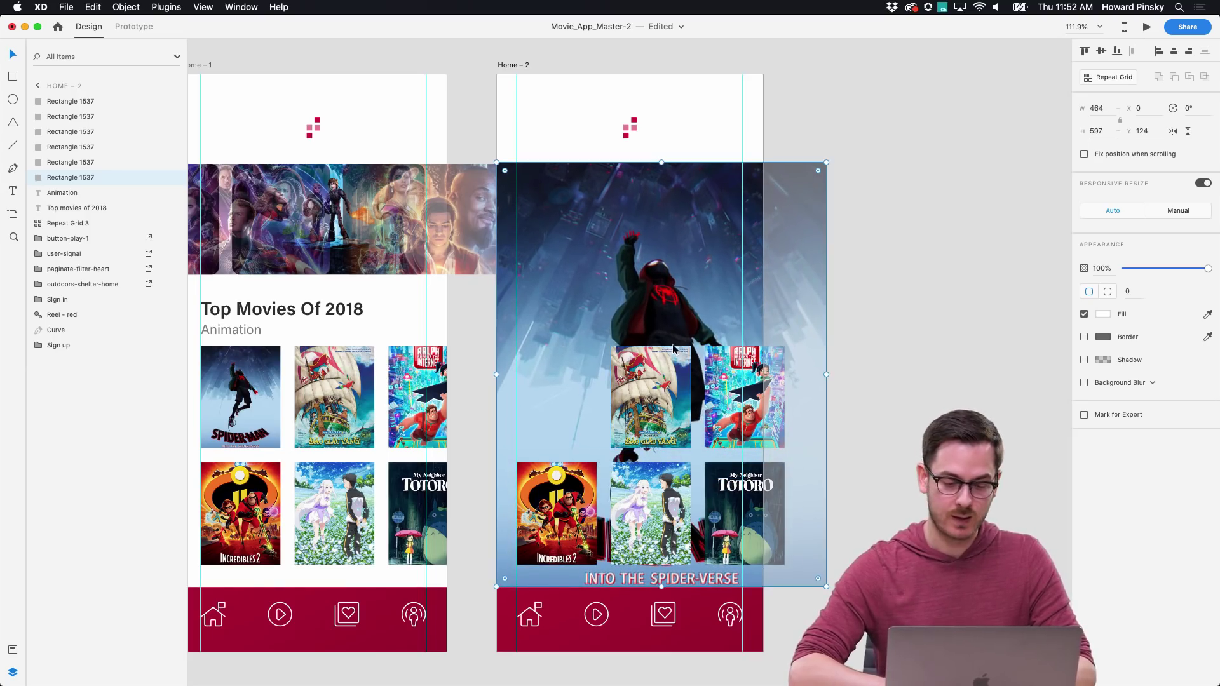
pyautogui.moveTo(653, 307); pyautogui.dragTo(623, 307)
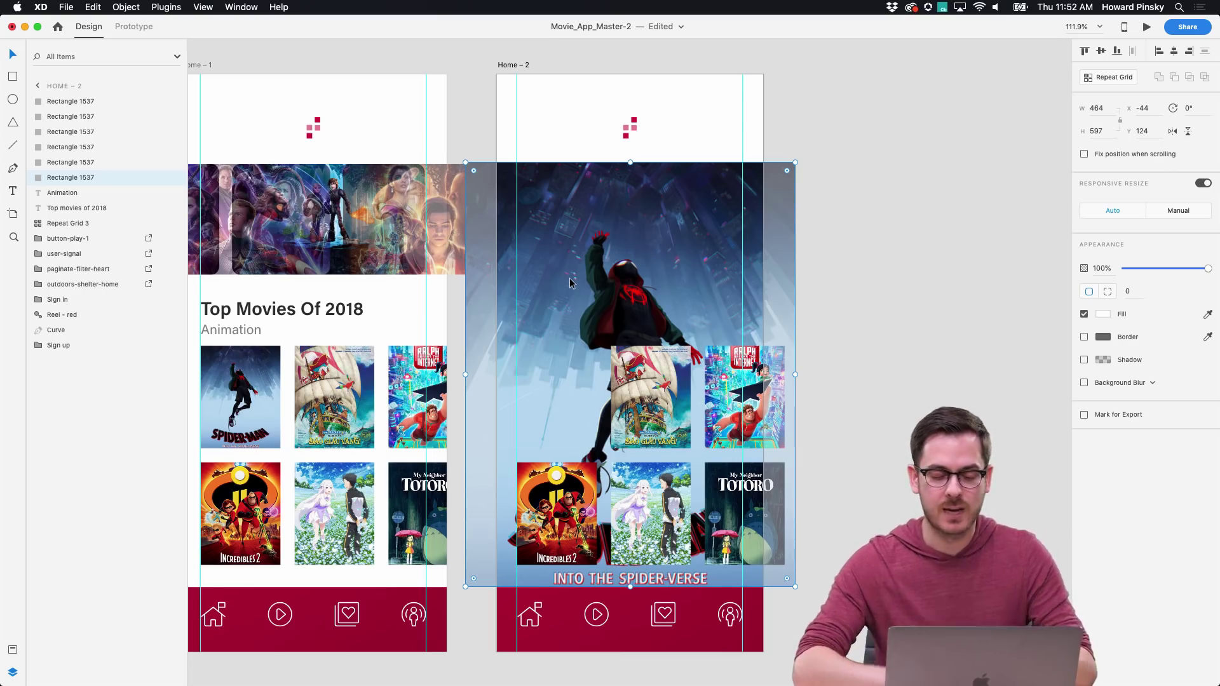
# Step: Send the five small movie posters on Home – 2 behind the enlarged Spider-Man poster
pyautogui.hscroll(-2, 623, 331)
pyautogui.click(667, 379)
pyautogui.keyDown('shift'); pyautogui.click(775, 381); pyautogui.keyUp('shift')
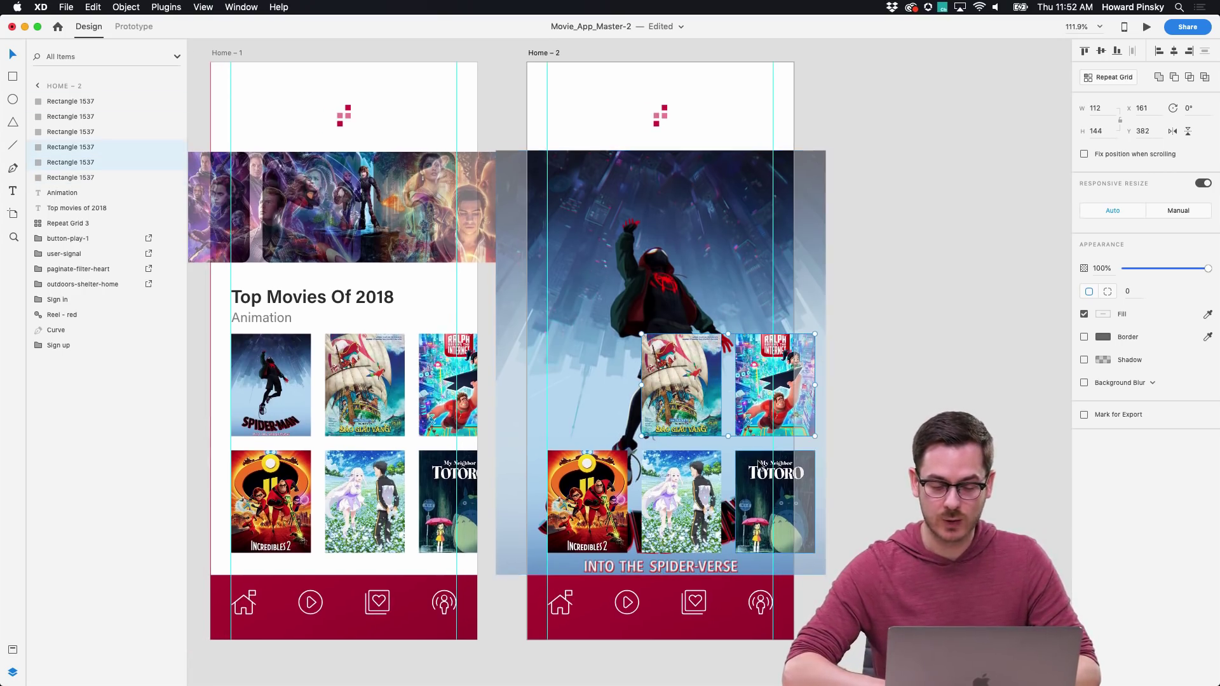
pyautogui.keyDown('shift'); pyautogui.click(775, 502); pyautogui.keyUp('shift')
pyautogui.keyDown('shift'); pyautogui.click(681, 502); pyautogui.keyUp('shift')
pyautogui.keyDown('shift'); pyautogui.click(604, 483); pyautogui.keyUp('shift')
pyautogui.press('BackSpace')
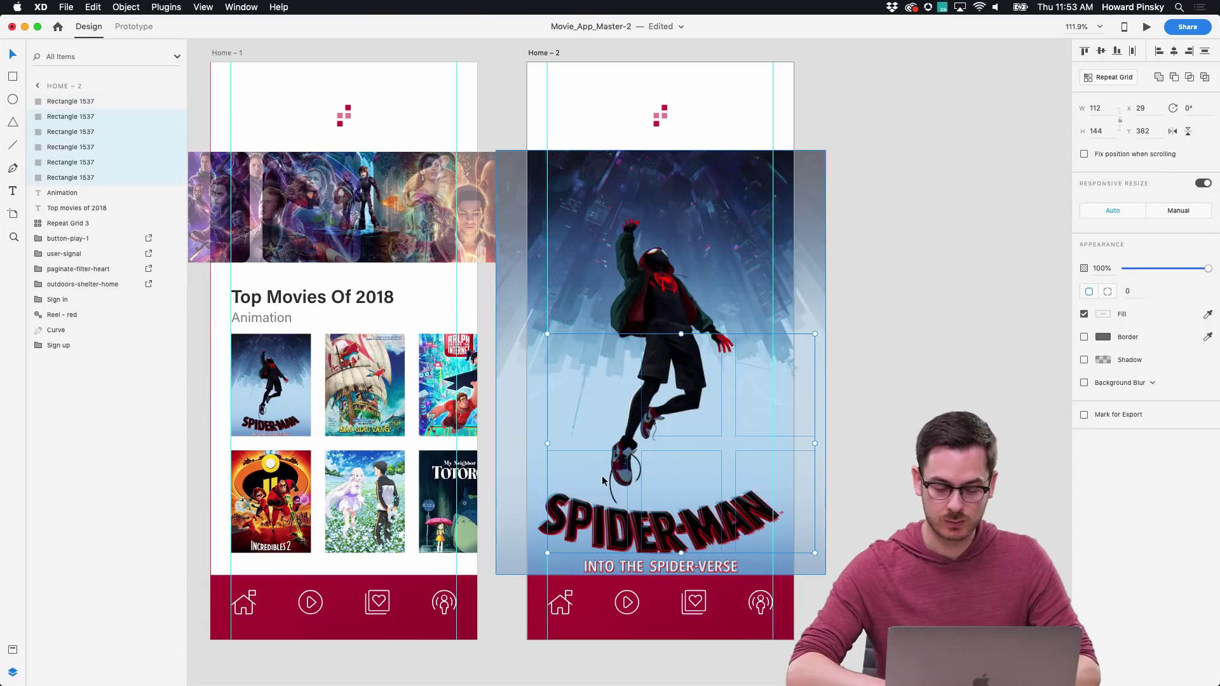
pyautogui.press('super+semicolon')
pyautogui.press('super+semicolon')
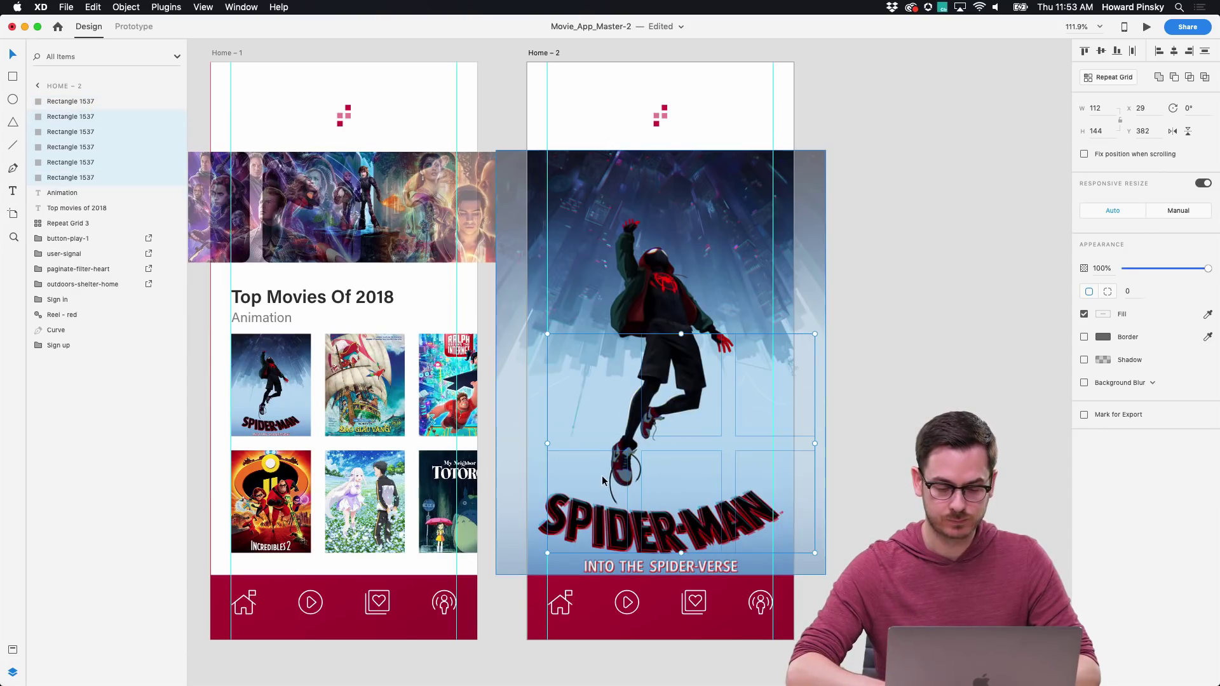
# Step: Send the other five movie posters on Home – 1 behind the Spider-Man poster in the layer order
pyautogui.hscroll(-2, 381, 375)
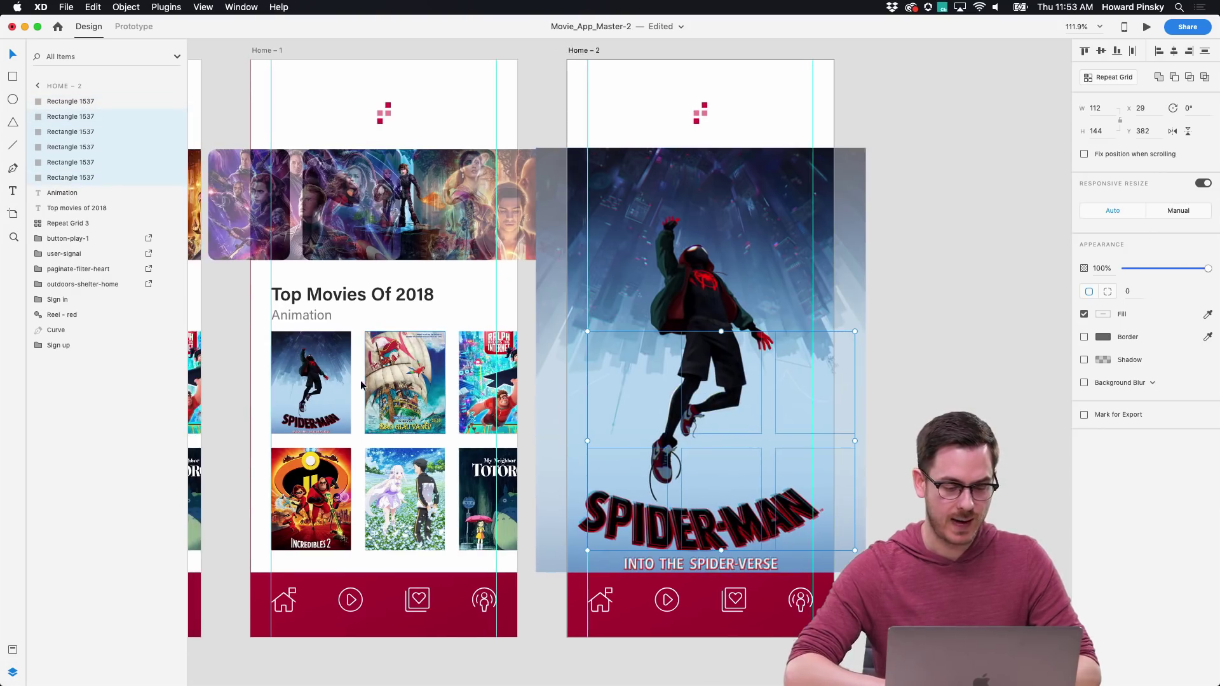
pyautogui.click(407, 371)
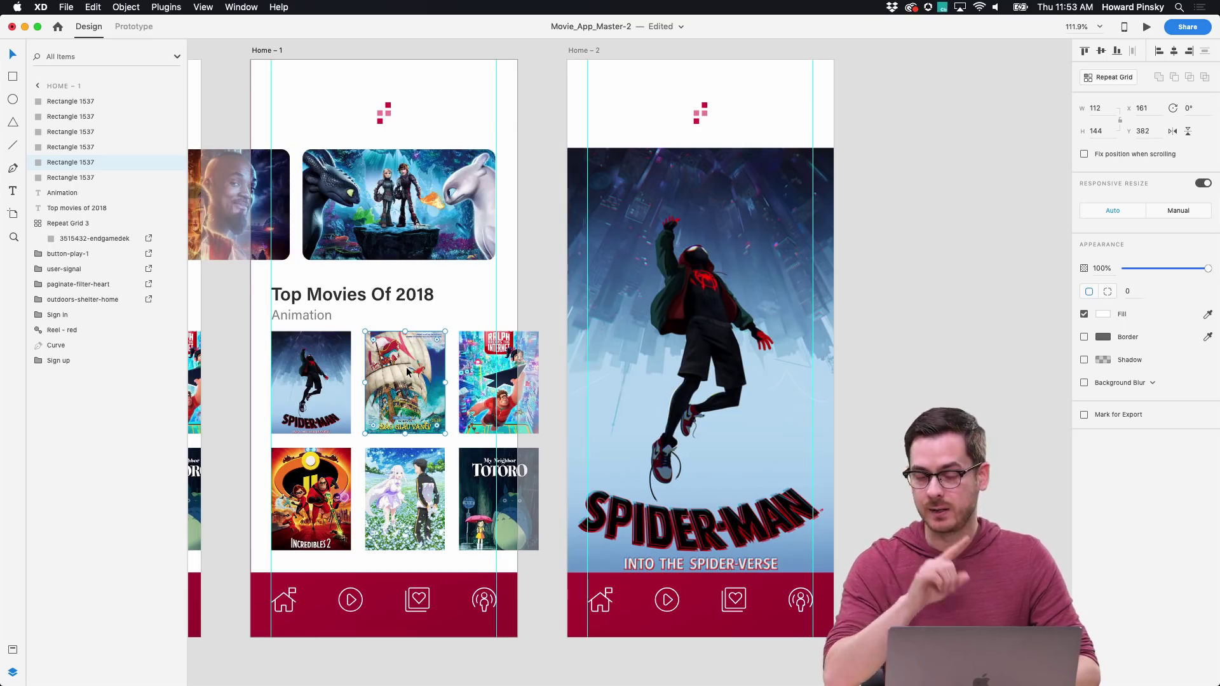
pyautogui.keyDown('shift'); pyautogui.click(488, 410); pyautogui.keyUp('shift')
pyautogui.keyDown('shift'); pyautogui.click(484, 476); pyautogui.keyUp('shift')
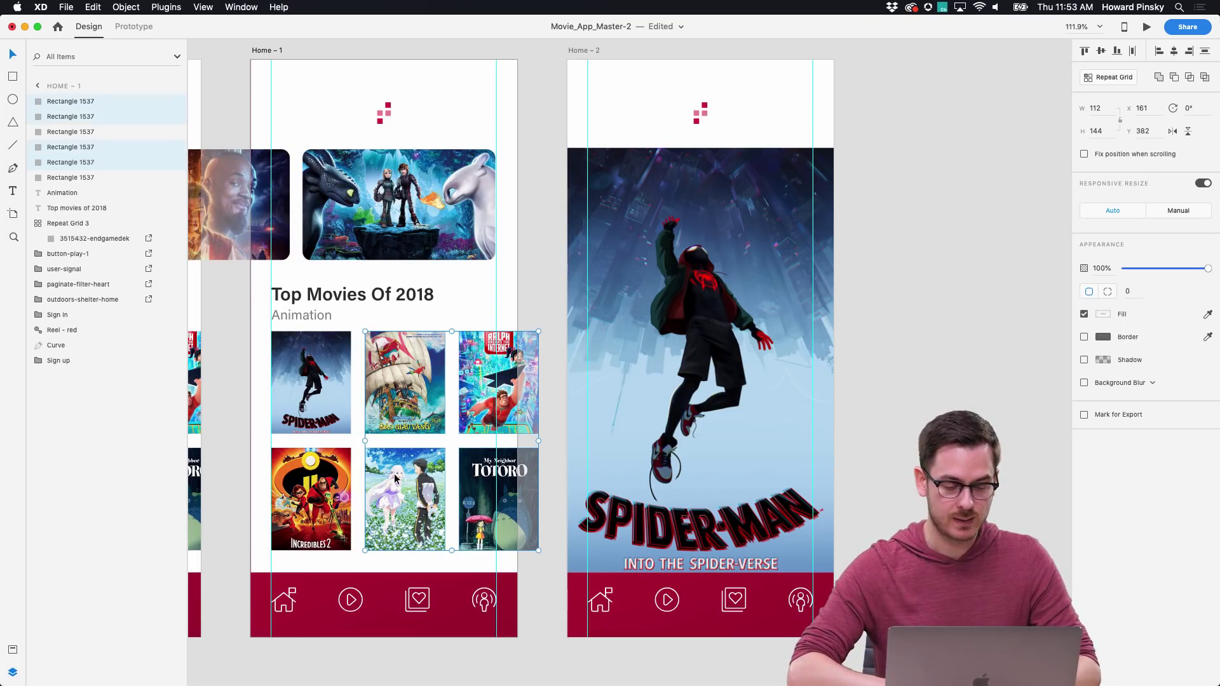
pyautogui.keyDown('shift'); pyautogui.click(405, 498); pyautogui.keyUp('shift')
pyautogui.keyDown('shift'); pyautogui.click(329, 486); pyautogui.keyUp('shift')
# Step: Send the other five movie posters on the Home artboard behind its Spider-Man poster in the layer order
pyautogui.hscroll(-10, 329, 486)
pyautogui.scroll(-1, 329, 486)
pyautogui.hscroll(-1, 330, 486)
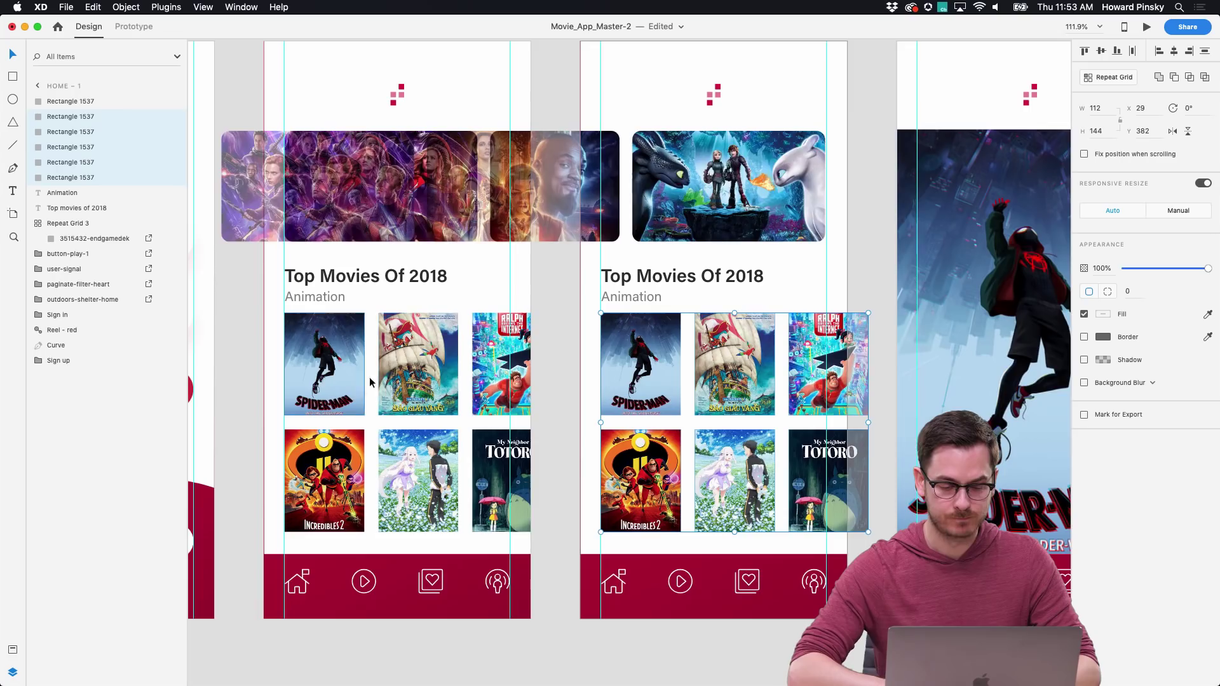
pyautogui.click(502, 483)
pyautogui.click(420, 461)
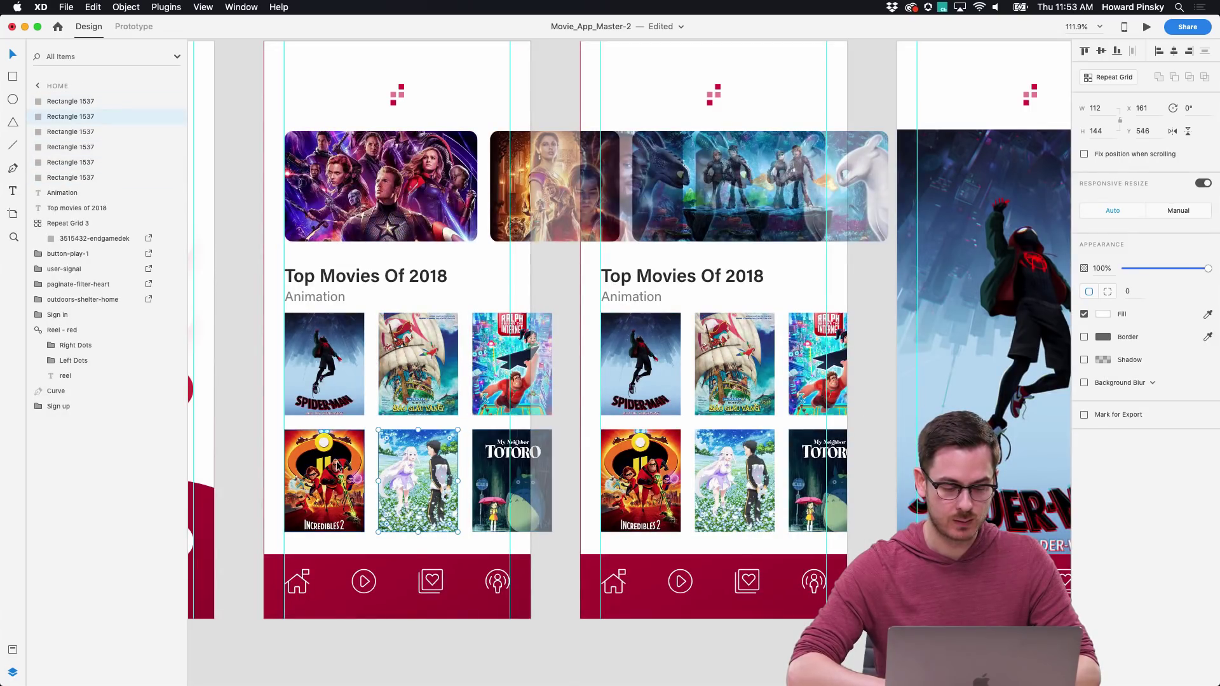
pyautogui.click(433, 358)
pyautogui.keyDown('shift'); pyautogui.click(492, 394); pyautogui.keyUp('shift')
pyautogui.keyDown('shift'); pyautogui.click(484, 445); pyautogui.keyUp('shift')
pyautogui.keyDown('shift'); pyautogui.click(452, 445); pyautogui.keyUp('shift')
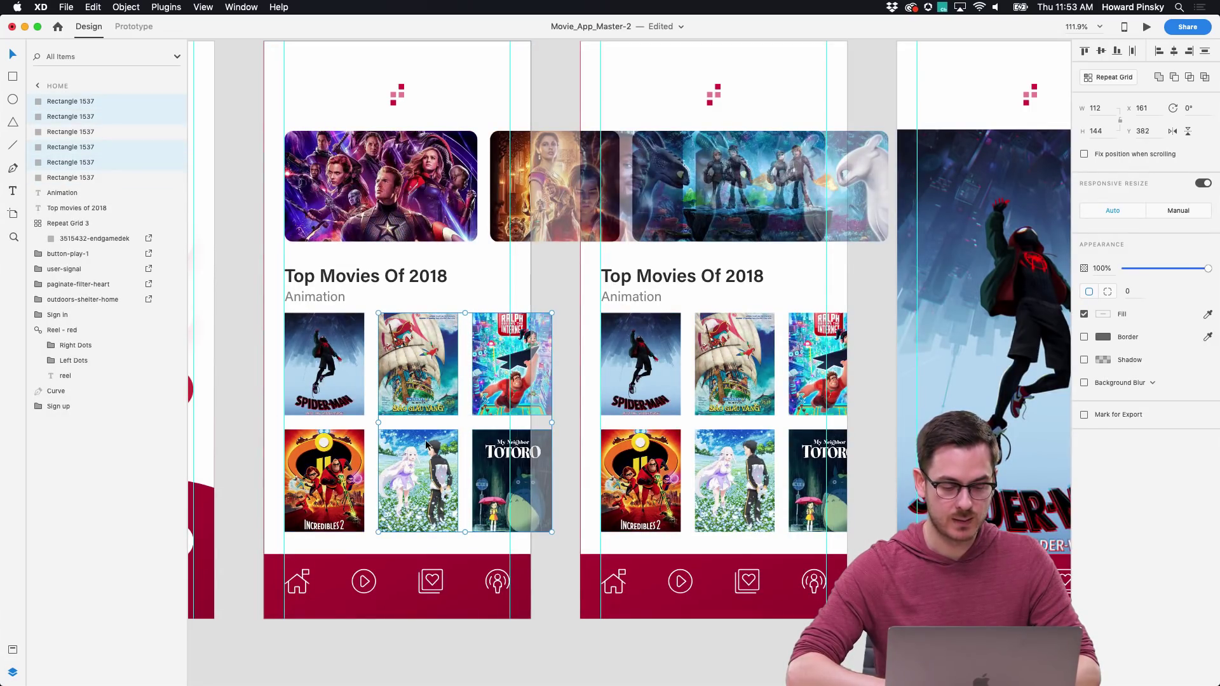
pyautogui.keyDown('shift'); pyautogui.click(330, 450); pyautogui.keyUp('shift')
pyautogui.click(723, 358)
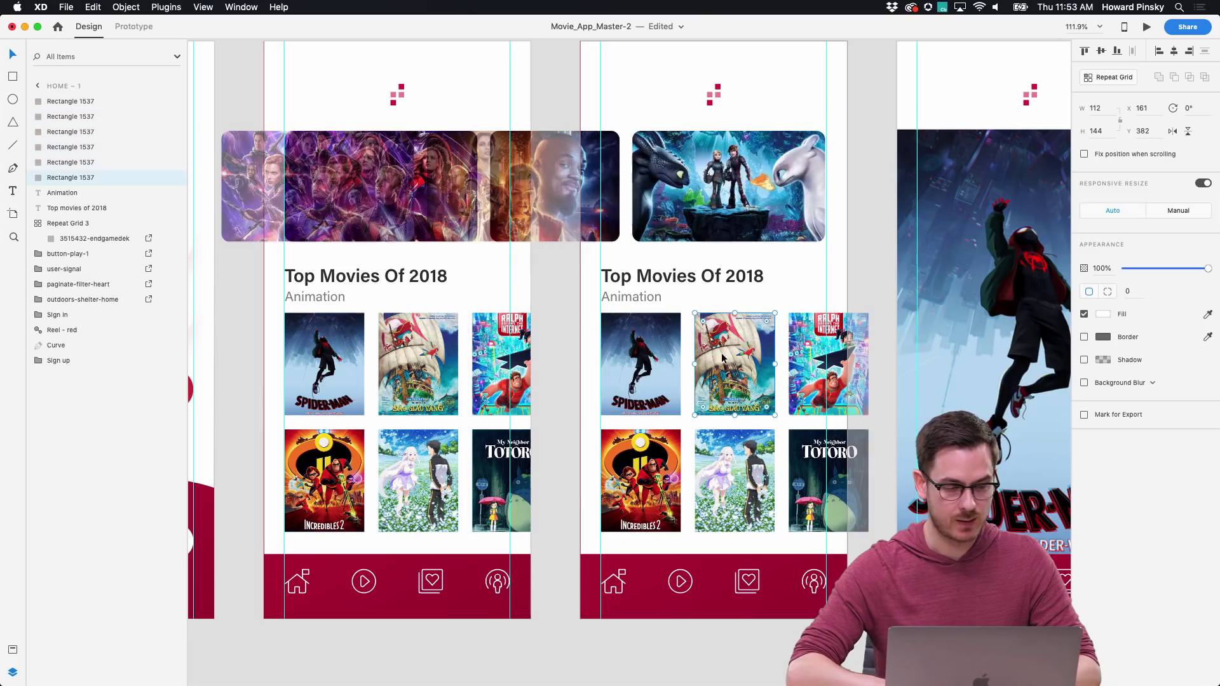
# Step: In Prototype mode, link the Spider-Man poster on Home – 1 to Home – 2 with a Tap trigger and Auto-Animate action
pyautogui.hscroll(3, 713, 358)
pyautogui.press('Escape')
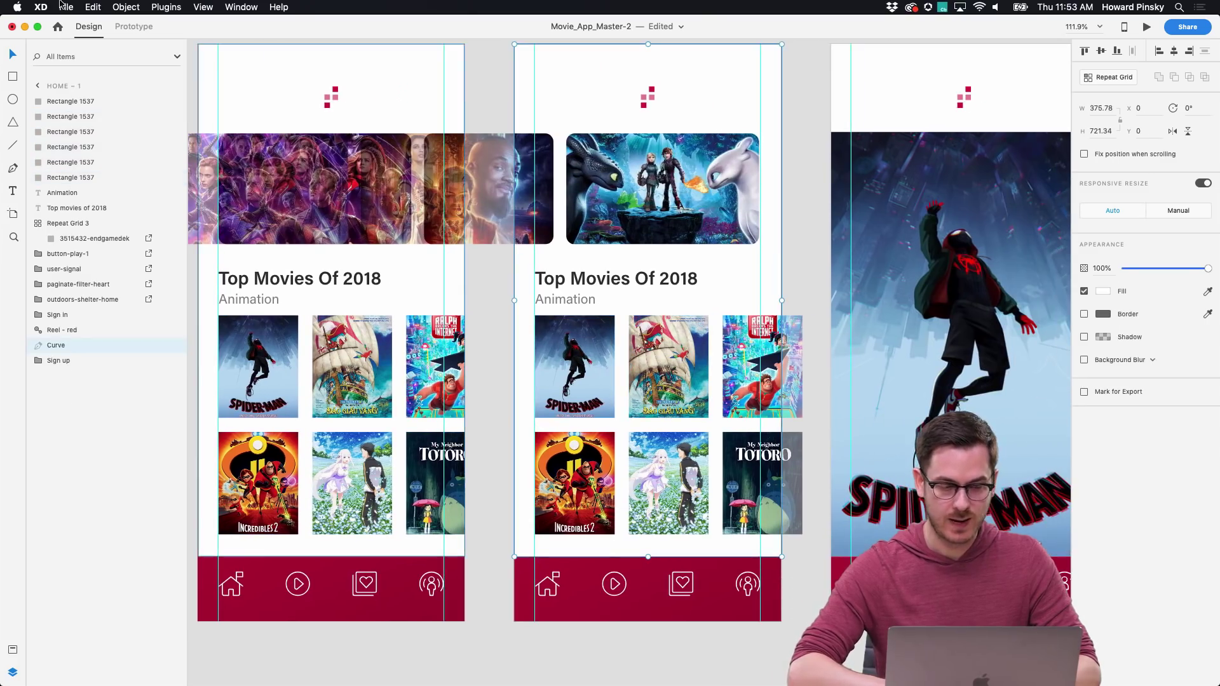
pyautogui.click(145, 31)
pyautogui.hscroll(5, 402, 337)
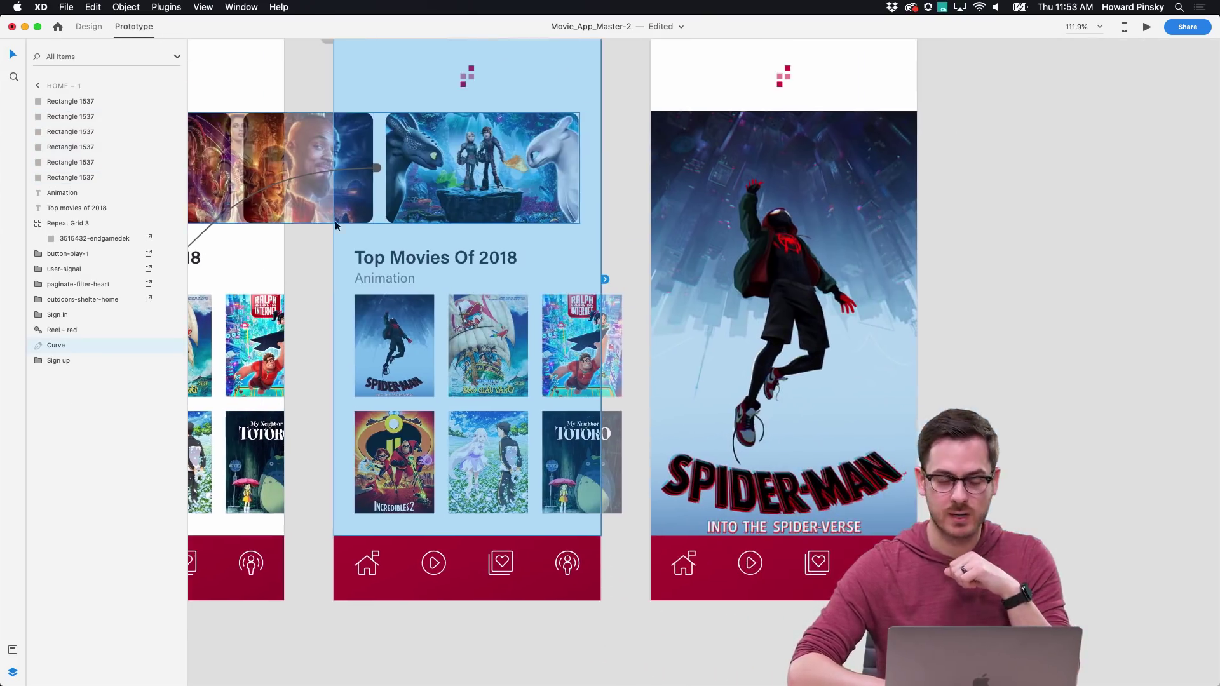
pyautogui.click(402, 336)
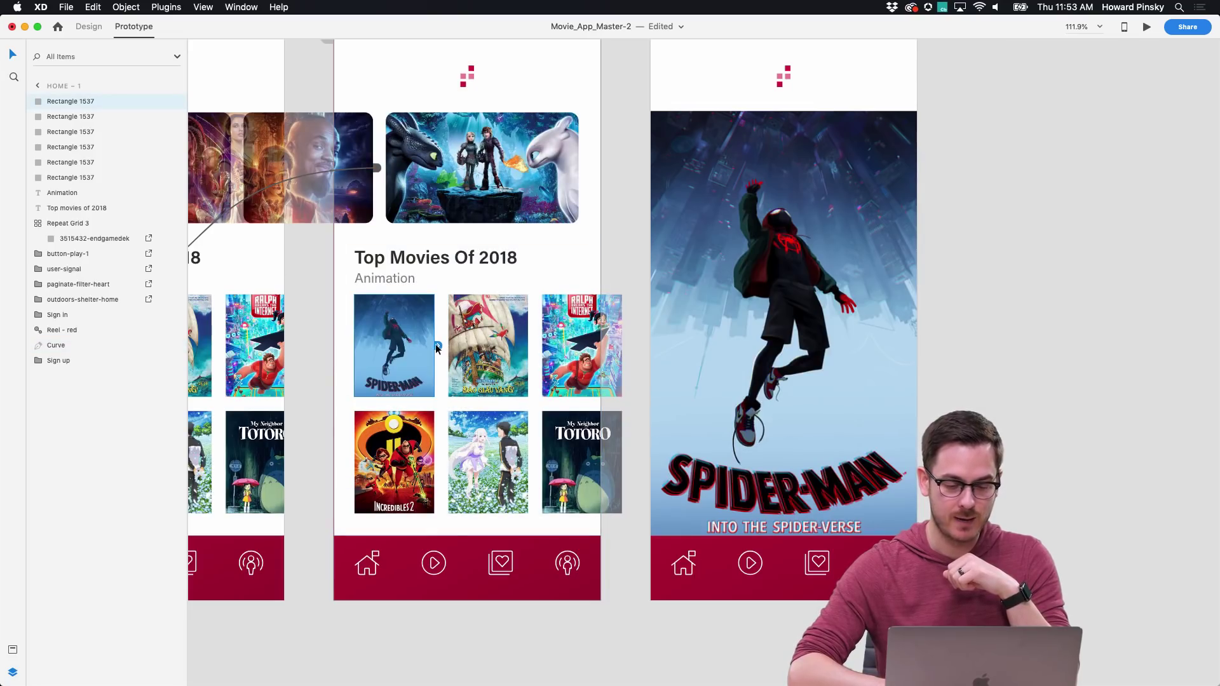
pyautogui.moveTo(438, 345); pyautogui.dragTo(702, 252)
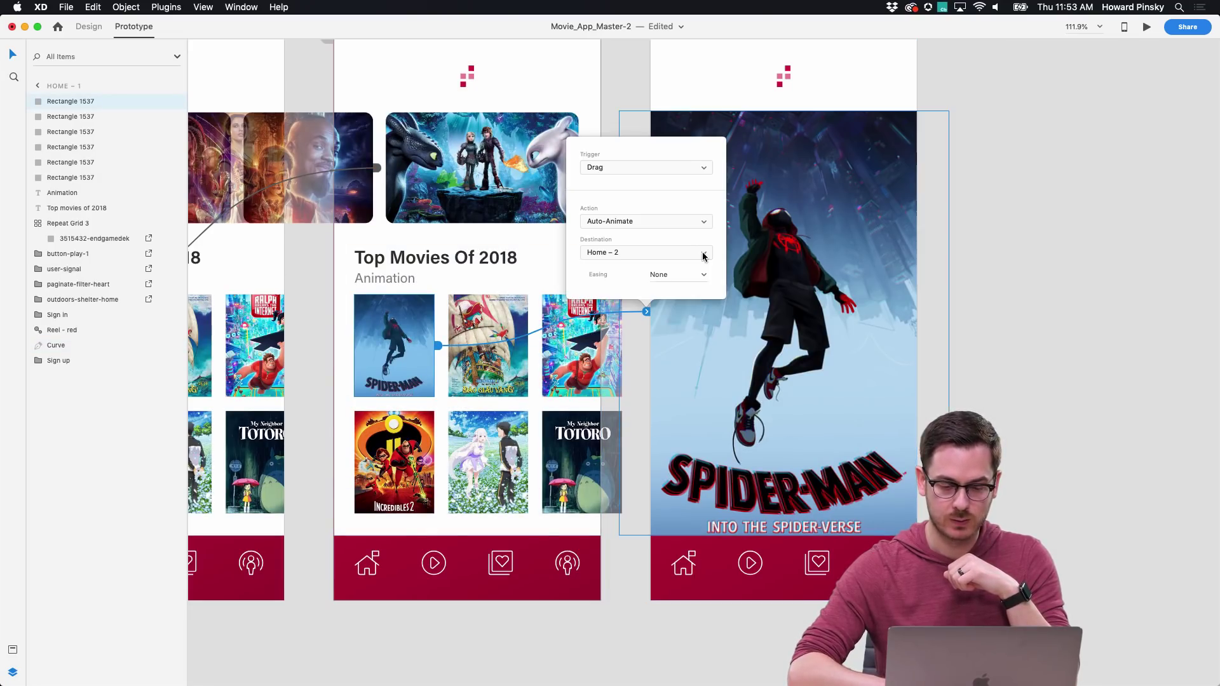
pyautogui.click(623, 167)
pyautogui.click(620, 159)
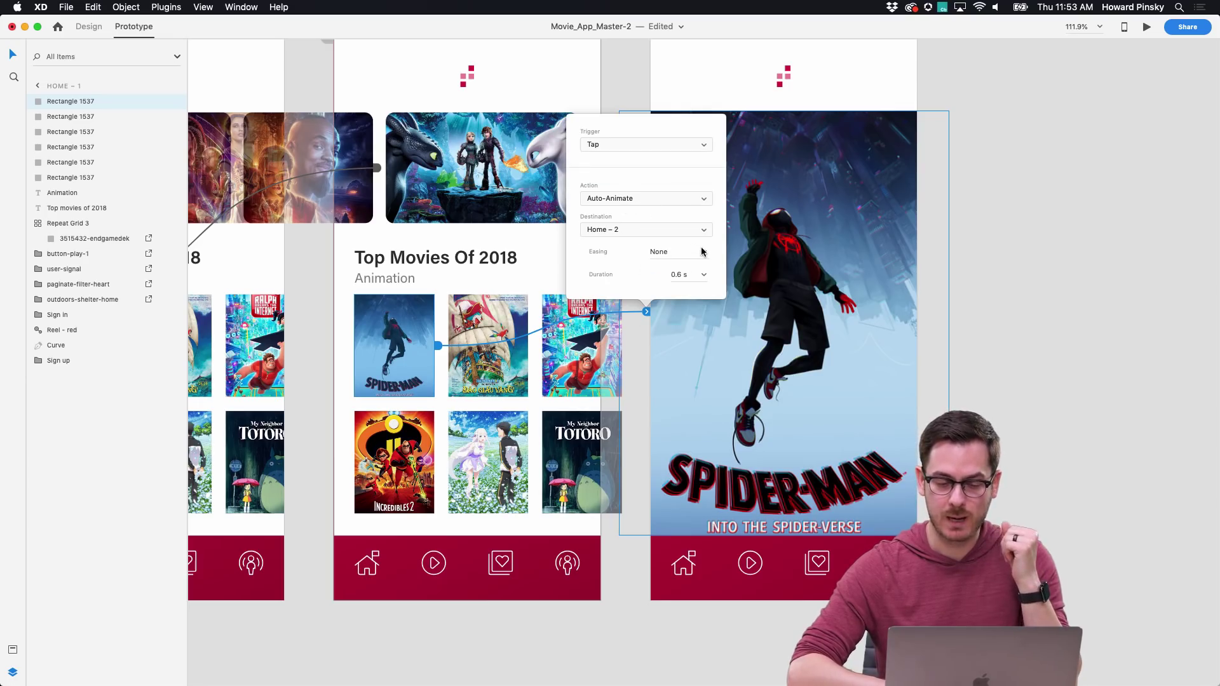
# Step: Set the Home – 1 poster link's easing to Snap and its duration to 0.4 s
pyautogui.click(702, 252)
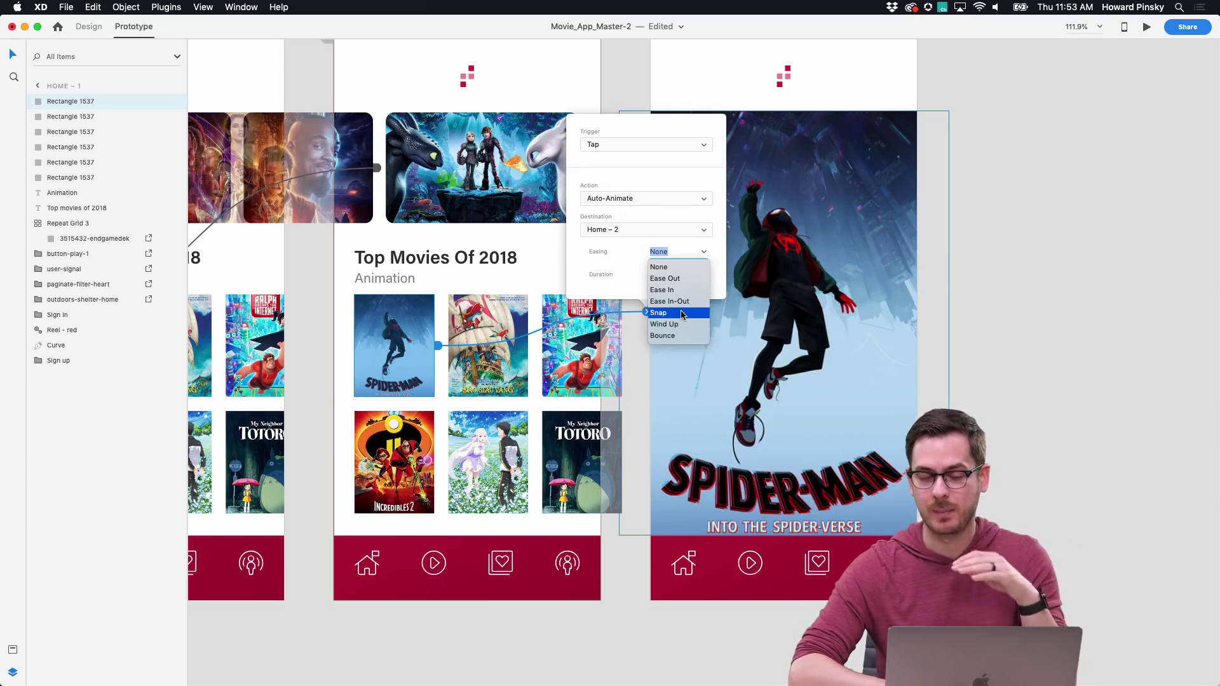
pyautogui.click(681, 313)
pyautogui.click(701, 274)
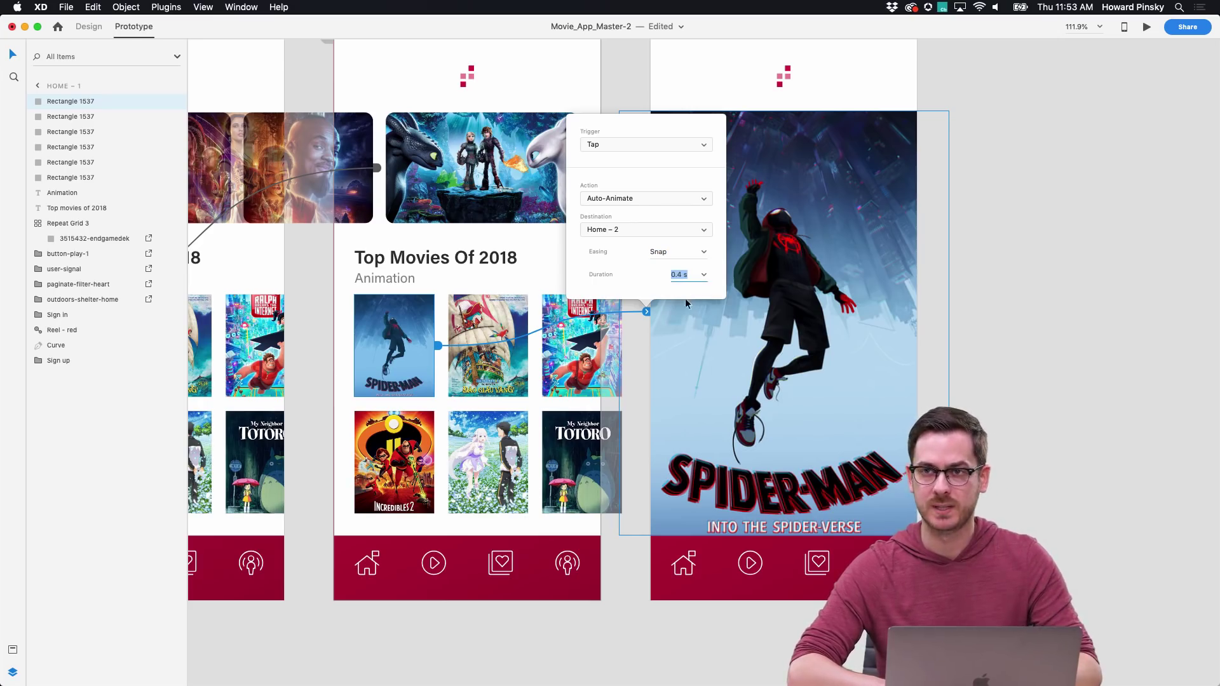
pyautogui.click(686, 300)
pyautogui.hscroll(-5, 699, 285)
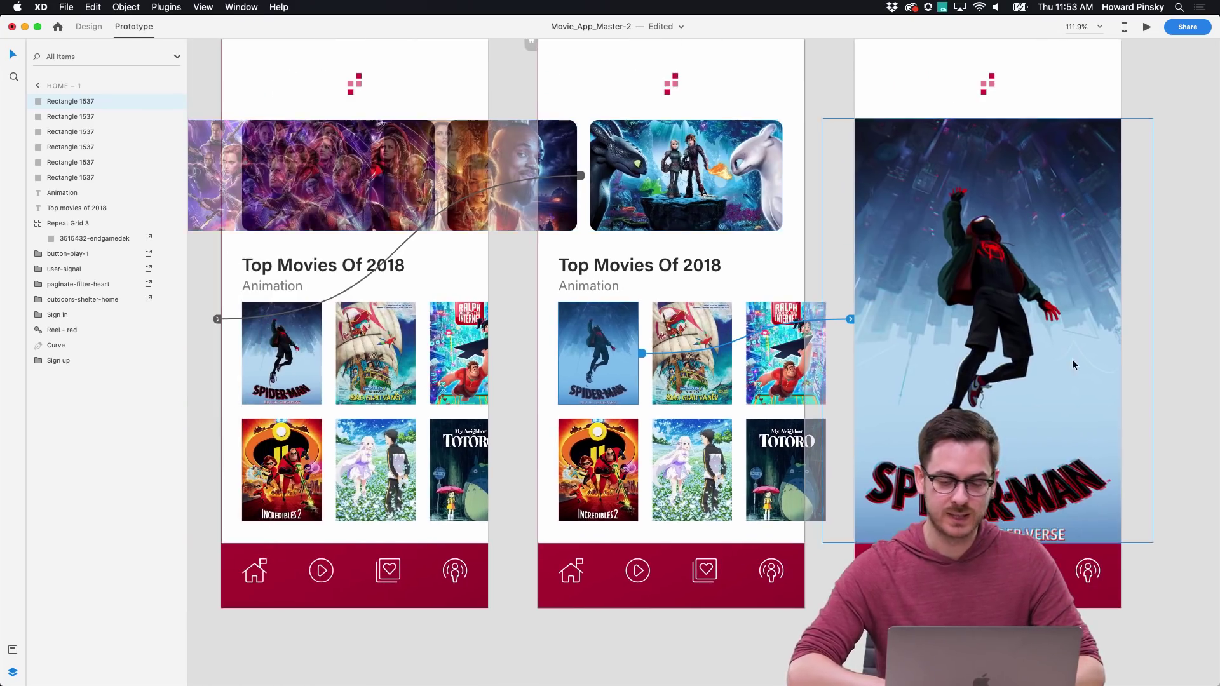
pyautogui.click(1191, 310)
# Step: Preview the prototype from the first Splash Screen, sign in and test swiping the movie image row, then close the preview
pyautogui.scroll(-5, 1190, 311)
pyautogui.click(1087, 345)
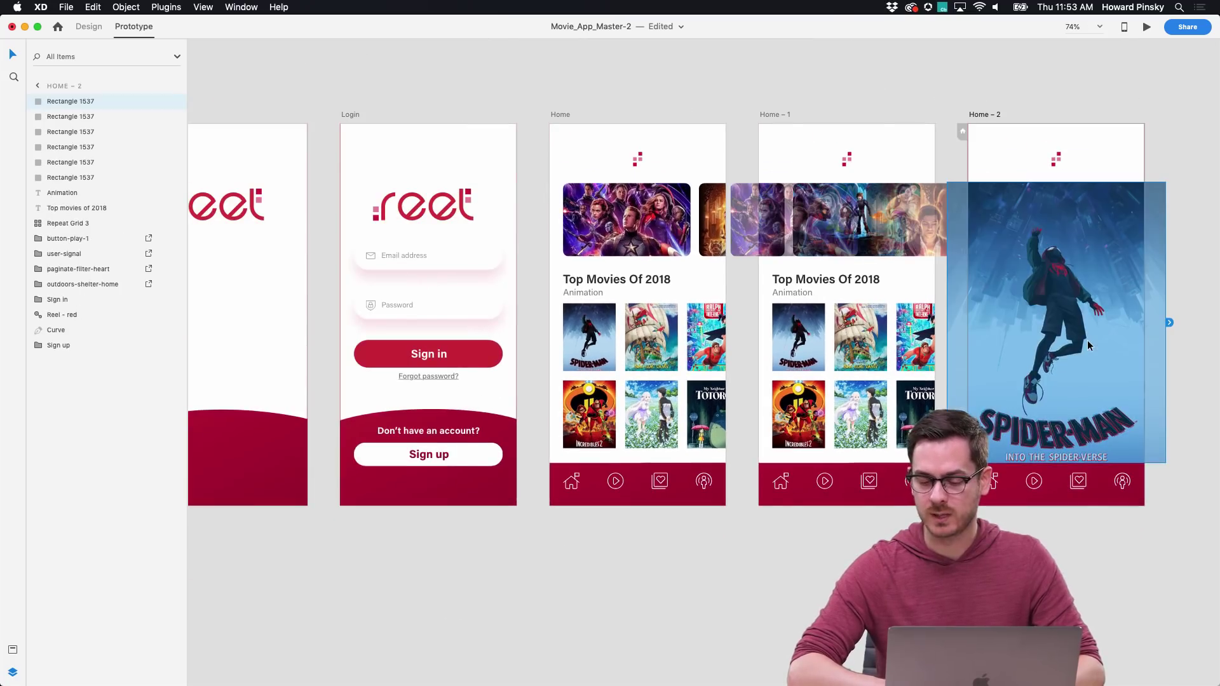
pyautogui.press('Escape')
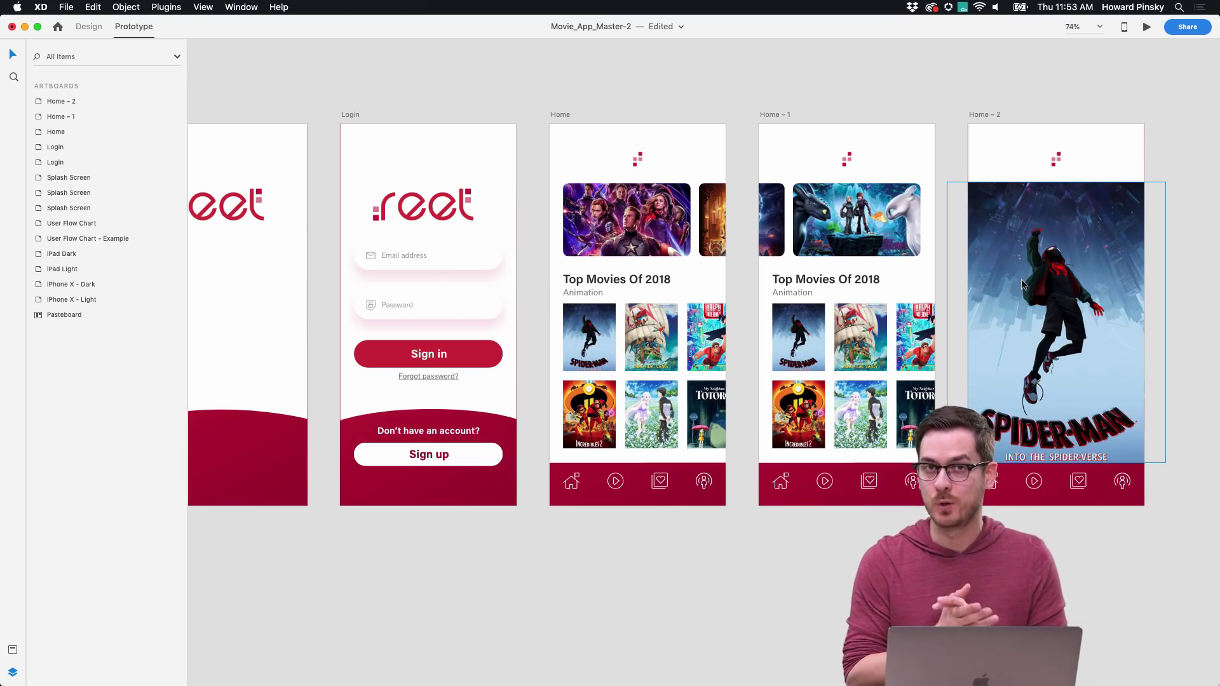
pyautogui.hscroll(-15, 897, 295)
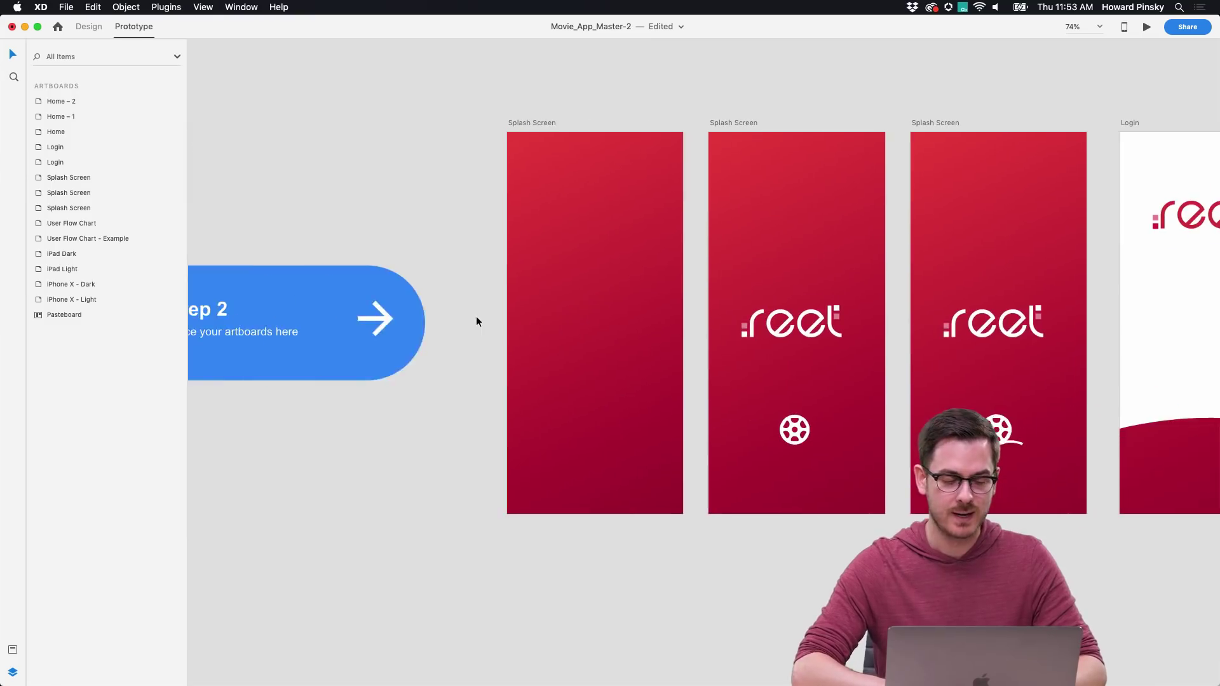
pyautogui.hscroll(5, 476, 321)
pyautogui.click(470, 229)
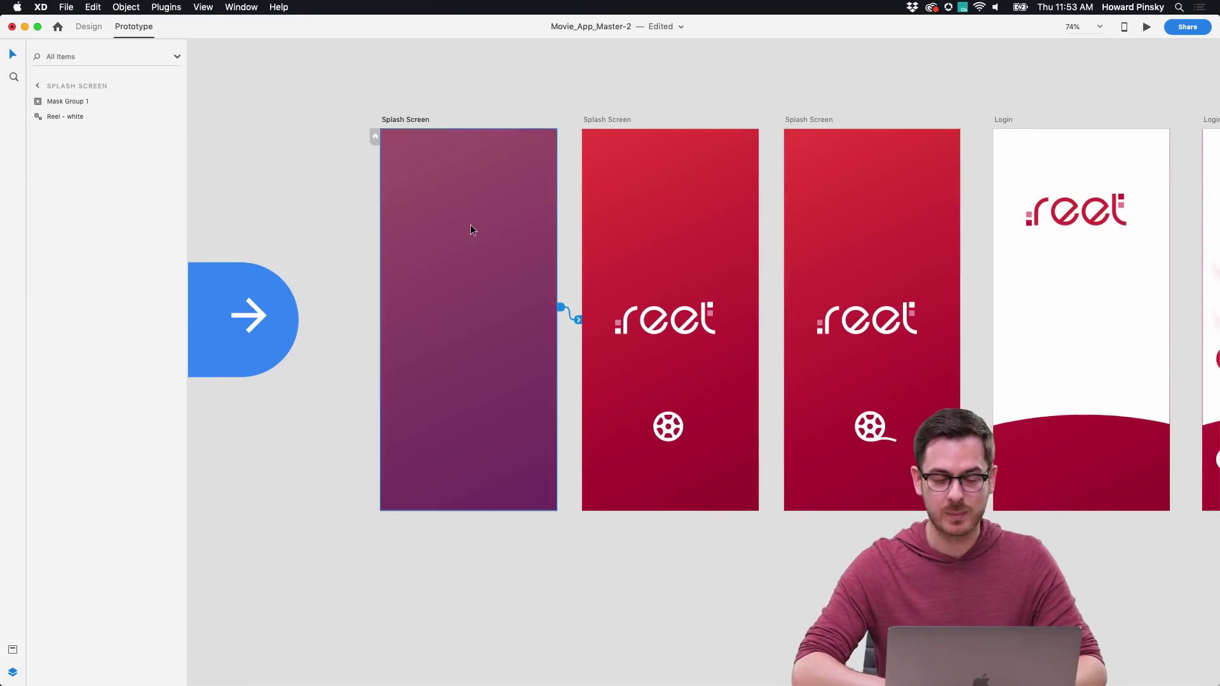
pyautogui.click(1146, 26)
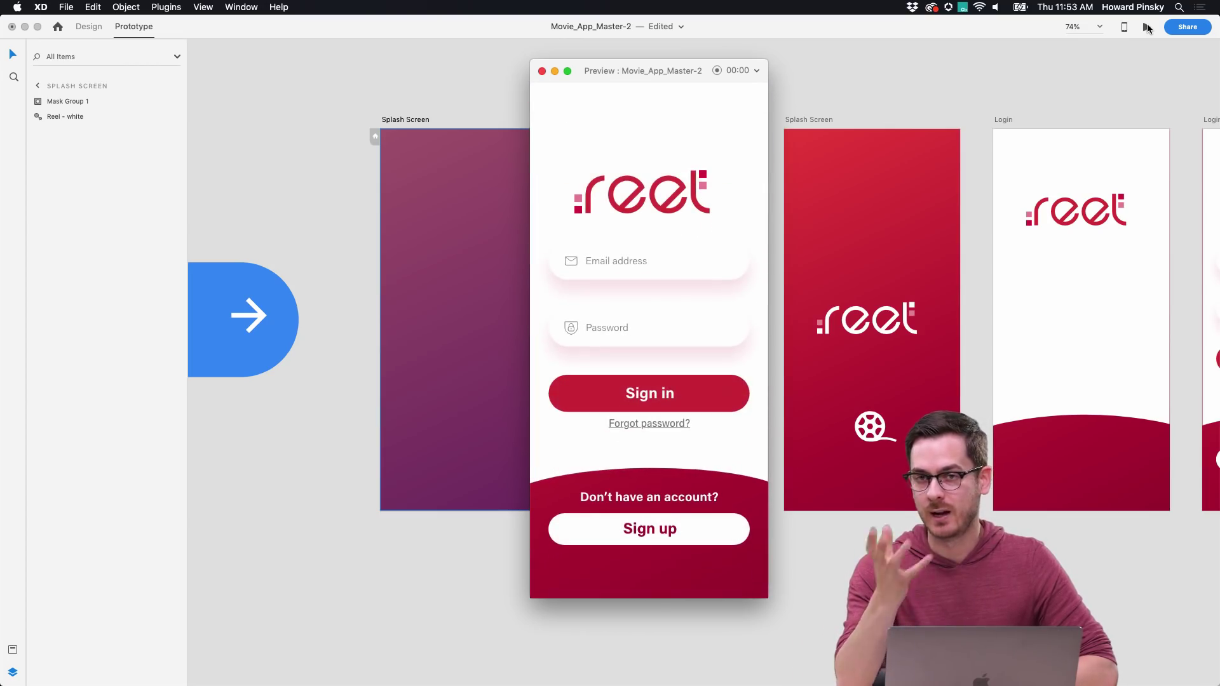
pyautogui.click(674, 399)
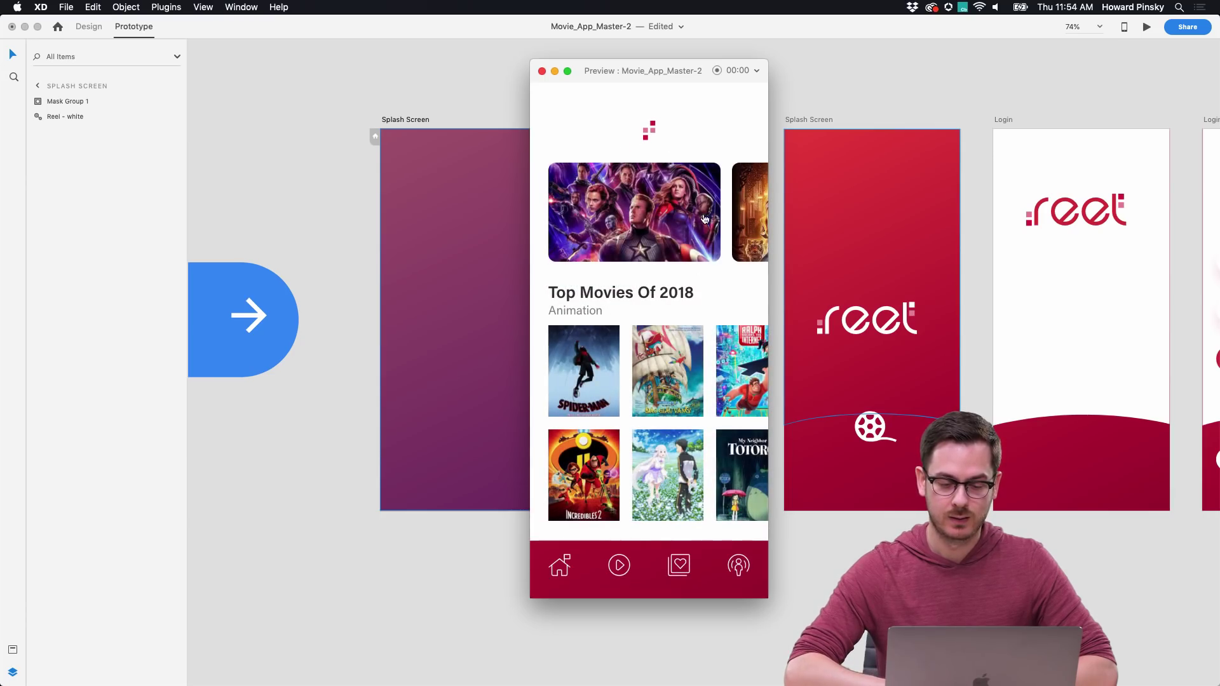
pyautogui.moveTo(704, 219); pyautogui.dragTo(900, 199)
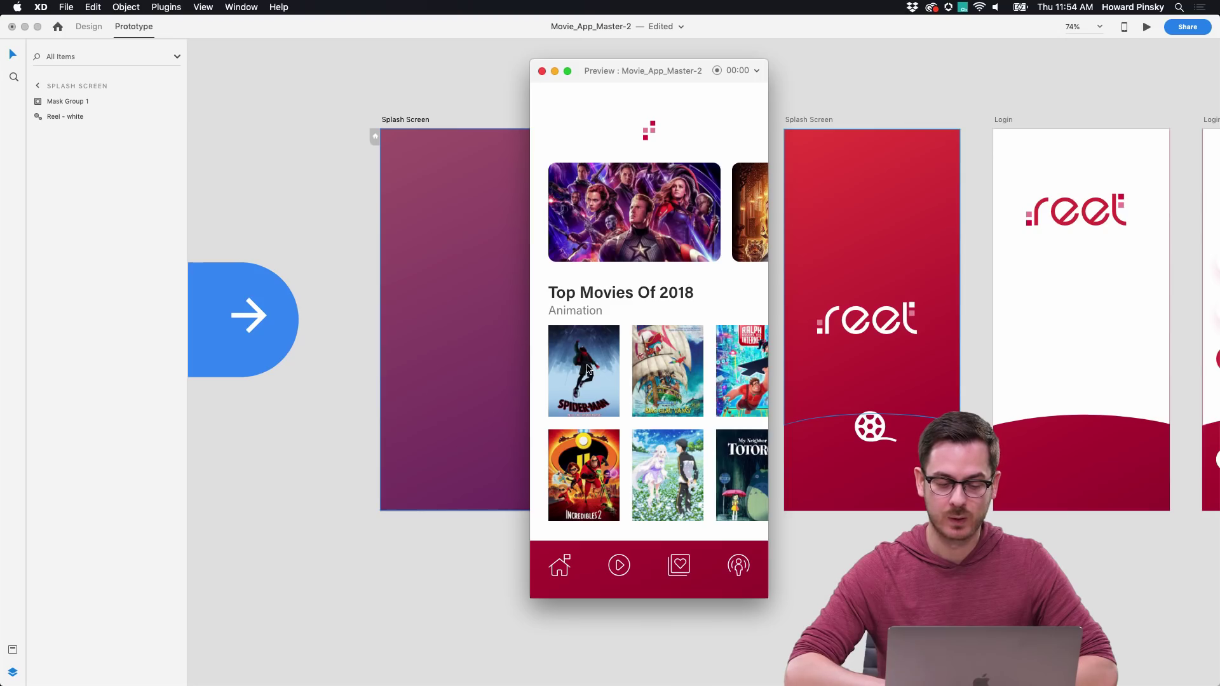
pyautogui.press('super+w')
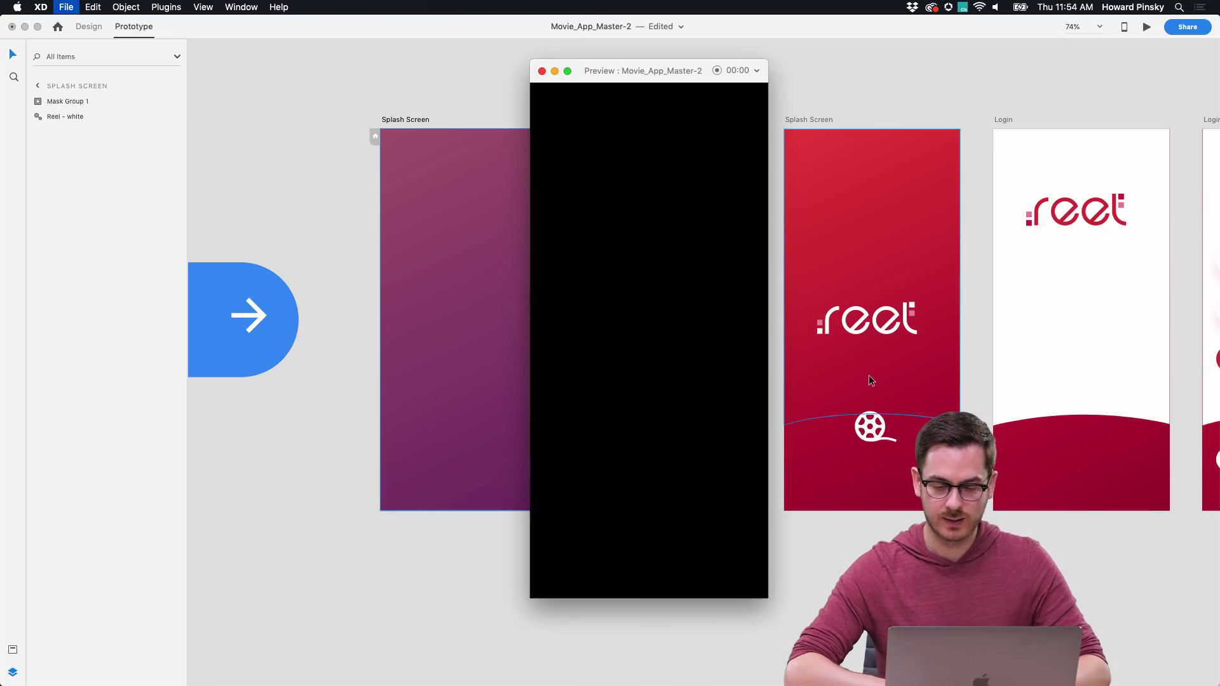
# Step: Link the Spider-Man poster on the Home artboard to Home – 2
pyautogui.hscroll(10, 867, 375)
pyautogui.hscroll(5, 868, 375)
pyautogui.click(586, 336)
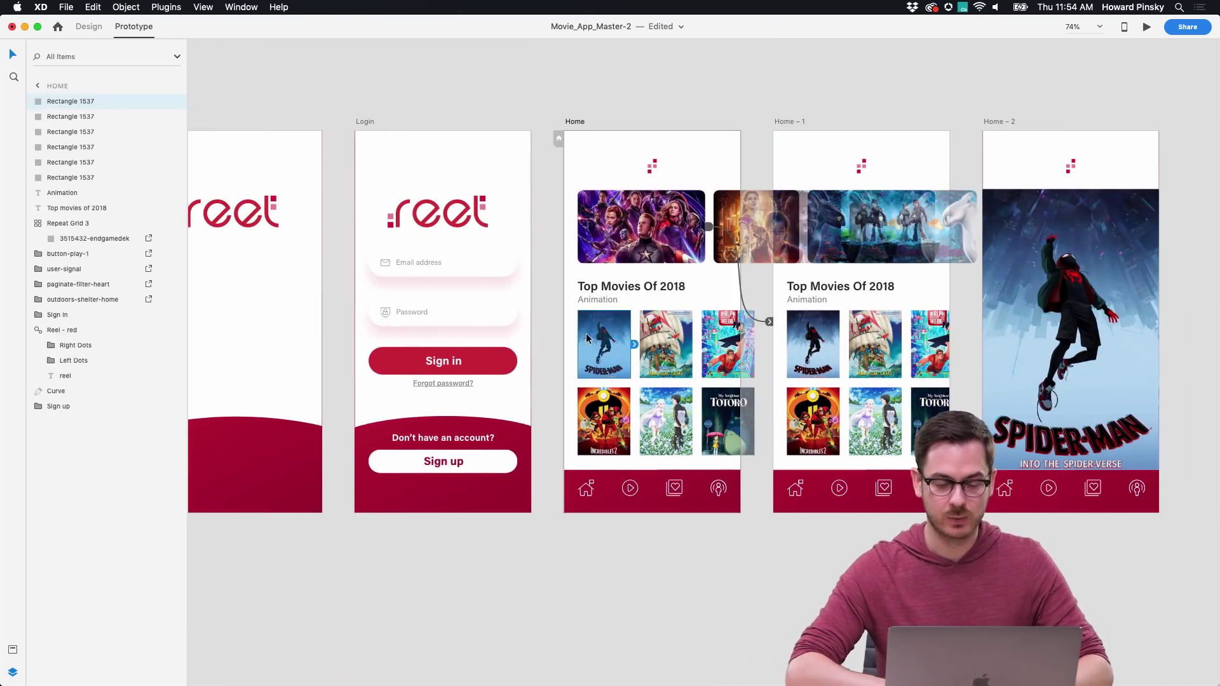
pyautogui.moveTo(636, 348); pyautogui.dragTo(1016, 208)
# Step: Preview from the first Splash Screen, signing in, swiping the image row both ways and opening the Spider-Man poster, and close the preview
pyautogui.hscroll(-5, 456, 280)
pyautogui.hscroll(-10, 330, 267)
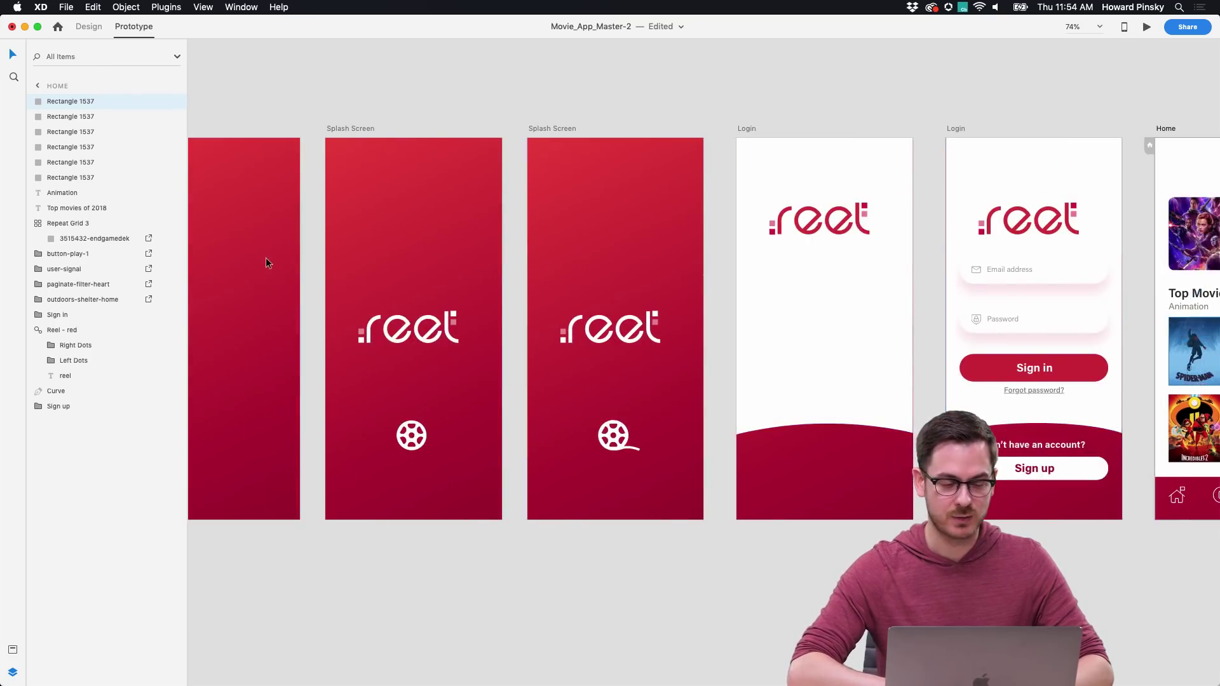
pyautogui.click(348, 265)
pyautogui.press('super+Return')
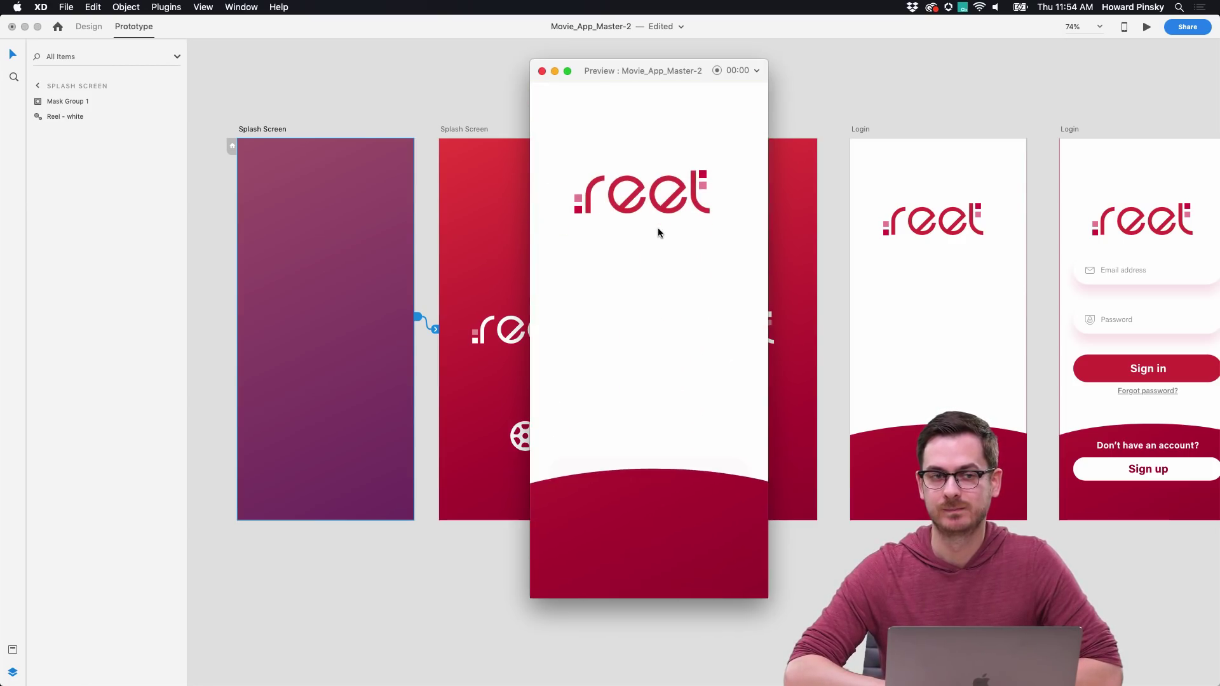
pyautogui.click(669, 395)
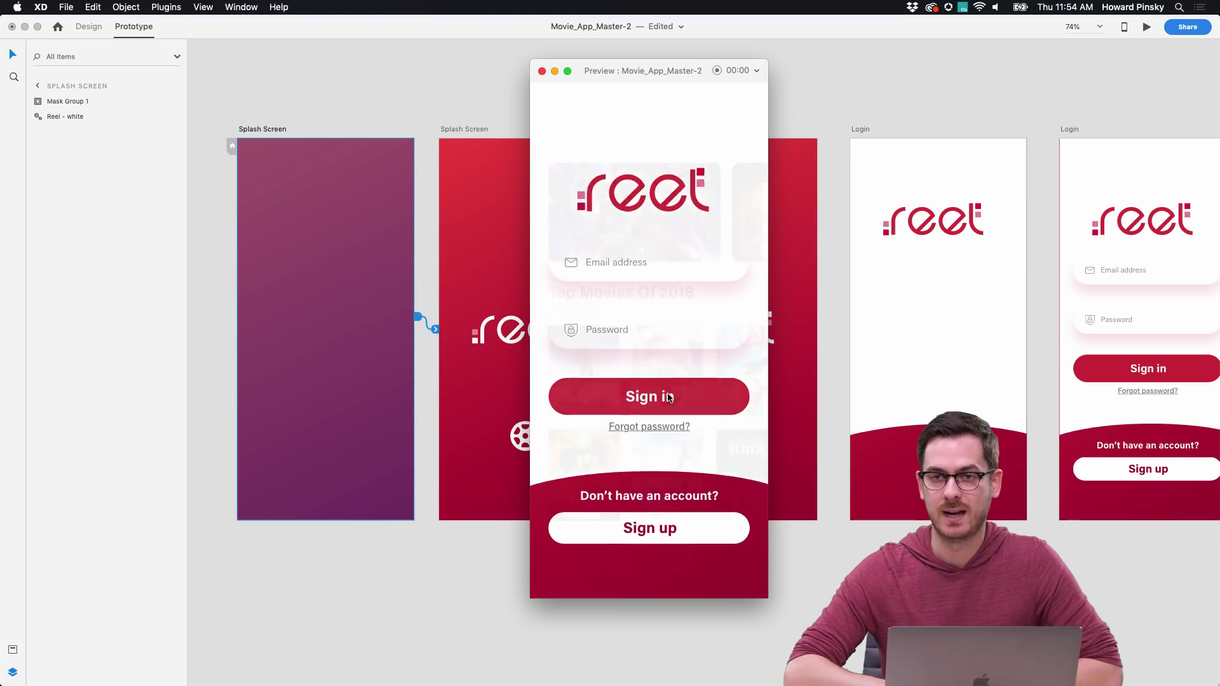
pyautogui.moveTo(687, 236); pyautogui.dragTo(540, 274)
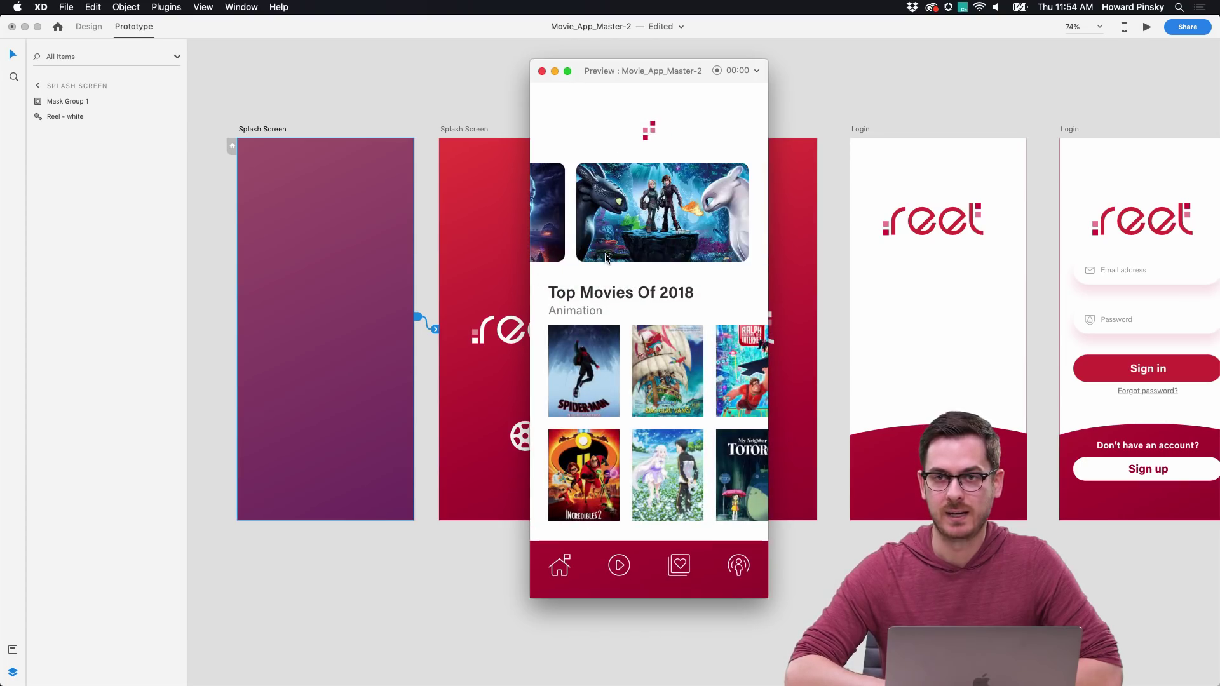
pyautogui.moveTo(550, 232); pyautogui.dragTo(739, 237)
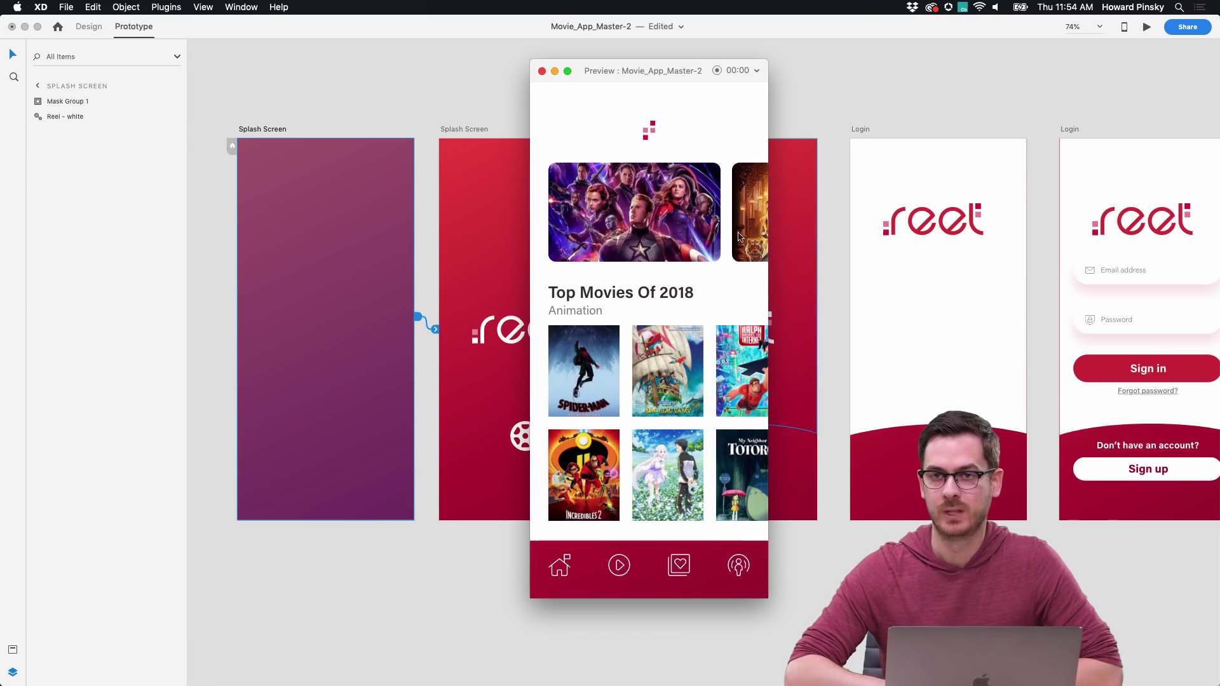
pyautogui.click(607, 355)
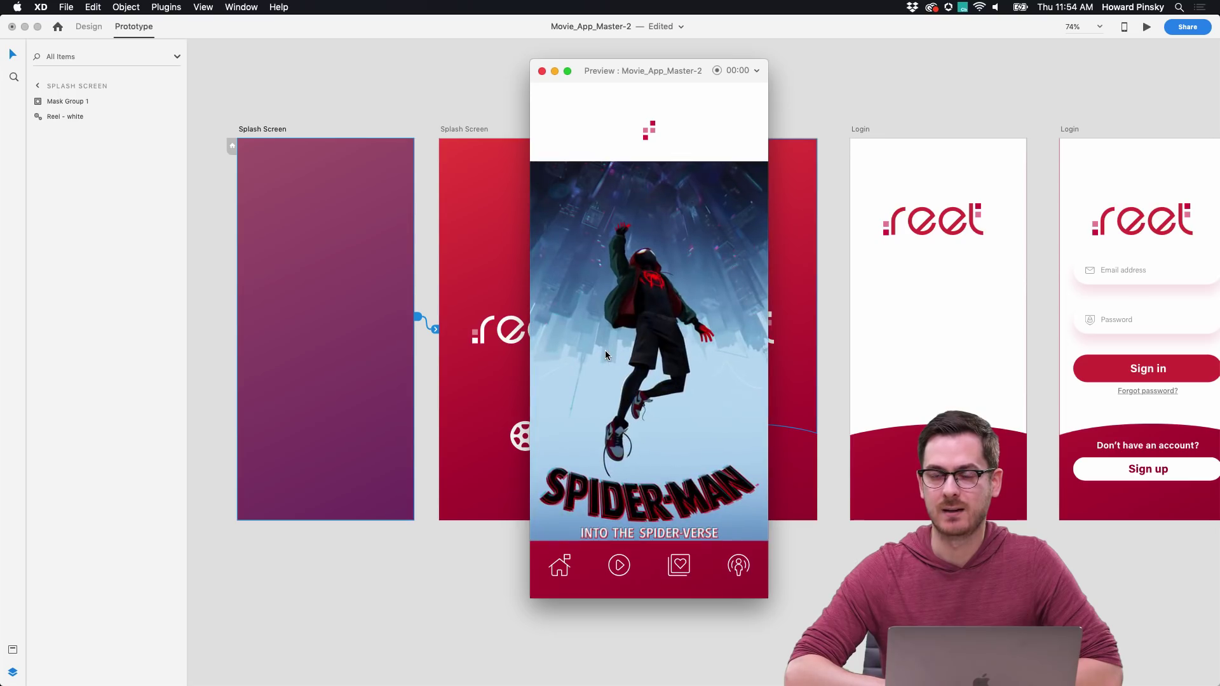
pyautogui.click(539, 72)
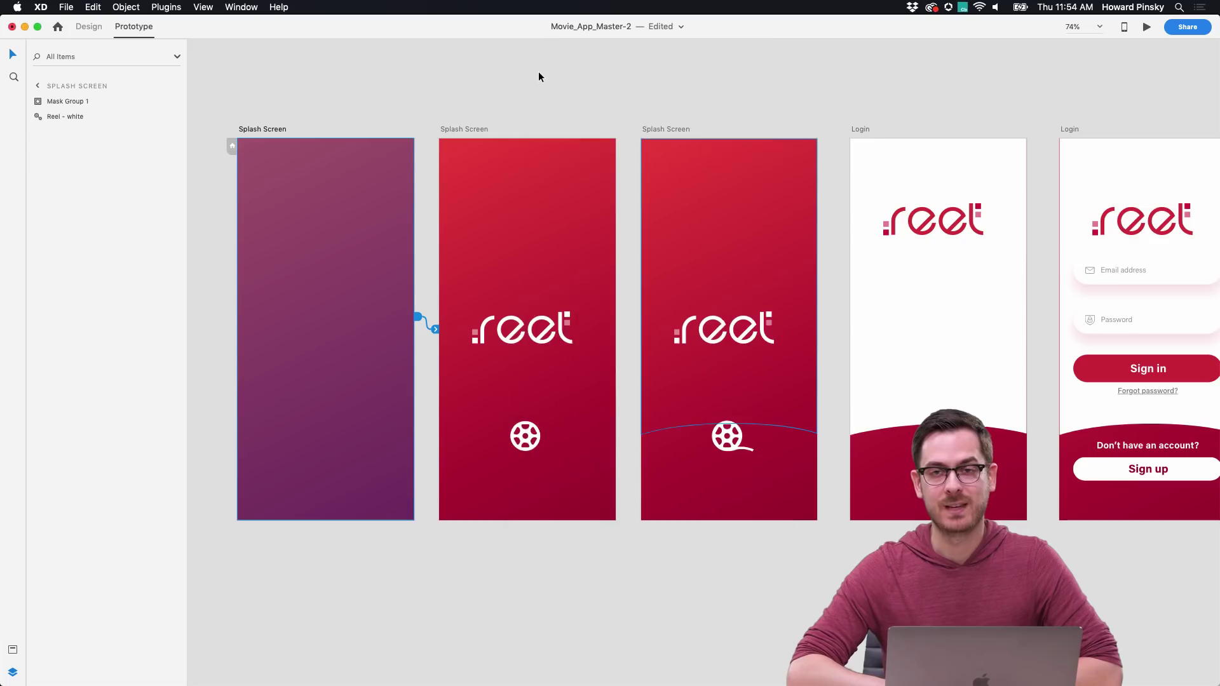